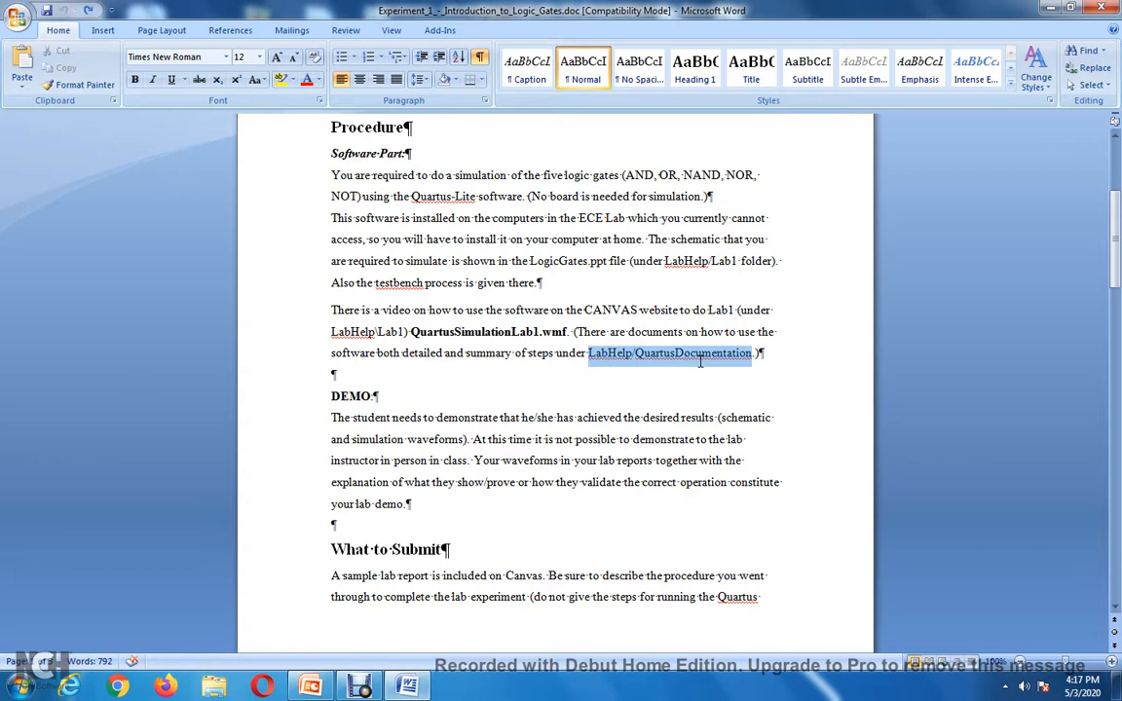
Review the handout's summary of Quartus simulation steps and its note about the detailed documentation
click(789, 386)
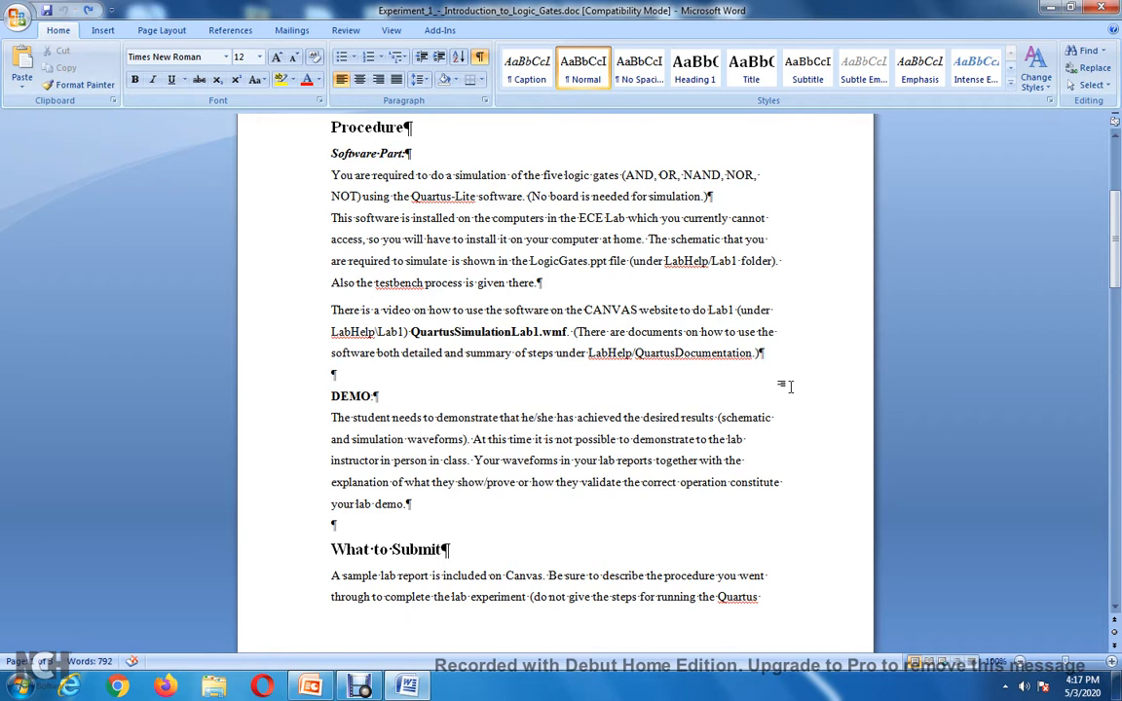
scroll(486, 318, down, 12)
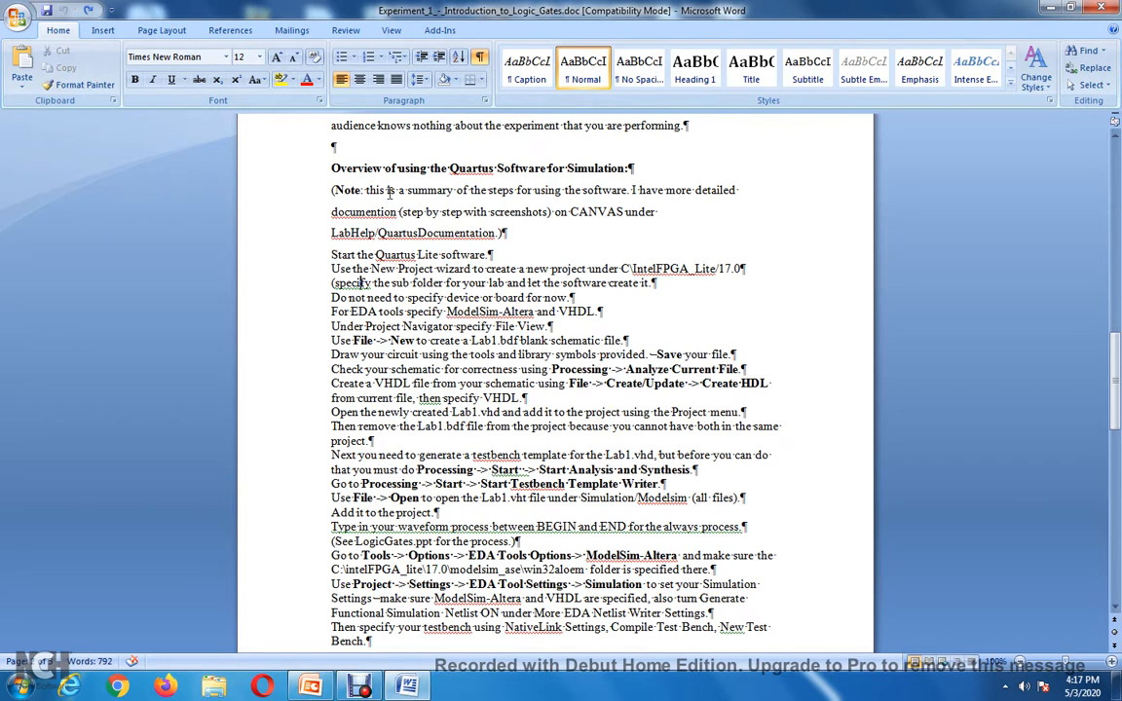
drag(356, 192, 360, 297)
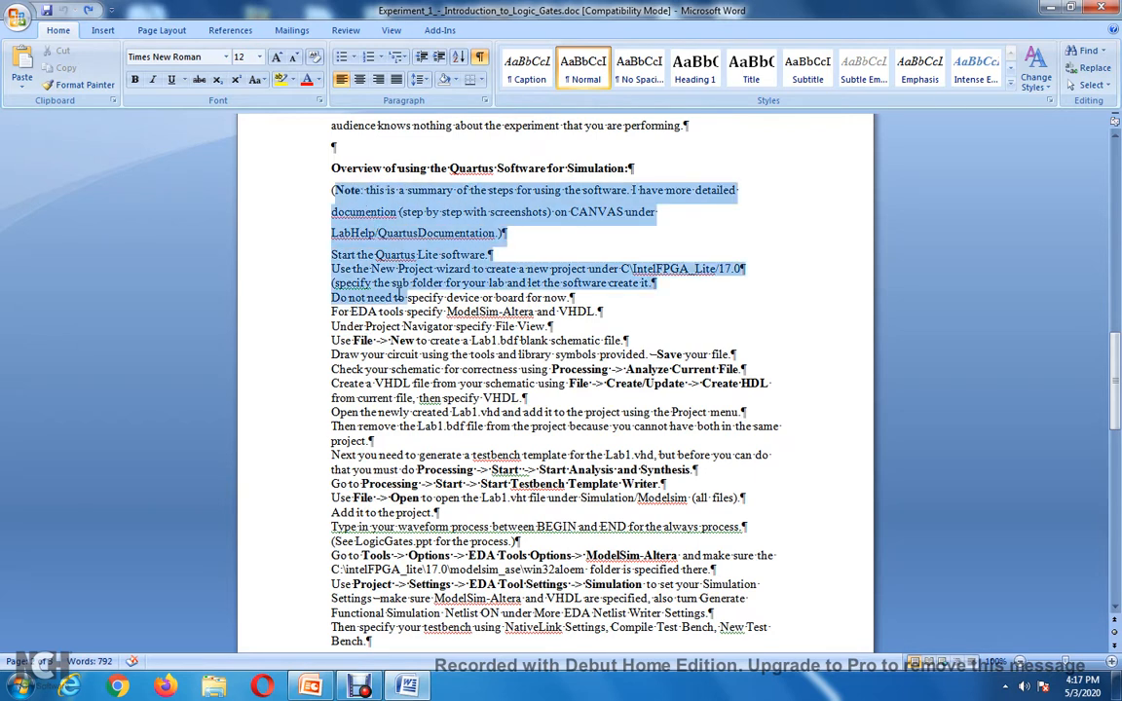
click(414, 370)
scroll(413, 372, up, 8)
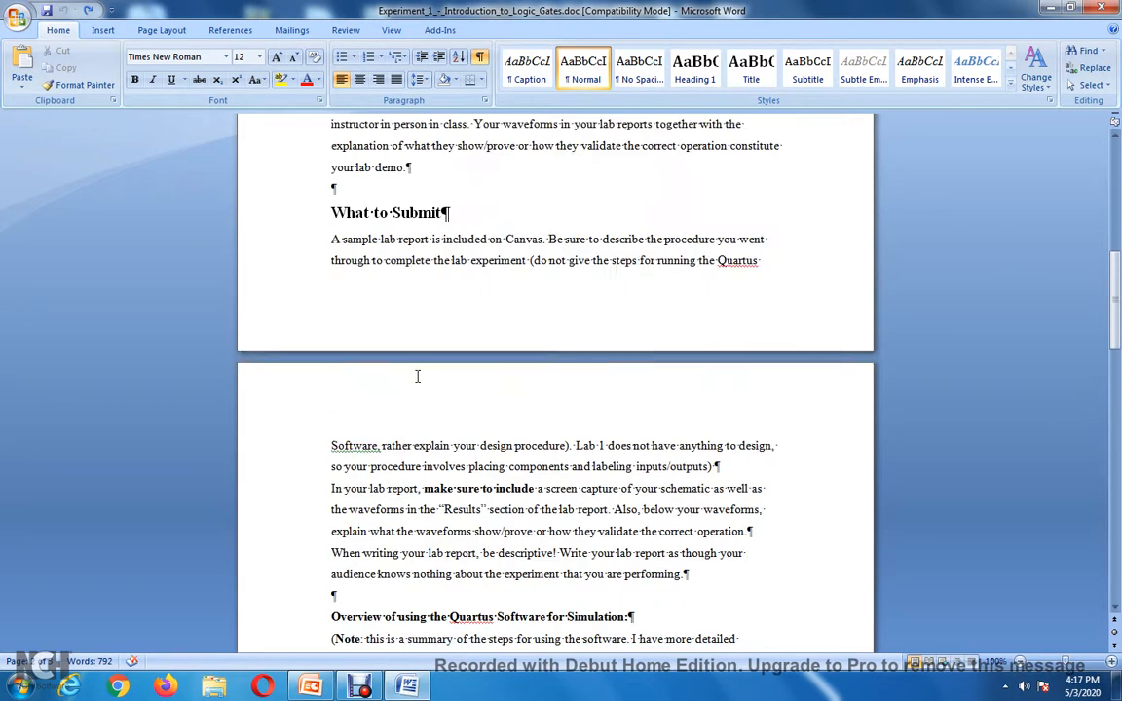
scroll(417, 376, up, 7)
scroll(421, 385, down, 2)
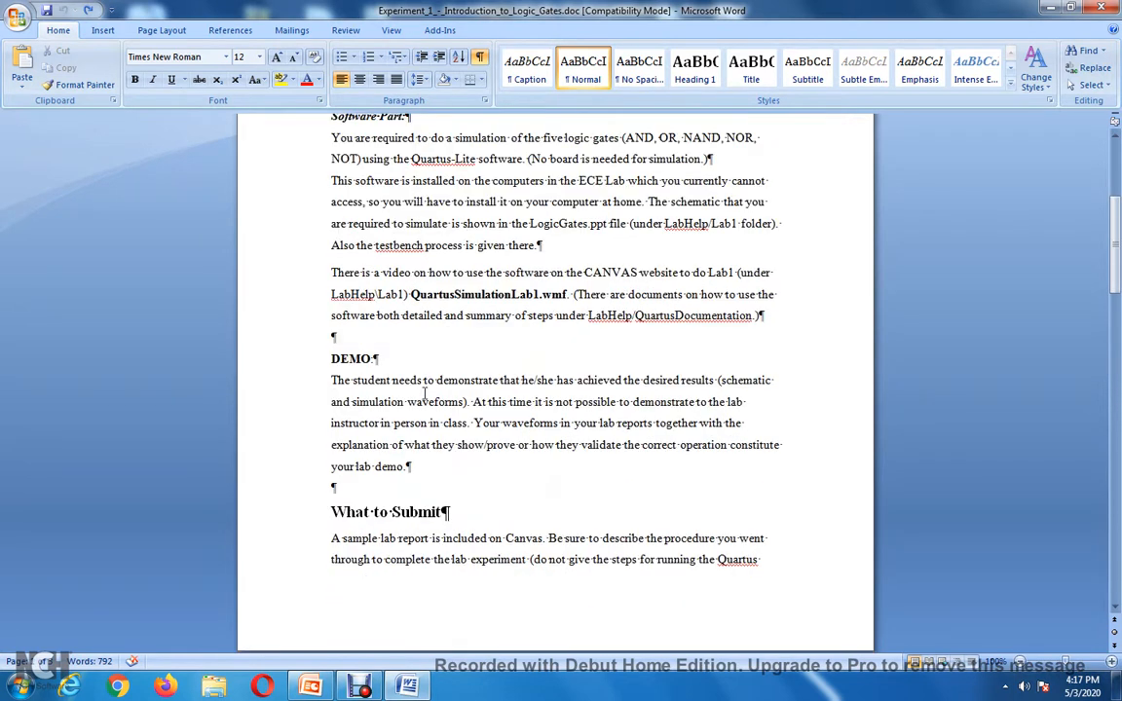
scroll(425, 394, down, 1)
Read the DEMO section's requirements for demonstrating the schematic and simulation waveforms
click(386, 326)
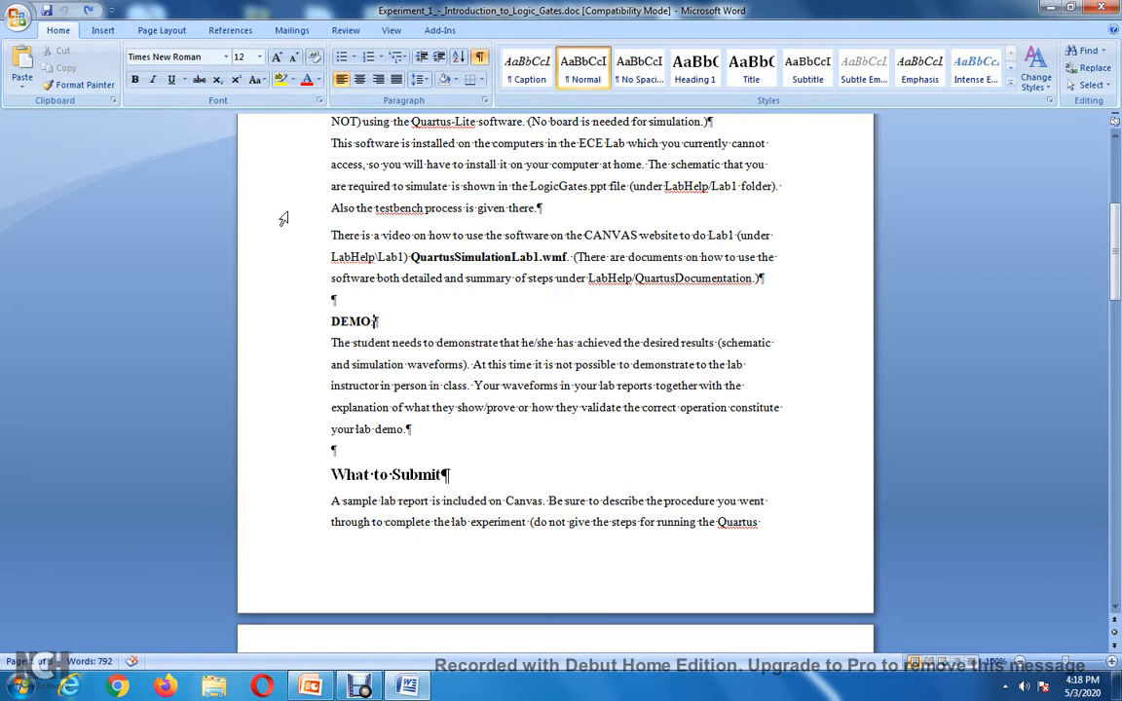
drag(369, 348, 375, 349)
click(419, 344)
scroll(451, 431, down, 2)
scroll(451, 431, down, 3)
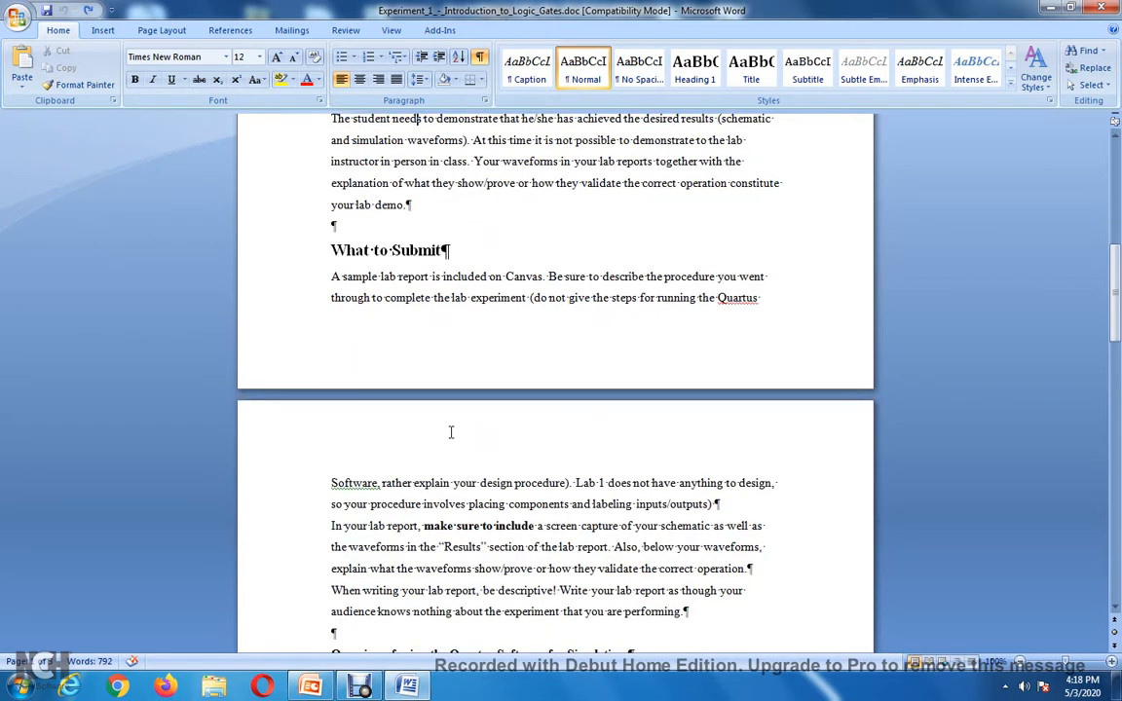
click(473, 298)
scroll(467, 440, down, 2)
scroll(468, 441, up, 3)
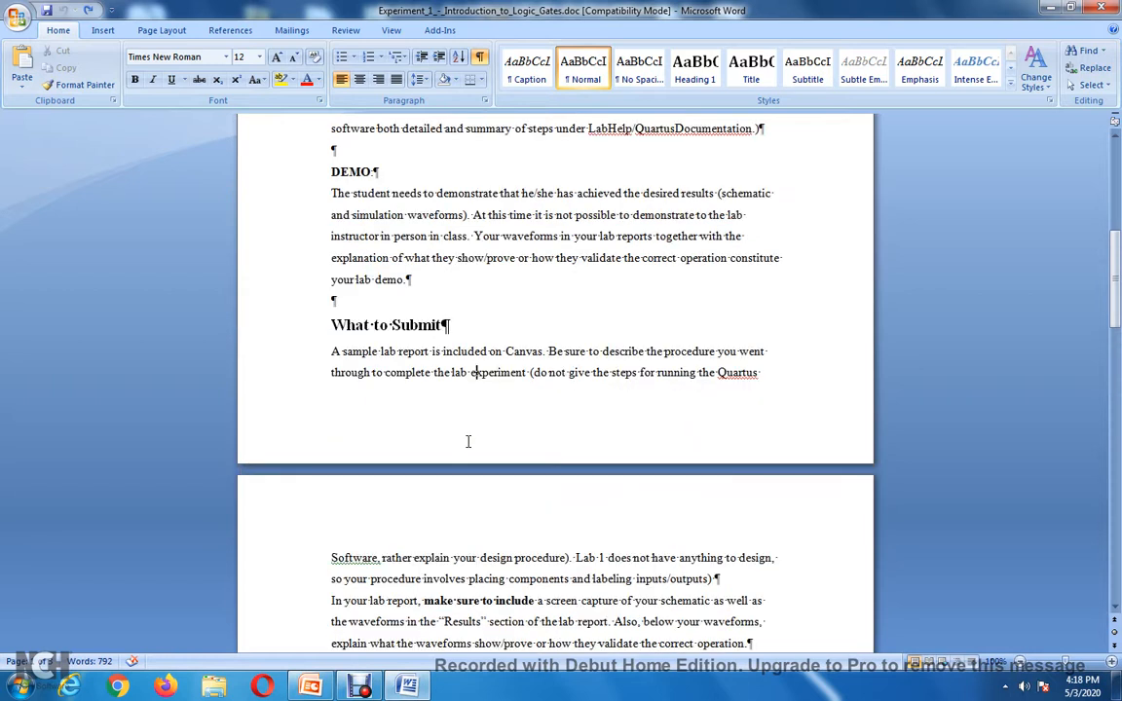
scroll(468, 443, up, 1)
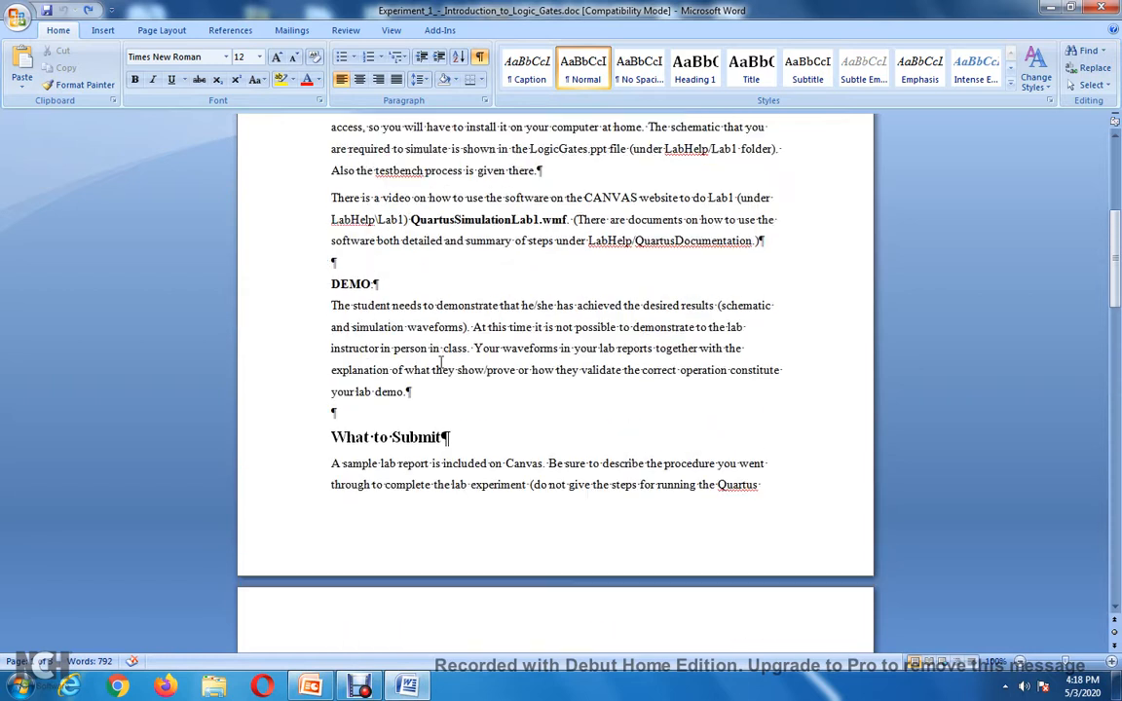
click(383, 327)
Read the What to Submit section on the sample lab report and on describing the design procedure
scroll(406, 361, down, 2)
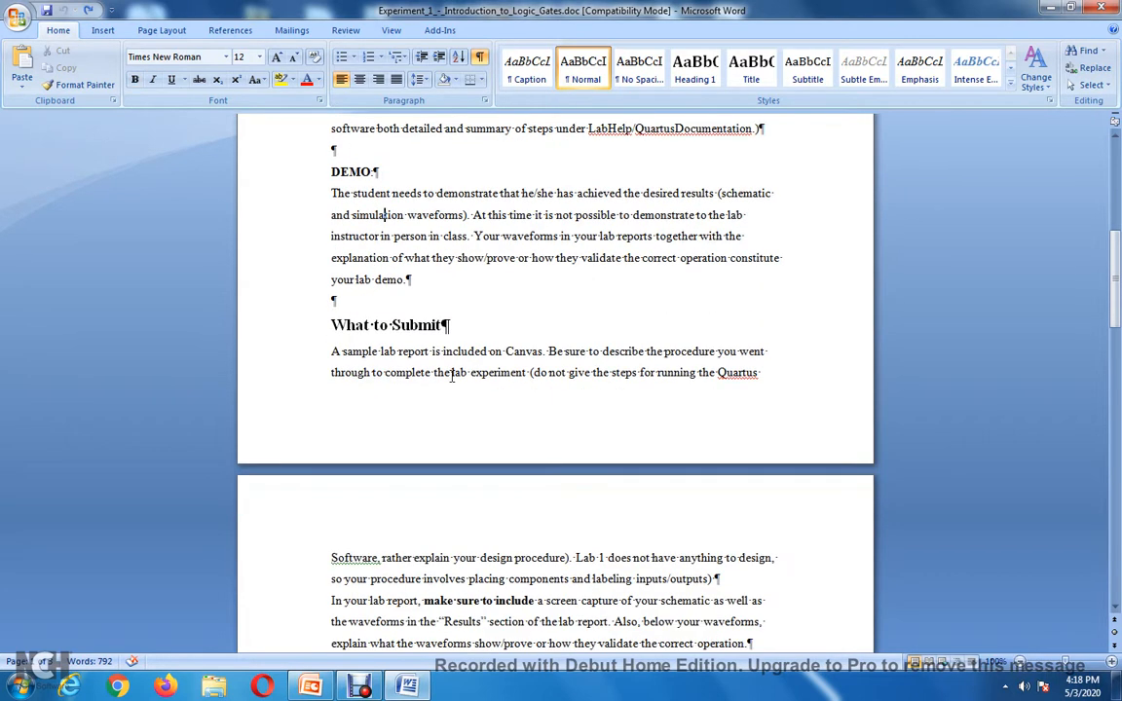
drag(349, 352, 768, 351)
click(405, 376)
click(548, 372)
scroll(548, 371, down, 2)
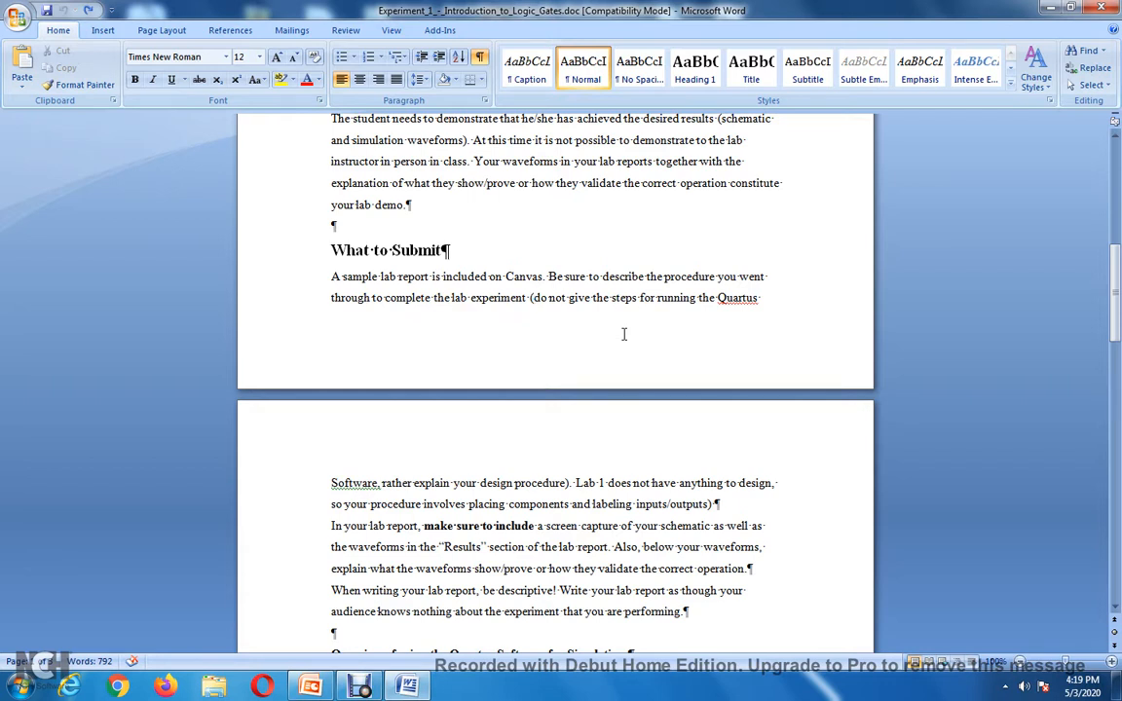
drag(535, 297, 742, 300)
click(508, 451)
scroll(513, 468, down, 10)
scroll(517, 478, up, 10)
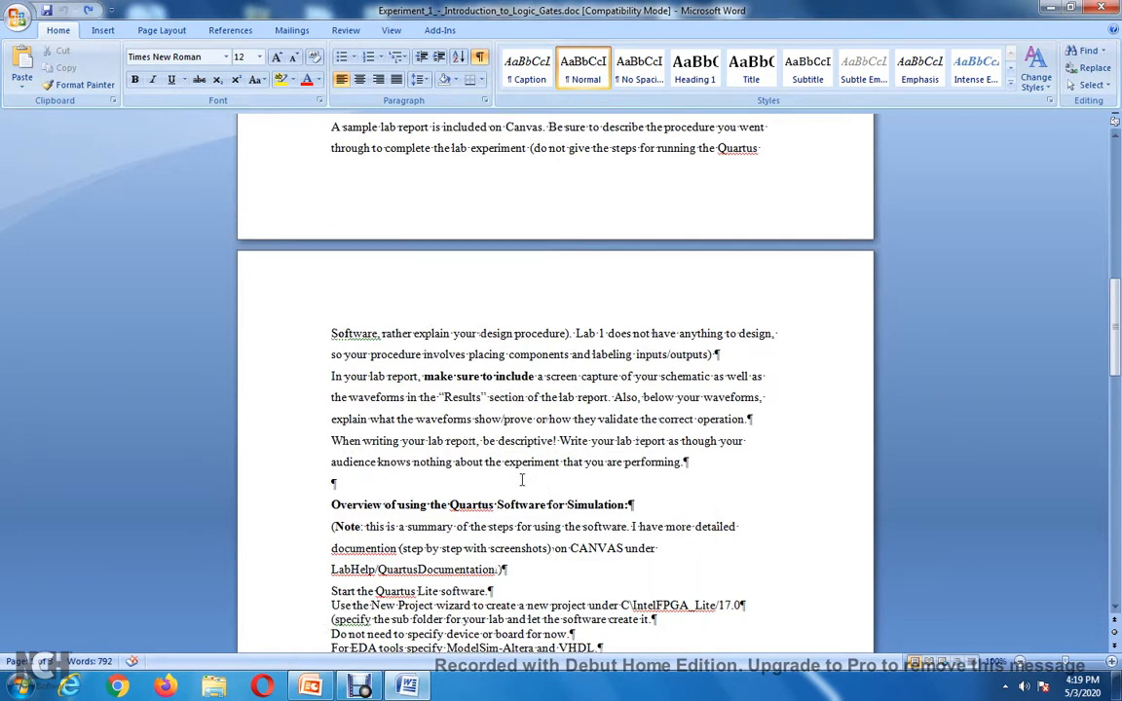
scroll(521, 479, down, 1)
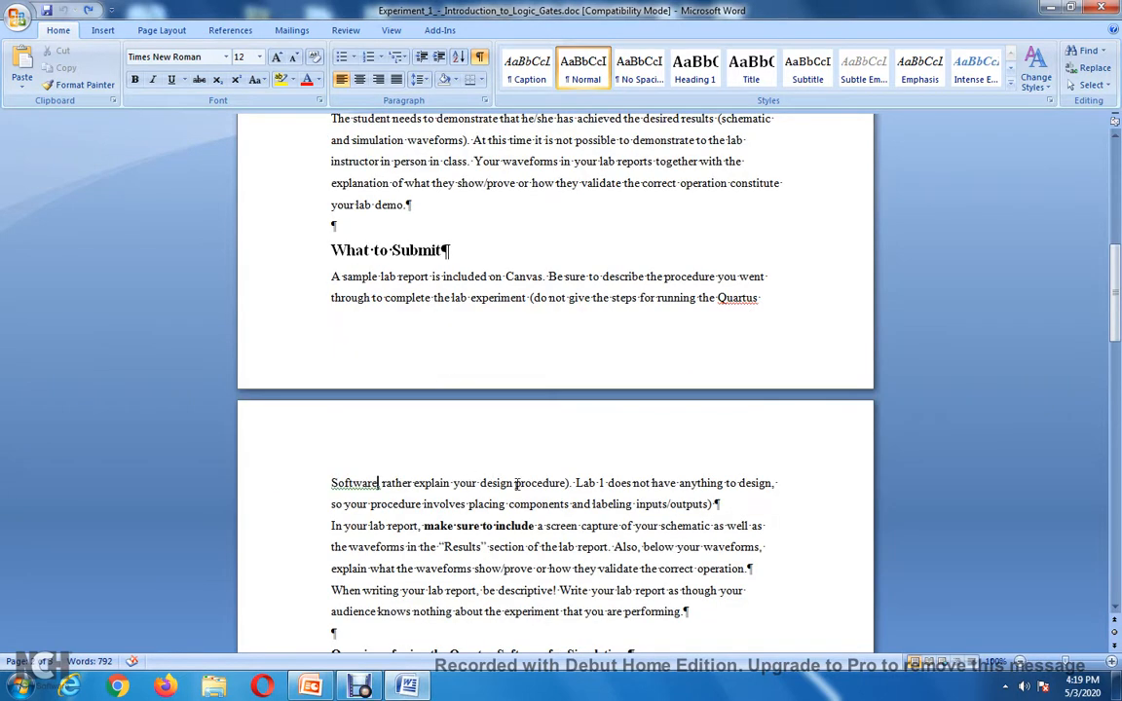
Examine what the lab report's procedure and Results section must include, and skim the rest of the handout
scroll(546, 438, down, 2)
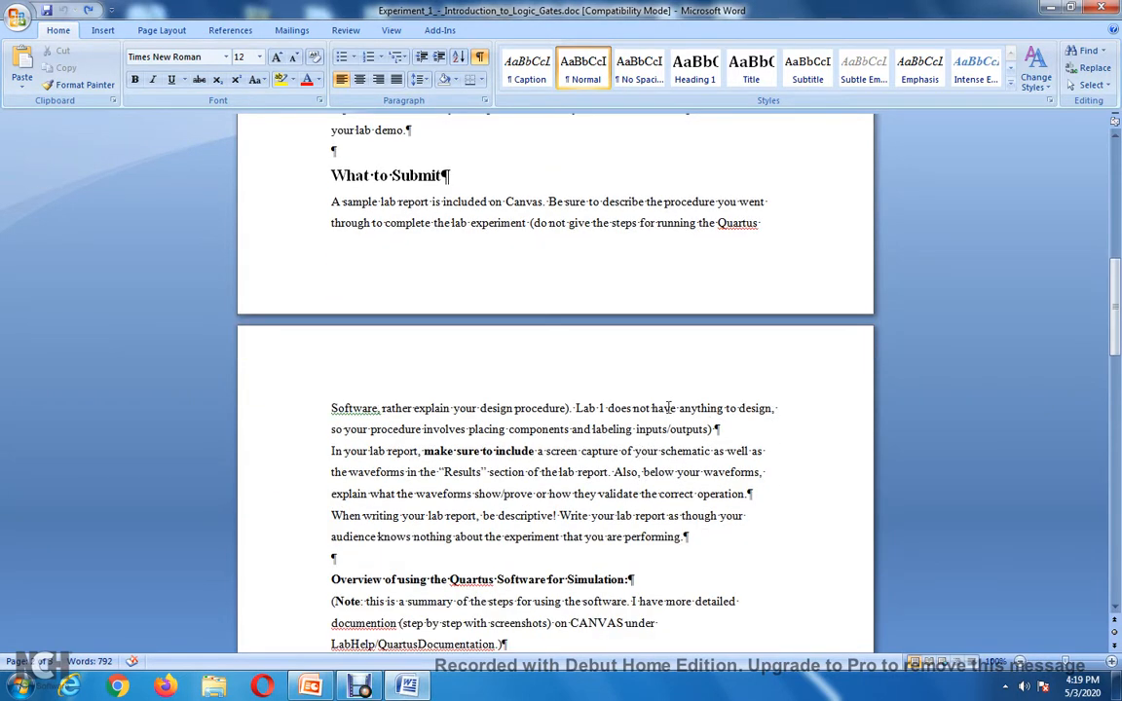
drag(425, 429, 623, 433)
scroll(406, 376, down, 2)
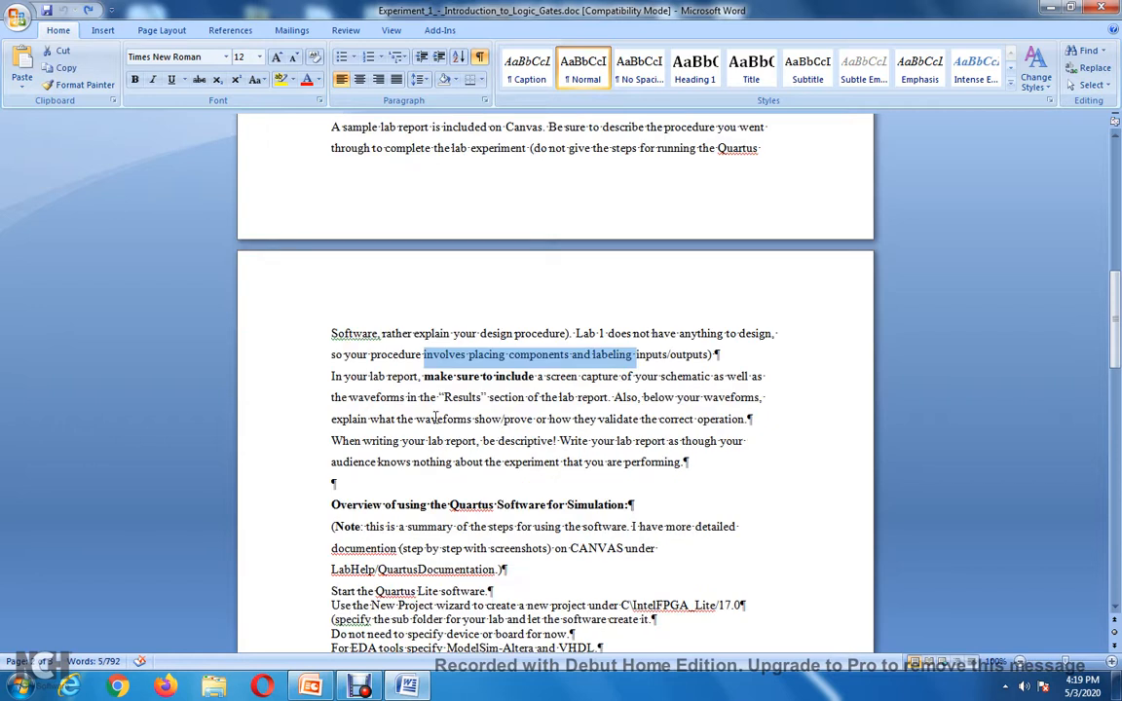
click(406, 376)
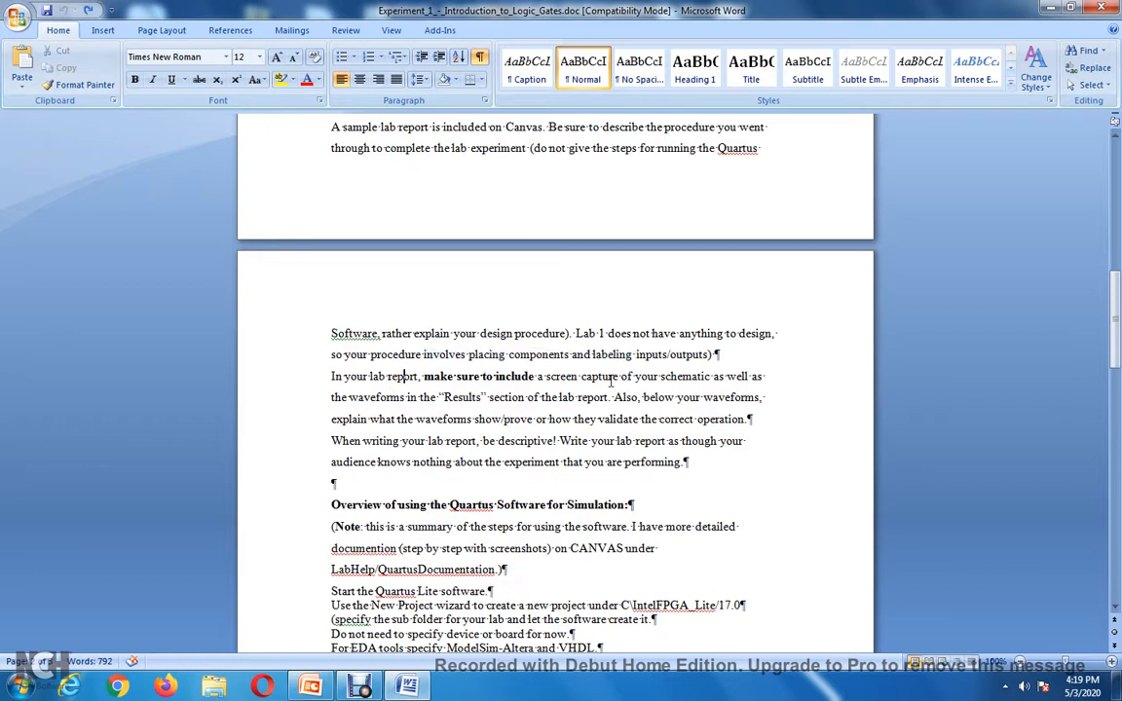
click(431, 400)
scroll(550, 425, up, 11)
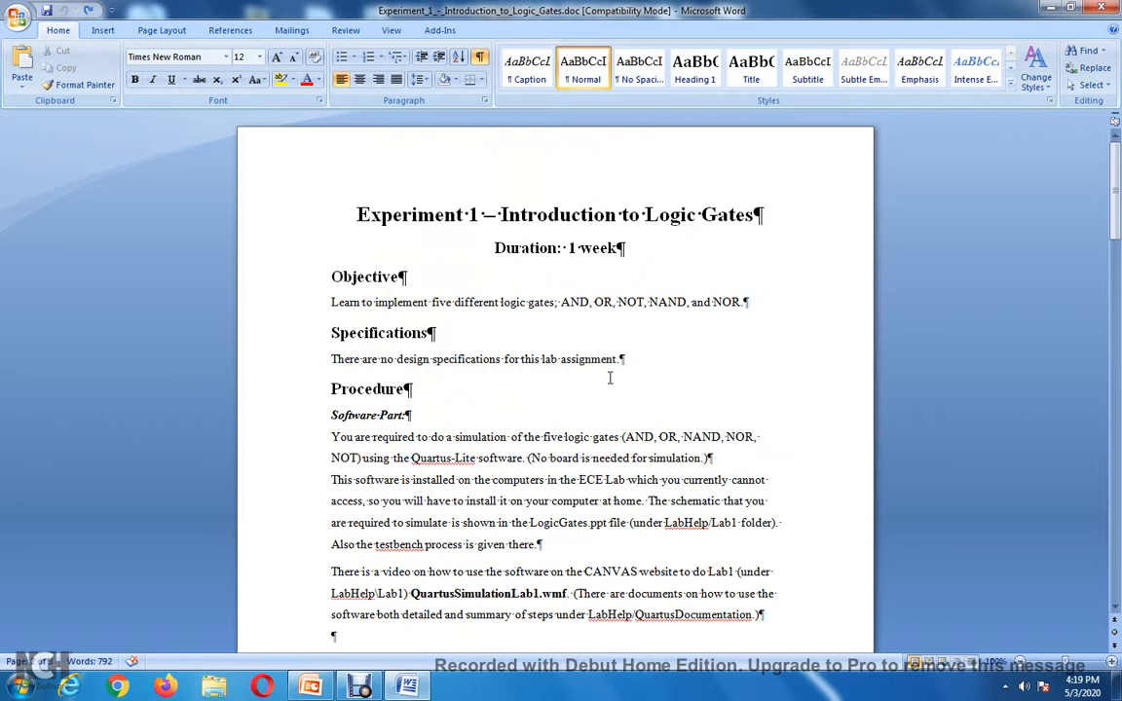
scroll(421, 430, down, 10)
scroll(421, 429, down, 8)
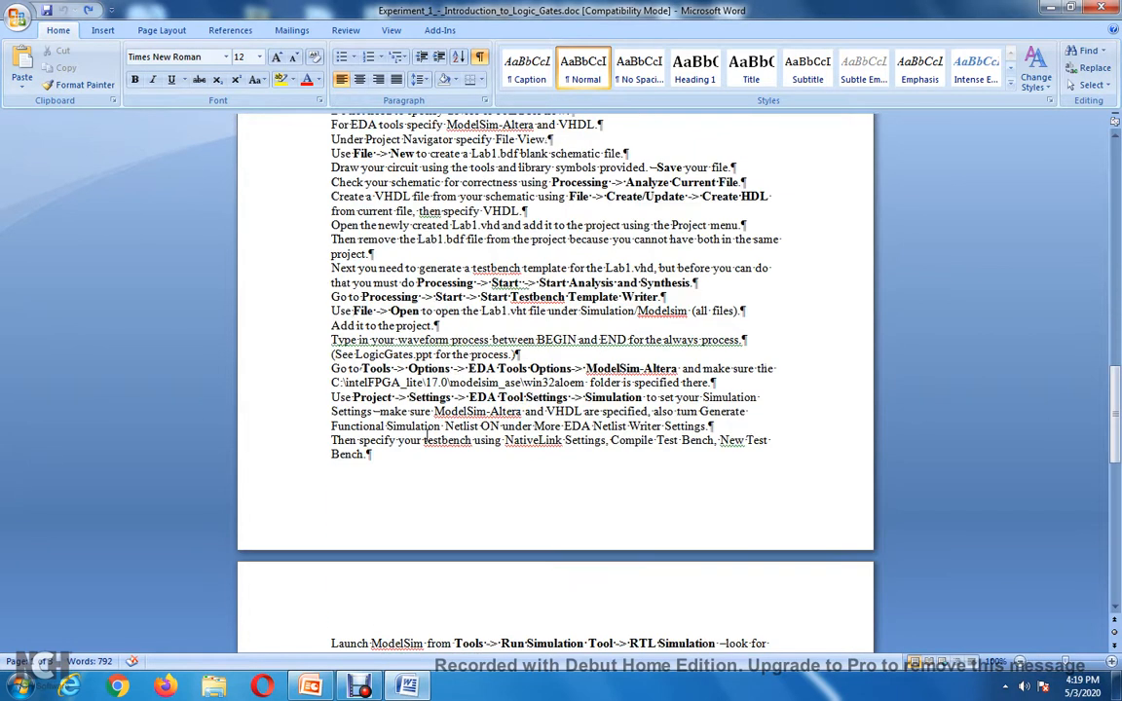
scroll(426, 435, down, 3)
scroll(427, 436, up, 20)
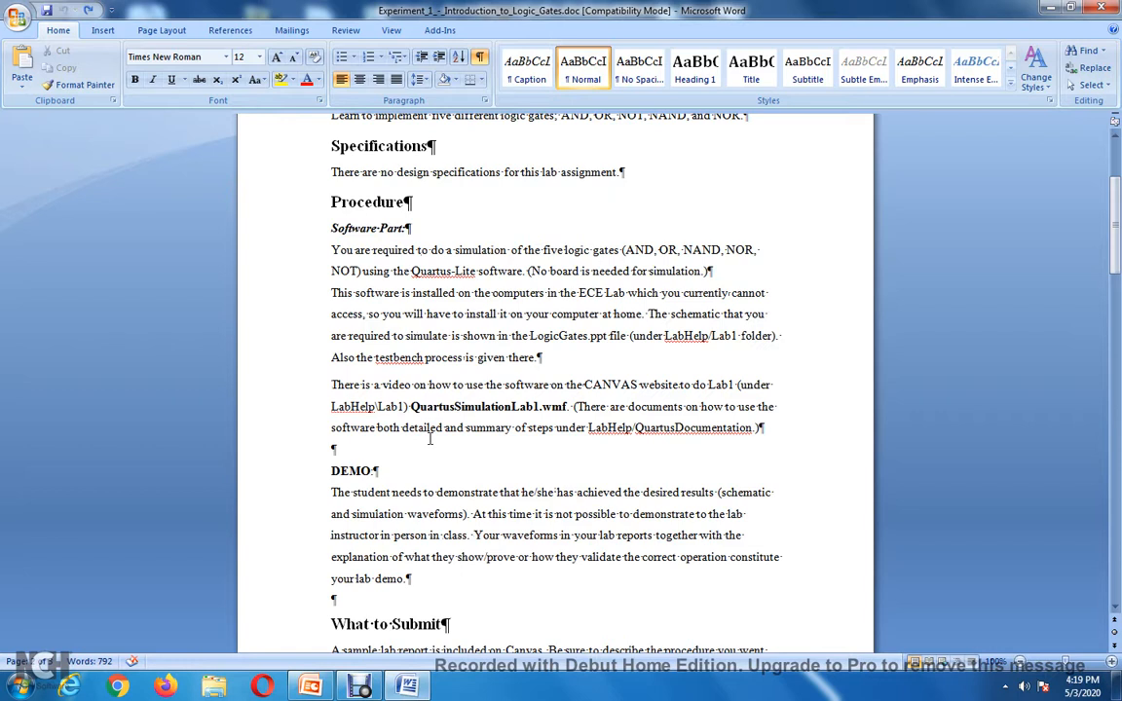
Switch from the Word handout to the desktop and launch Quartus Prime 18.1 Lite Edition as administrator
key(alt+Tab)
click(1047, 9)
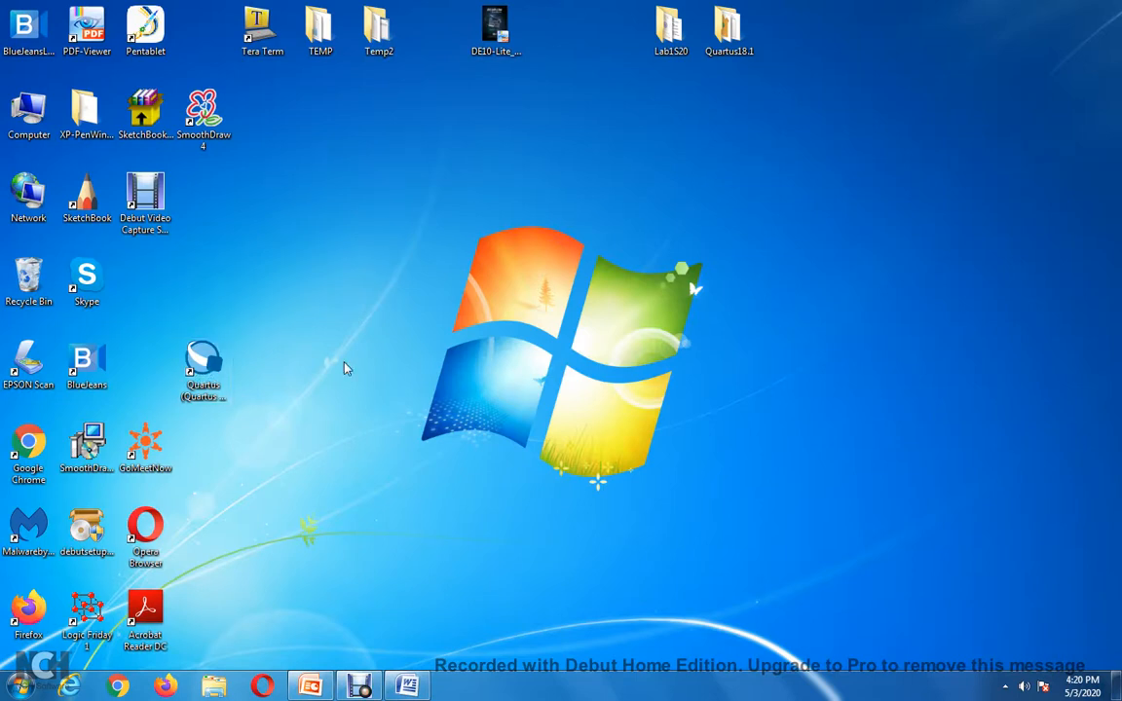
click(210, 375)
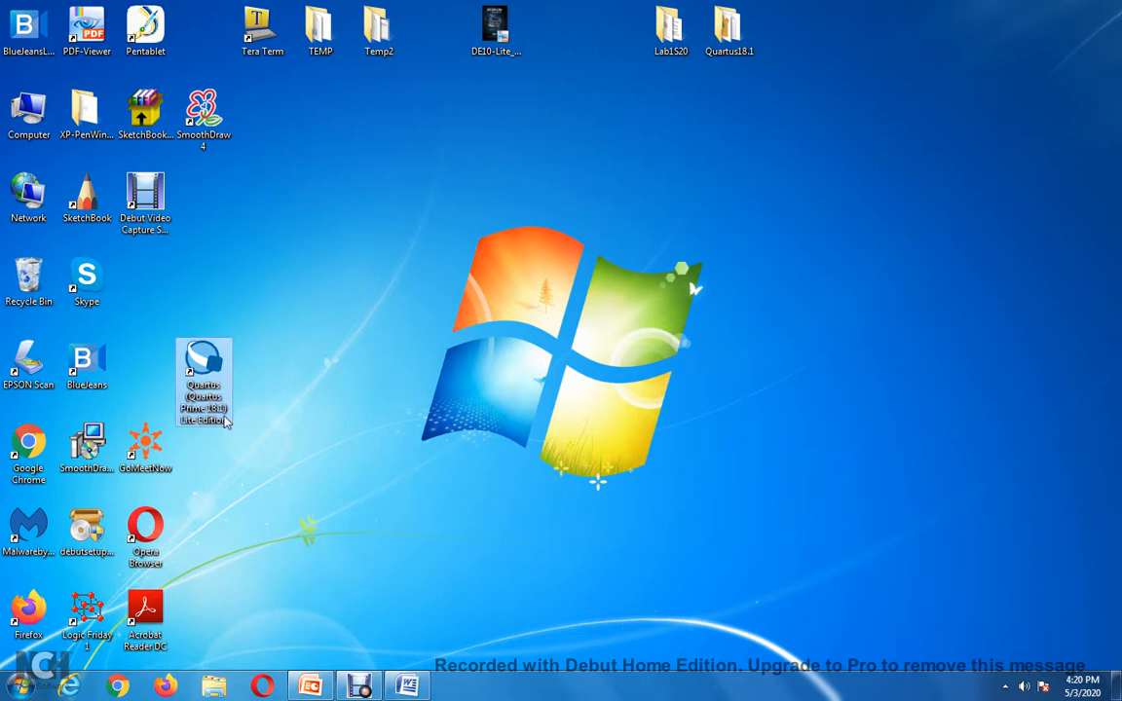
right_click(201, 359)
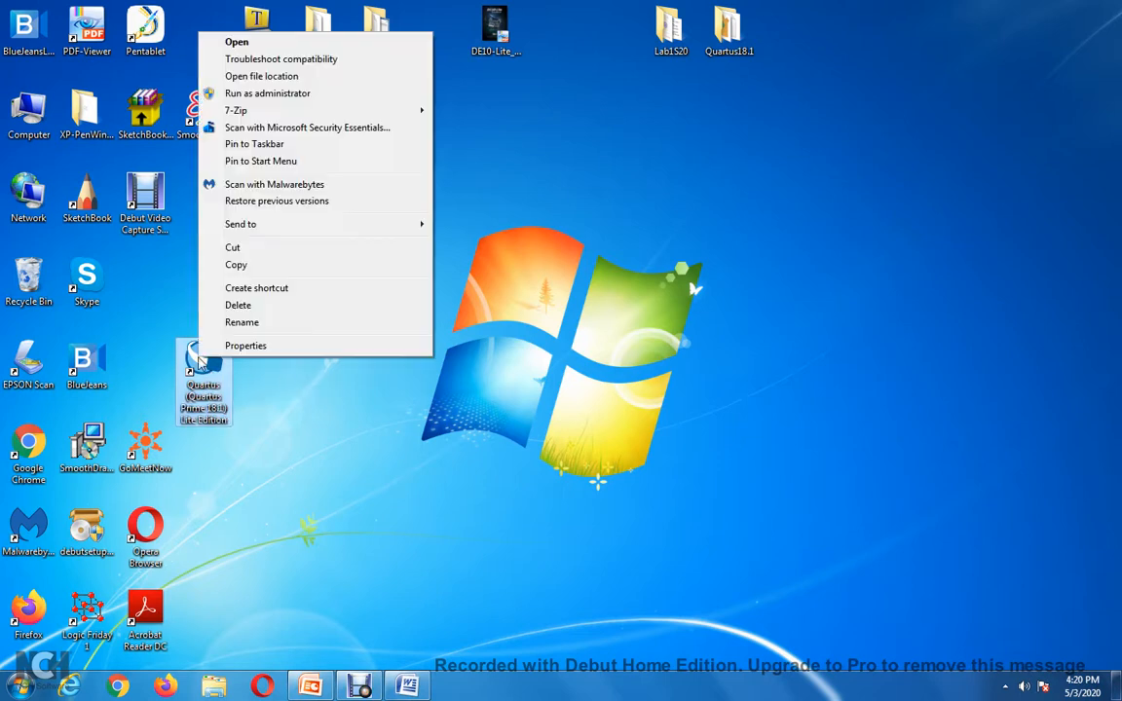
click(274, 93)
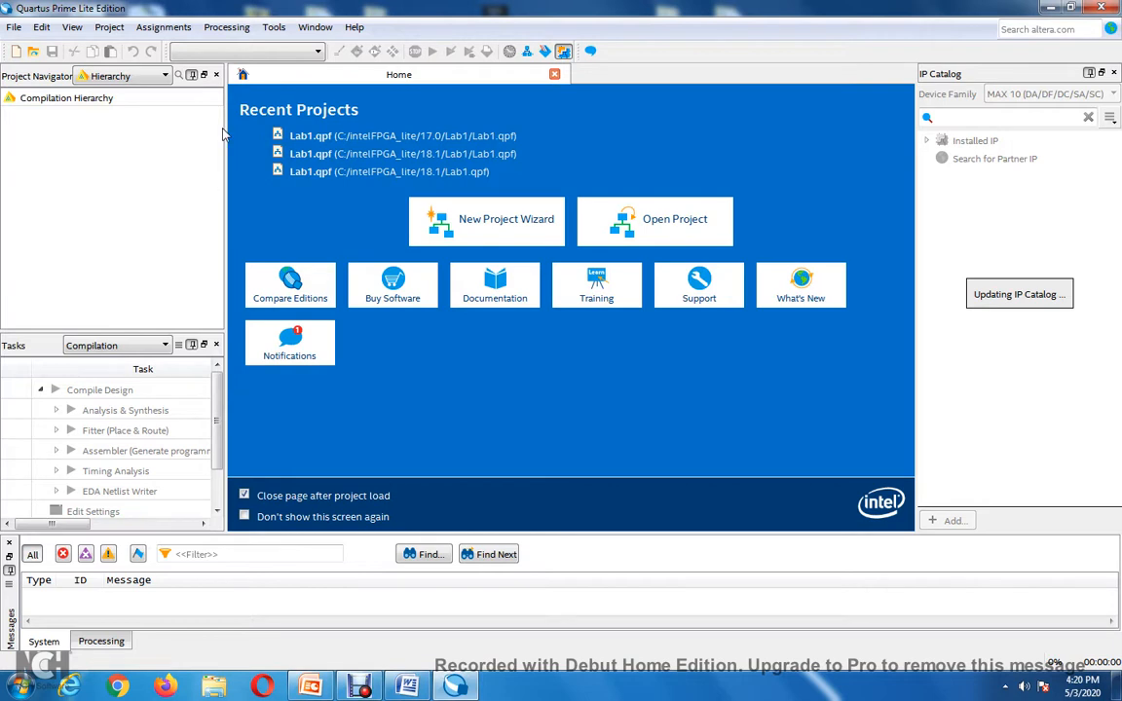
Open the EDA Tool Options in the Quartus options and check the ModelSim-Altera executable directory
click(275, 28)
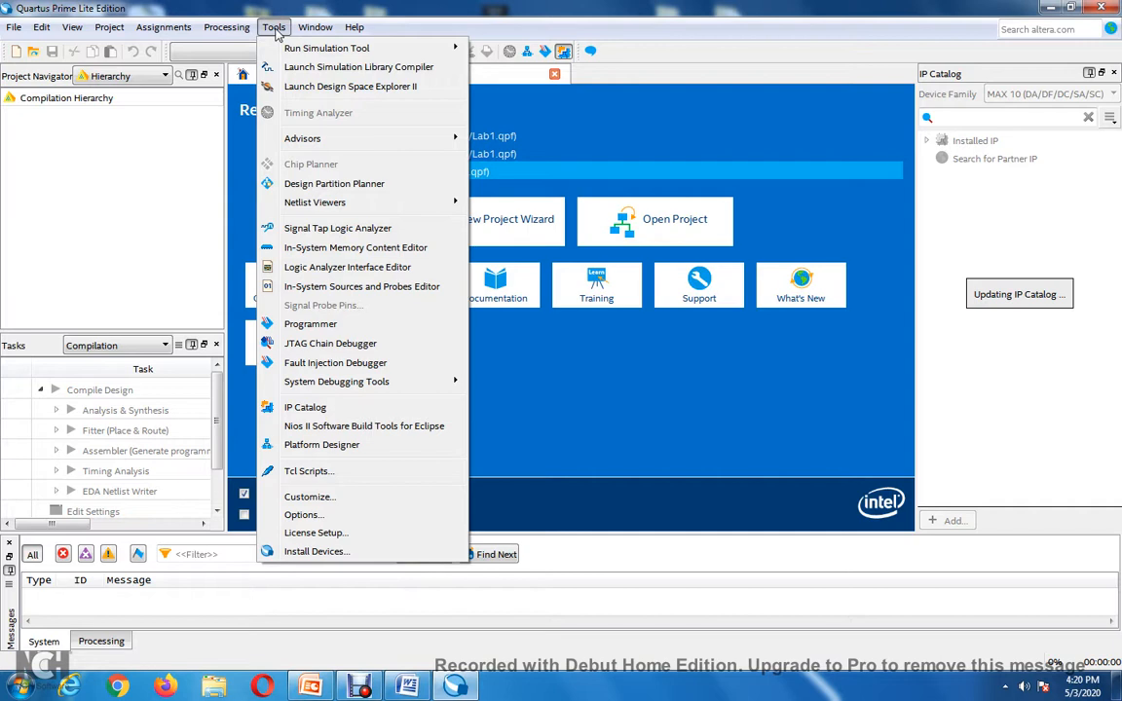
click(338, 515)
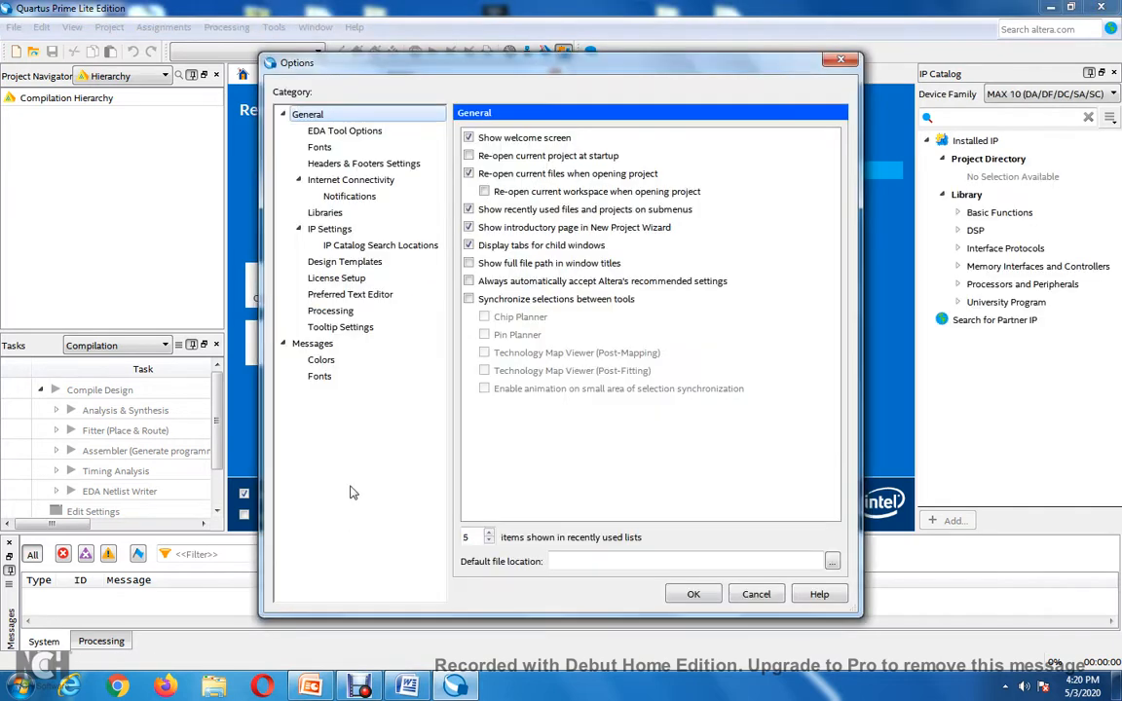
click(340, 131)
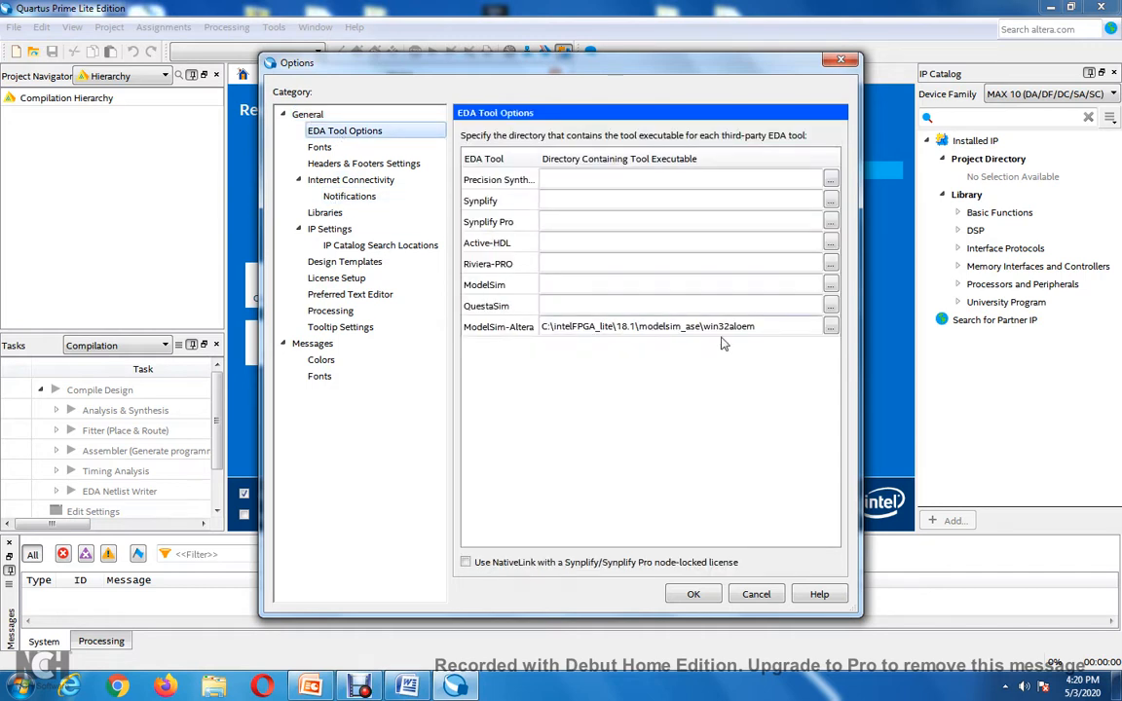
drag(761, 326, 554, 327)
click(497, 329)
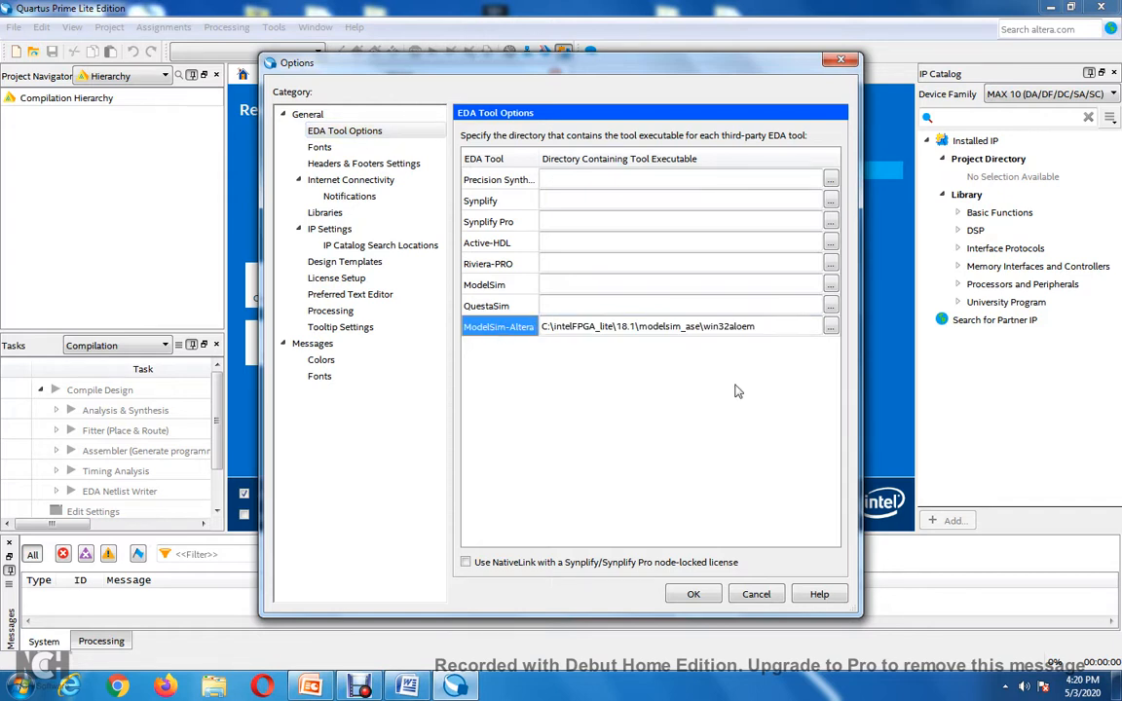
Set the ModelSim-Altera directory to C:\intelFPGA_lite\18.1\modelsim_ase\win32aloem by browsing to that folder, and check the path's final folder name
click(831, 328)
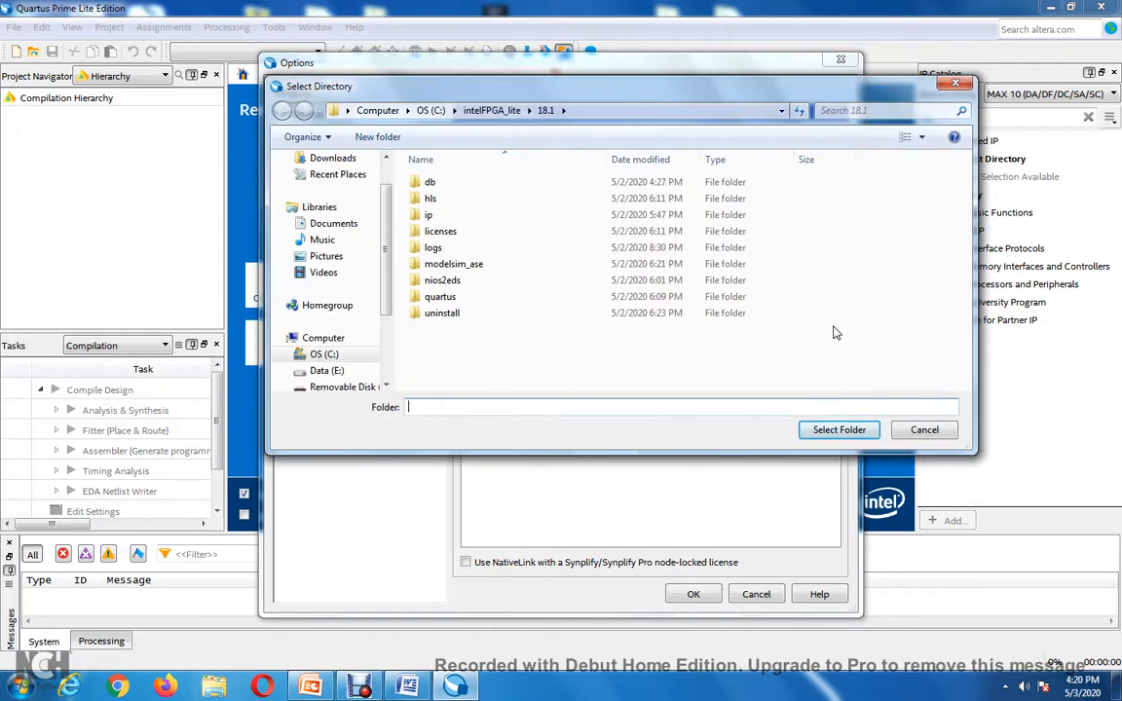
click(424, 113)
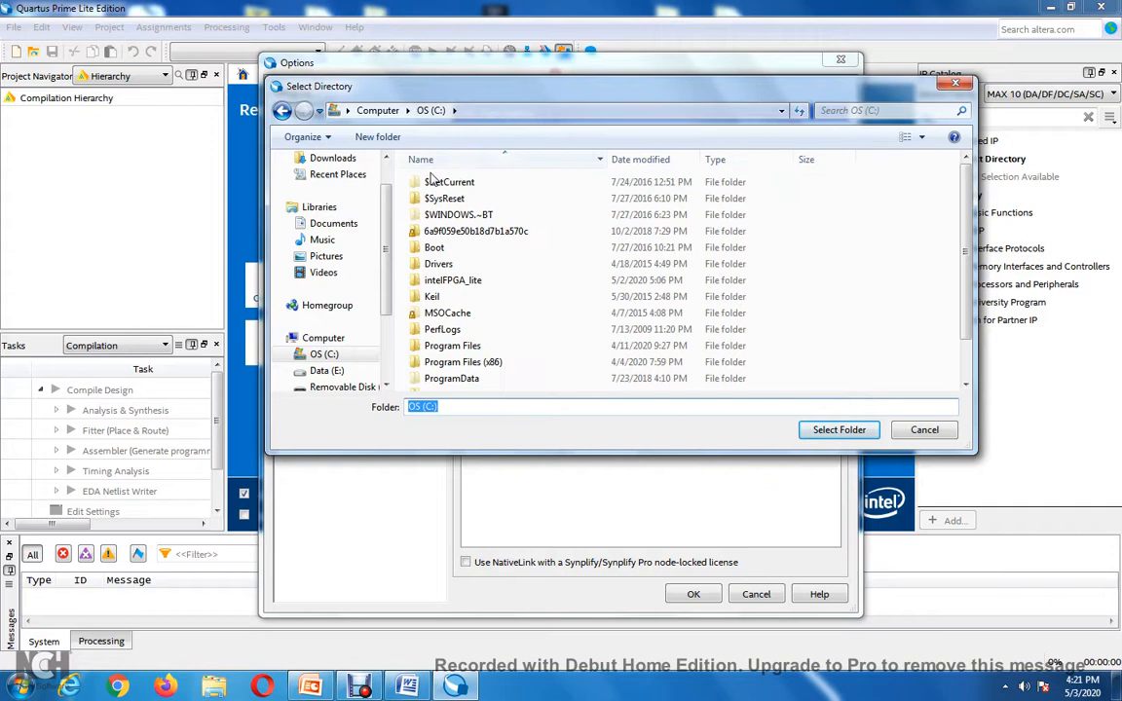
double_click(448, 285)
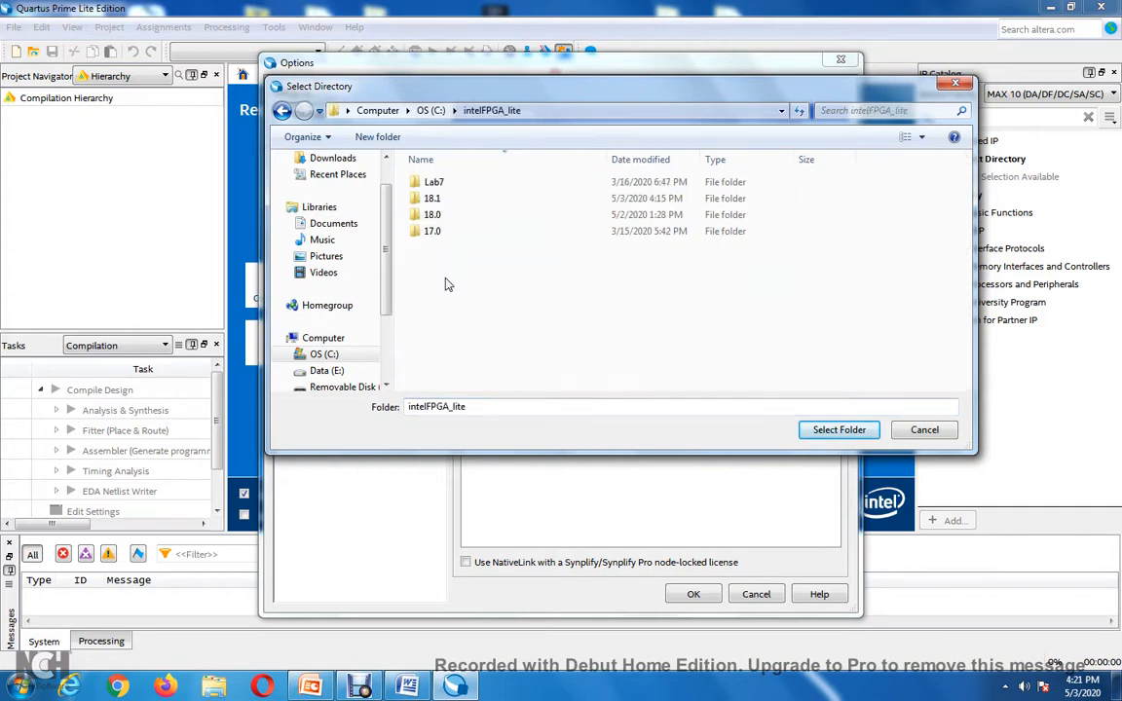
double_click(429, 198)
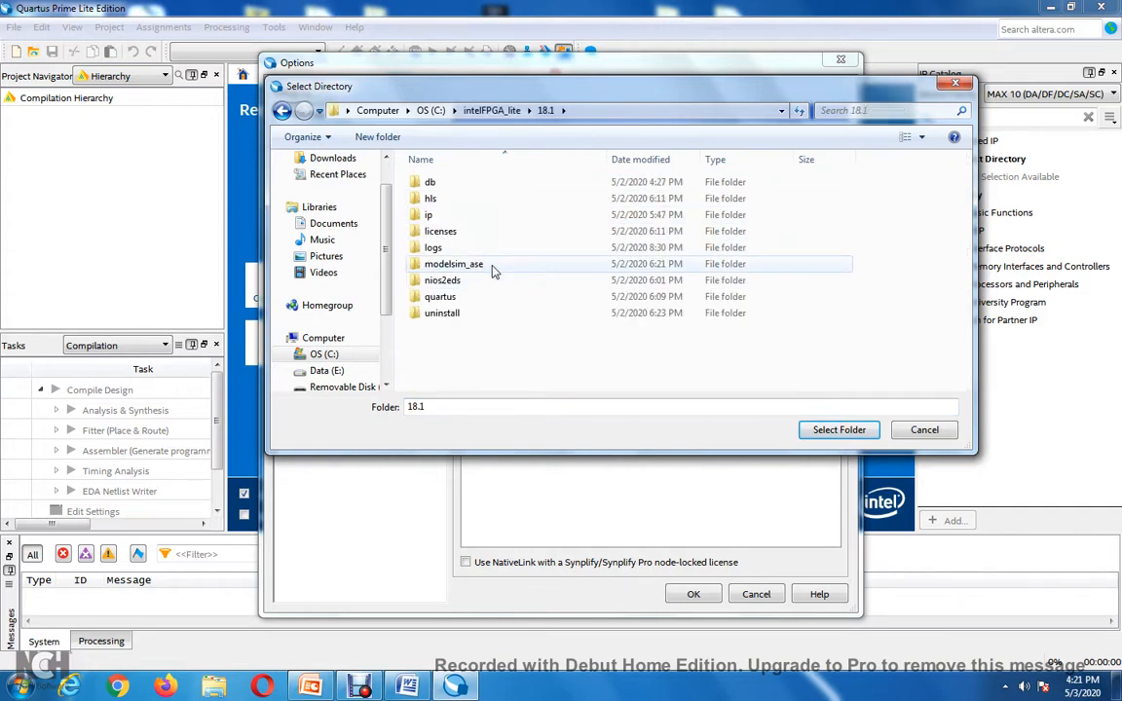
double_click(453, 264)
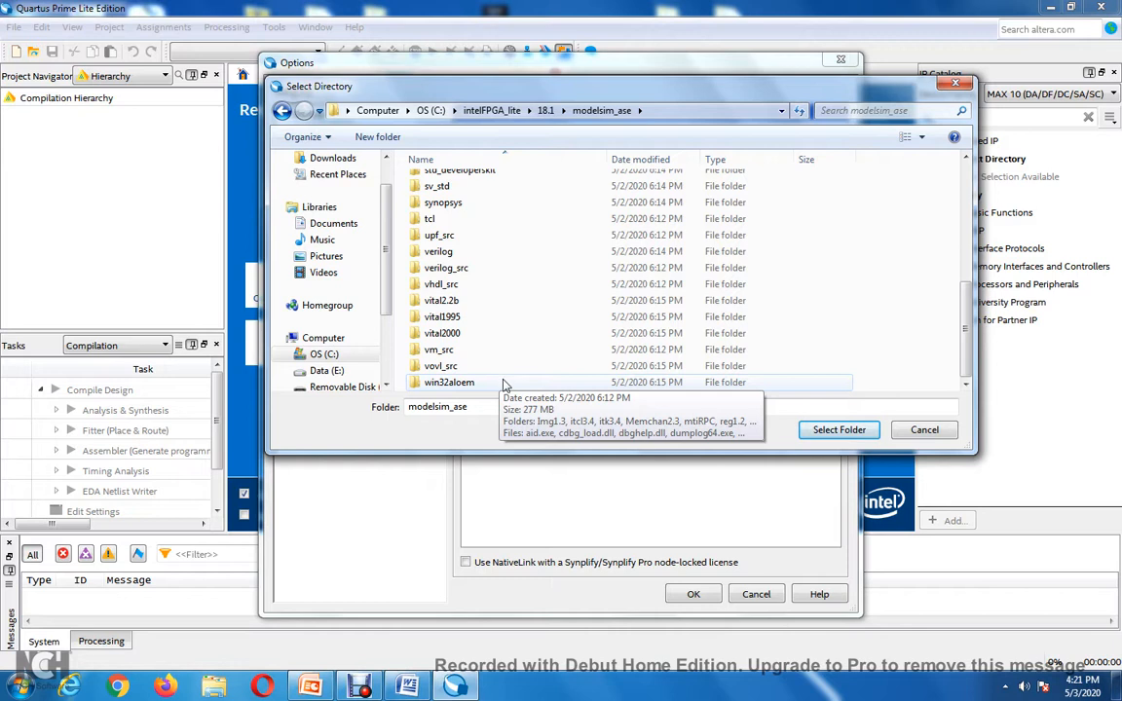
click(503, 384)
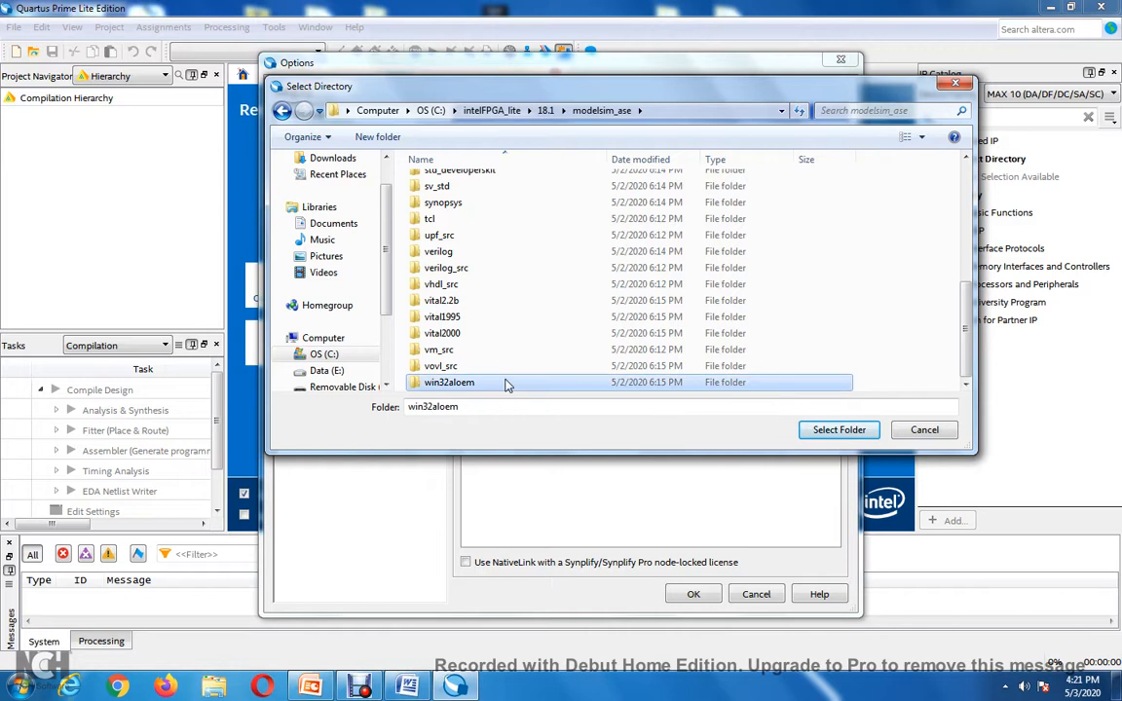
click(850, 434)
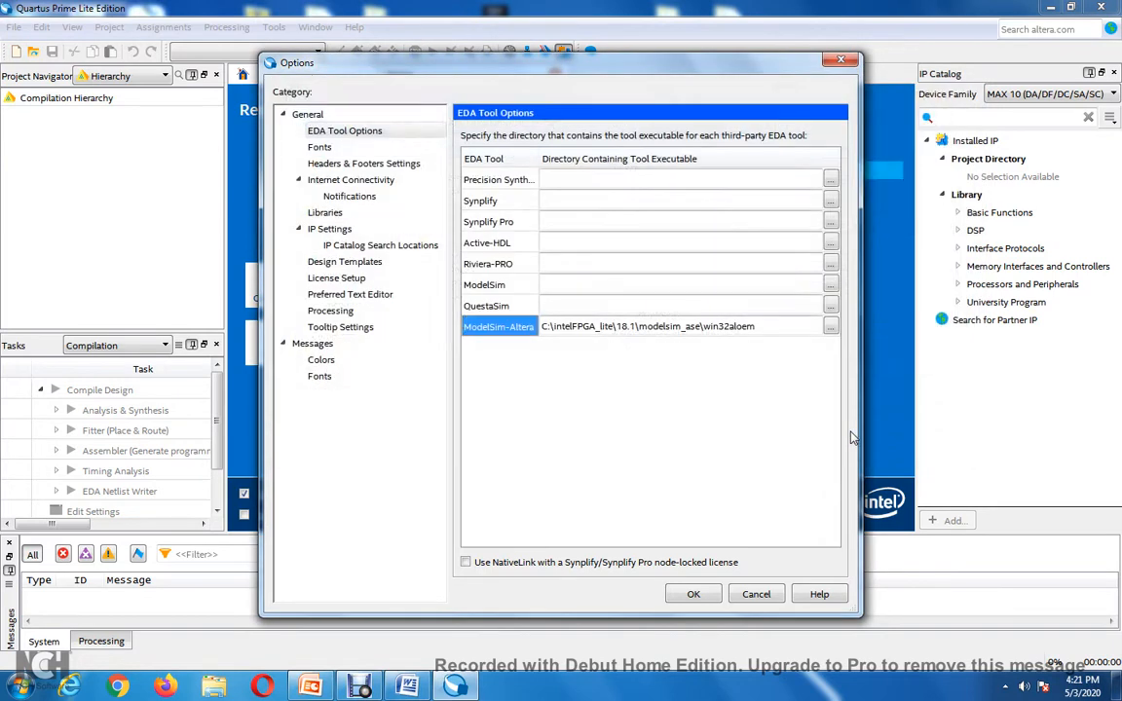
click(682, 329)
drag(756, 329, 702, 331)
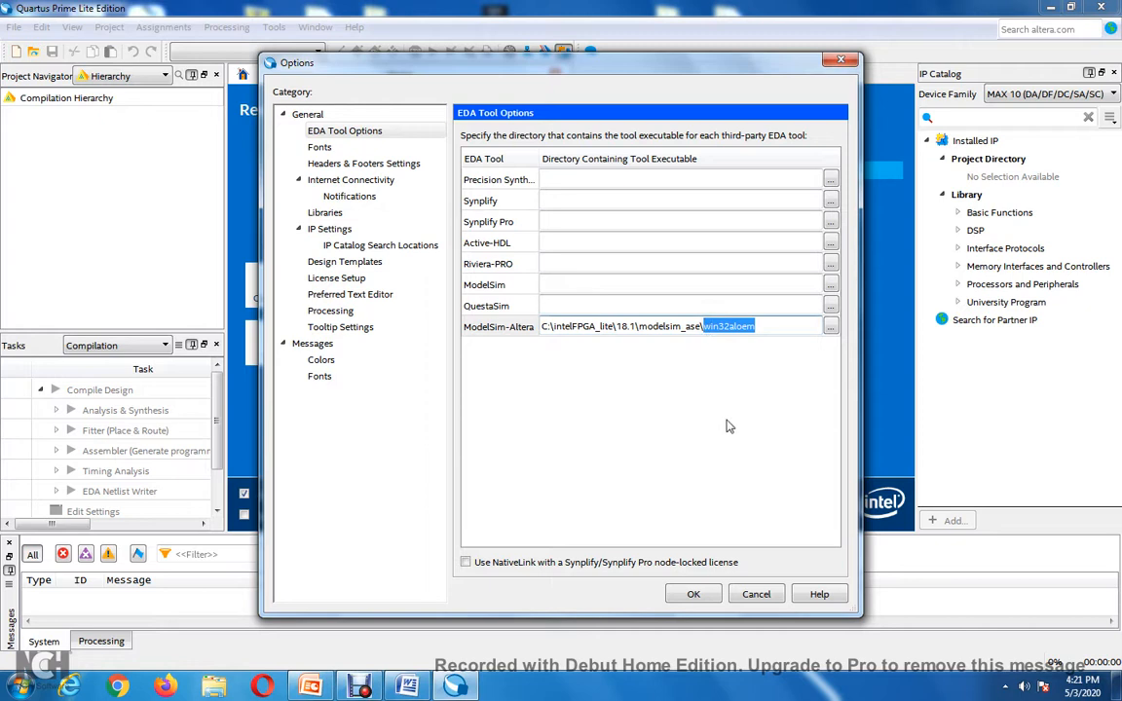
Accept the EDA tool directory settings and switch the Project Navigator view from Hierarchy to Files
click(668, 434)
click(689, 593)
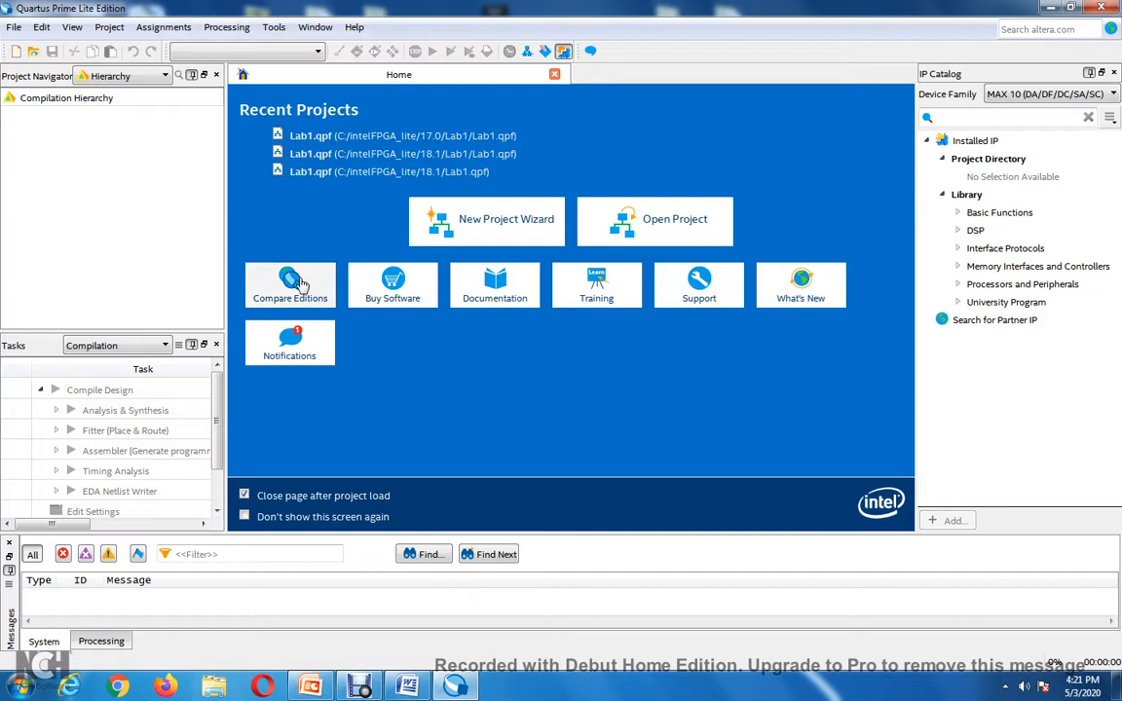
click(148, 78)
click(146, 113)
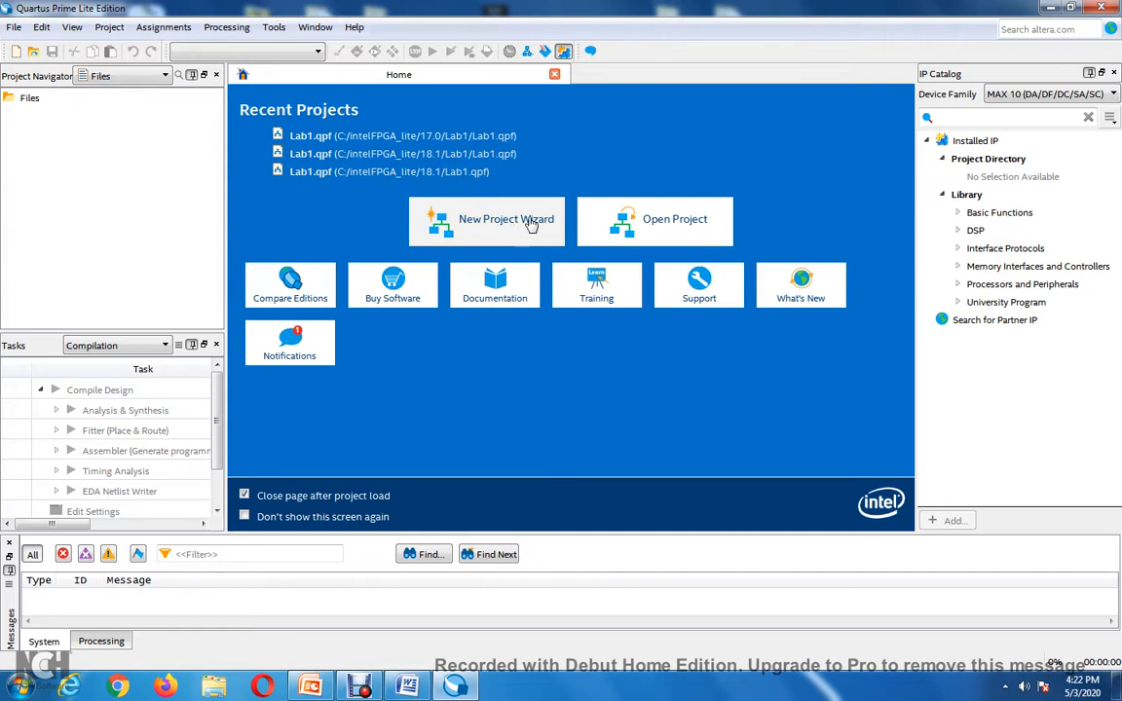
Start a new project and set its working directory to C:\intelFPGA_lite\18.1\Lab1
click(532, 223)
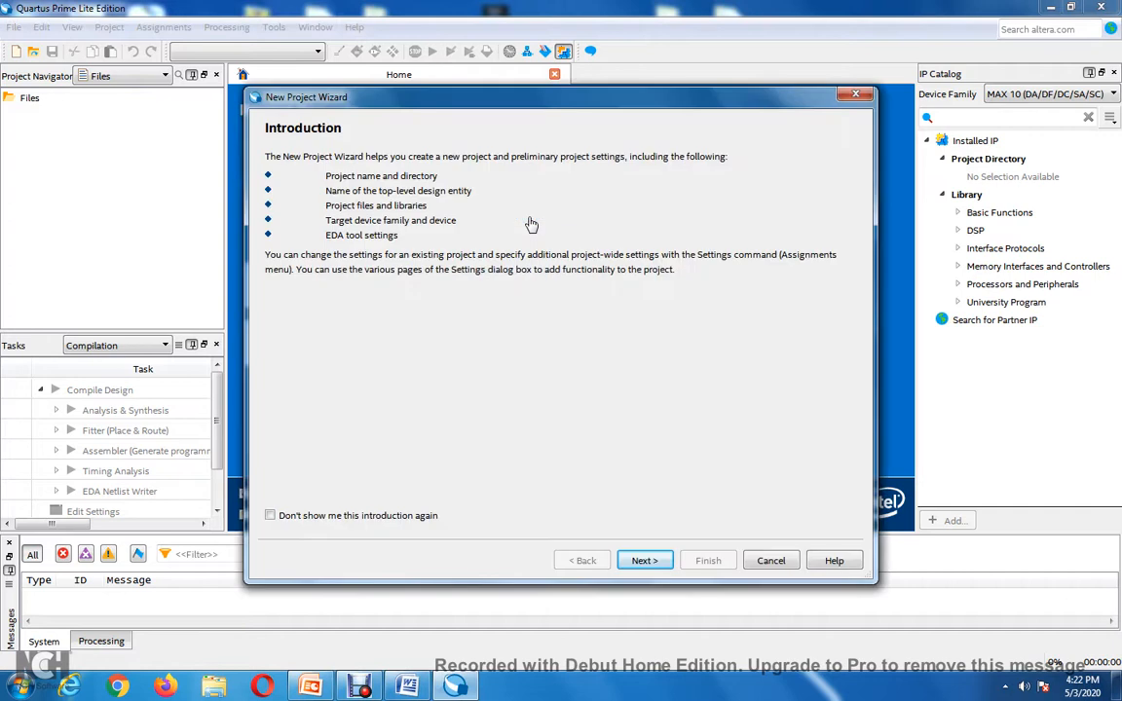
click(644, 560)
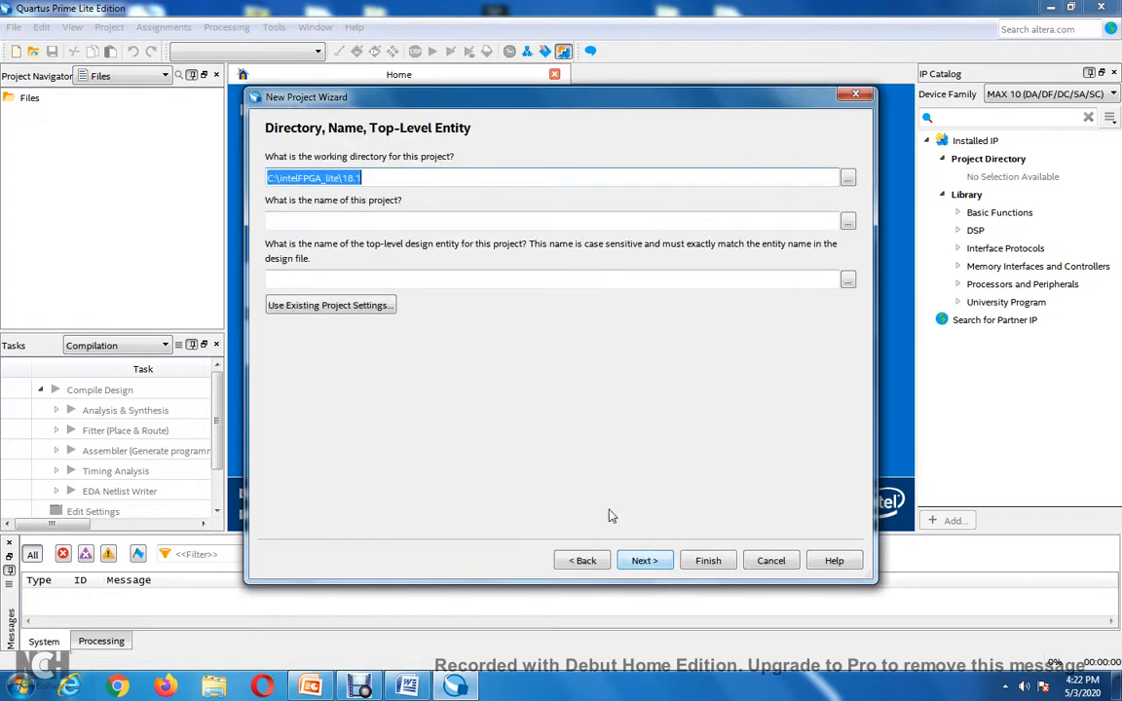
click(435, 178)
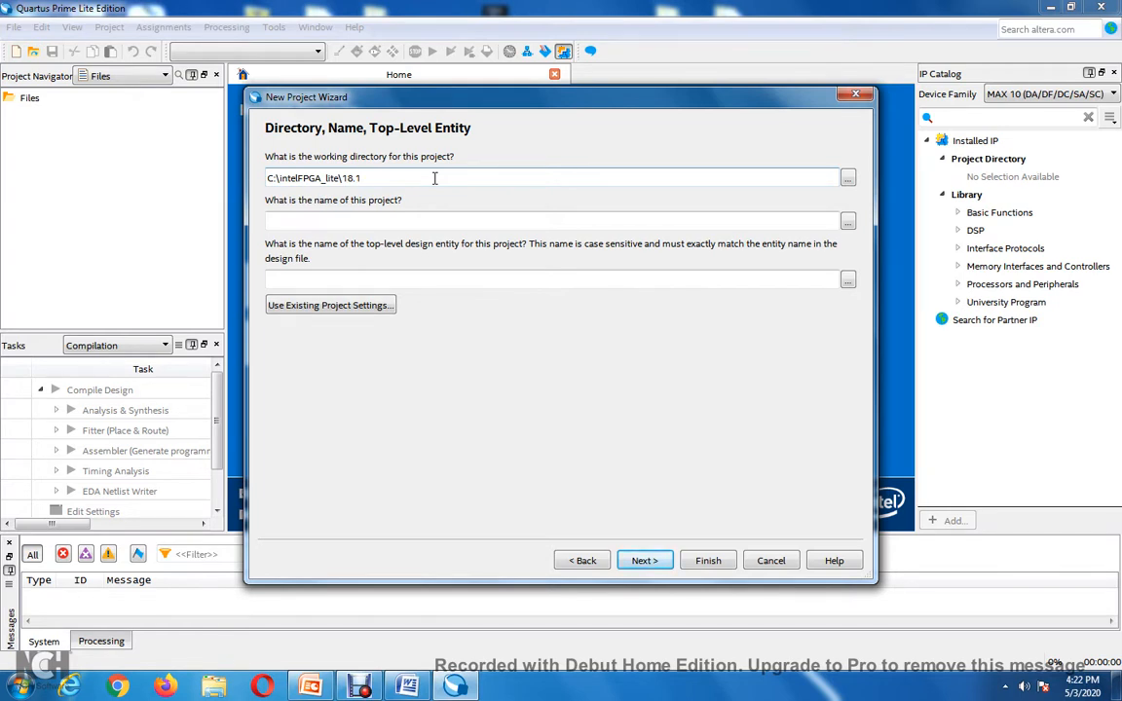
text(\Lab1)
Name the project and its top-level design entity Lab1, and have the missing project directory created
click(355, 218)
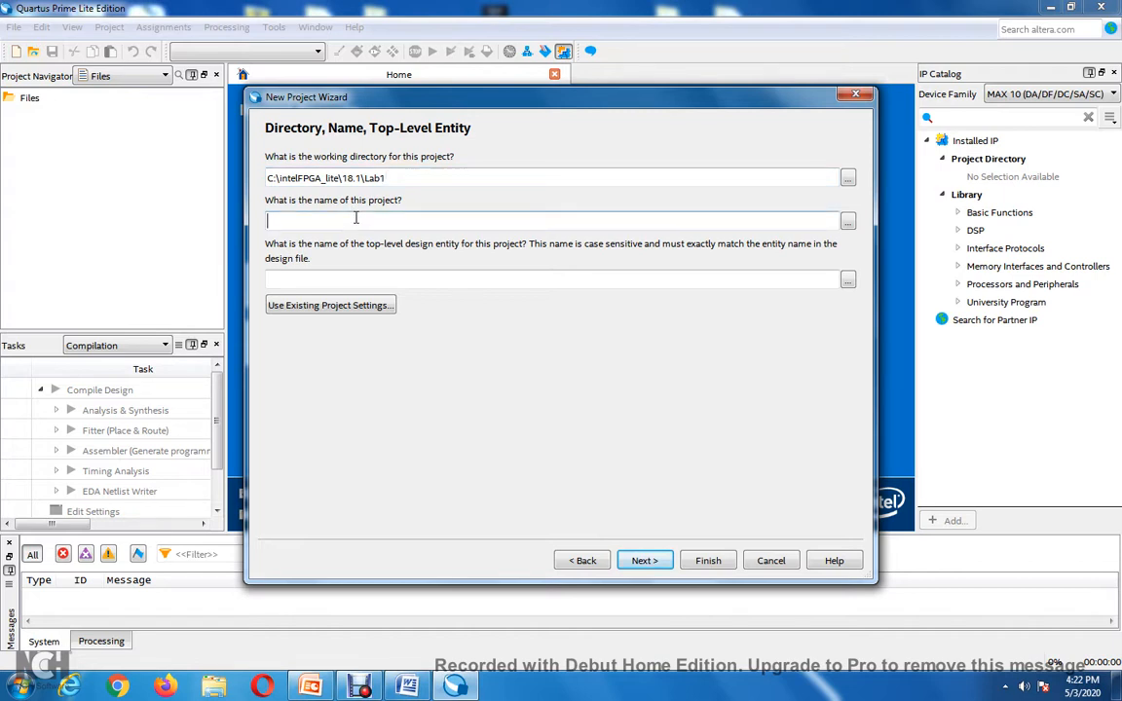
text(L)
text(a)
text(ab)
key(BackSpace)
key(BackSpace)
text(b1)
click(645, 562)
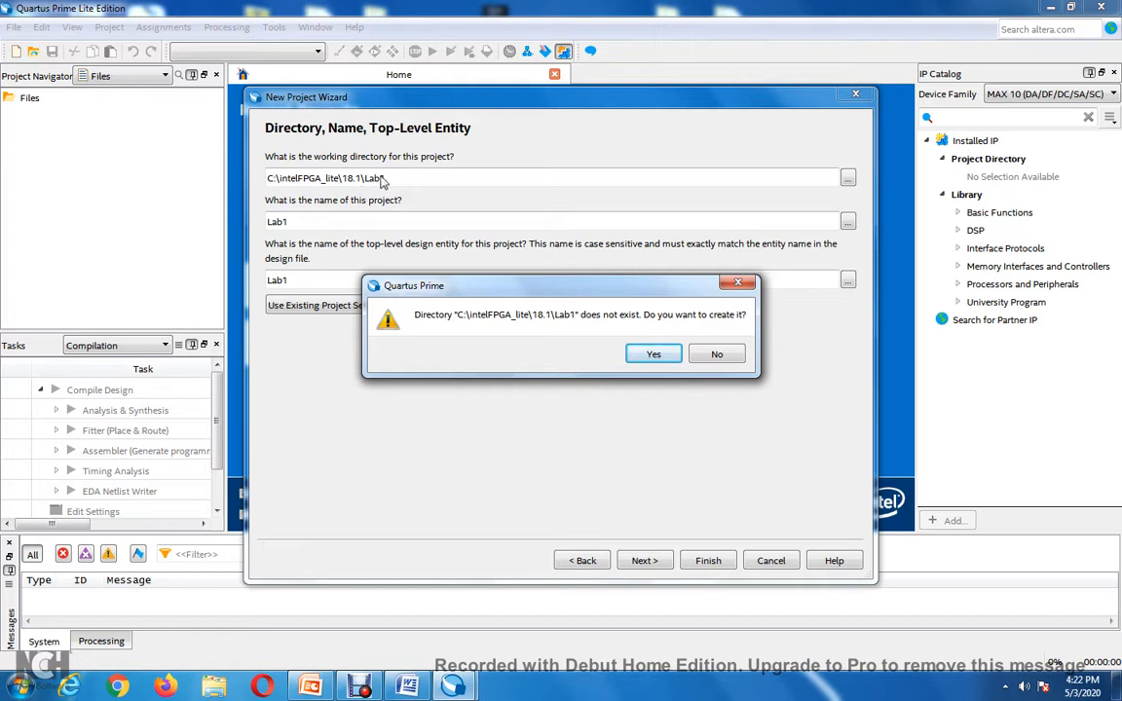
click(655, 356)
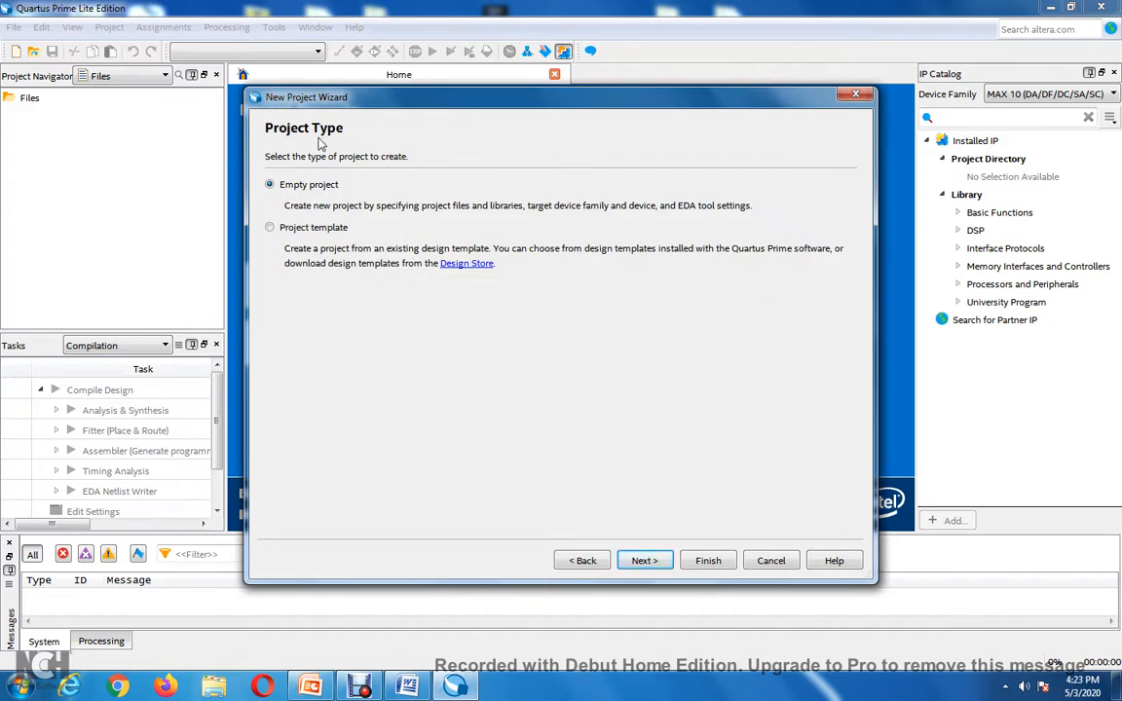
Keep the empty project type, add no design files, and accept the default MAX 10 device family
click(645, 561)
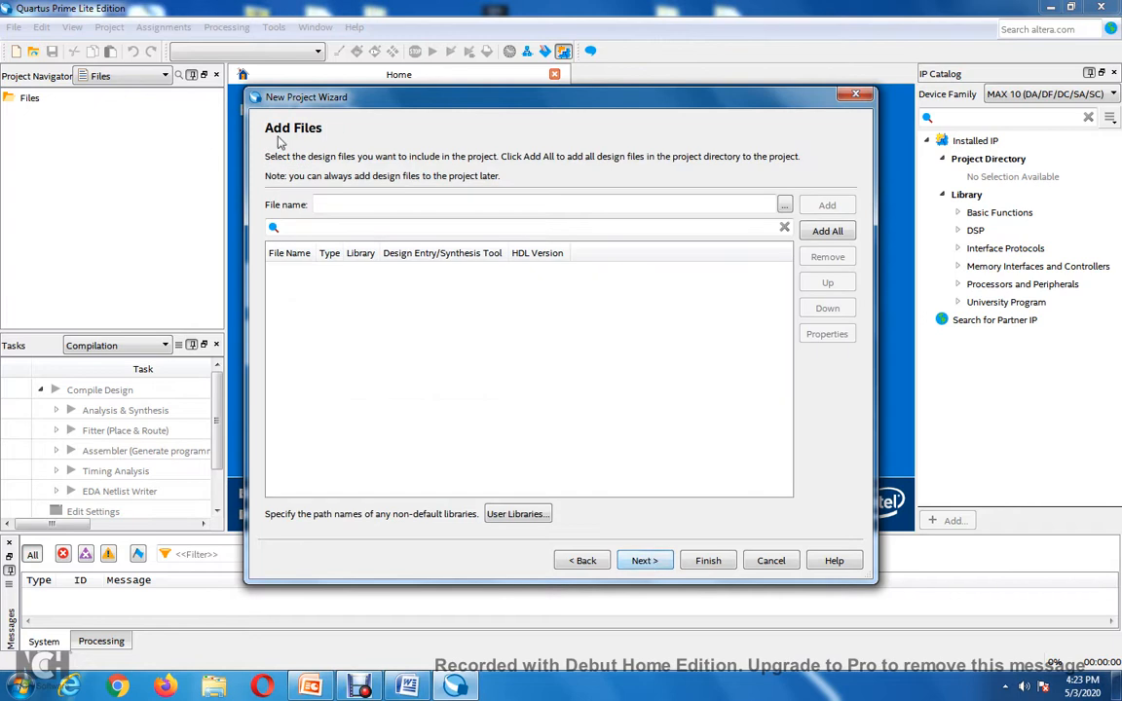
click(643, 562)
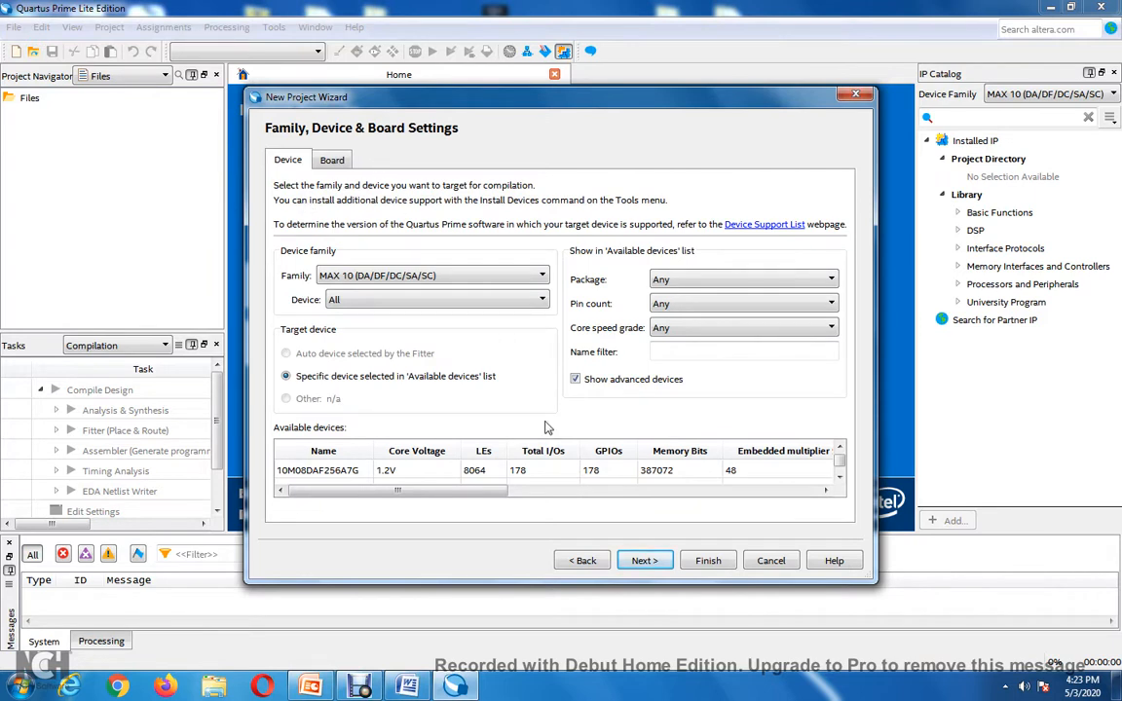
click(645, 560)
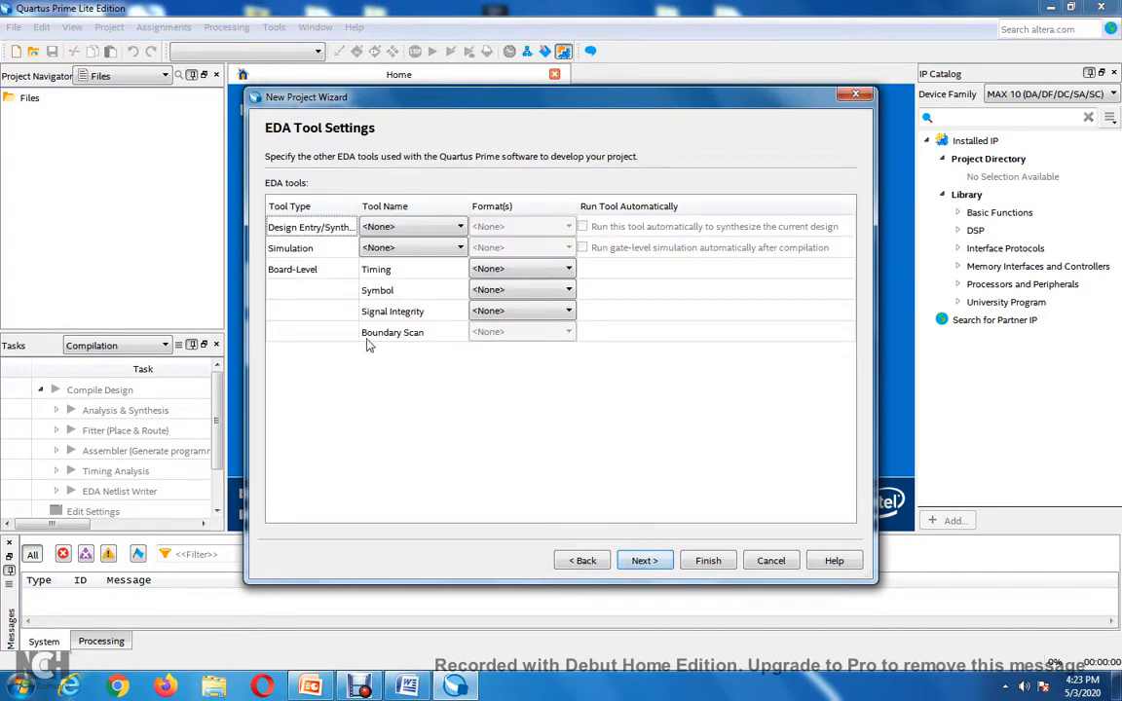
Set the simulation tool to ModelSim-Altera with the VHDL format, and finish creating the project
click(454, 249)
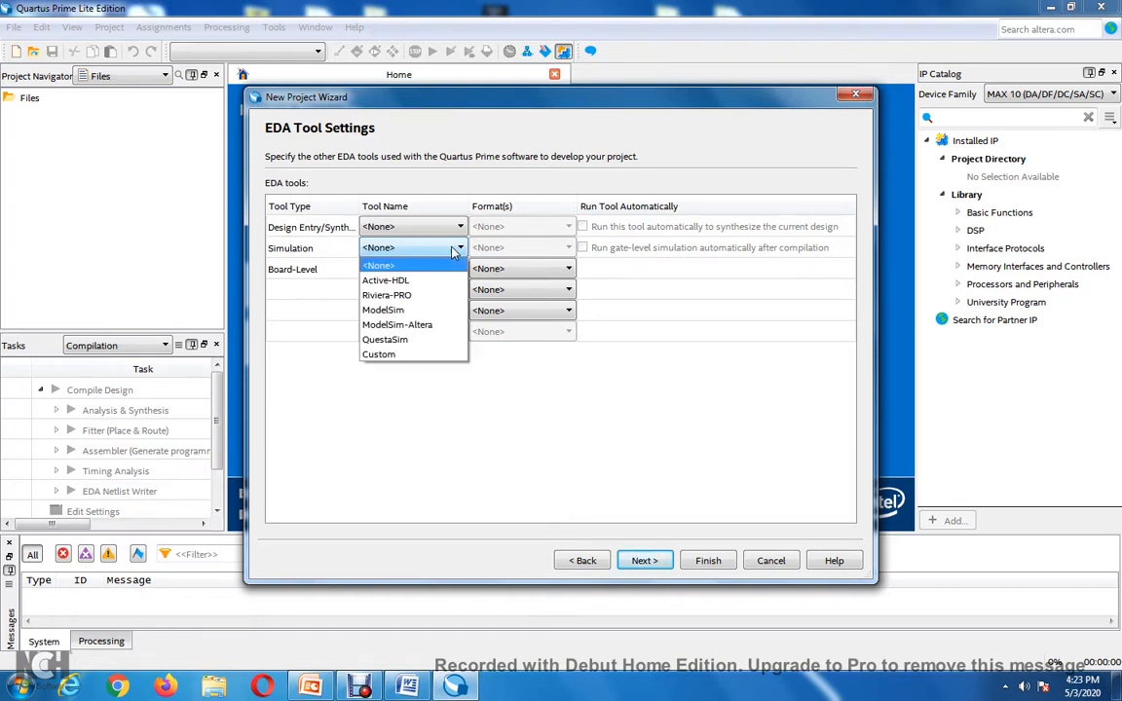
click(432, 325)
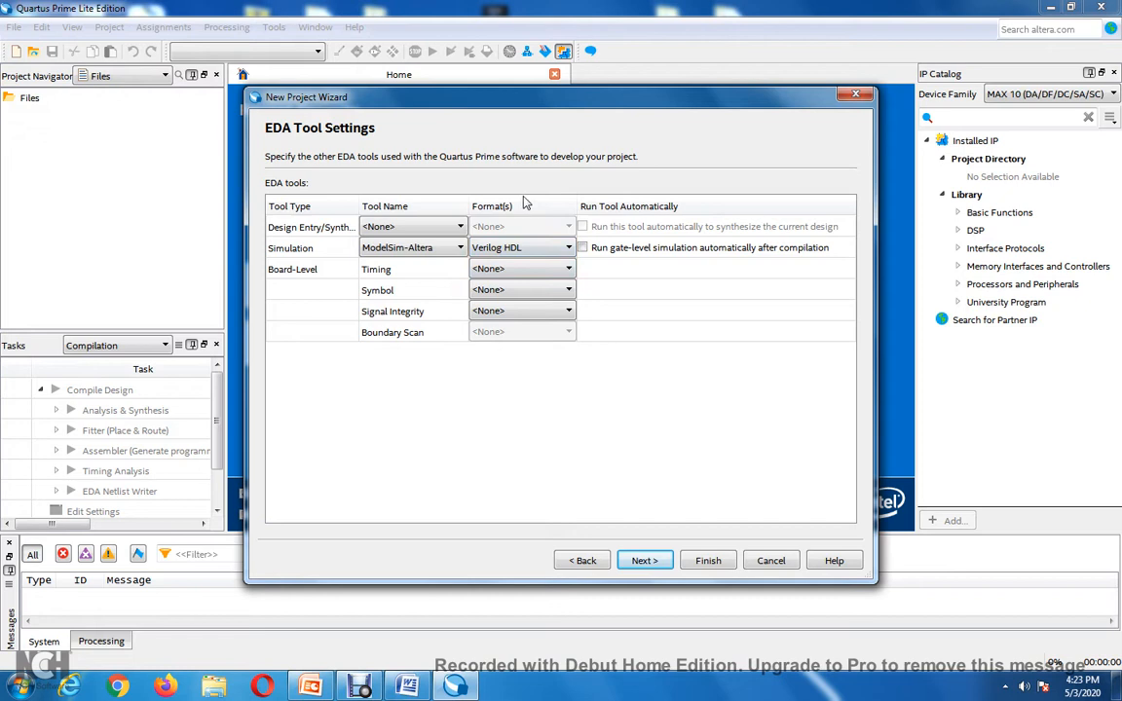
click(554, 249)
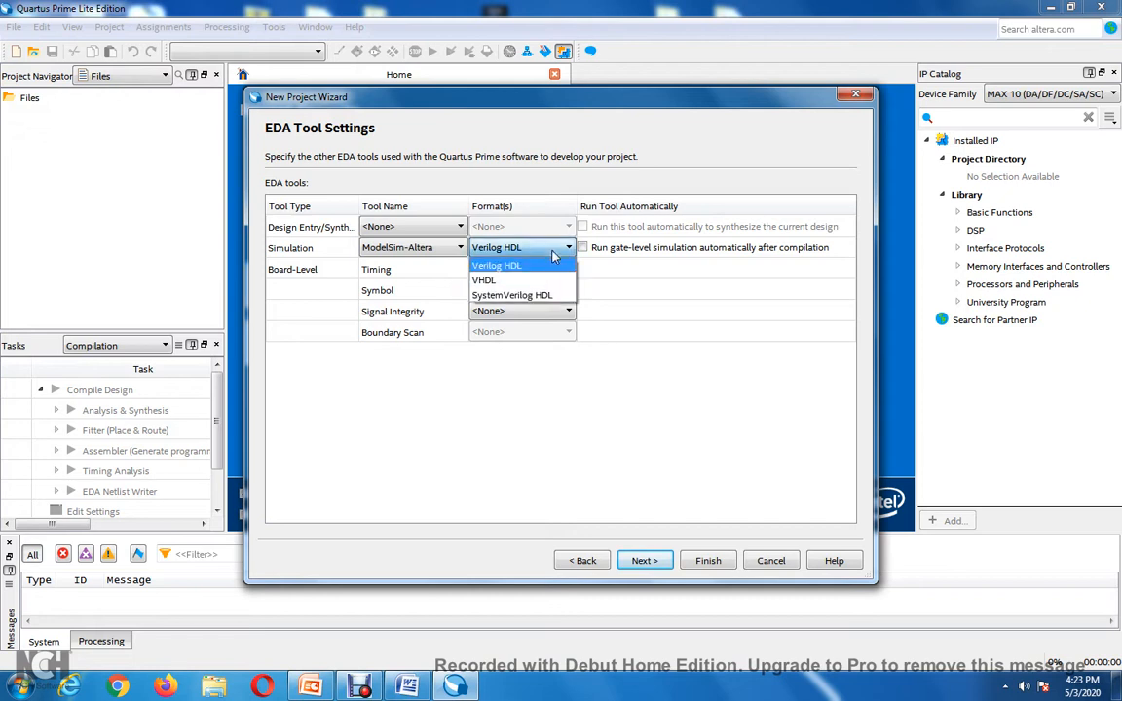
click(501, 282)
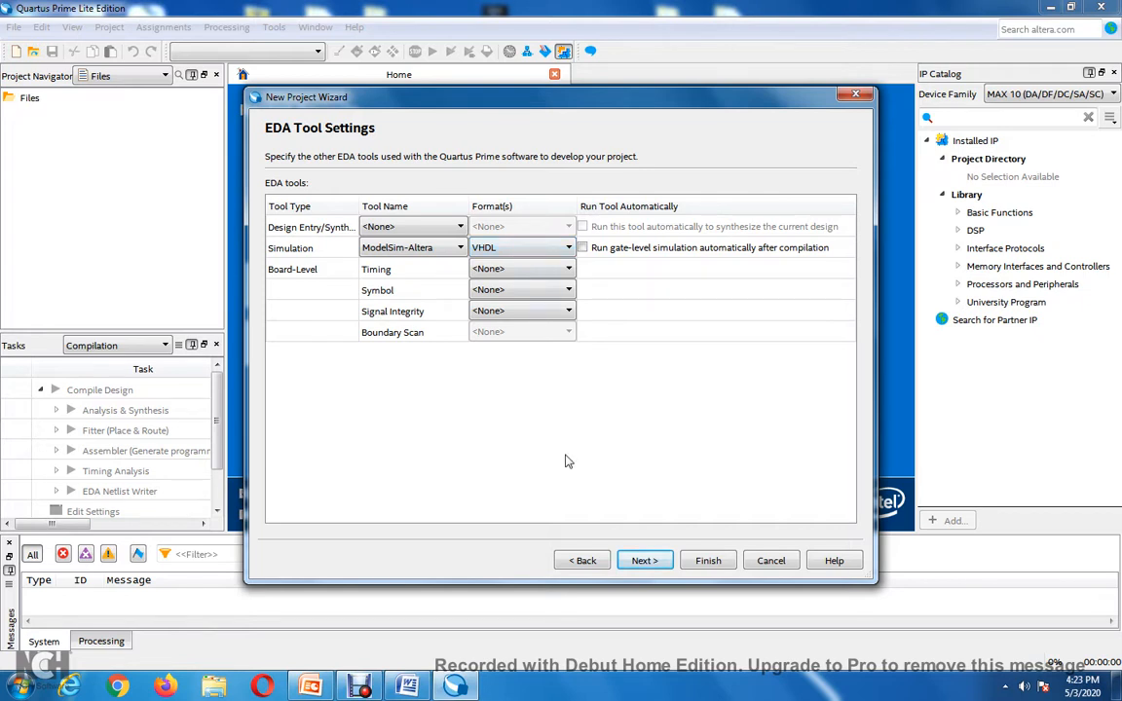
click(643, 560)
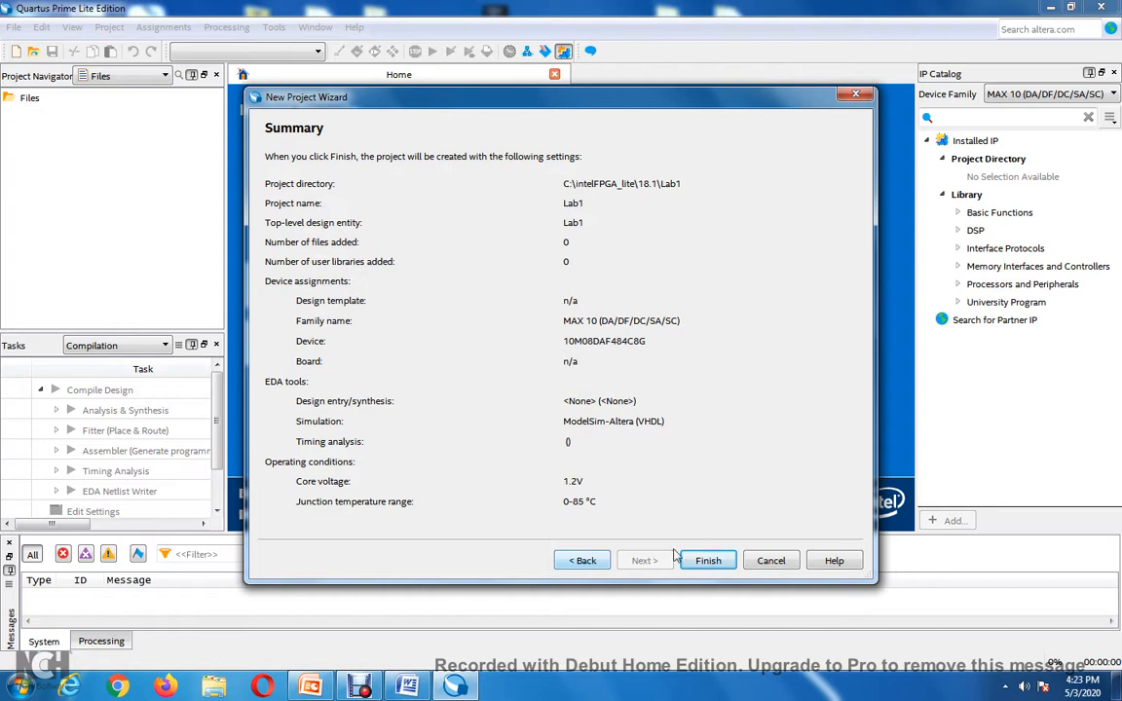
click(710, 560)
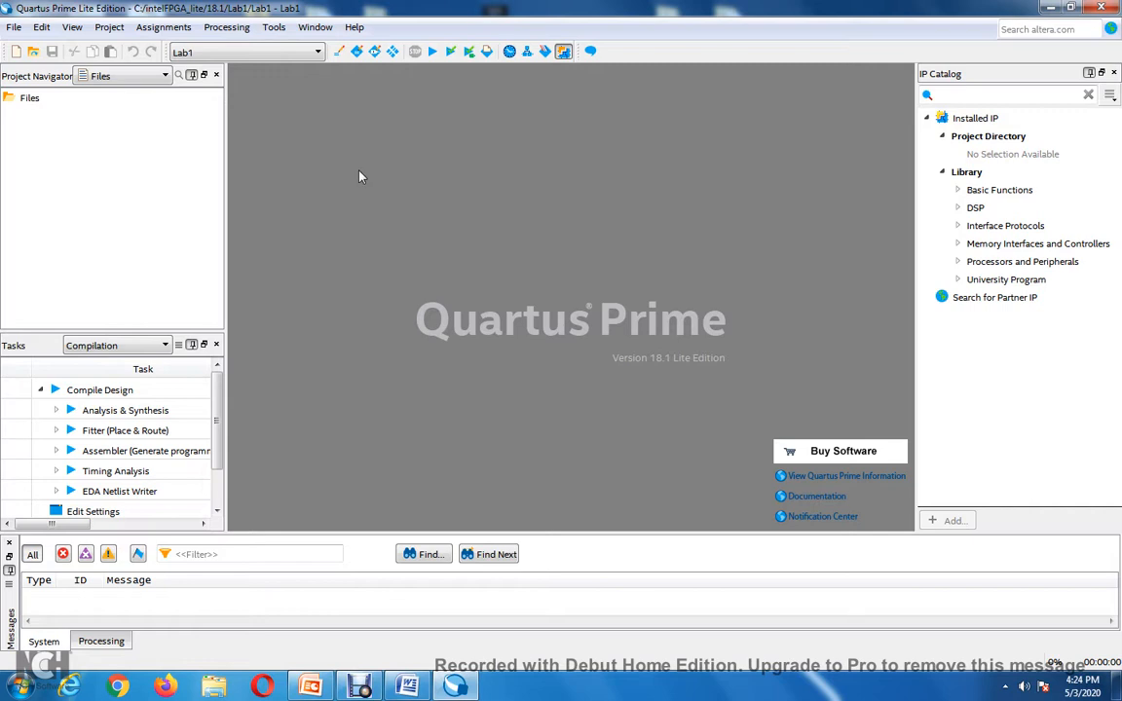
Create a new Block Diagram/Schematic File in the Lab1 project
click(13, 28)
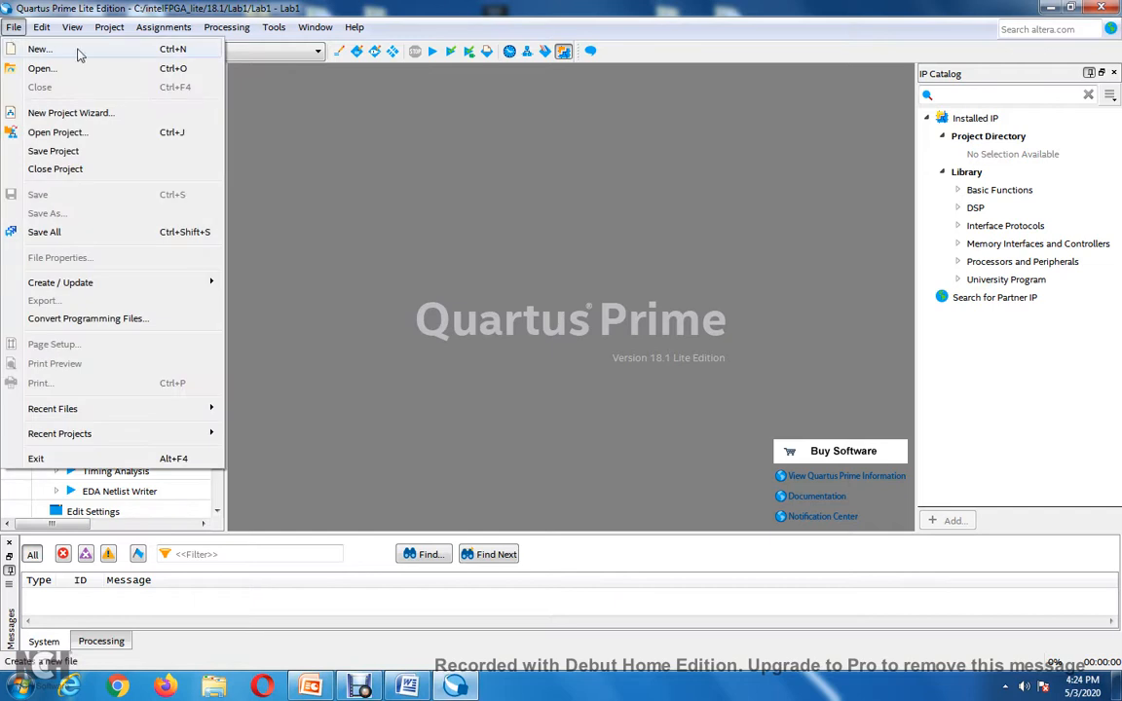
click(41, 49)
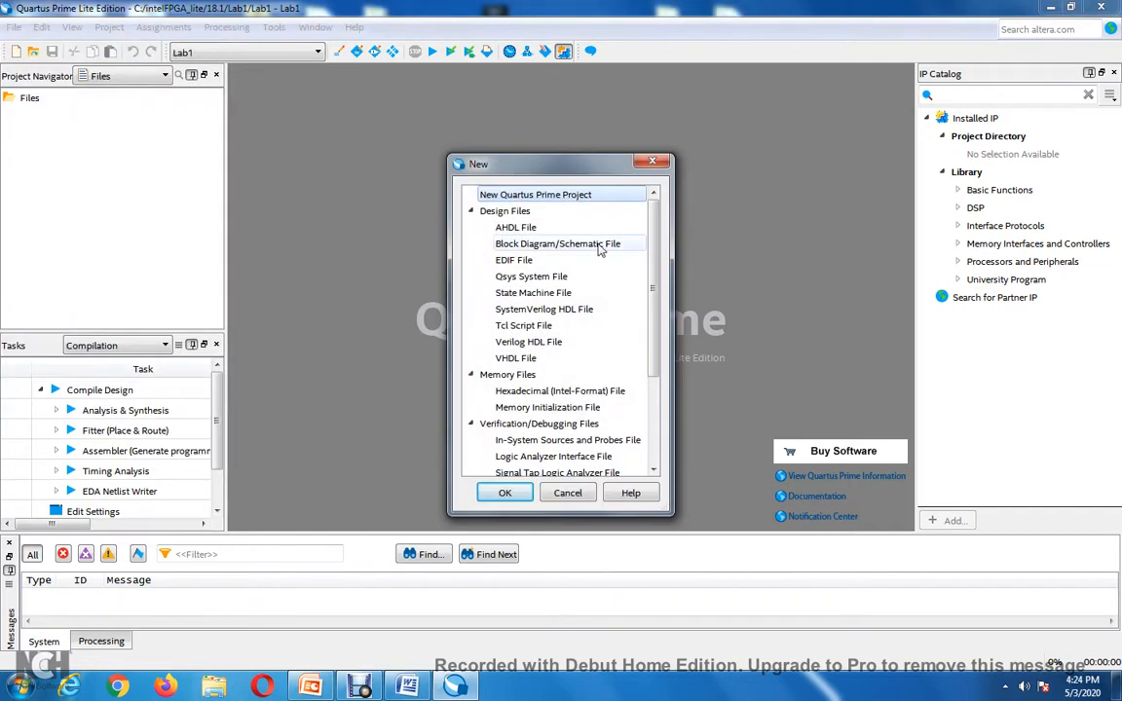
click(625, 252)
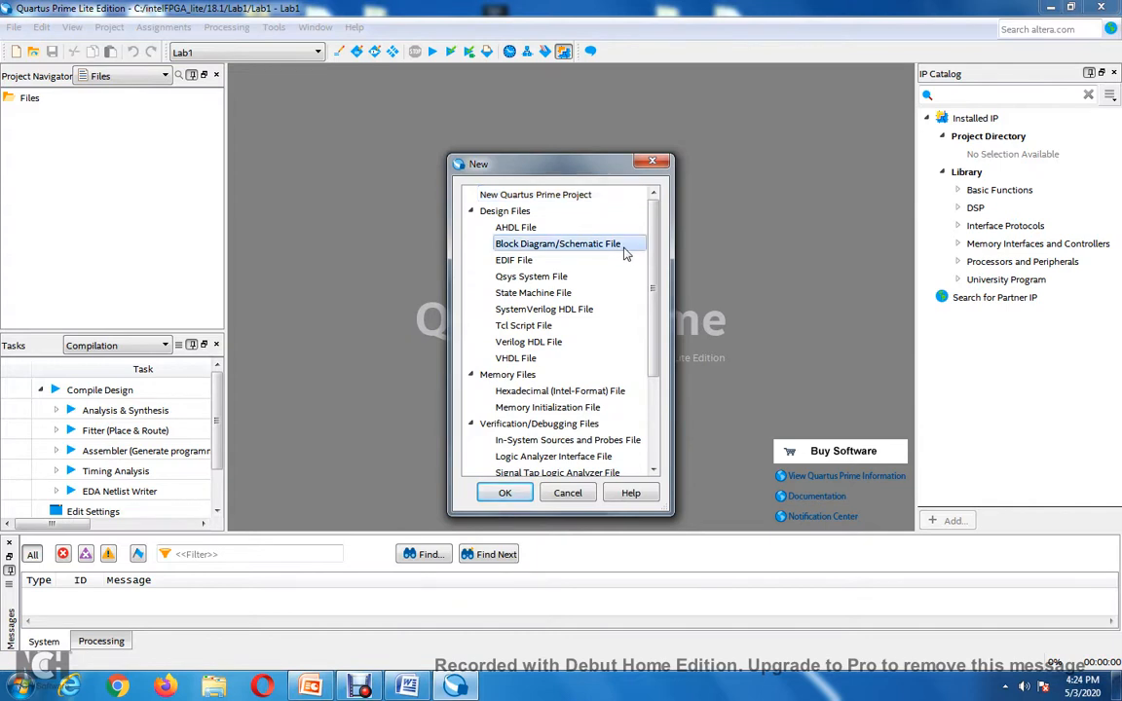
click(505, 492)
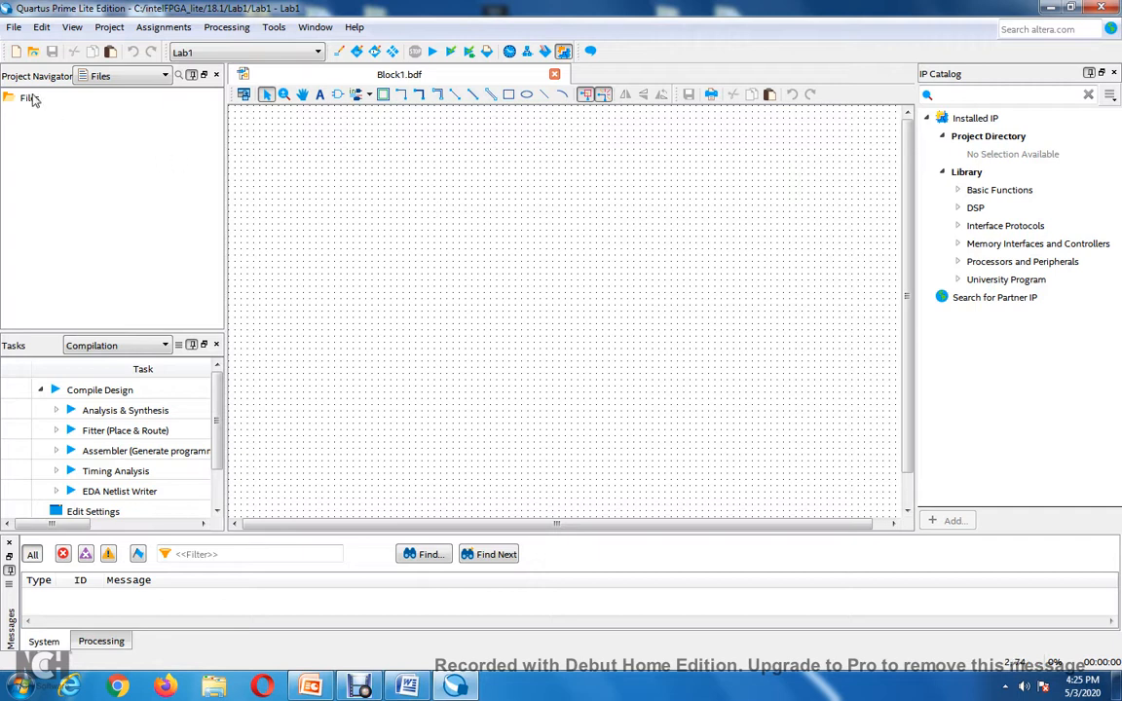
Save the schematic as Lab1.bdf in the Lab1 folder, with the option to add it to the current project turned off
click(13, 29)
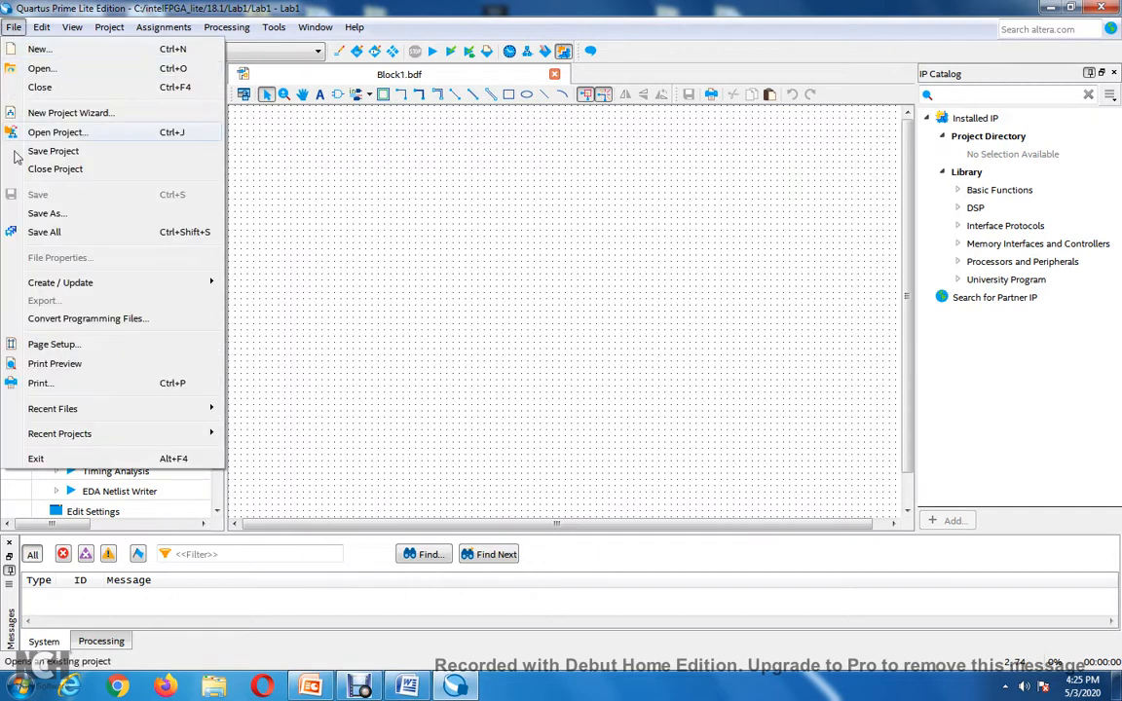
click(45, 214)
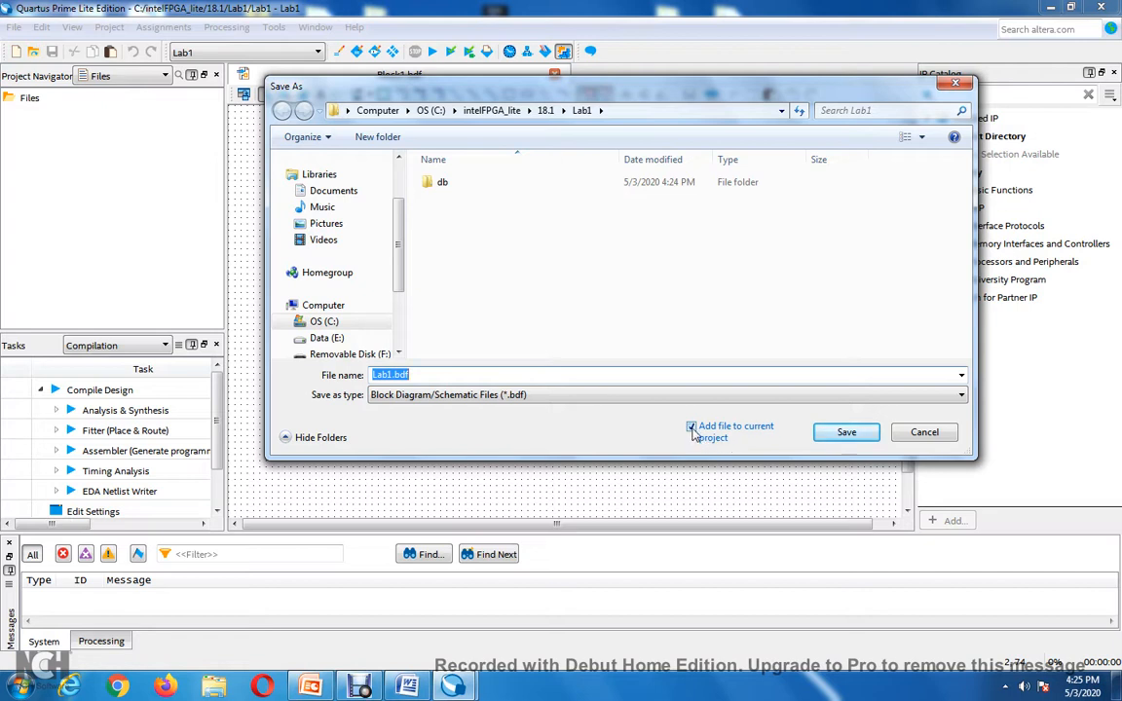
click(693, 436)
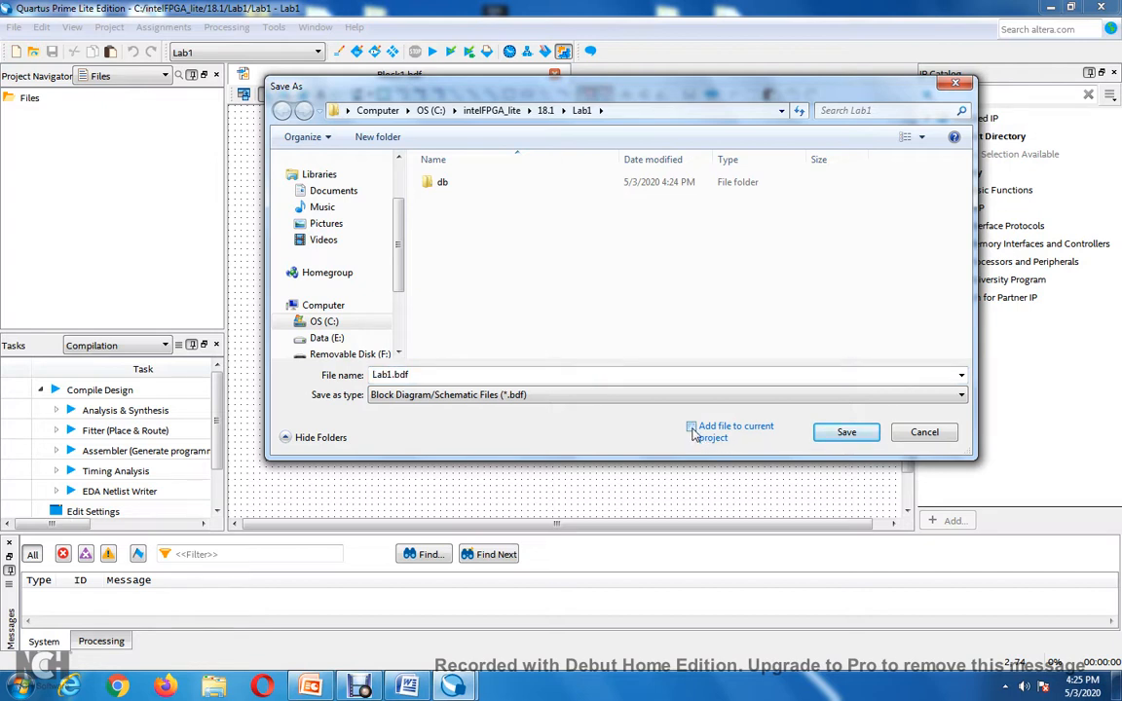
click(847, 433)
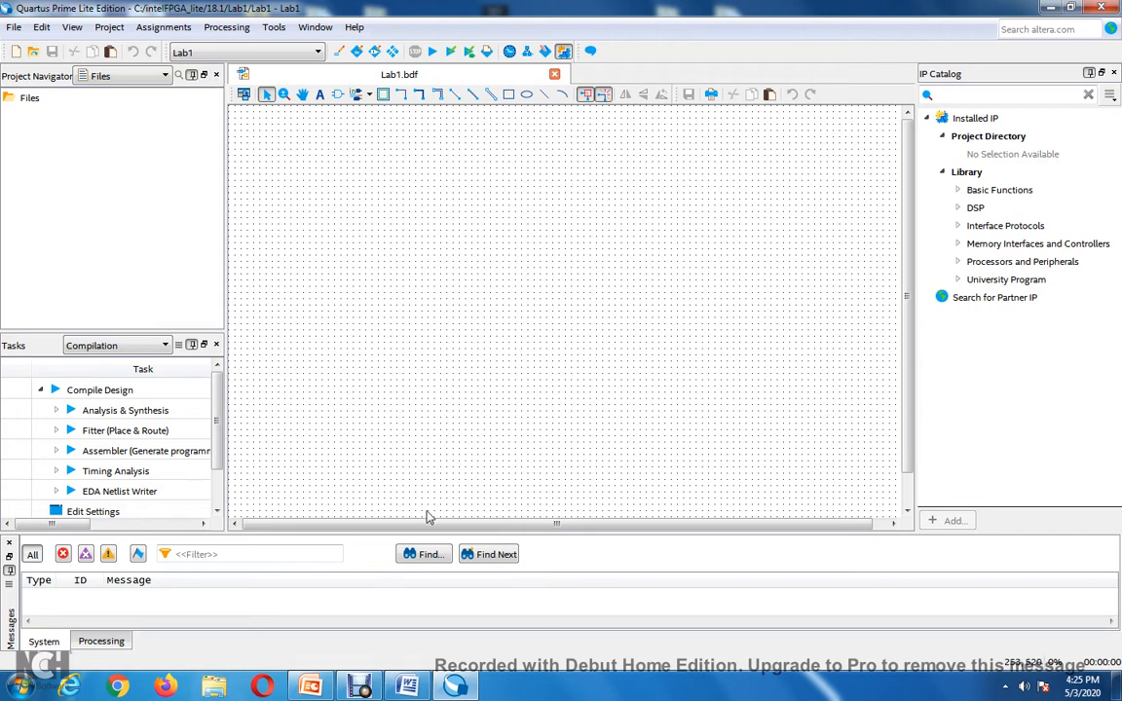
Switch to the PowerPoint presentation, view slide 9, "Schematic for Simulation", and return to Quartus Prime
click(312, 689)
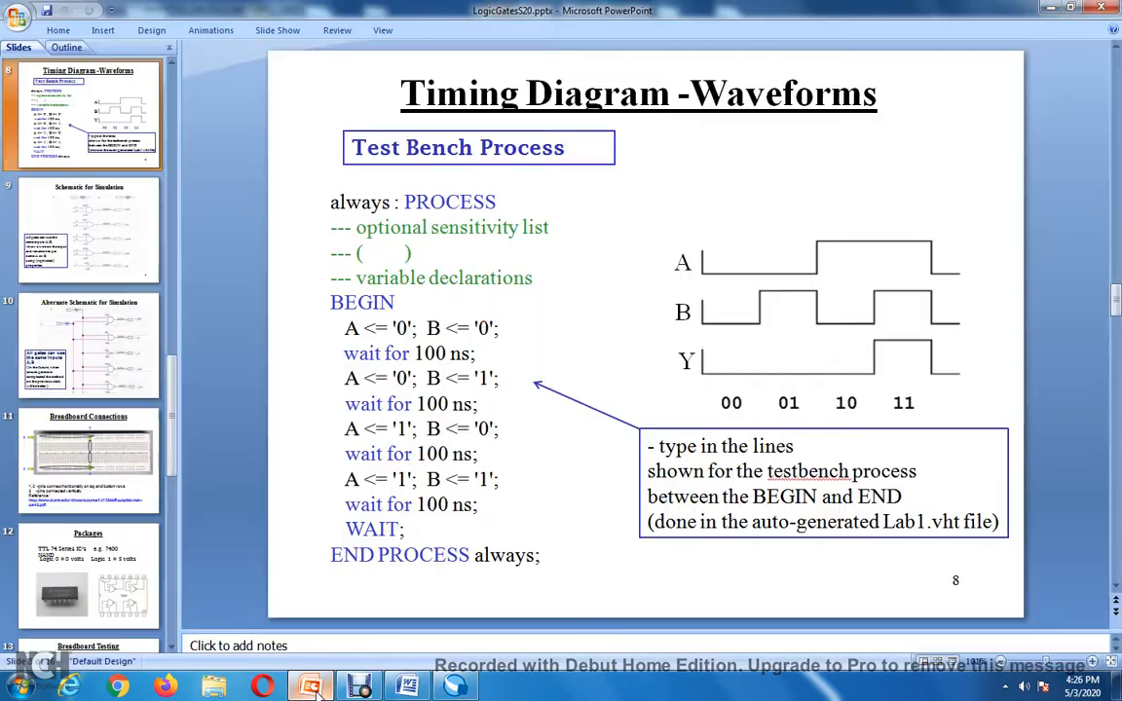
click(70, 231)
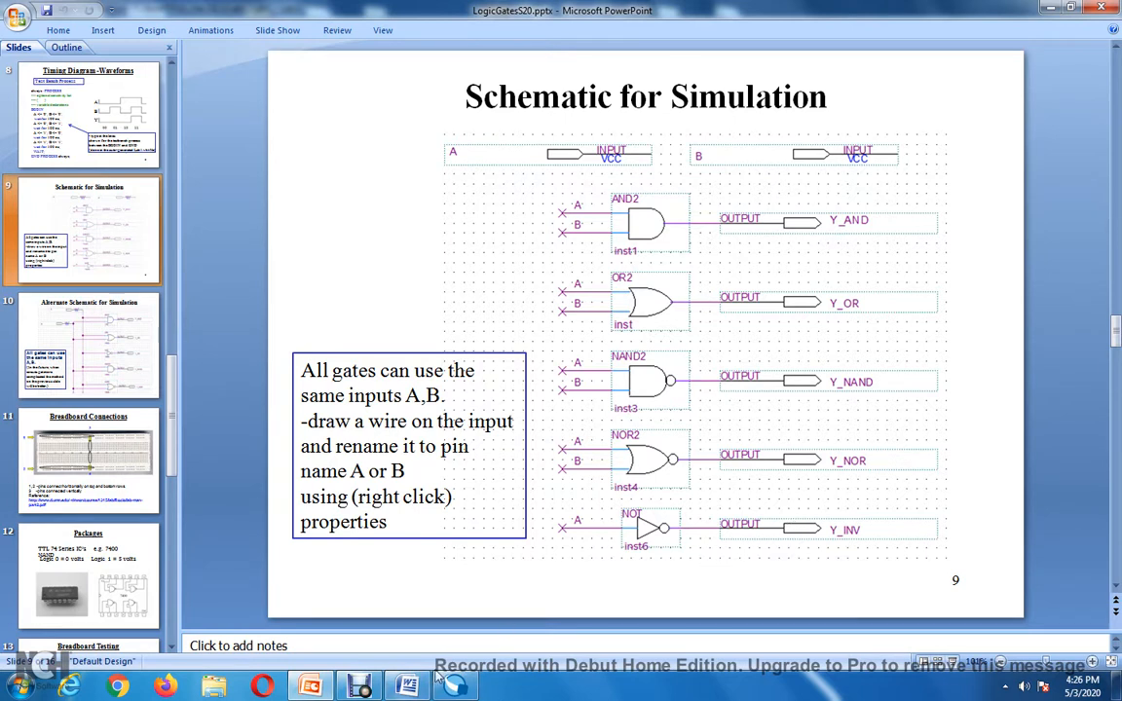
key(alt+Tab)
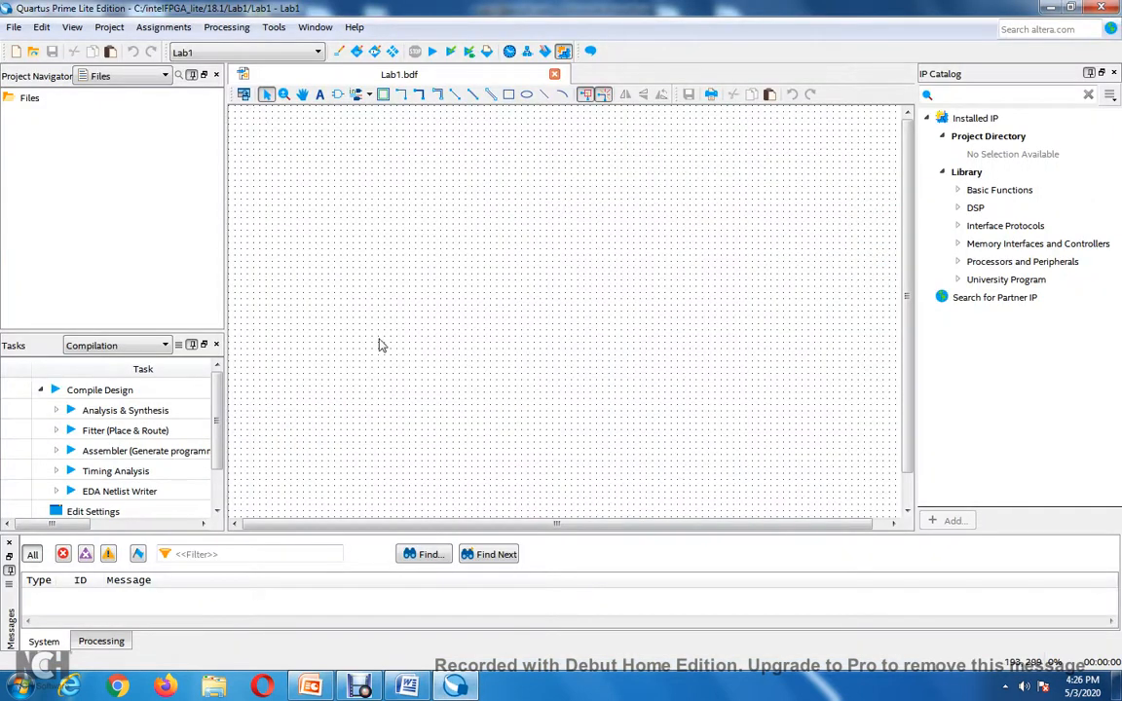
Place one input pin and, some distance to its right, one output pin on the Lab1 schematic
click(367, 94)
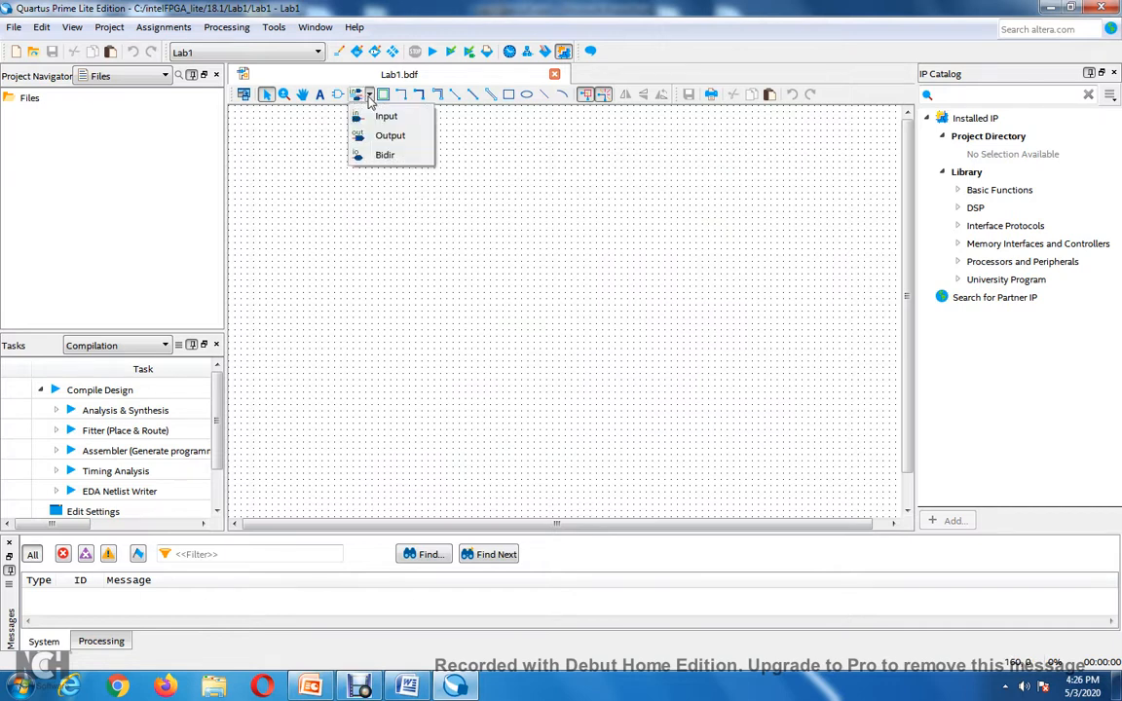
click(380, 117)
click(324, 166)
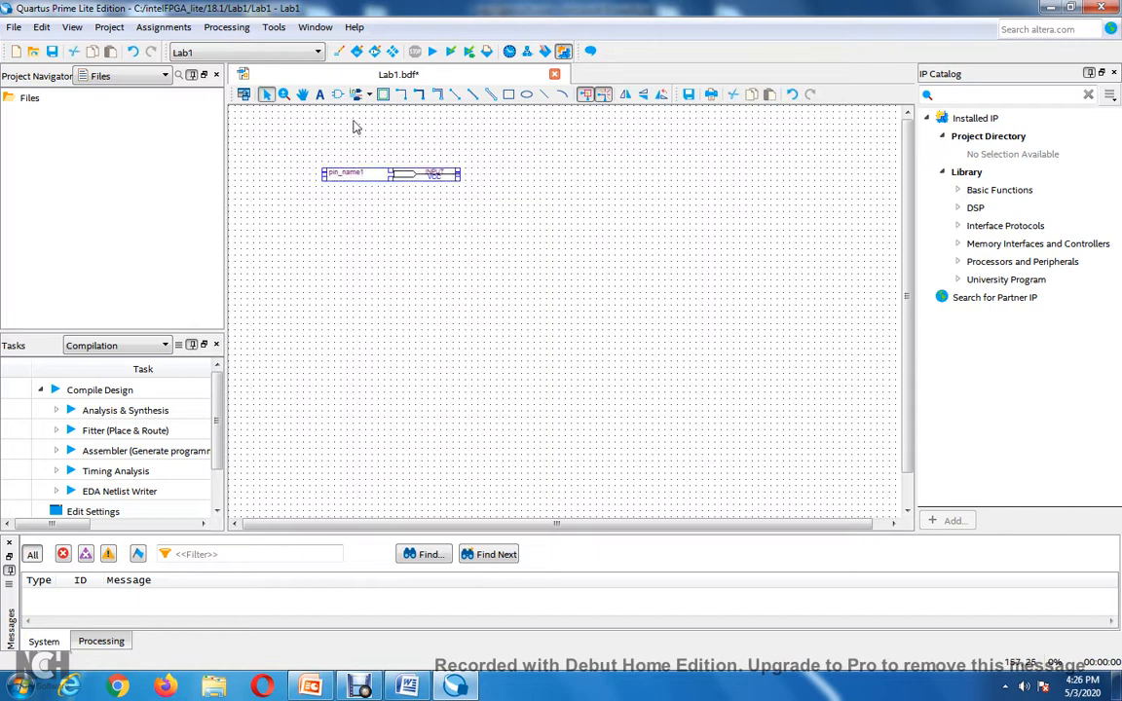
click(368, 94)
click(388, 135)
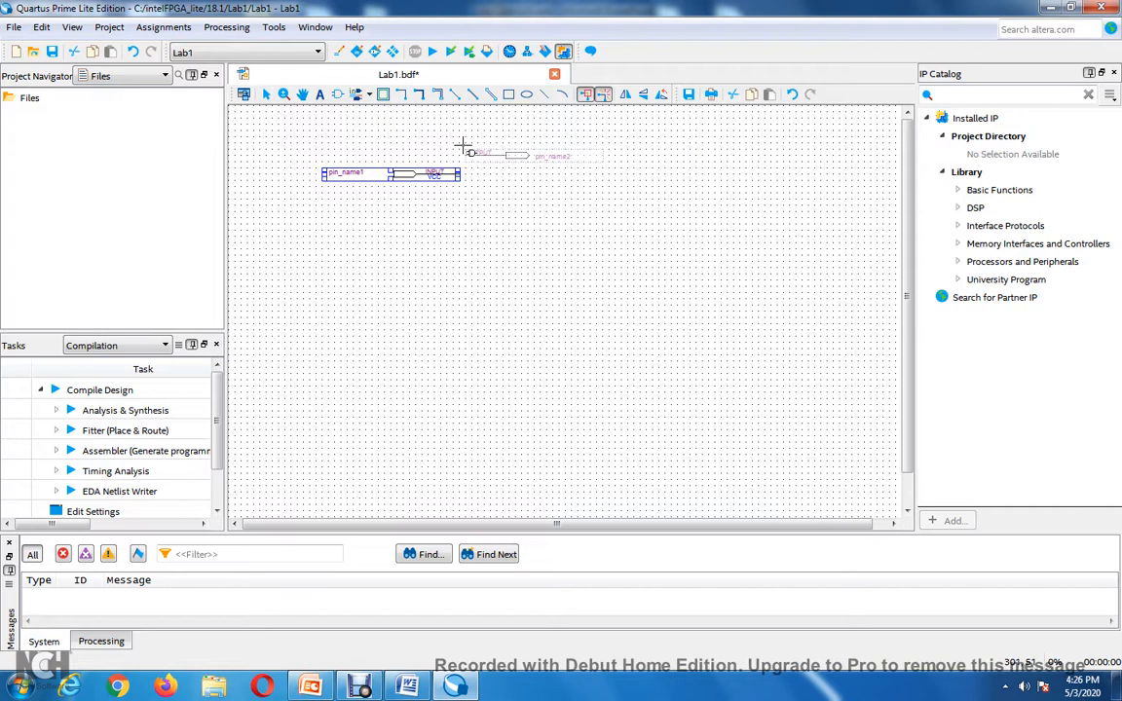
click(652, 159)
key(Escape)
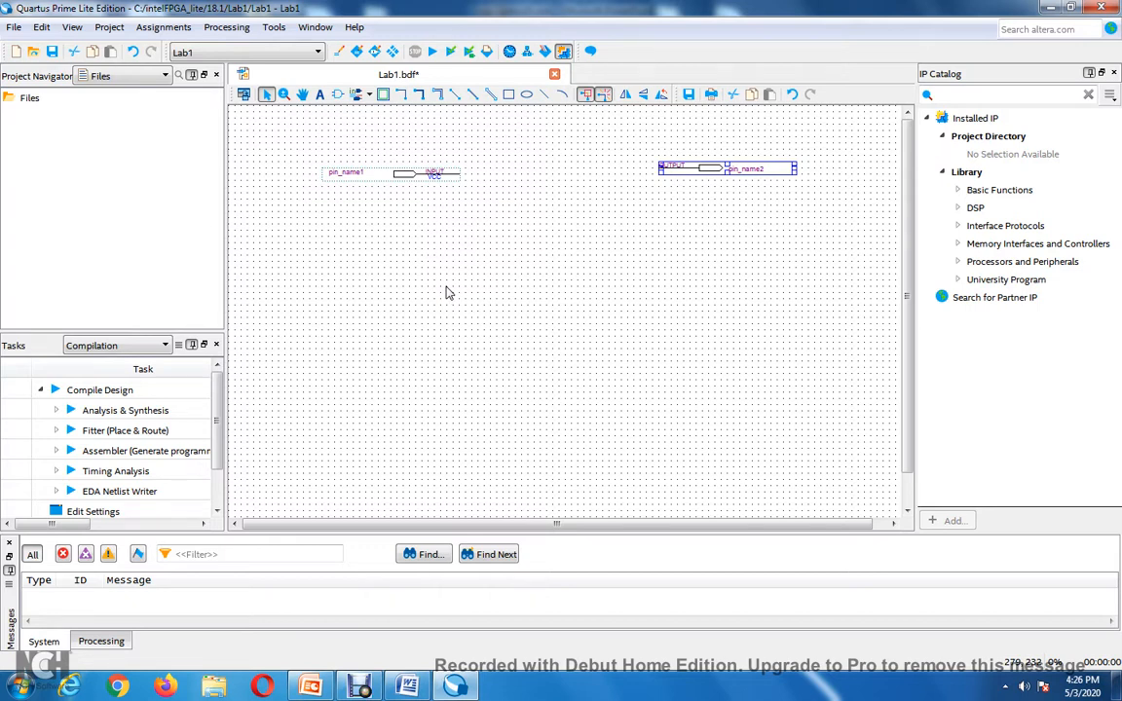
Close the IP Catalog to widen the schematic area, and move the input pin slightly up and to the right
ctrl+scroll(446, 292, up, 2)
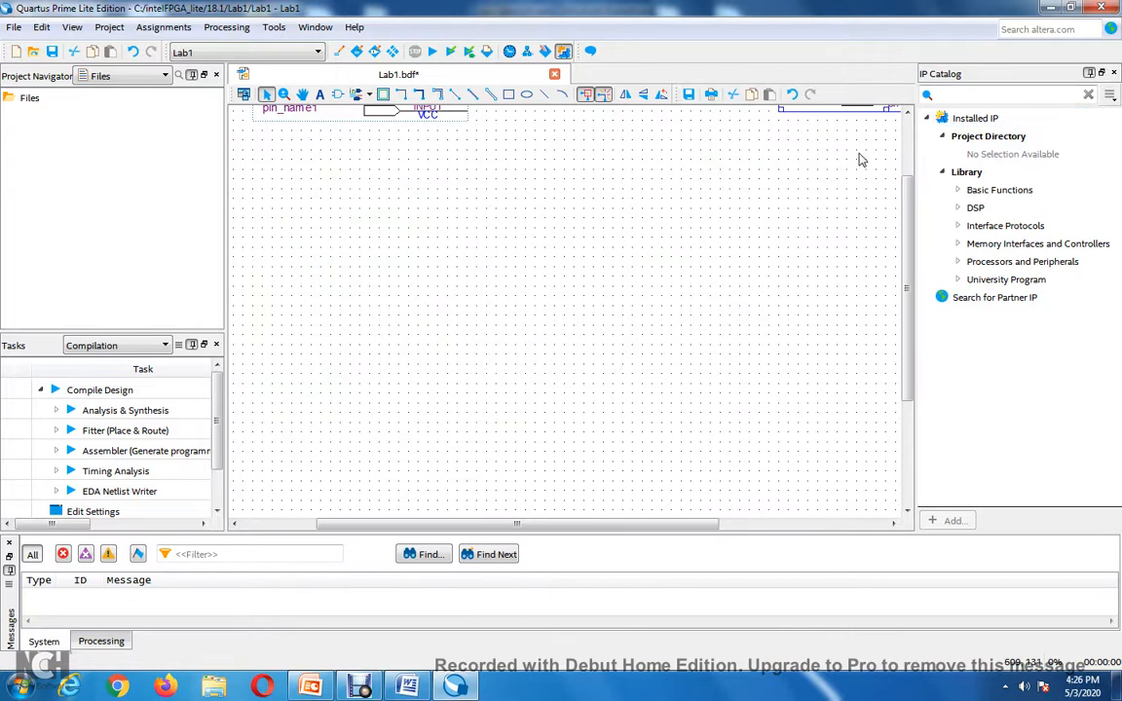
click(1115, 74)
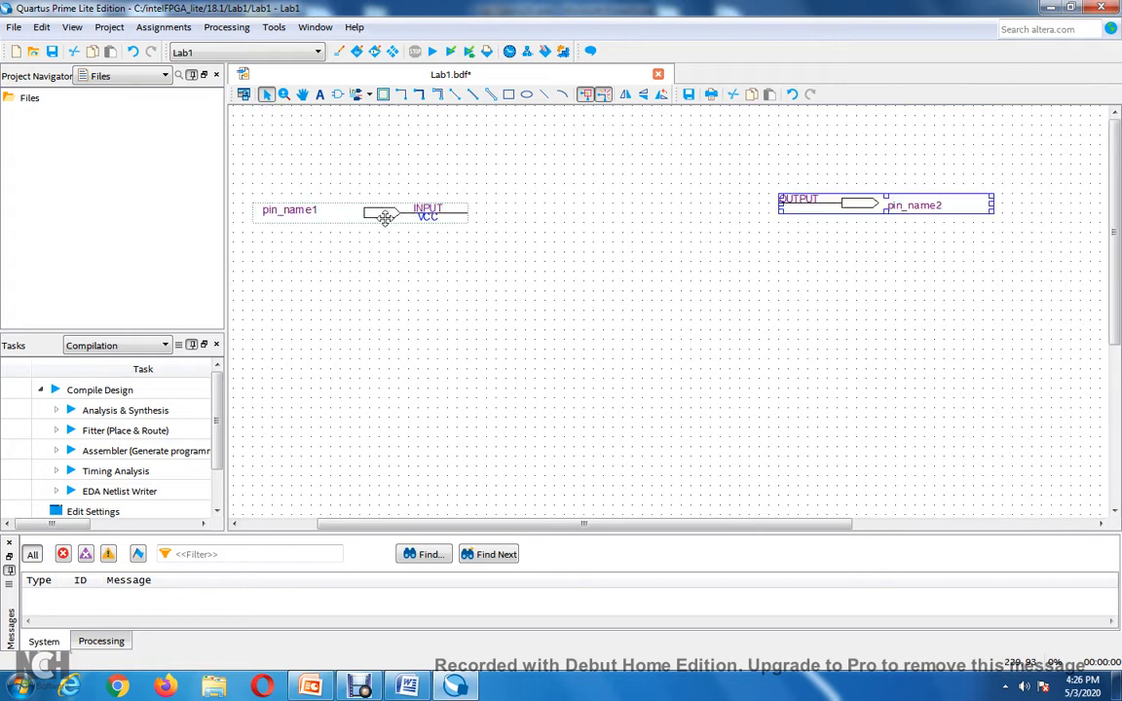
drag(389, 224, 457, 185)
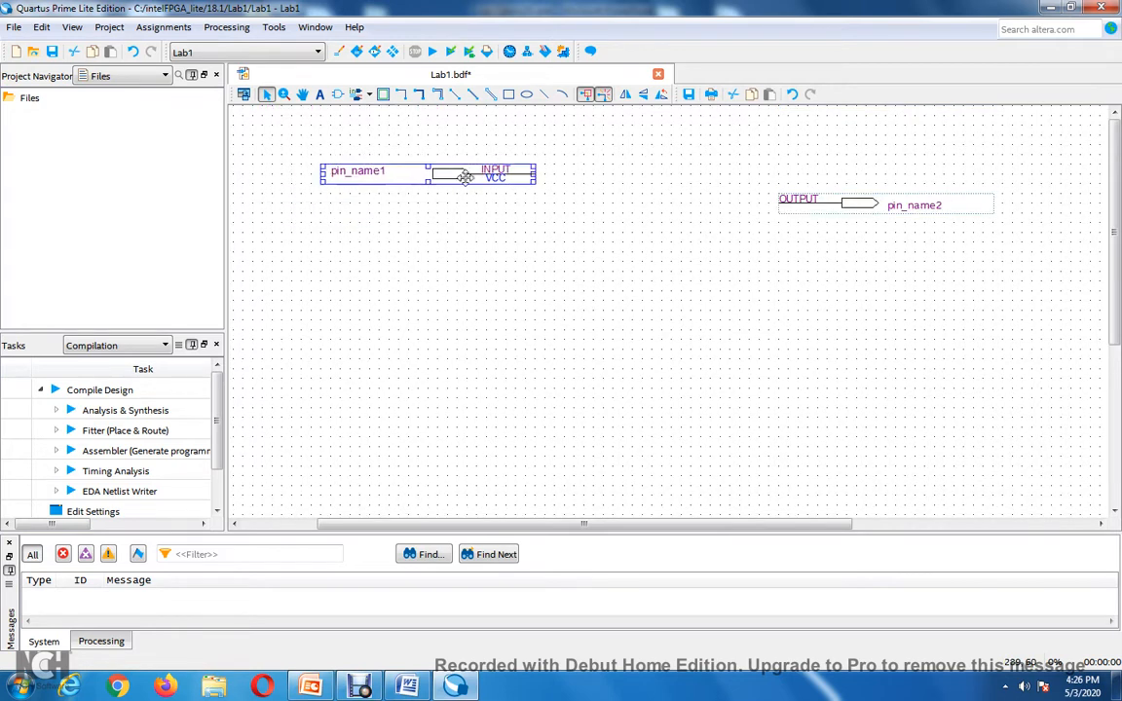
Move the output pin up and farther right so it lines up horizontally with the input pin
drag(840, 200, 933, 195)
click(492, 310)
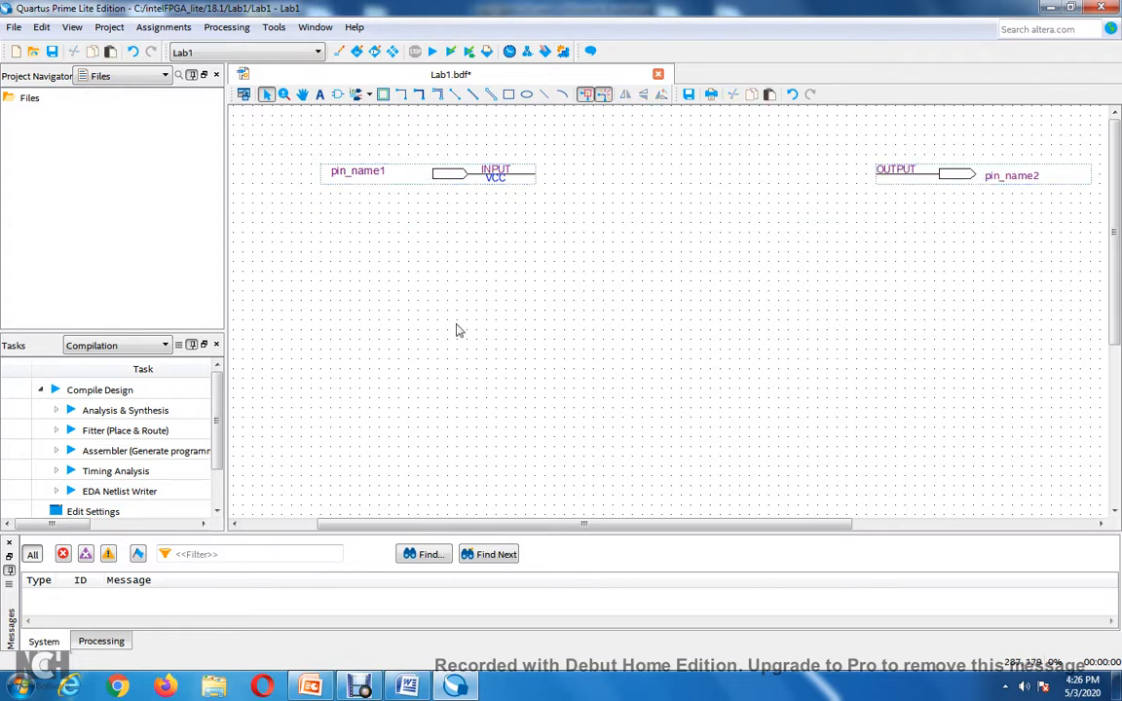
click(337, 96)
click(311, 281)
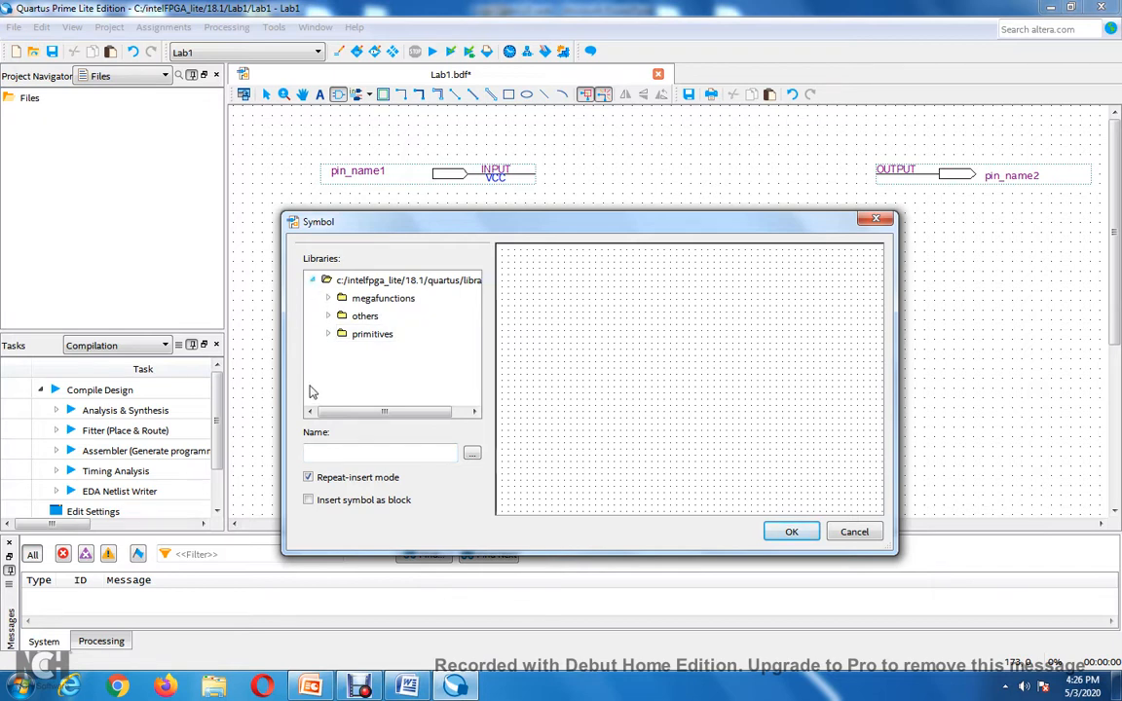
click(328, 334)
scroll(455, 335, down, 1)
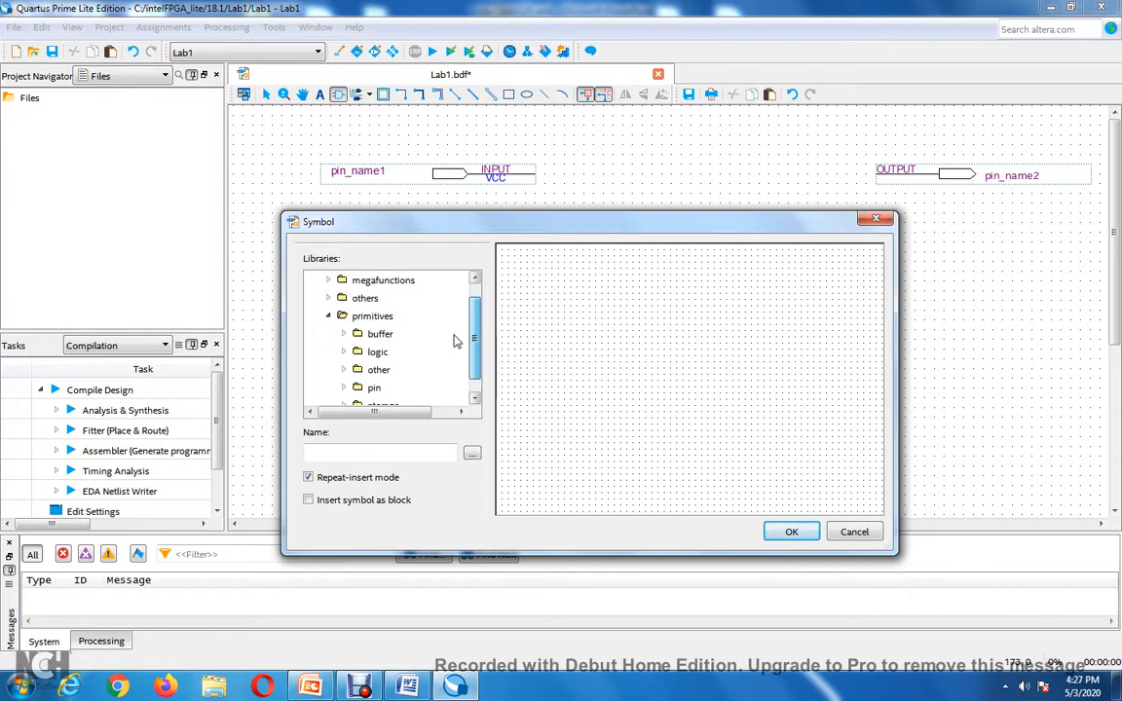
click(375, 354)
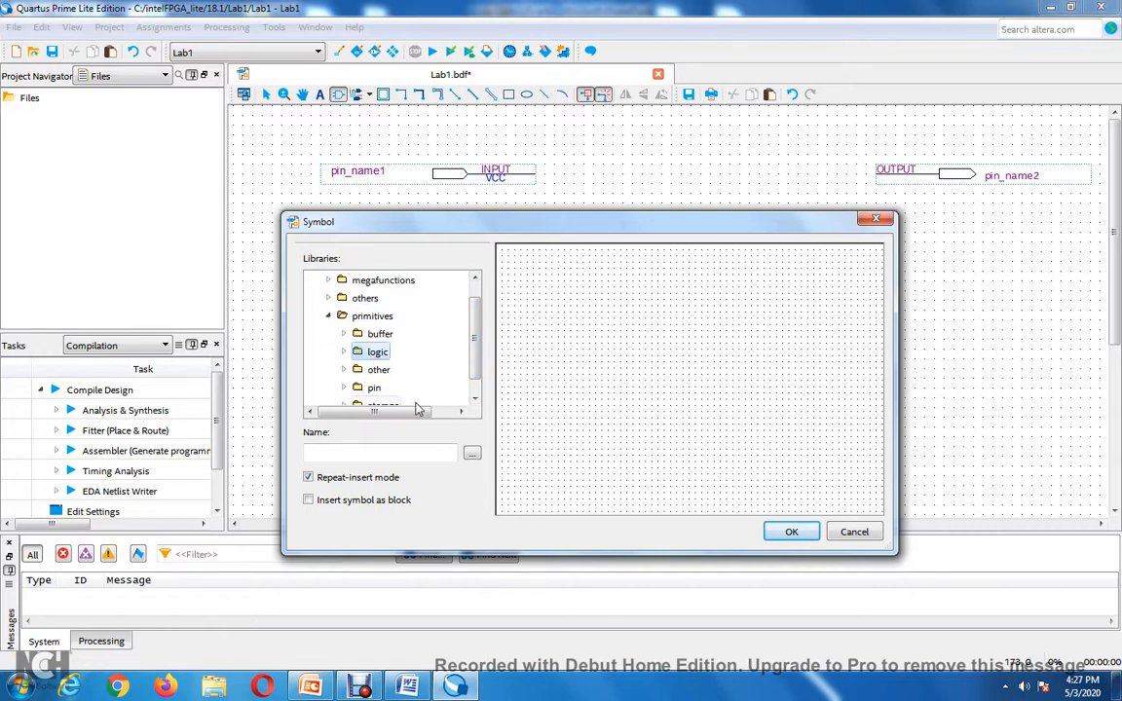
click(343, 352)
scroll(475, 388, down, 1)
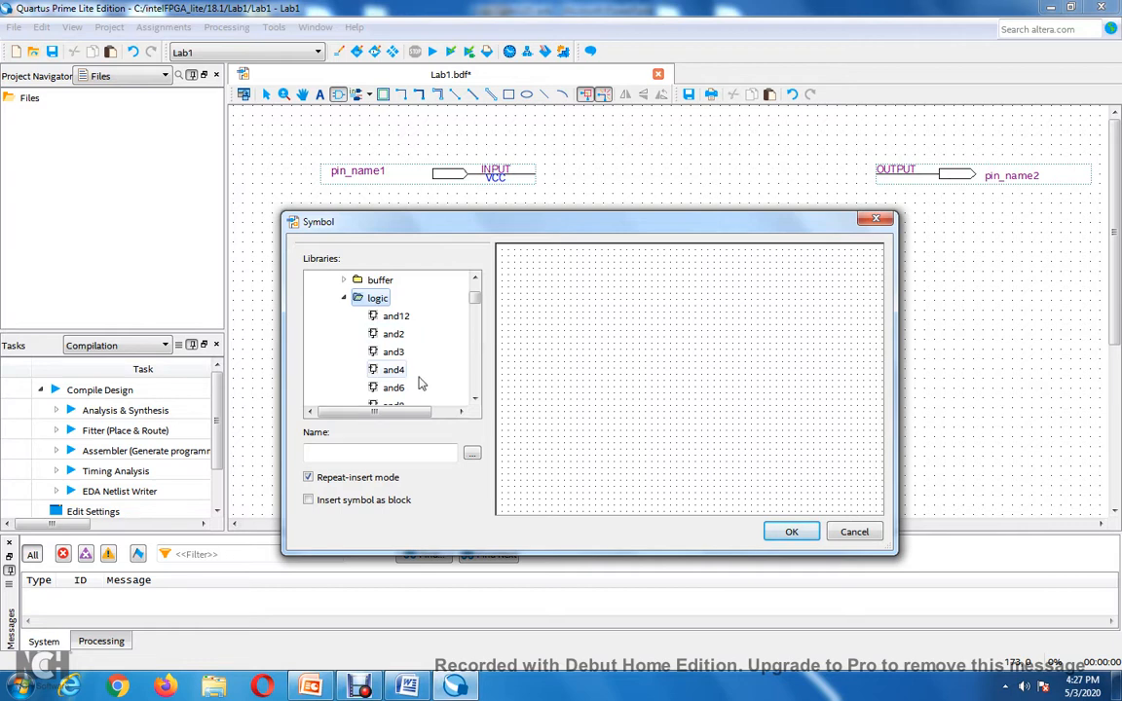
click(862, 530)
Switch to PowerPoint to check the gates on the "Schematic for Simulation" slide, and return to Quartus Prime
key(alt+Tab)
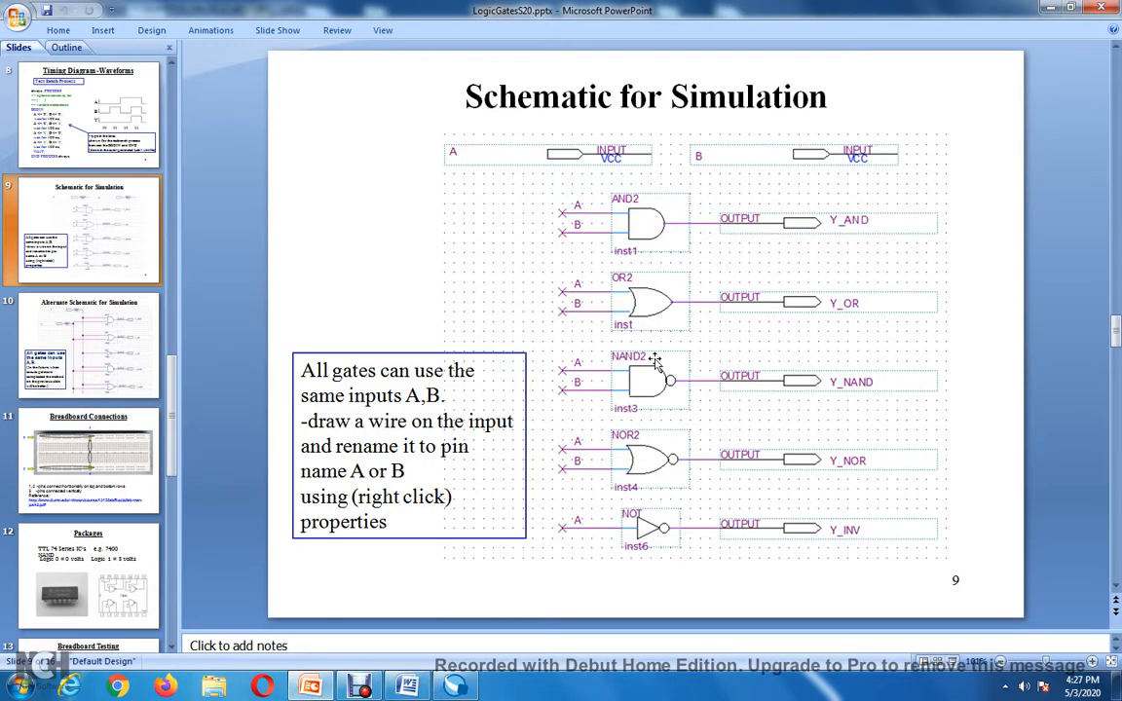
click(359, 687)
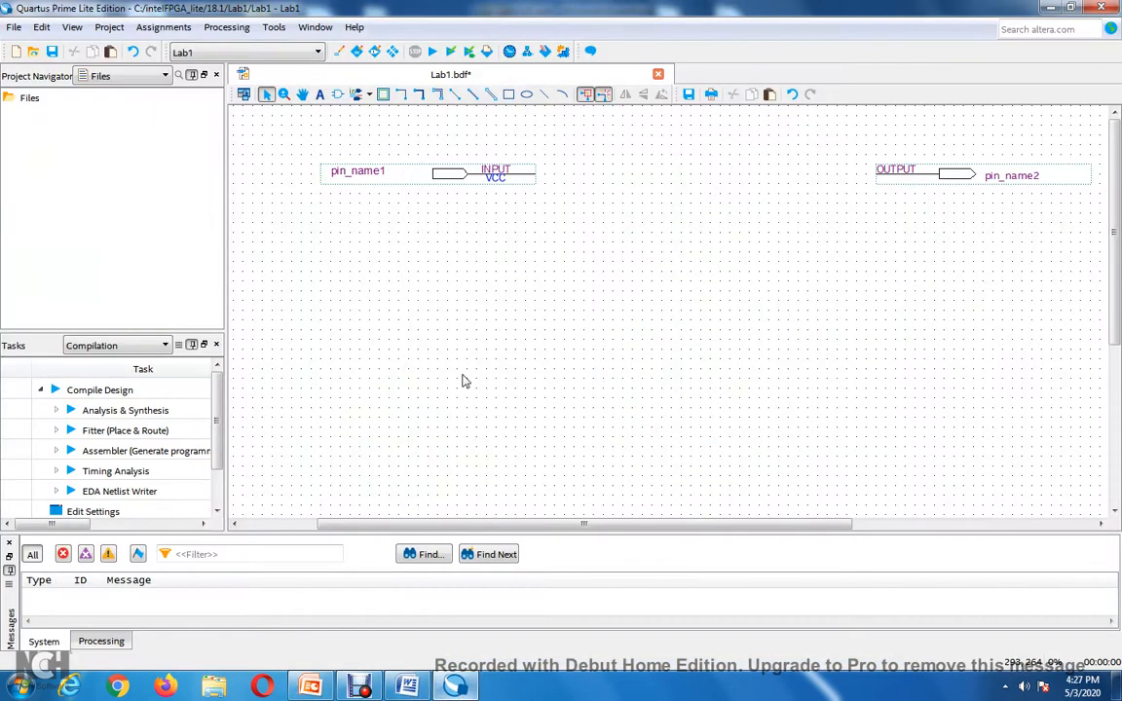
Insert one and2 gate from the primitives logic library just below the input pin and end the repeated placement
click(337, 94)
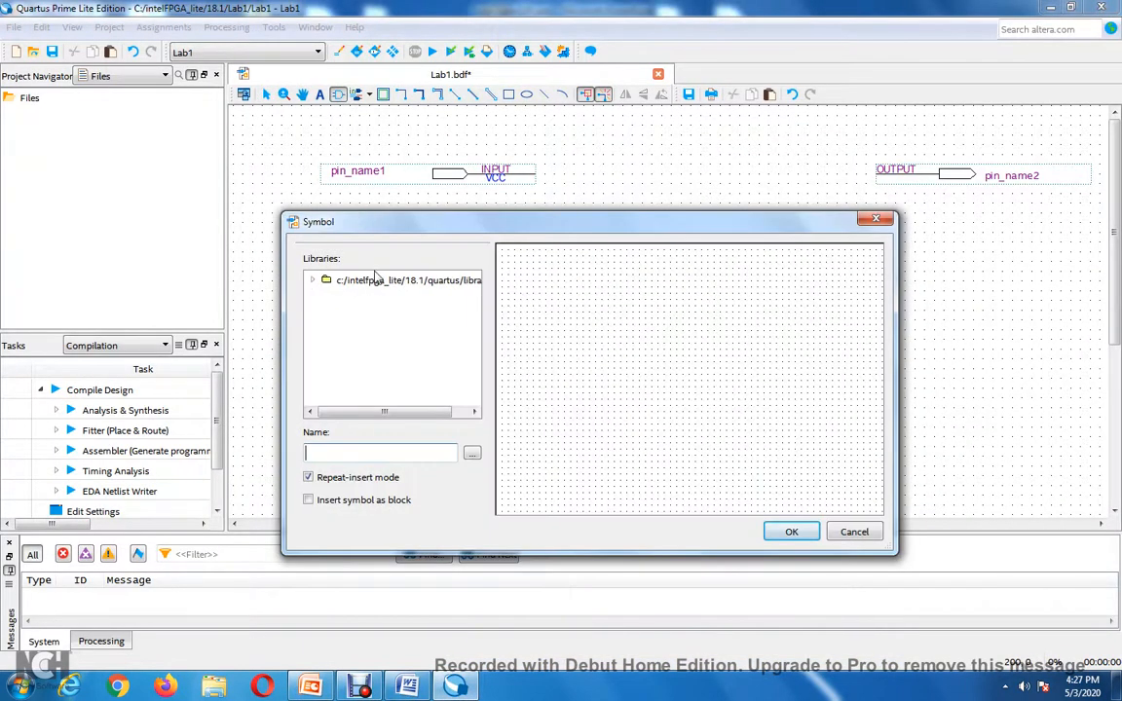
click(313, 281)
click(328, 334)
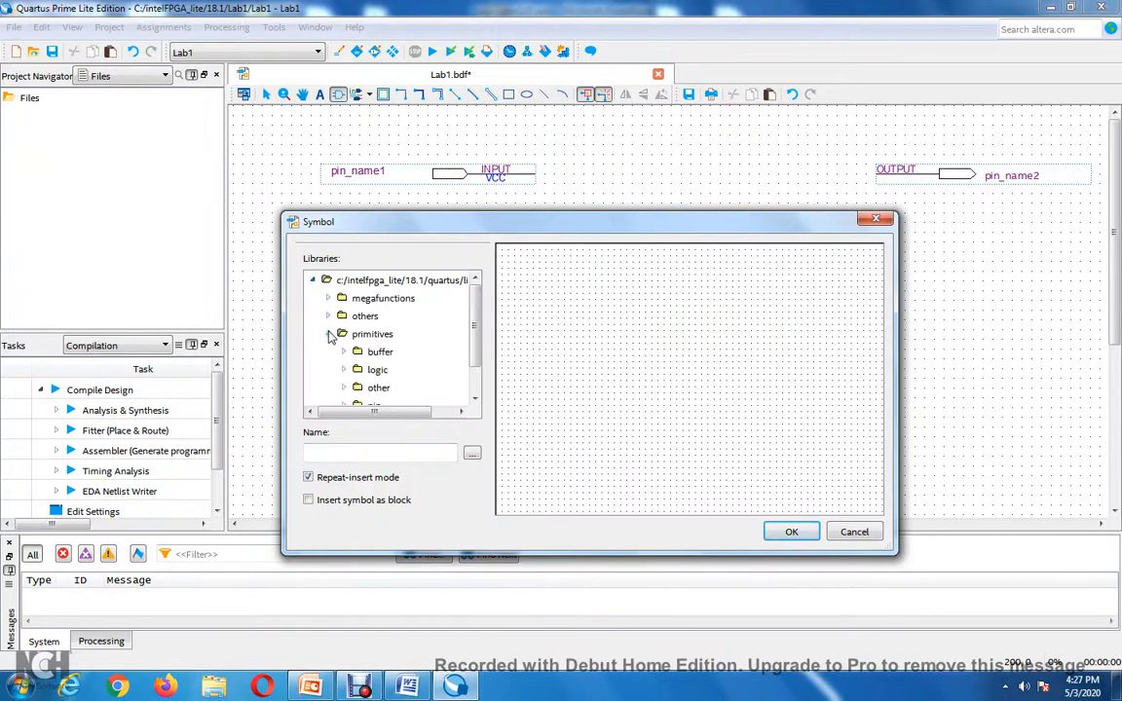
click(344, 370)
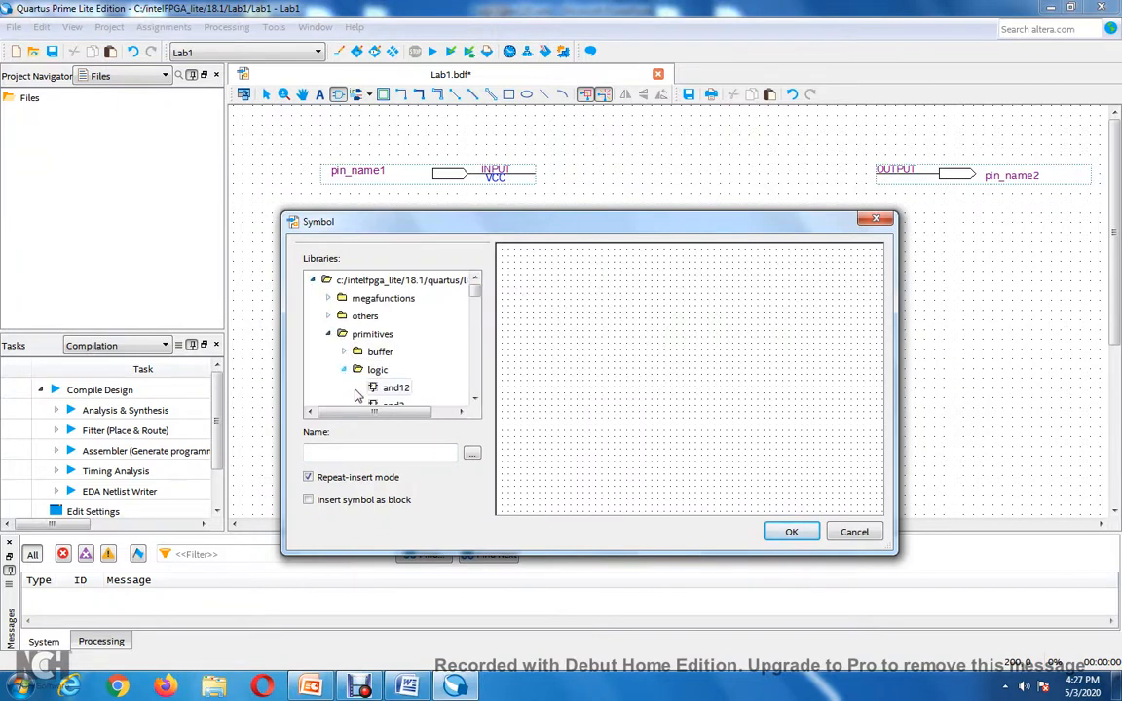
click(377, 455)
text(and2)
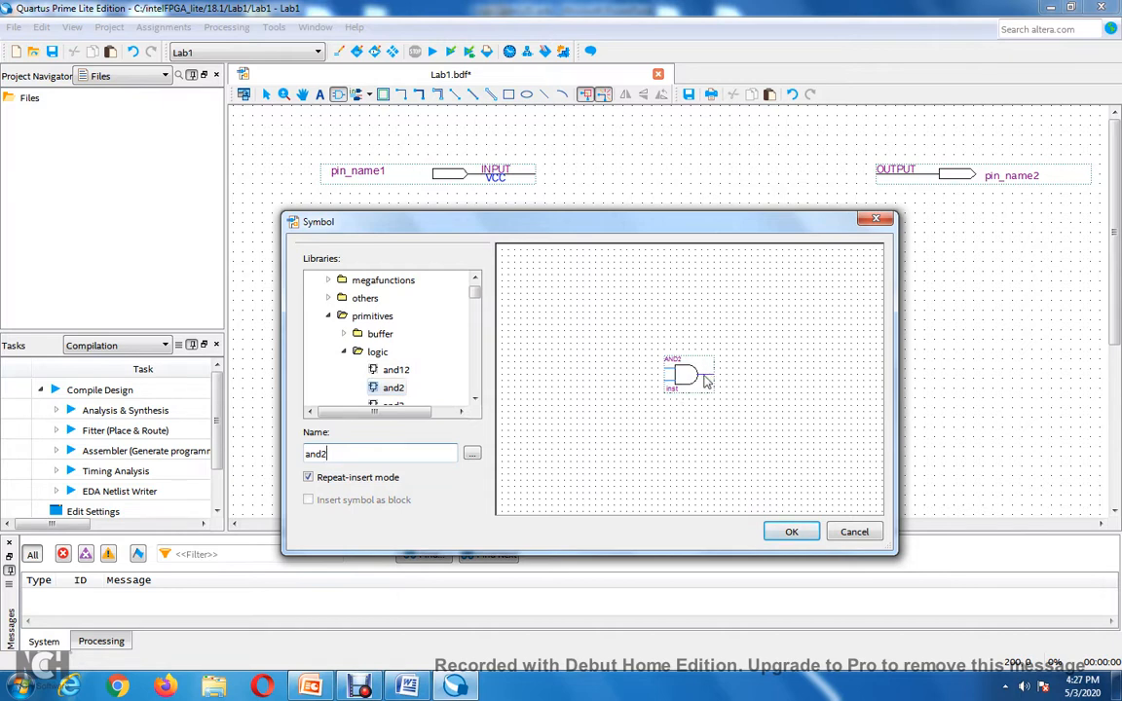
click(791, 531)
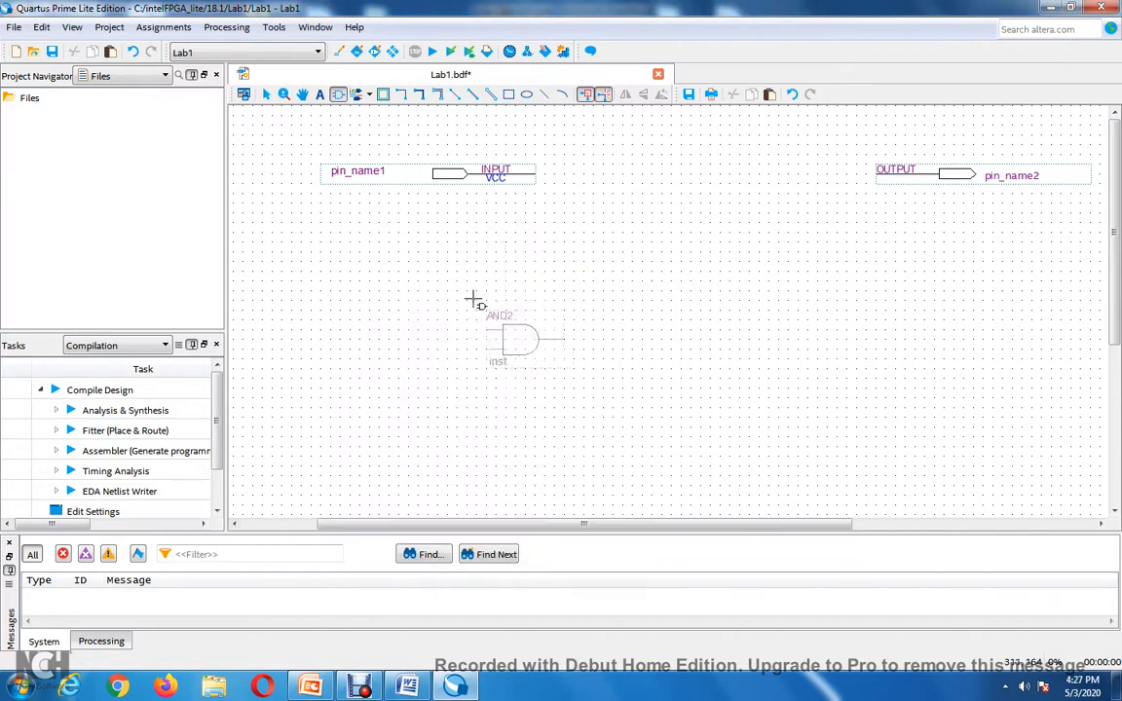
click(458, 215)
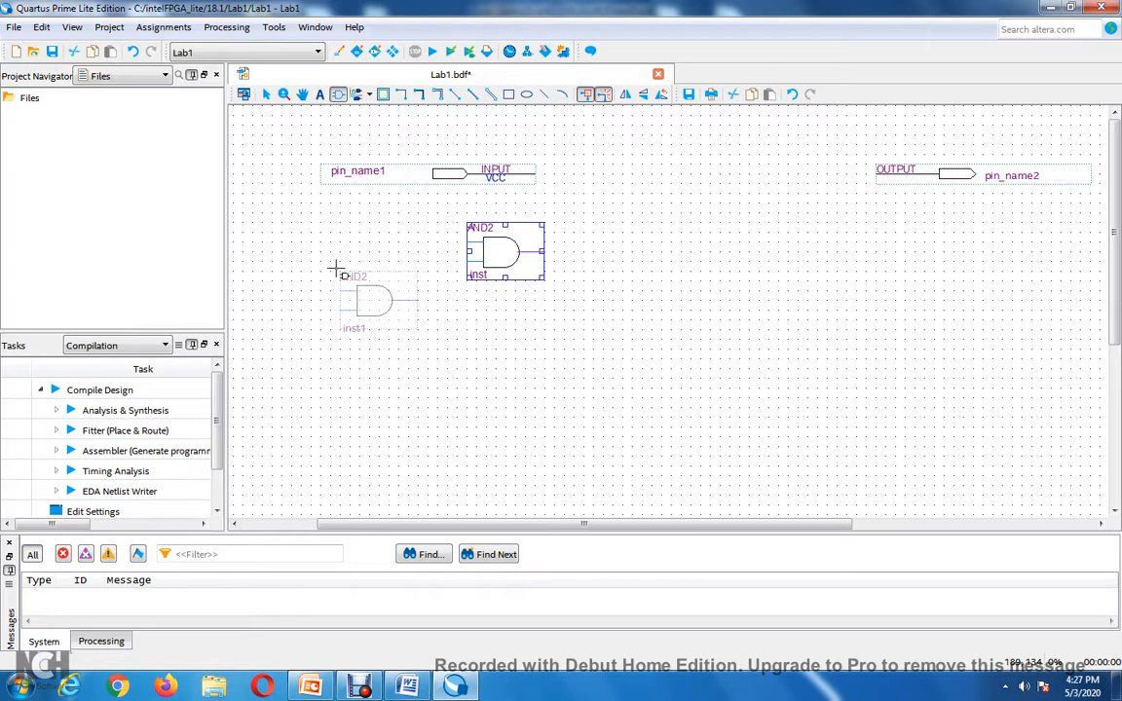
key(Escape)
click(340, 325)
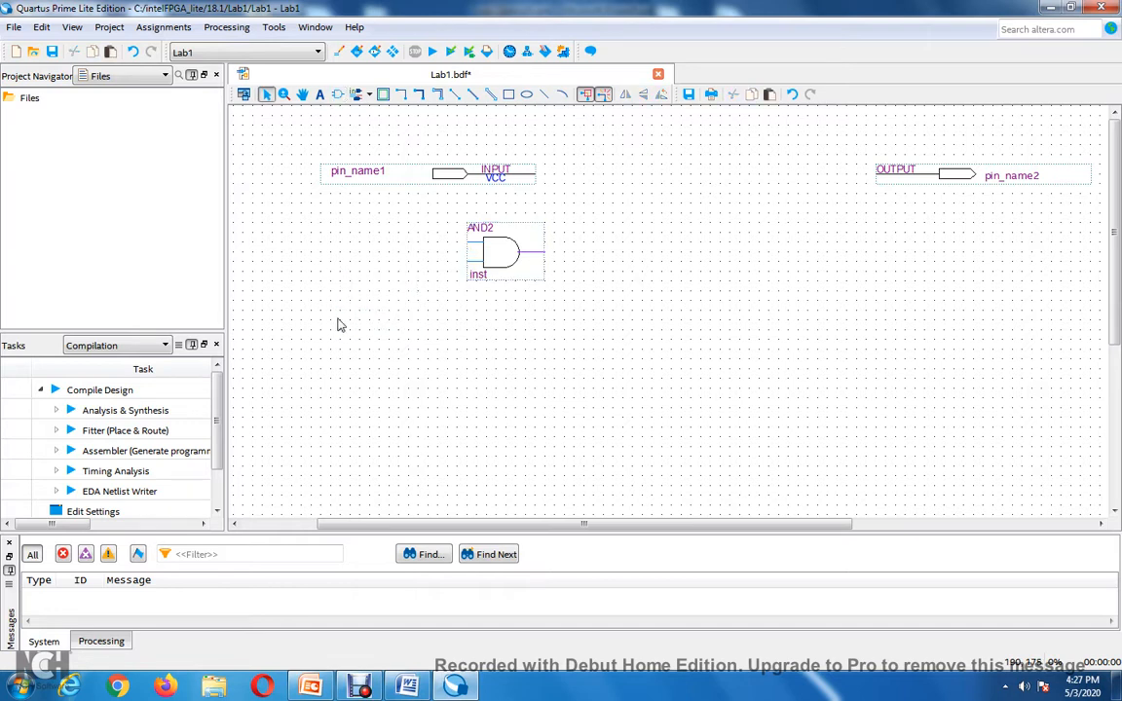
Insert one or2 gate directly below the AND2 gate, aligned with it, and end the repeated placement
click(337, 94)
click(357, 456)
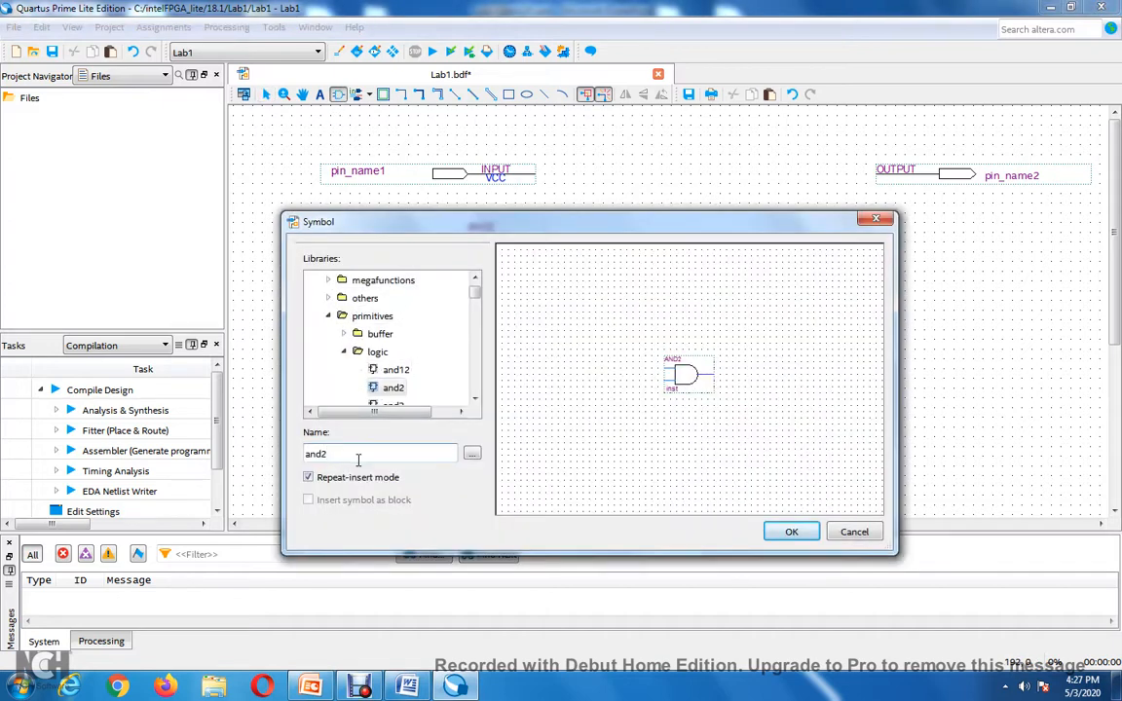
key(BackSpace)
key(BackSpace)
key(BackSpace)
key(BackSpace)
text(or2)
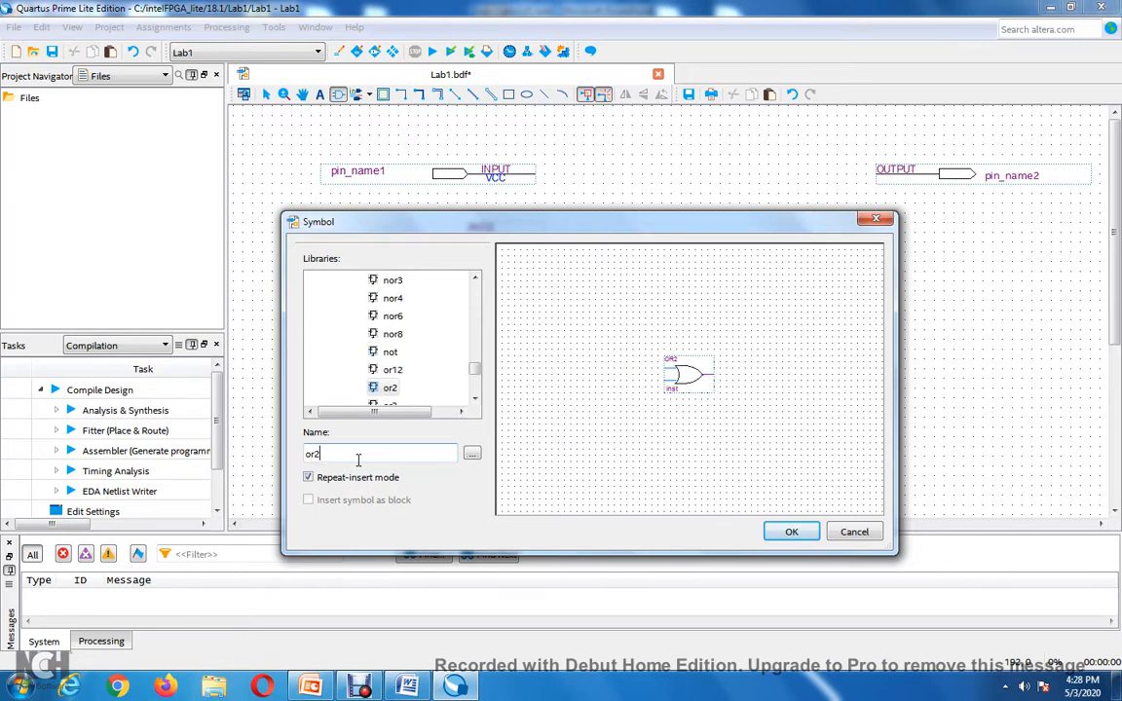
click(791, 532)
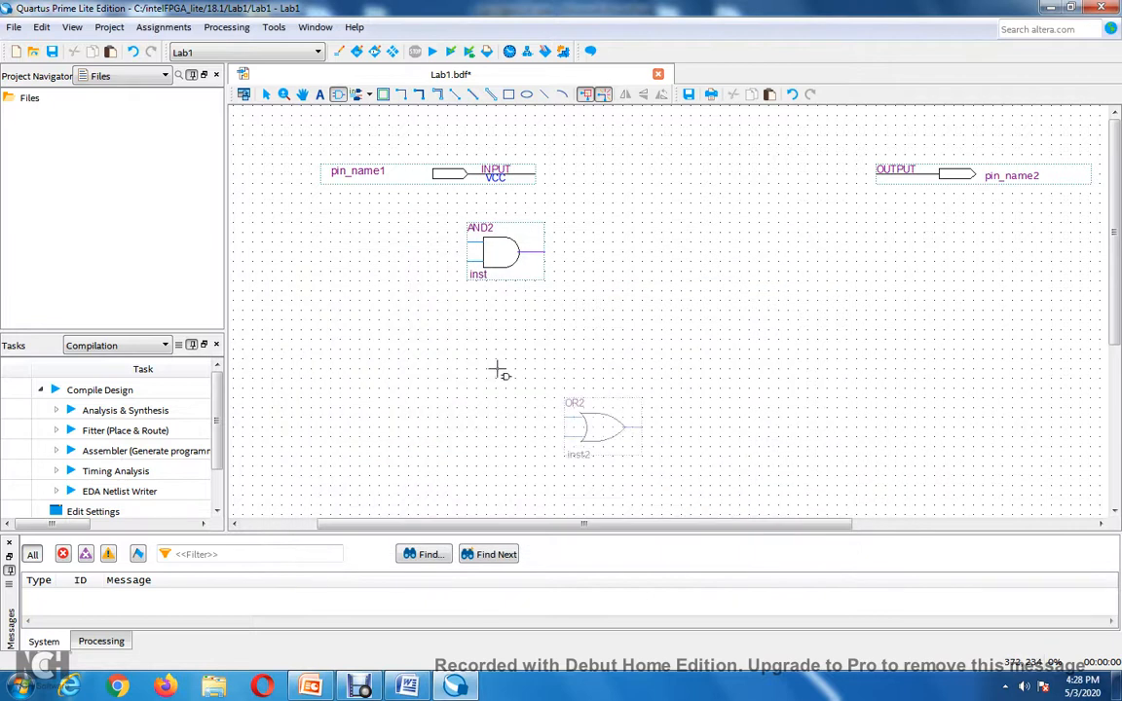
click(461, 298)
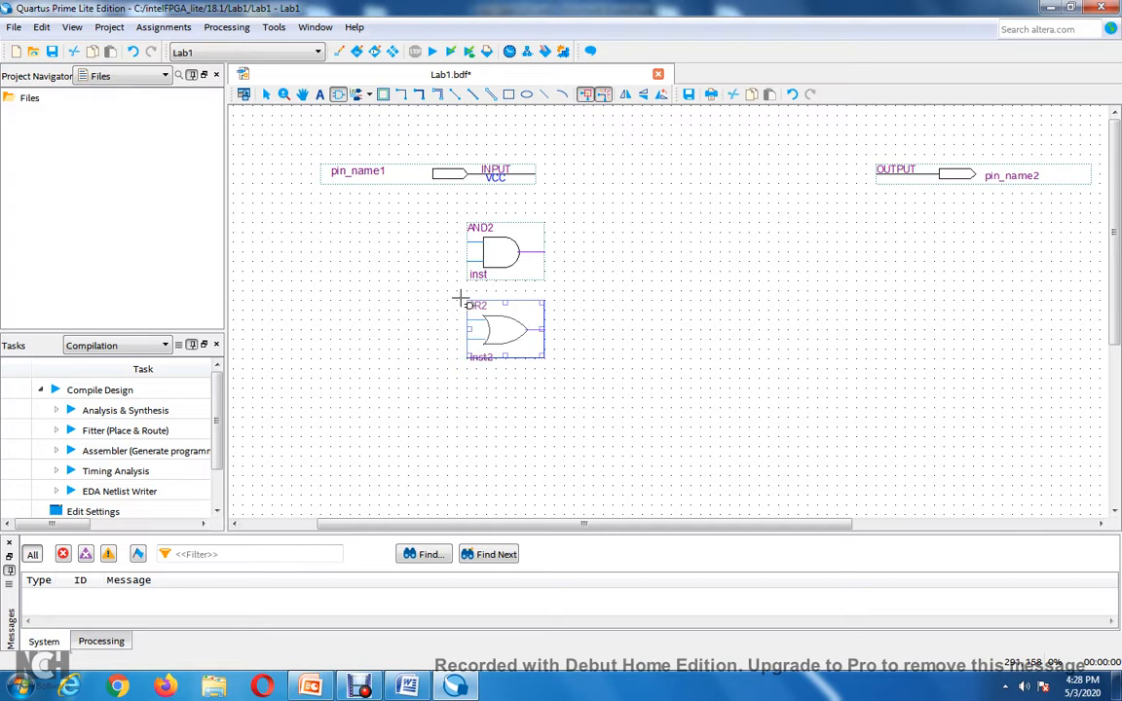
key(Escape)
click(433, 278)
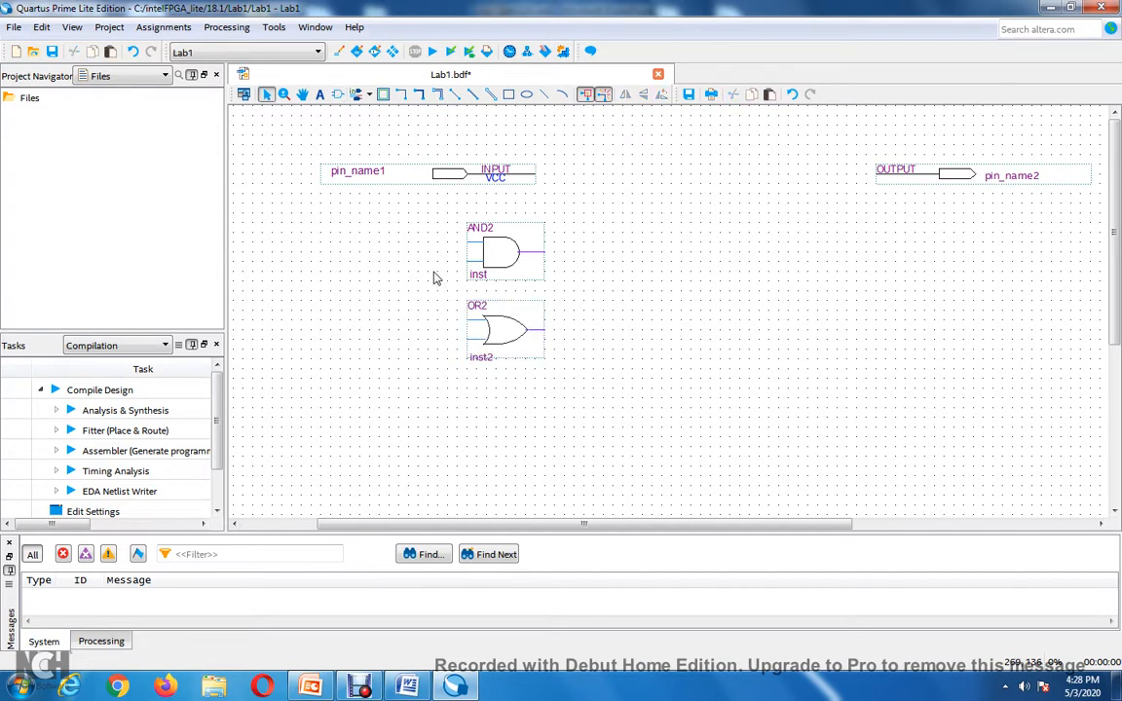
Move the AND2 and OR2 gates together slightly upward, closer to the input pin
drag(418, 208, 592, 375)
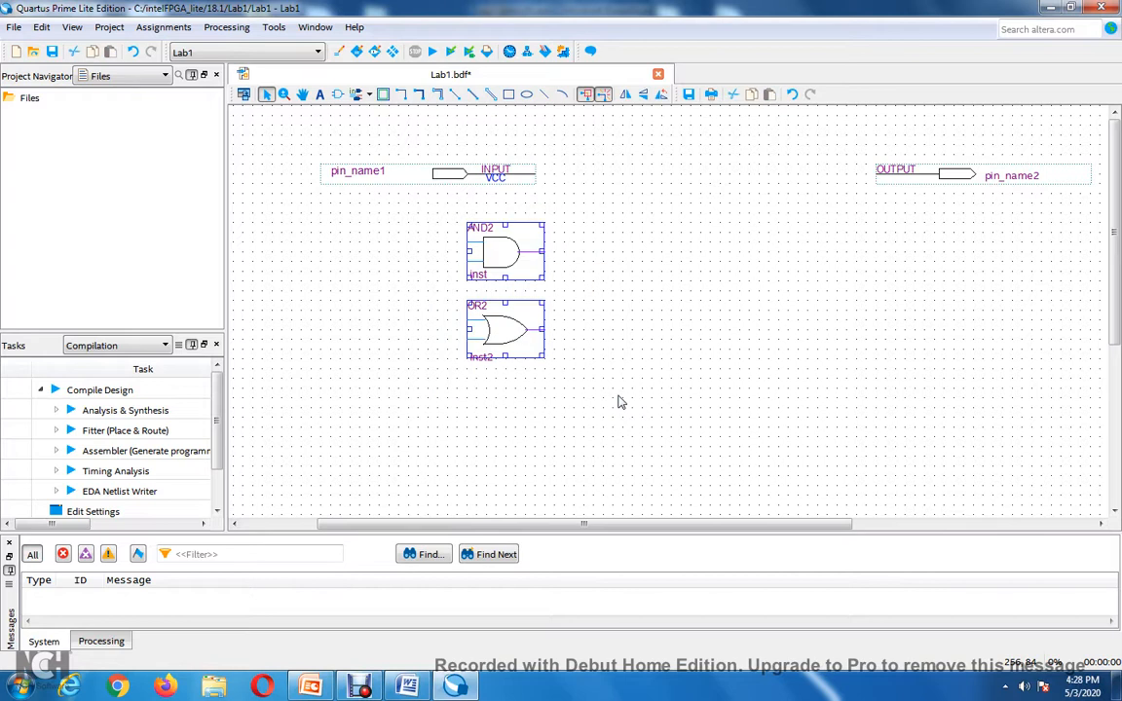
key(Up)
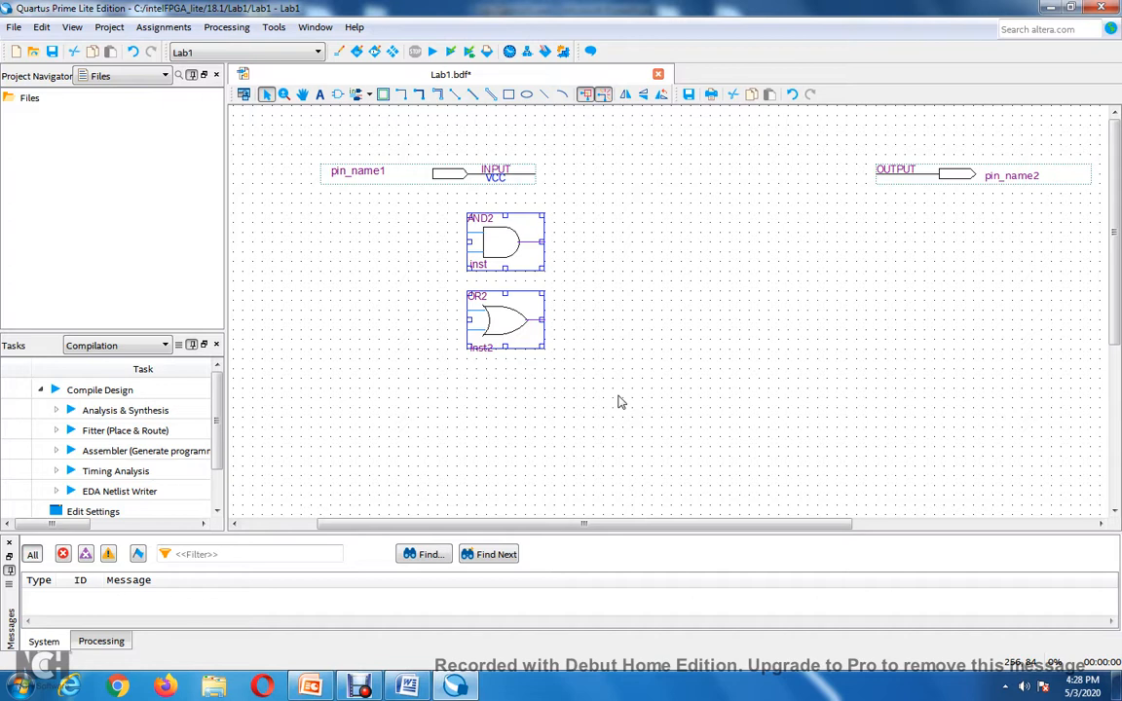
click(616, 401)
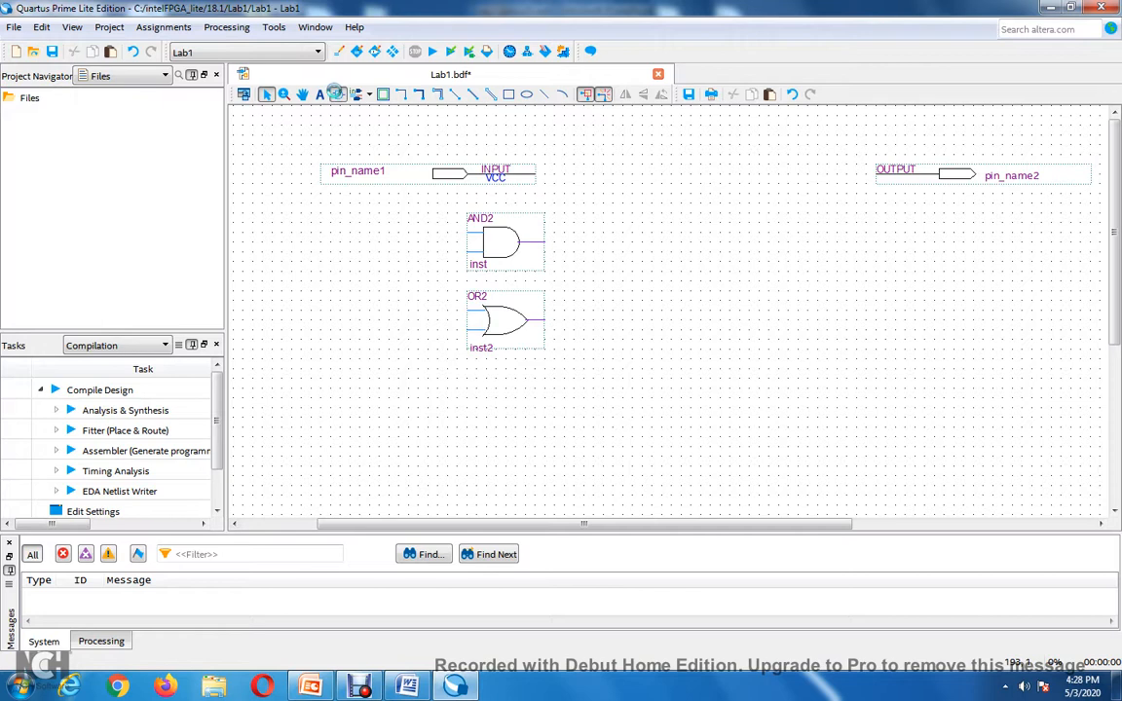
Insert one nand2 gate below the OR2 gate, aligned with the gates above, and end the repeated placement
click(335, 94)
key(BackSpace)
key(BackSpace)
key(BackSpace)
text(nand2)
click(787, 531)
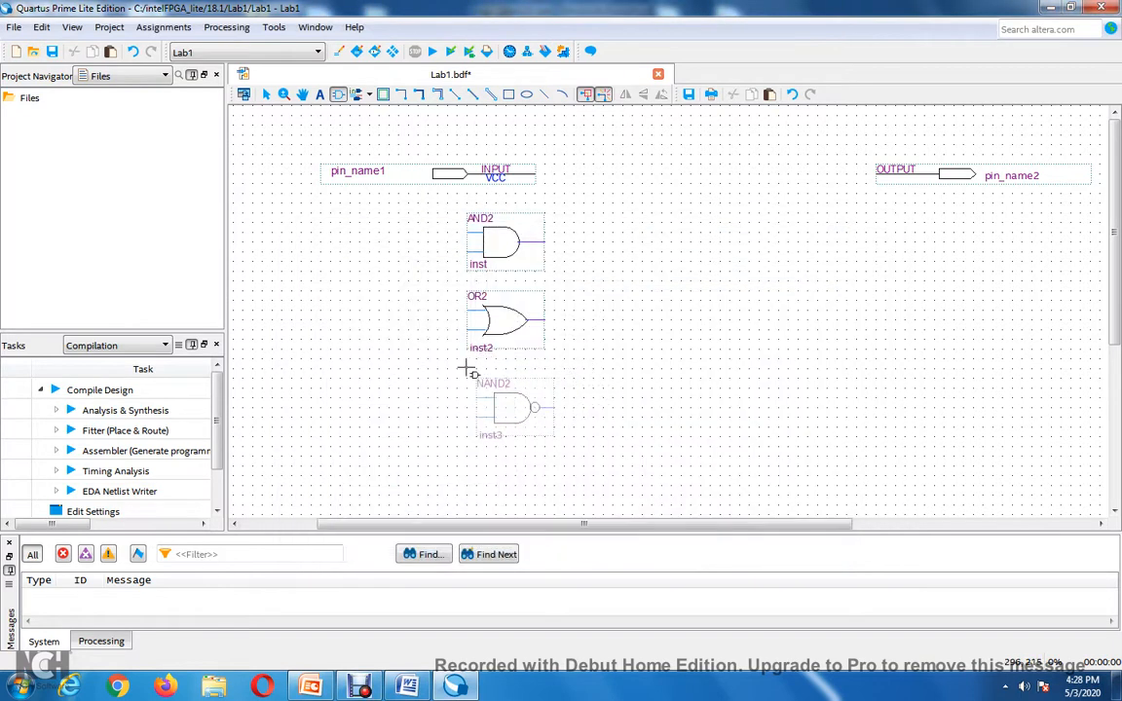
click(463, 371)
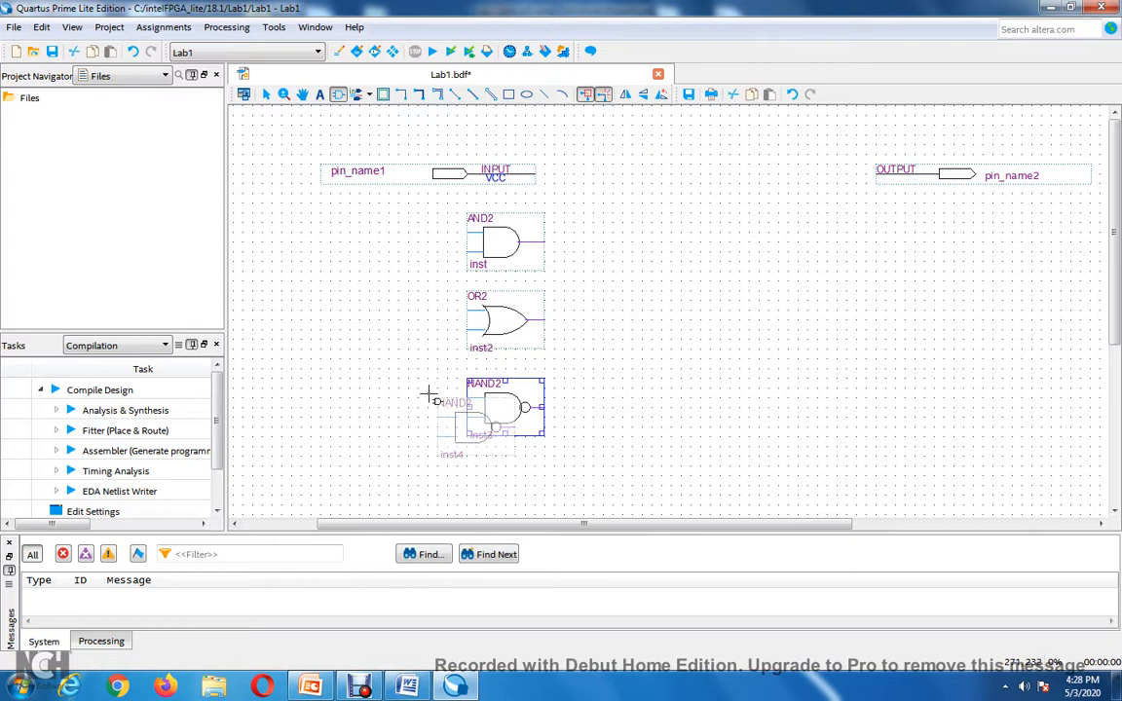
key(Escape)
click(435, 448)
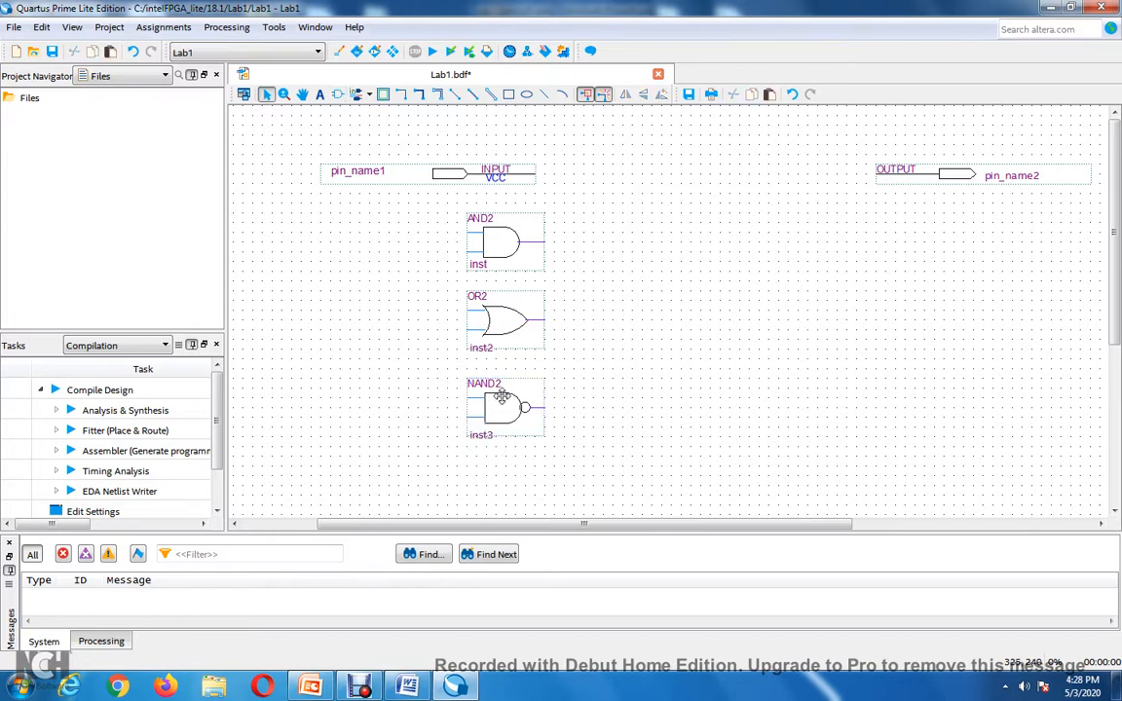
Nudge the NAND2 gate up one grid step so its spacing matches the gates above
click(502, 393)
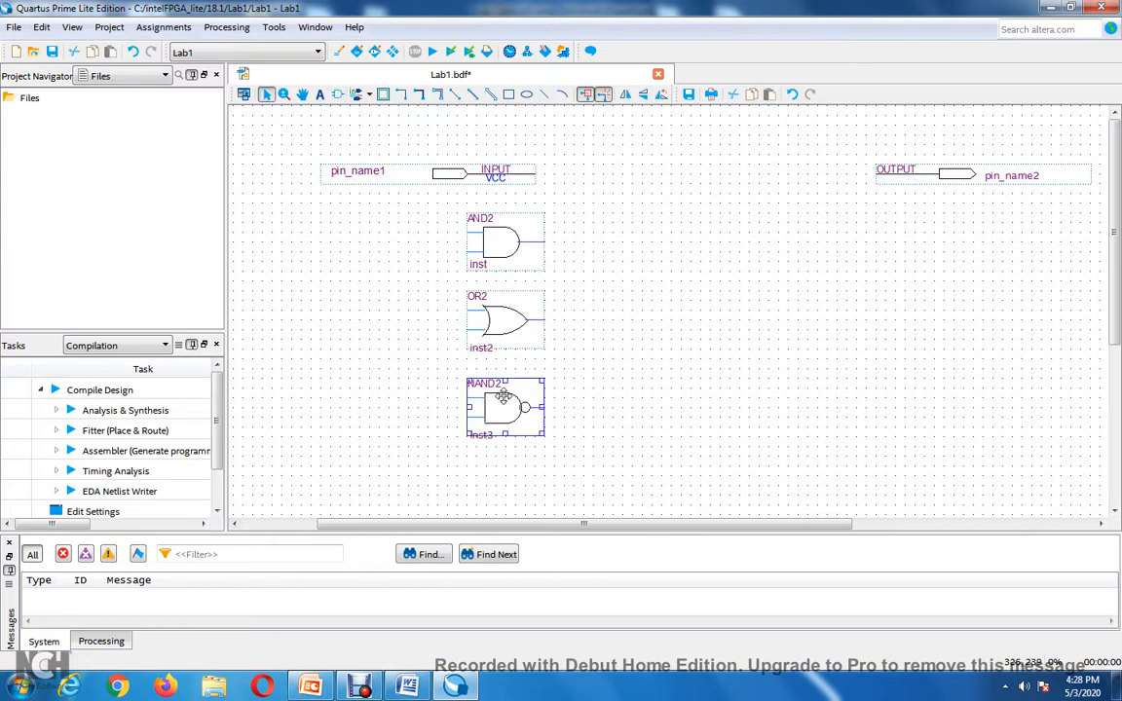
key(Up)
click(642, 360)
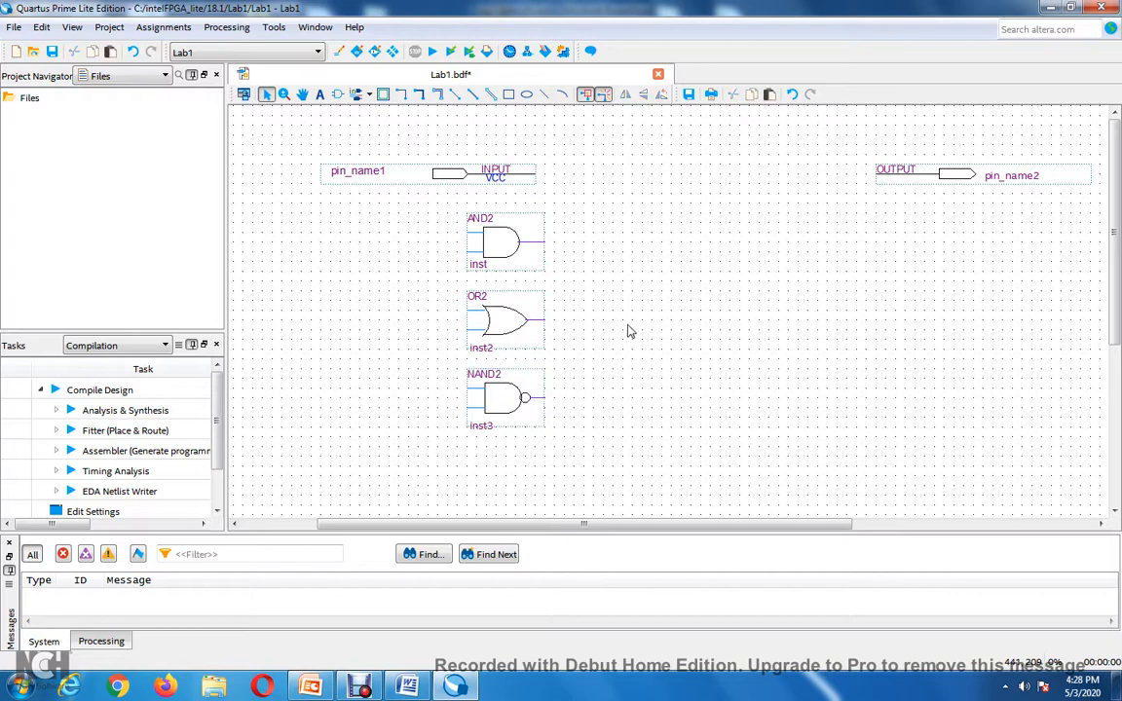
Insert one nor2 gate below the NAND2 gate with the same alignment and spacing as the other gates
scroll(596, 395, down, 2)
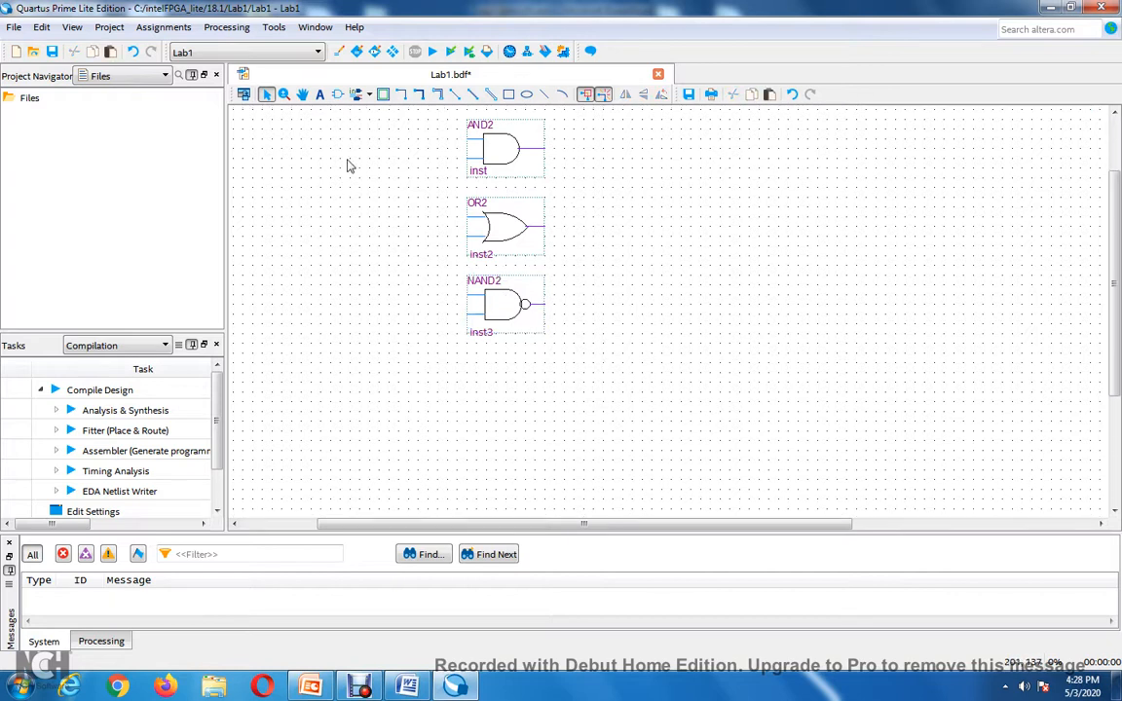
click(337, 94)
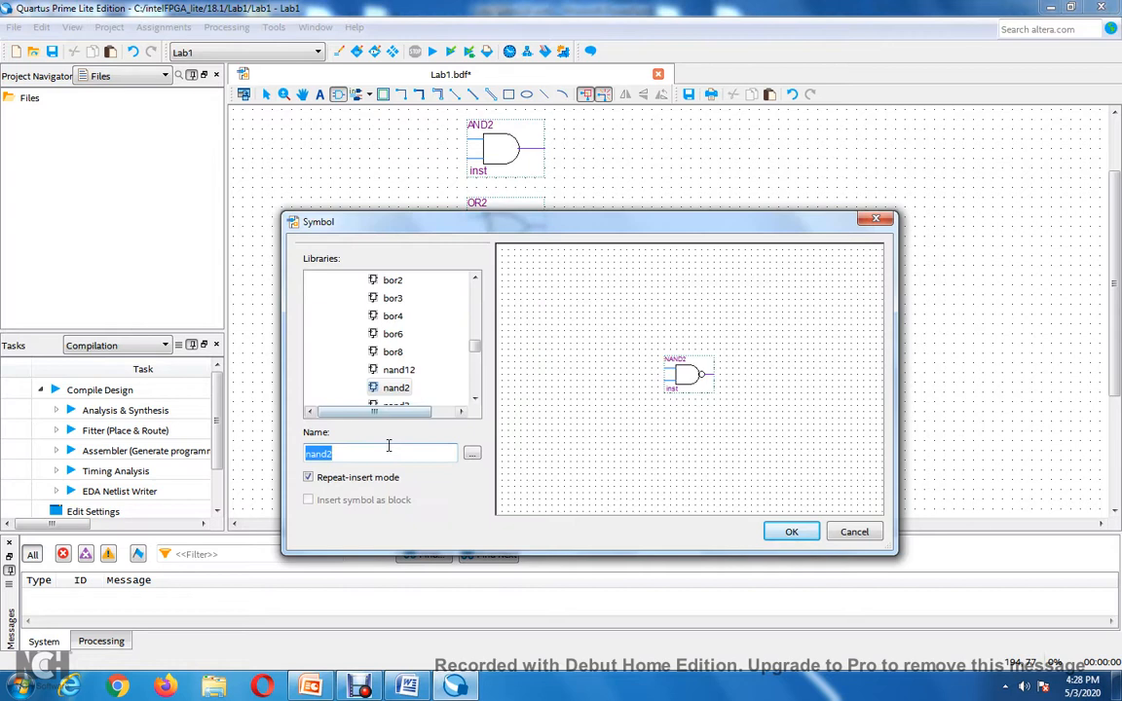
click(389, 445)
key(BackSpace)
key(BackSpace)
key(BackSpace)
key(BackSpace)
key(BackSpace)
text(nor2)
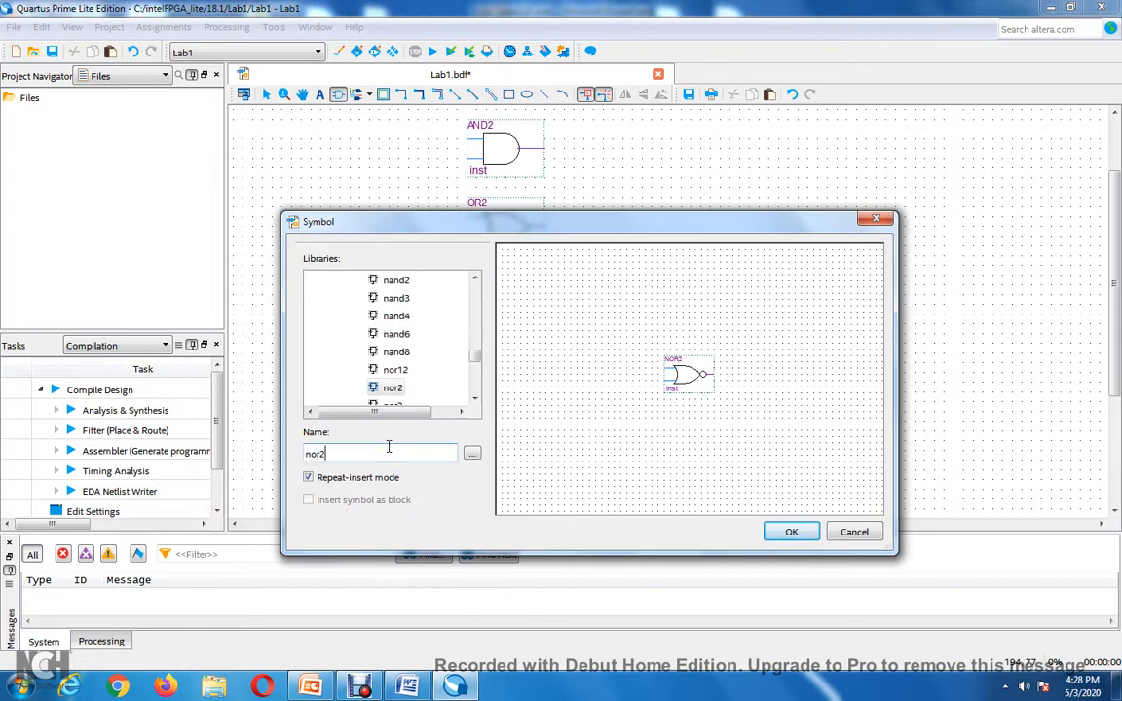
click(789, 531)
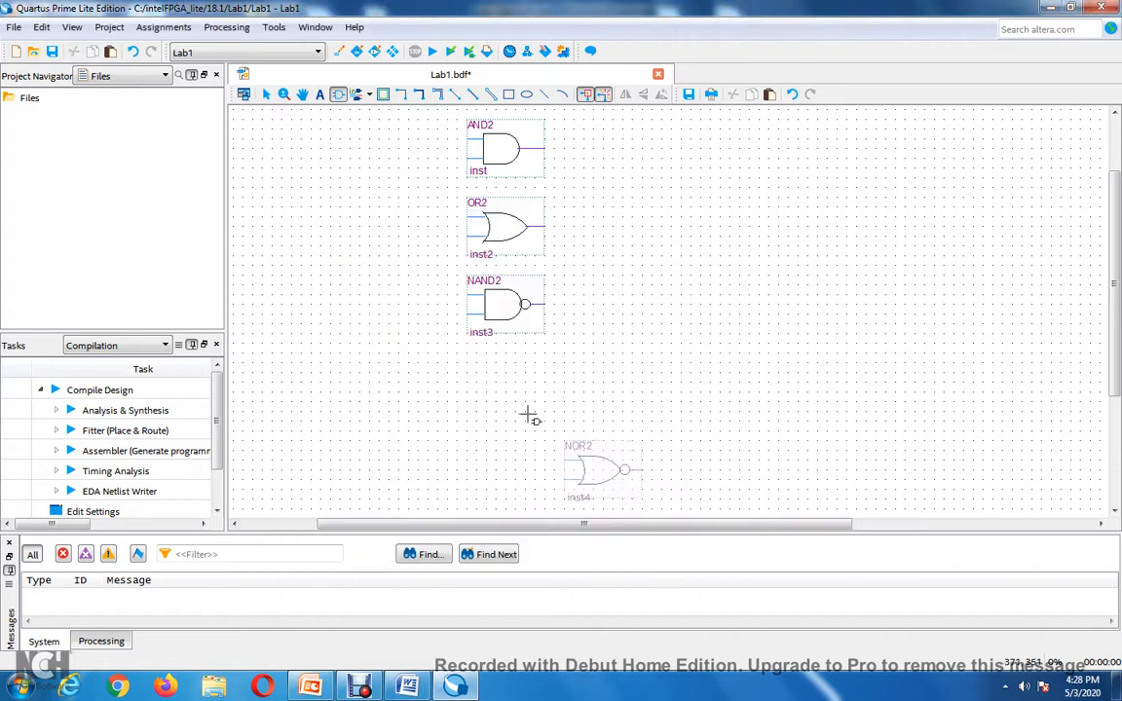
click(461, 349)
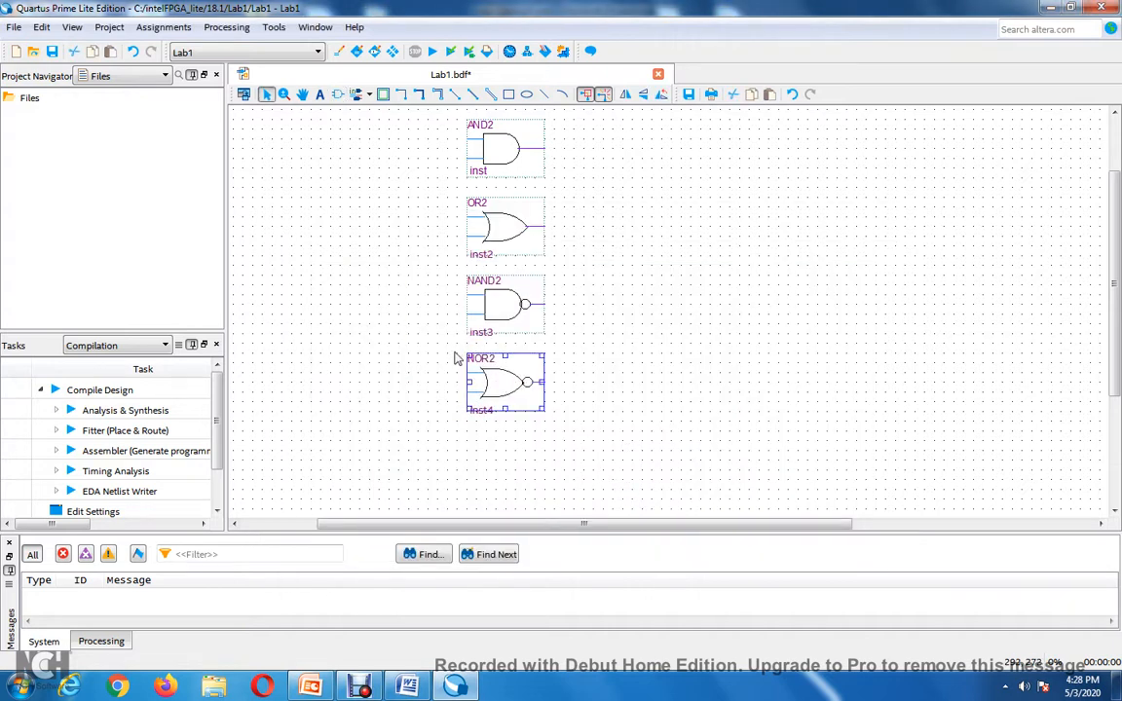
Insert one not gate below the NOR2 gate, keeping it in line with the column of gates
scroll(408, 403, up, 3)
scroll(408, 403, down, 3)
click(338, 94)
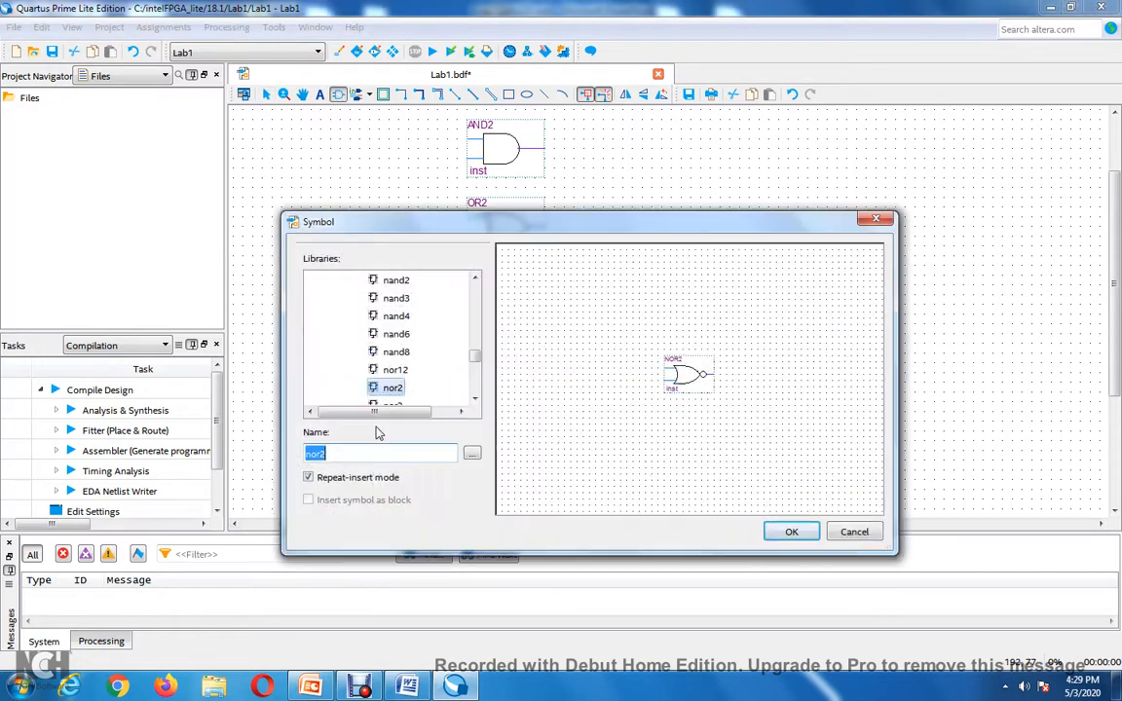
click(375, 453)
key(BackSpace)
key(BackSpace)
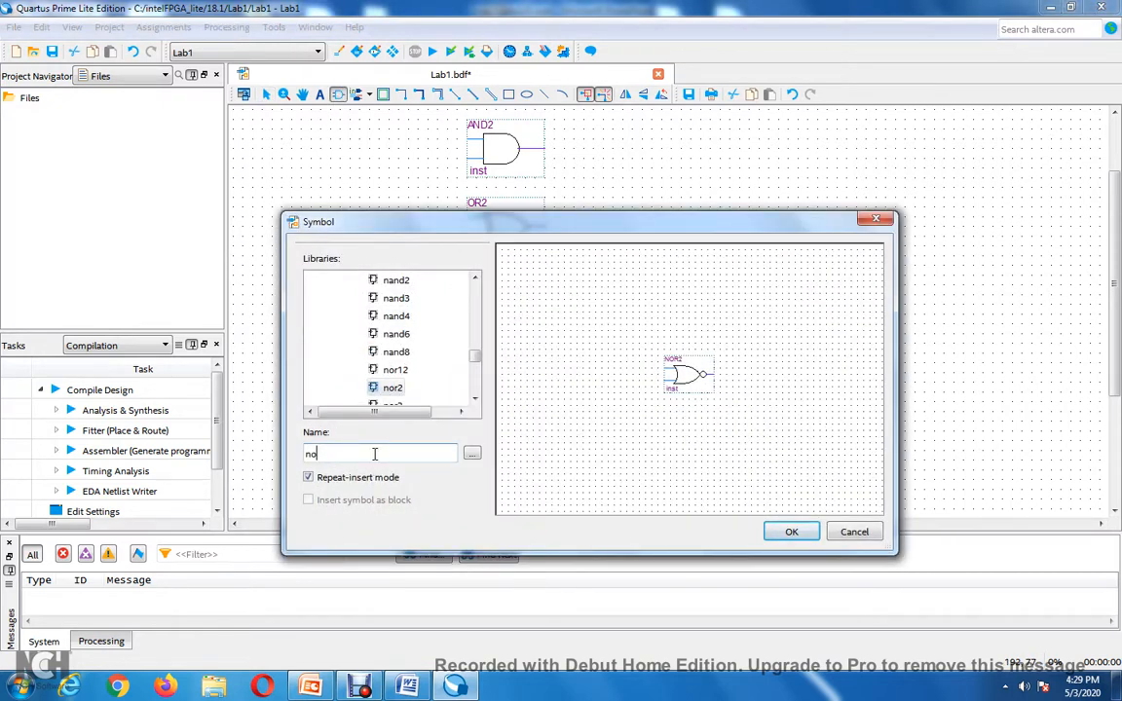
text(t)
key(Return)
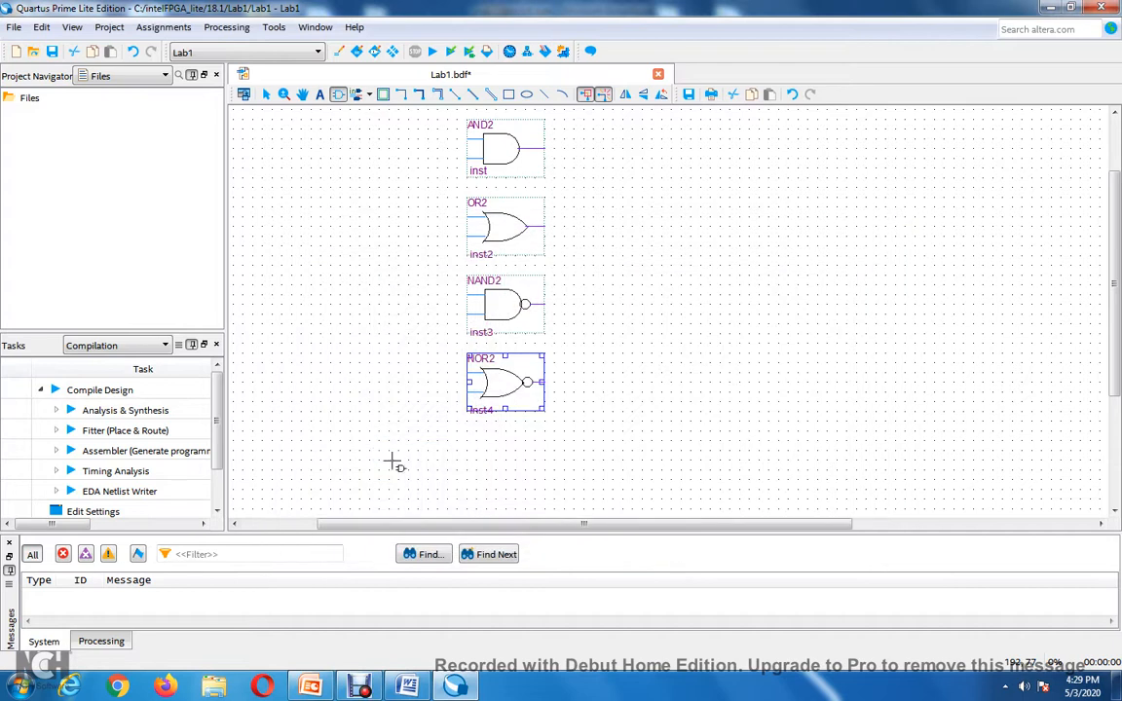
click(473, 436)
scroll(372, 409, up, 2)
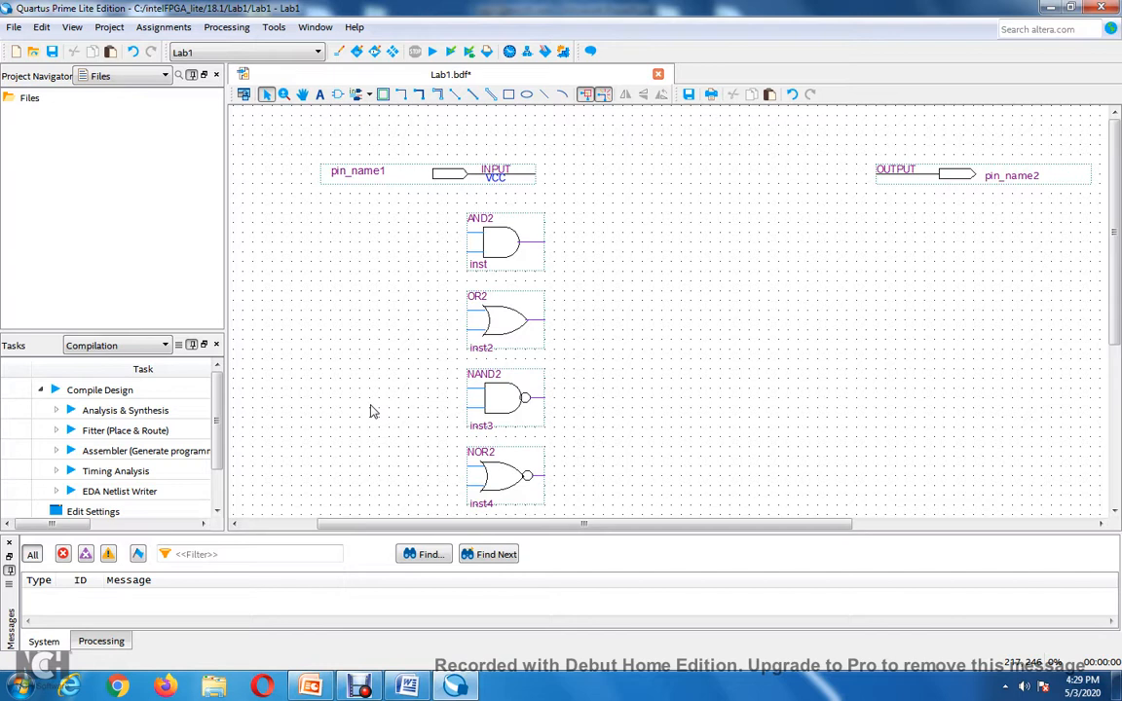
Draw a trial node wire leftward from the AND2 gate's upper input, then delete it
scroll(388, 404, down, 1)
scroll(390, 405, up, 1)
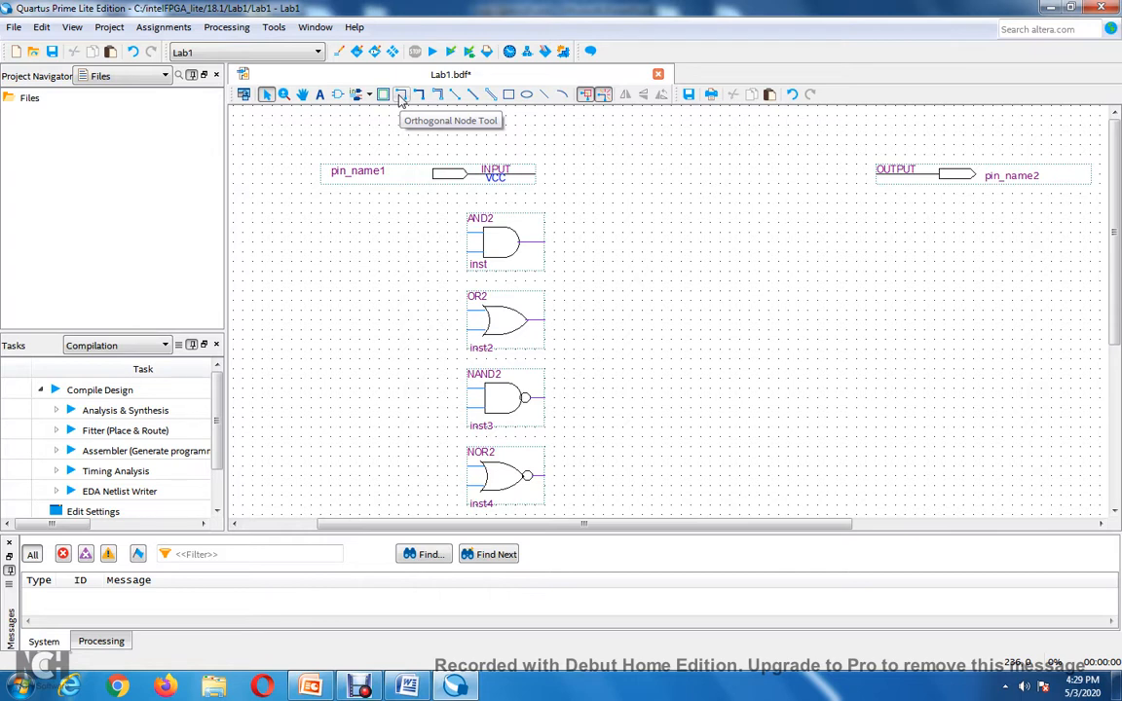
click(399, 96)
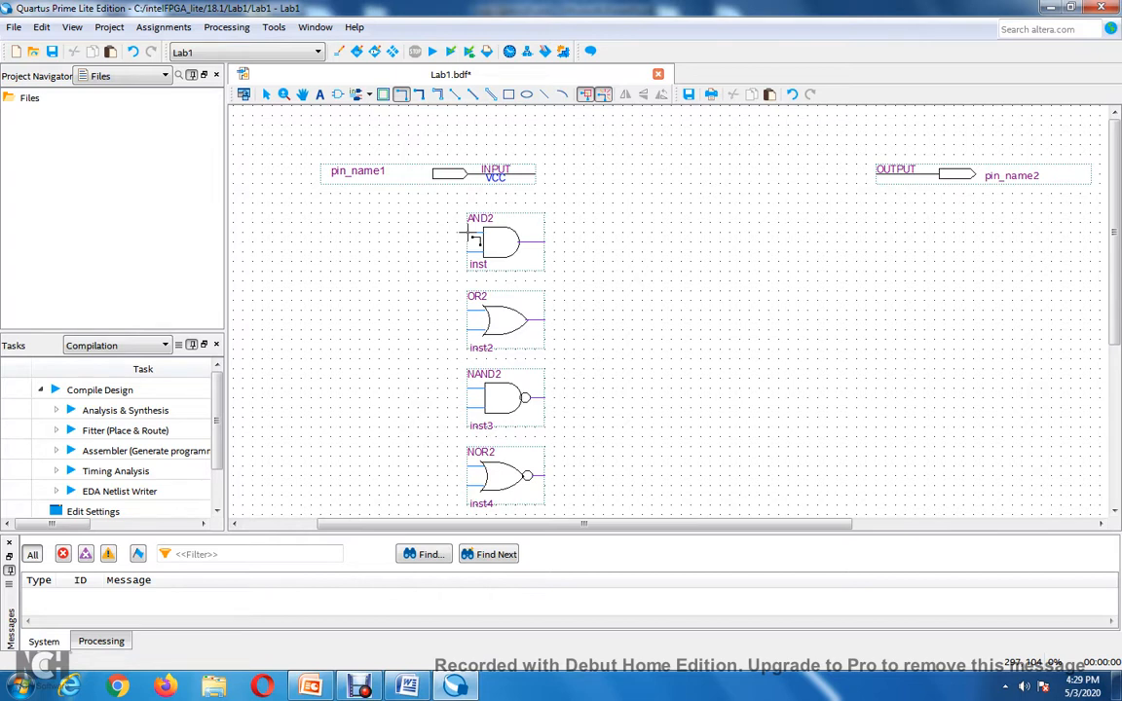
drag(471, 236, 378, 233)
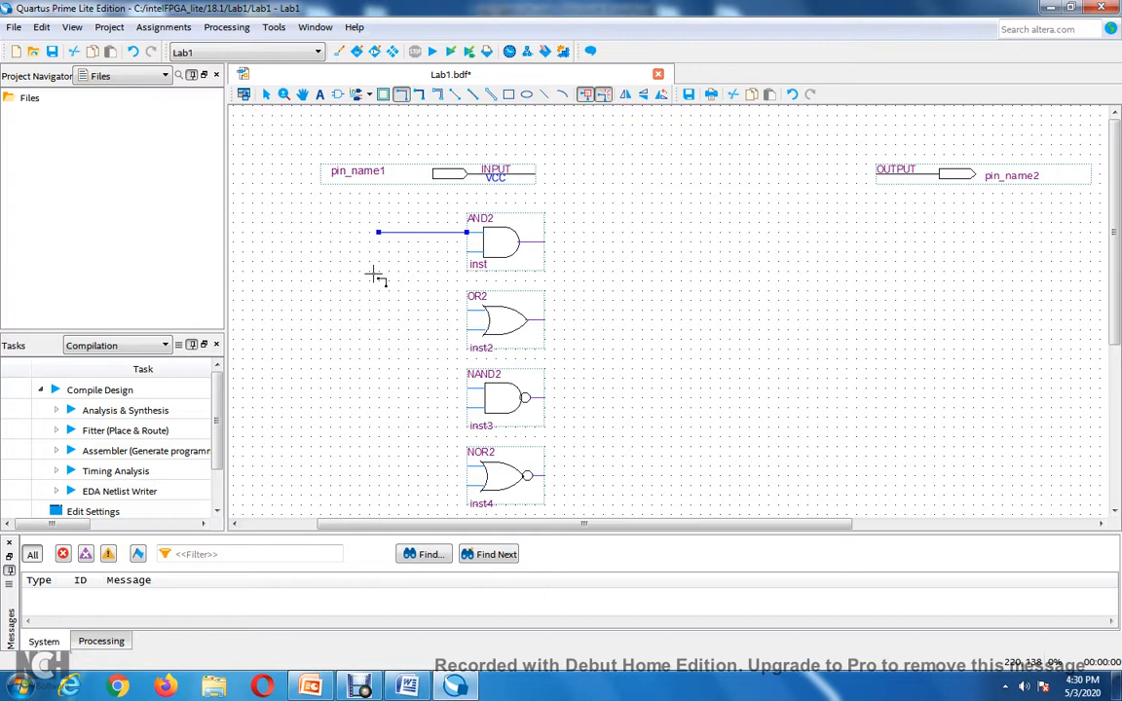
key(Escape)
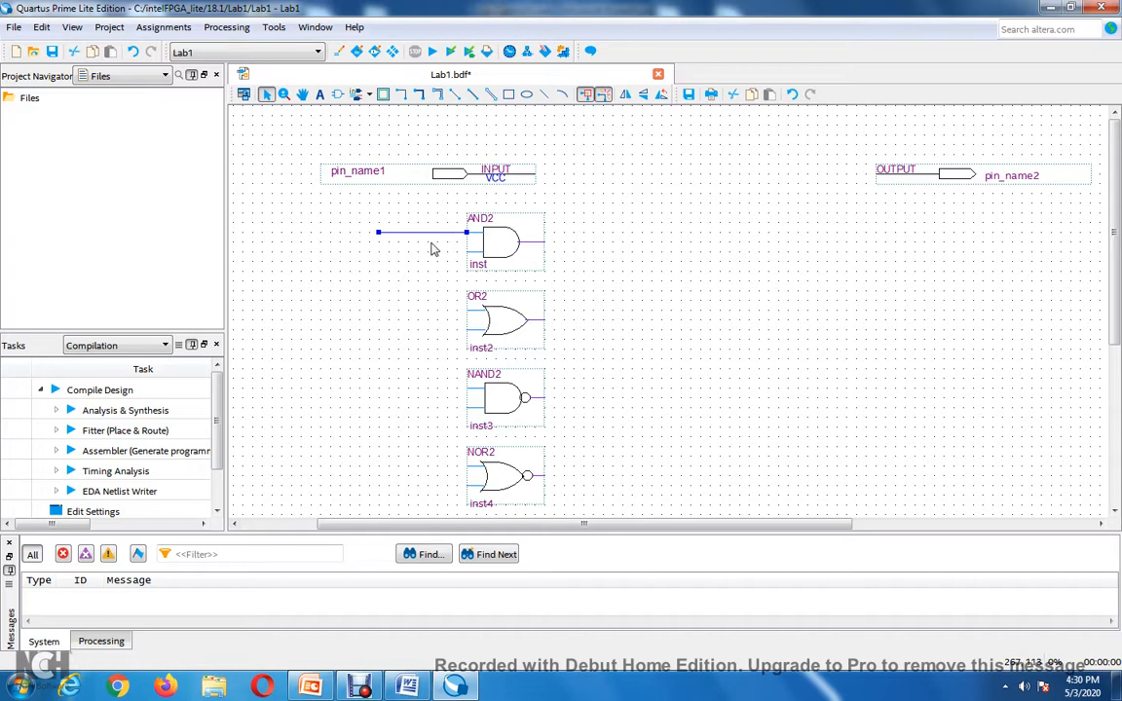
right_click(430, 232)
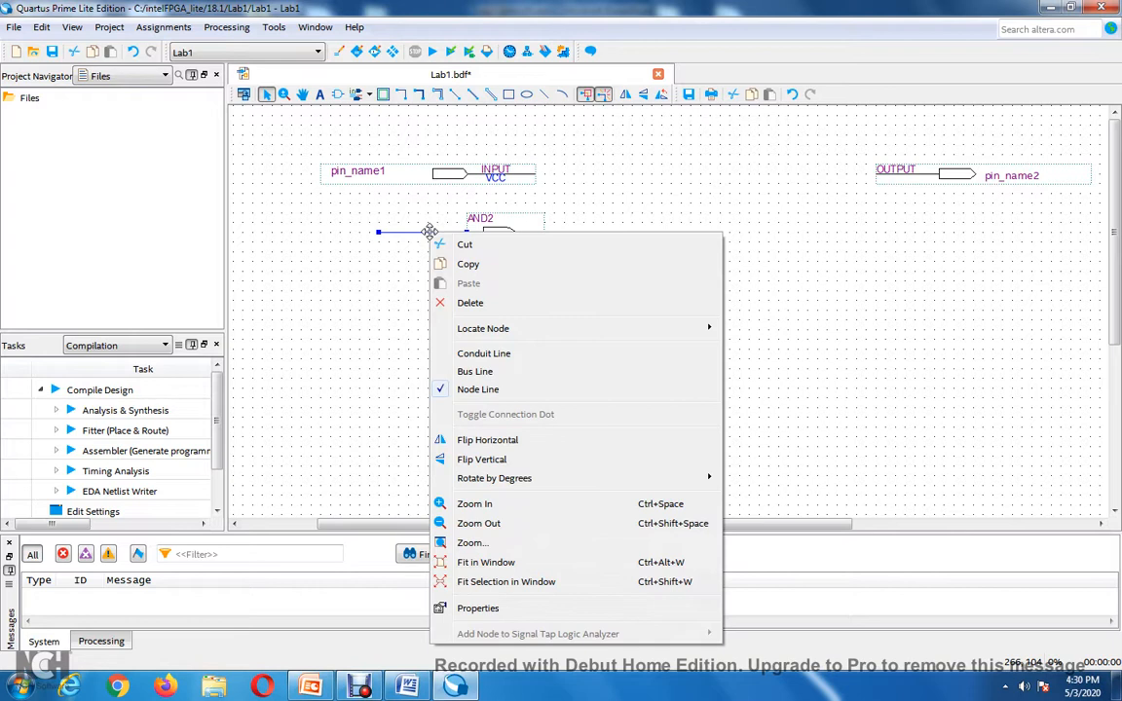
click(465, 303)
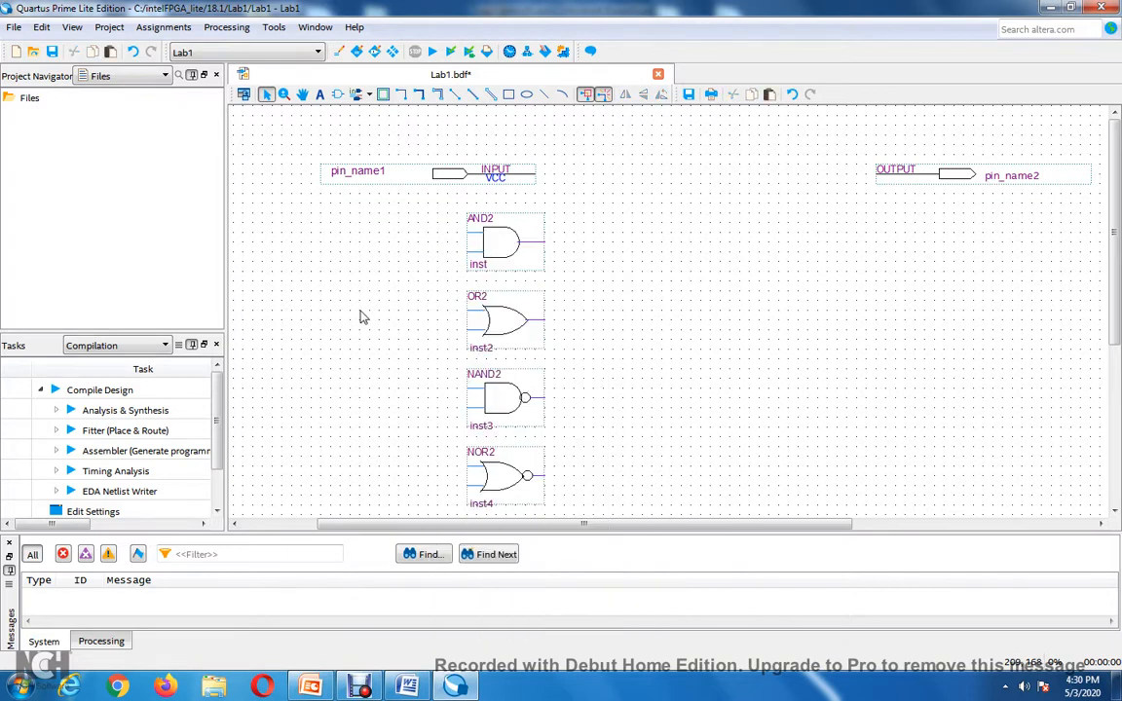
Draw equal-length orthogonal node wires leftward from both inputs of the AND2, OR2 and NAND2 gates
click(401, 94)
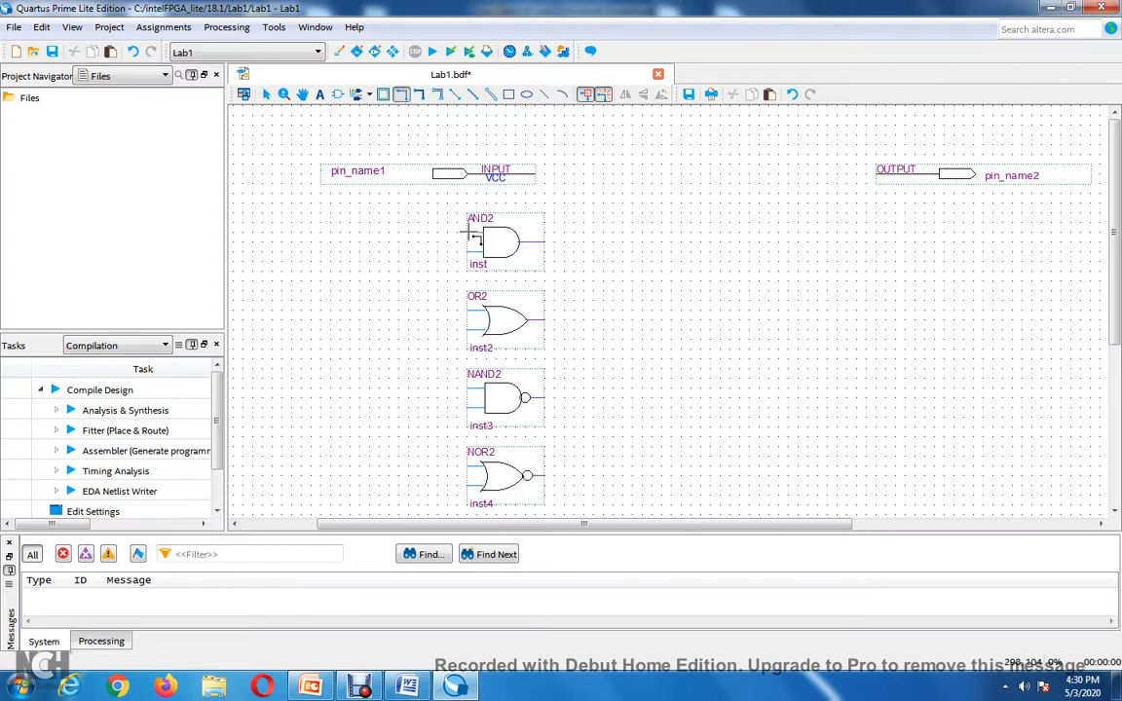
drag(472, 234, 398, 232)
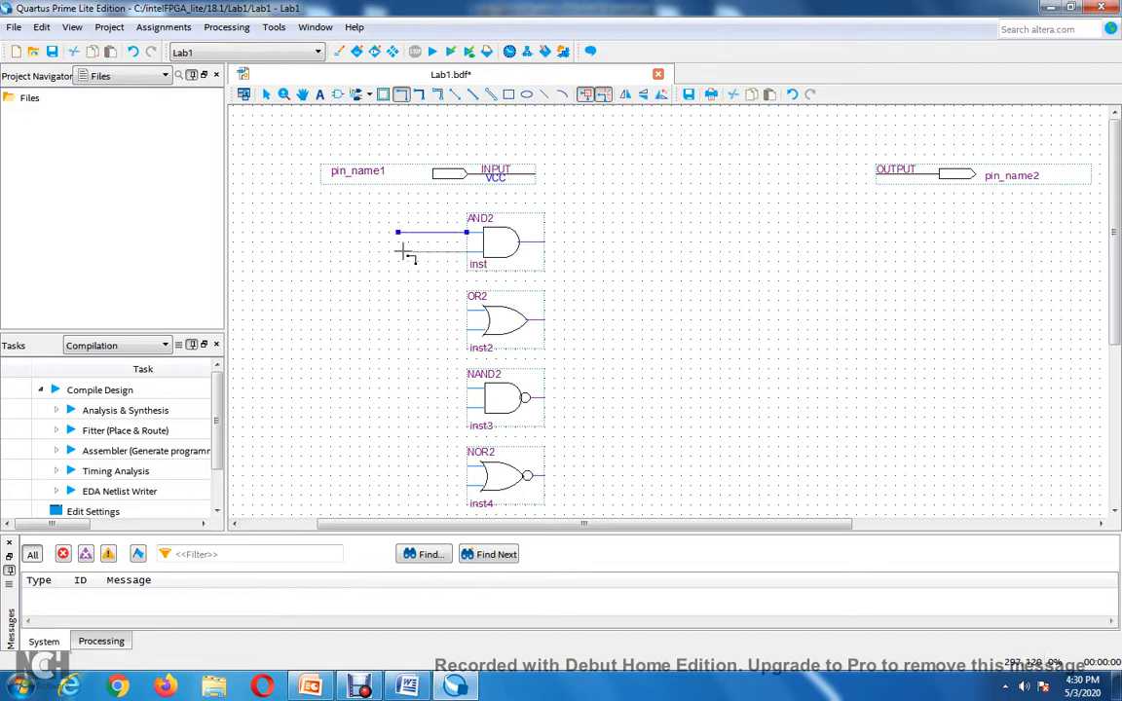
drag(403, 255, 399, 251)
drag(469, 311, 399, 310)
drag(398, 329, 468, 329)
drag(471, 390, 398, 389)
drag(461, 409, 401, 407)
drag(401, 407, 399, 407)
Draw node wires leftward from both NOR2 inputs and the NOT input, ending in line with the input wires above
scroll(606, 433, down, 1)
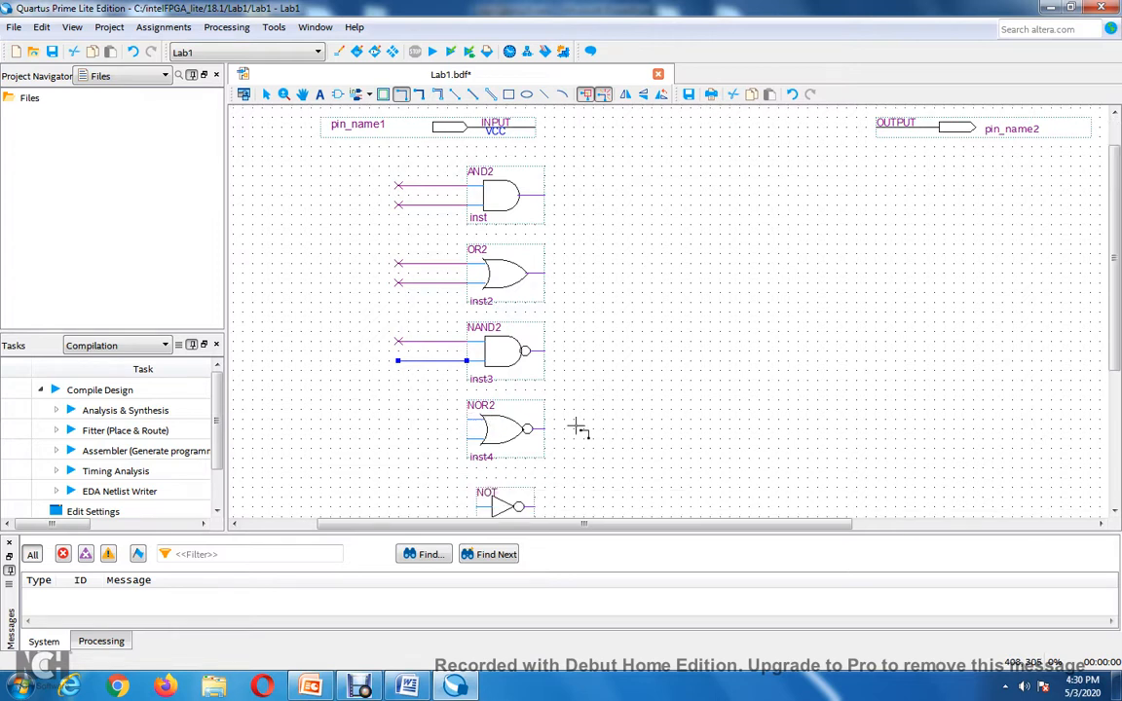
scroll(579, 429, down, 1)
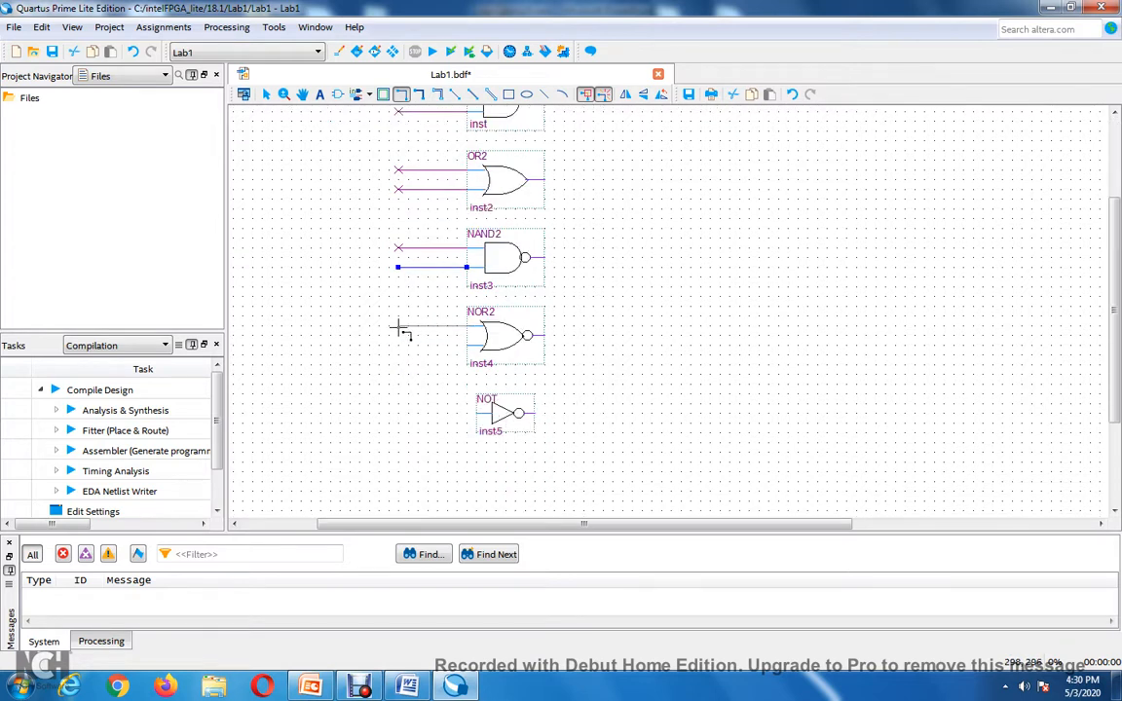
drag(397, 325, 466, 325)
drag(469, 344, 397, 345)
drag(482, 413, 398, 414)
Draw short node wires rightward from the outputs of the AND2, OR2, NAND2, NOR2 and NOT gates
scroll(641, 393, up, 3)
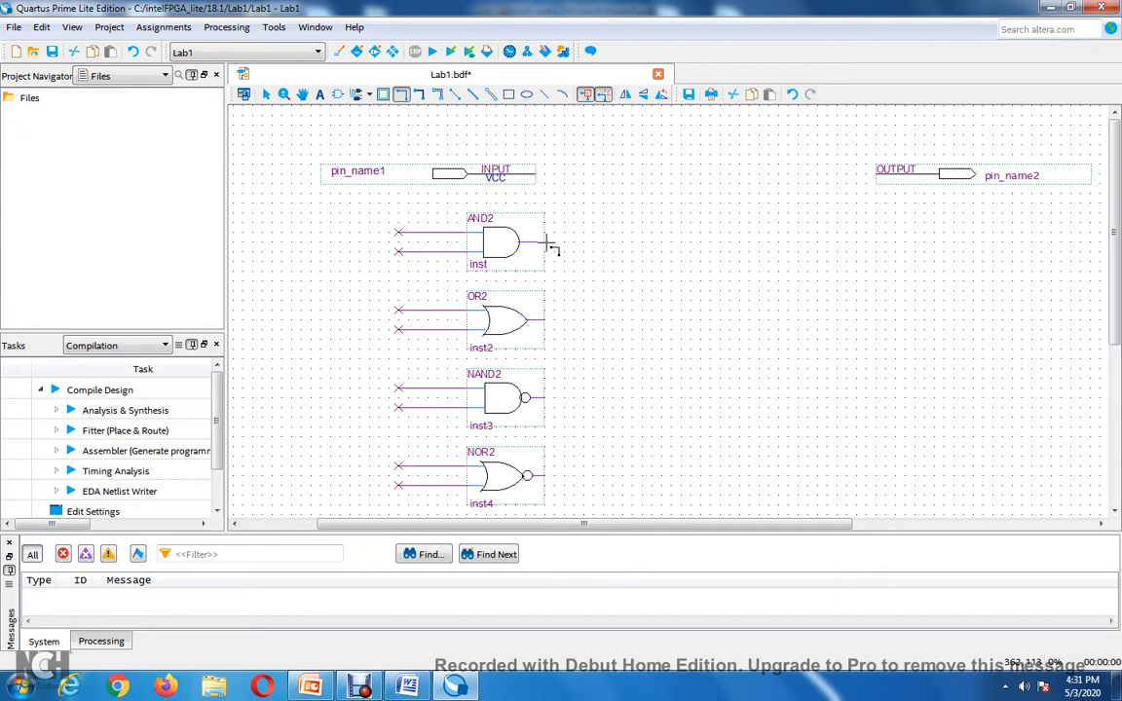
mouse_move(554, 243)
mouse_down()
mouse_move(610, 242)
mouse_move(575, 242)
mouse_up()
drag(550, 321, 583, 319)
mouse_move(552, 395)
mouse_down()
mouse_move(586, 399)
mouse_move(584, 382)
mouse_up()
scroll(564, 398, down, 3)
drag(538, 458, 583, 460)
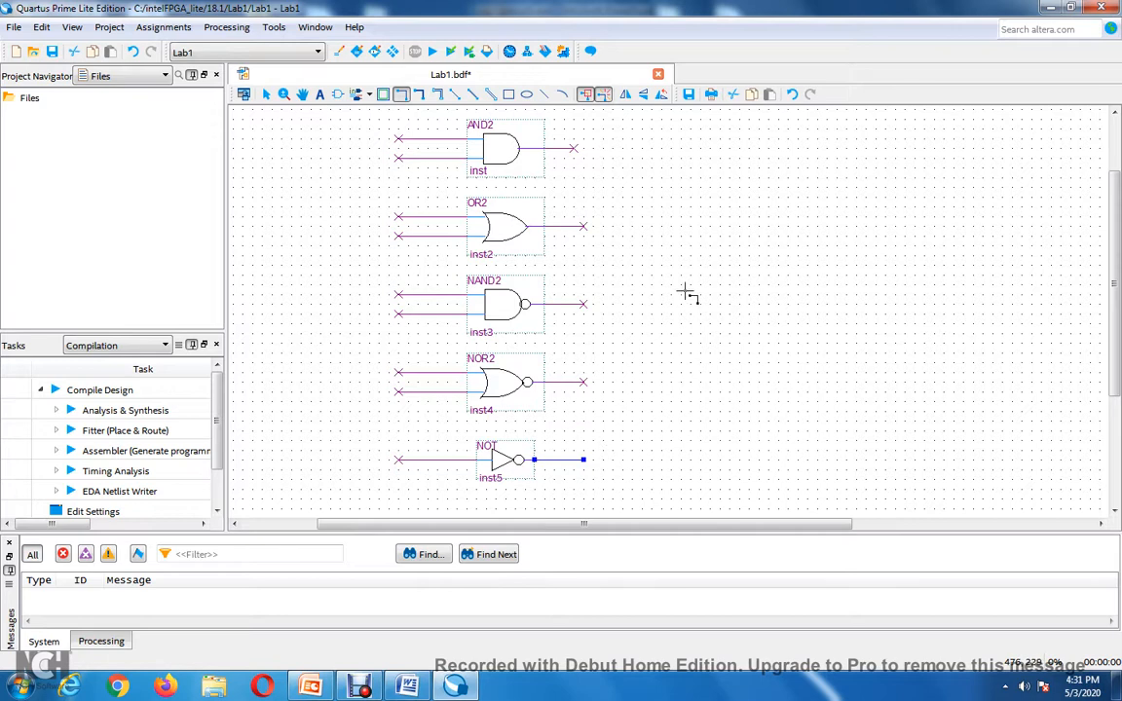
Move the existing output pin pin_name2 onto the end of the AND2 gate's output wire
click(268, 94)
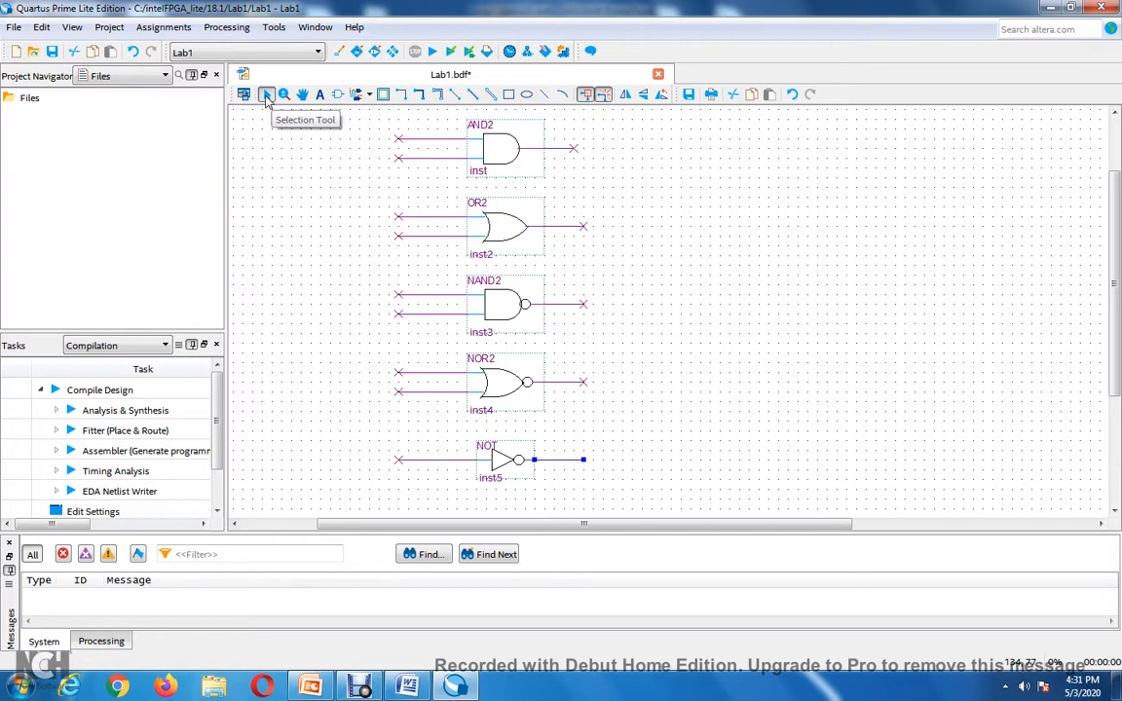
scroll(681, 256, up, 2)
scroll(682, 259, down, 1)
scroll(684, 259, up, 1)
drag(971, 180, 686, 253)
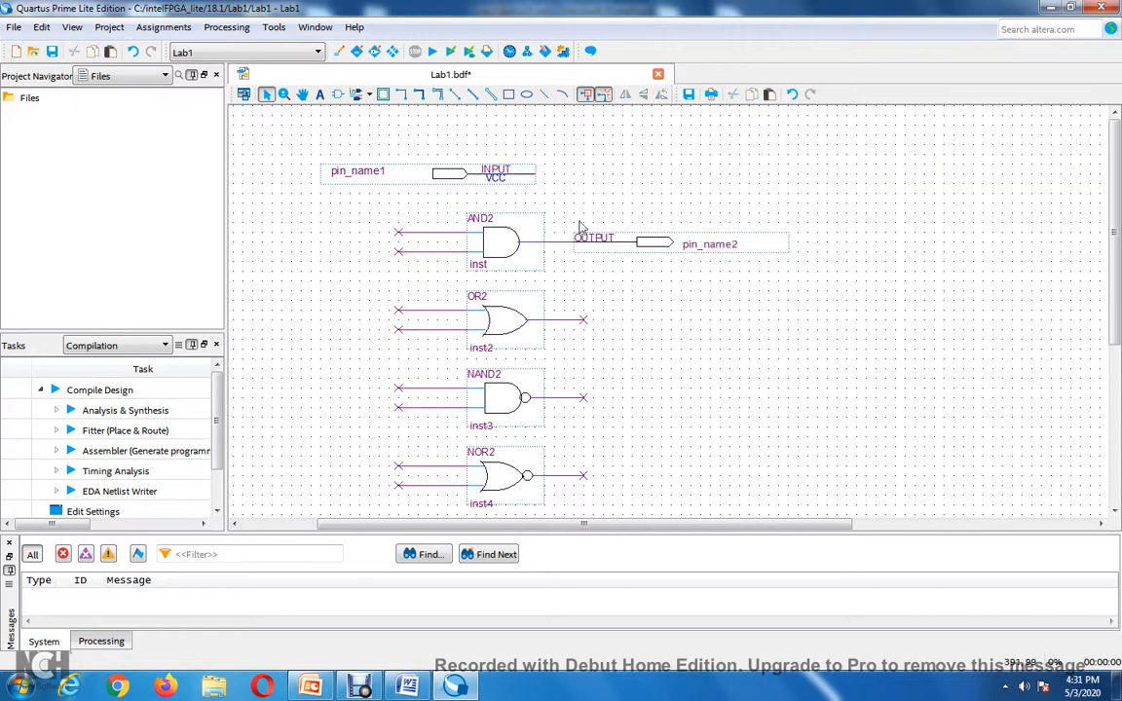
Place four more output pins beside the output wires of the OR2, NAND2, NOR2 and NOT gates, and end the placement
click(371, 95)
click(389, 136)
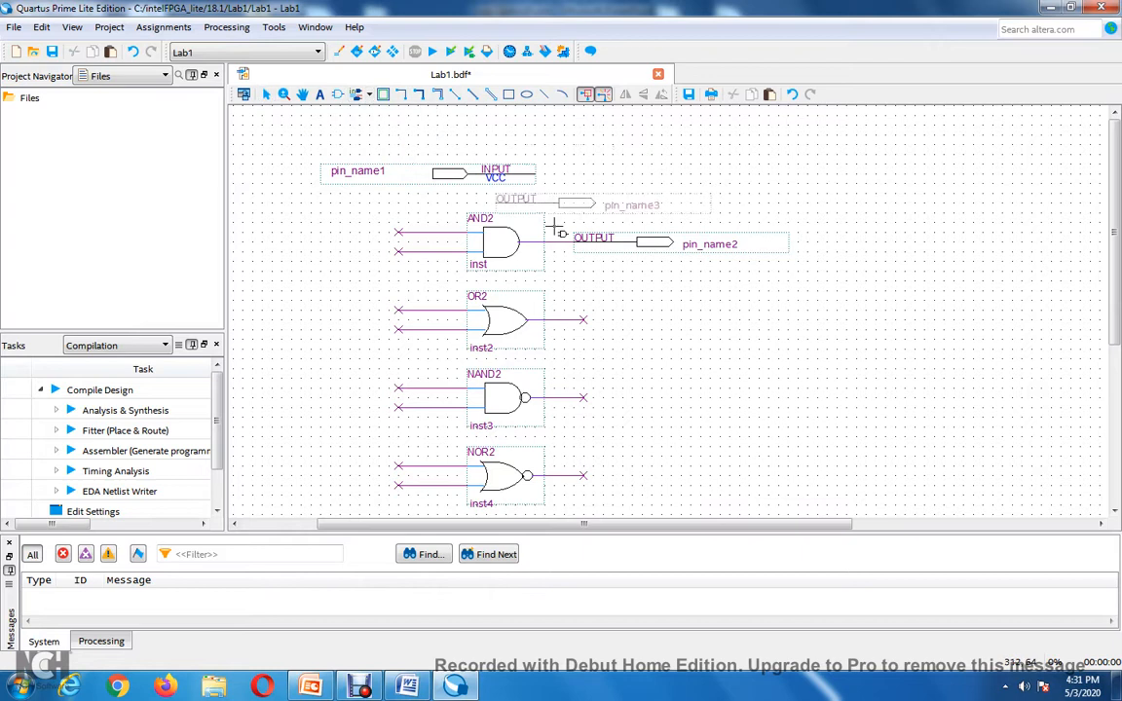
click(584, 319)
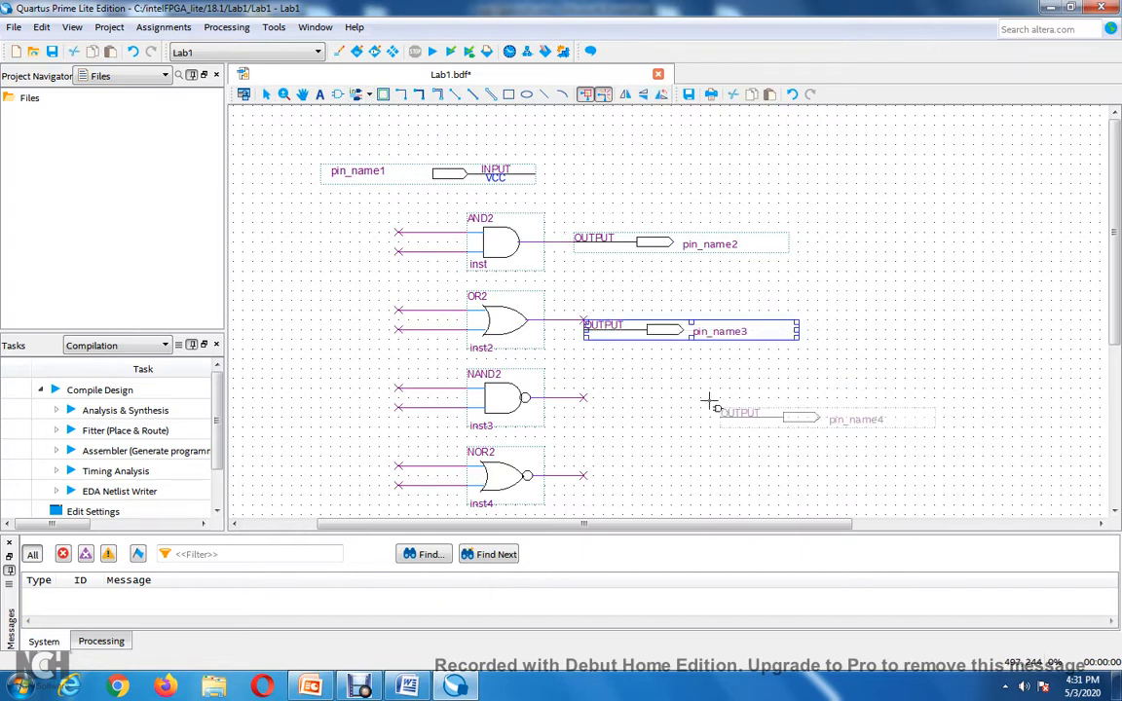
click(585, 397)
scroll(604, 394, down, 3)
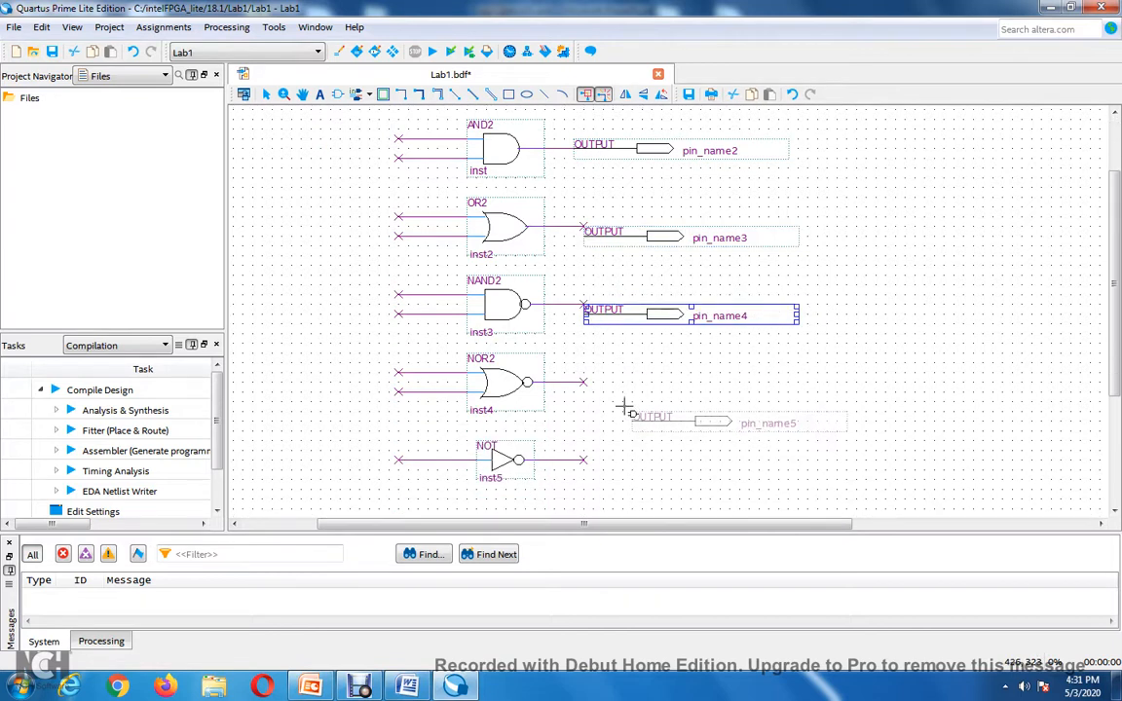
click(585, 369)
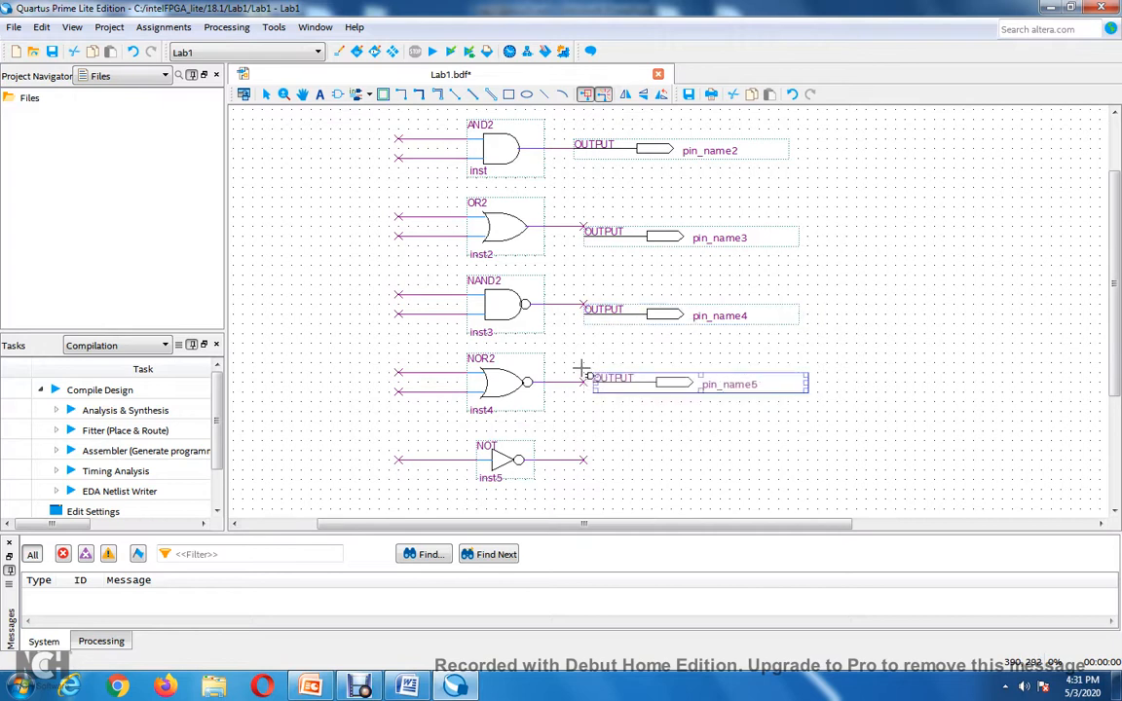
click(582, 450)
key(Escape)
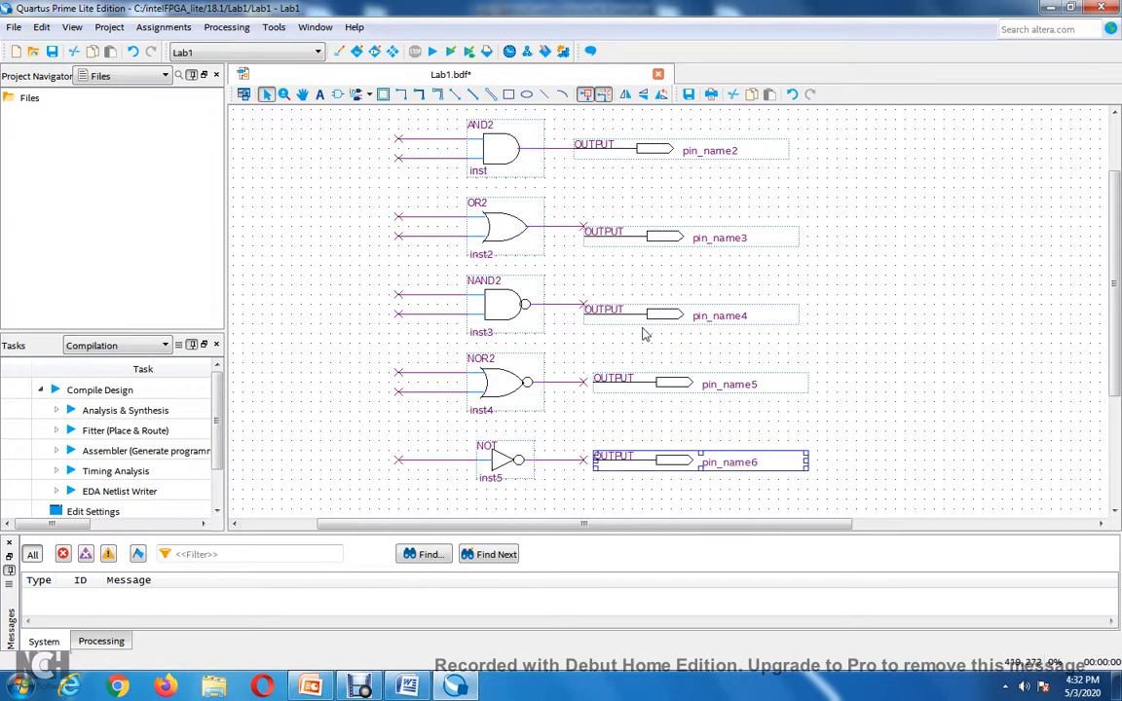
Align the output pins of the OR2, NAND2, NOR2 and NOT gates so each joins the end of its output wire
drag(656, 238, 654, 234)
click(662, 273)
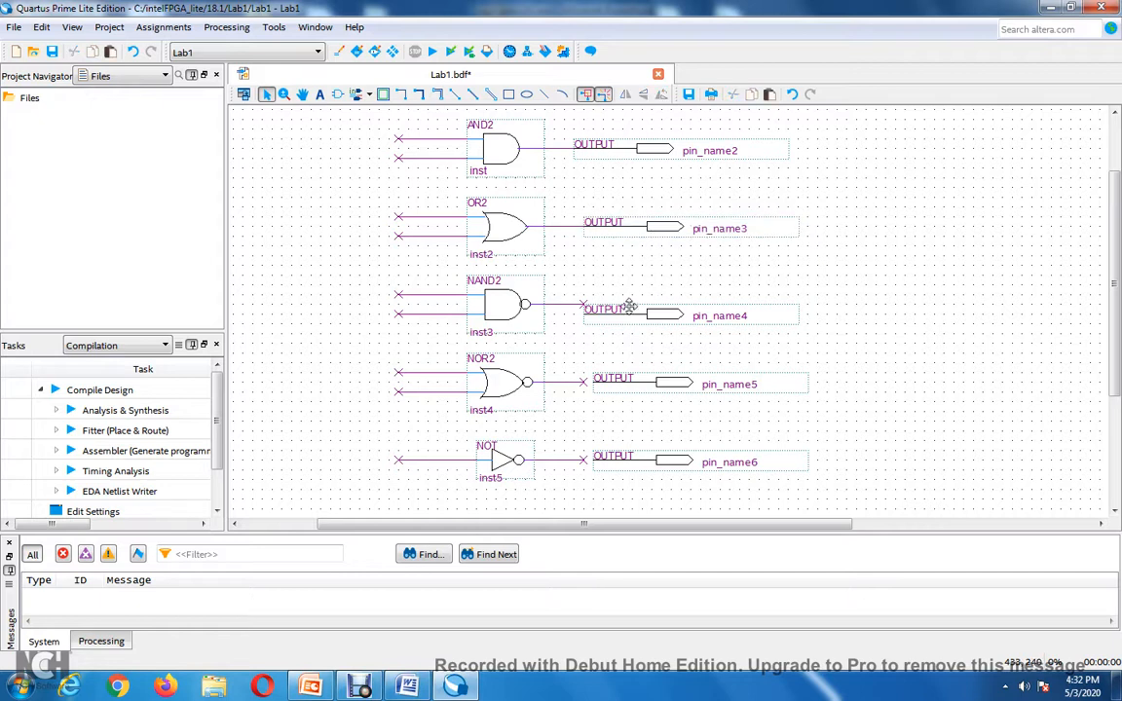
drag(623, 314, 622, 308)
click(623, 345)
drag(621, 377, 613, 387)
drag(649, 458, 633, 462)
click(770, 425)
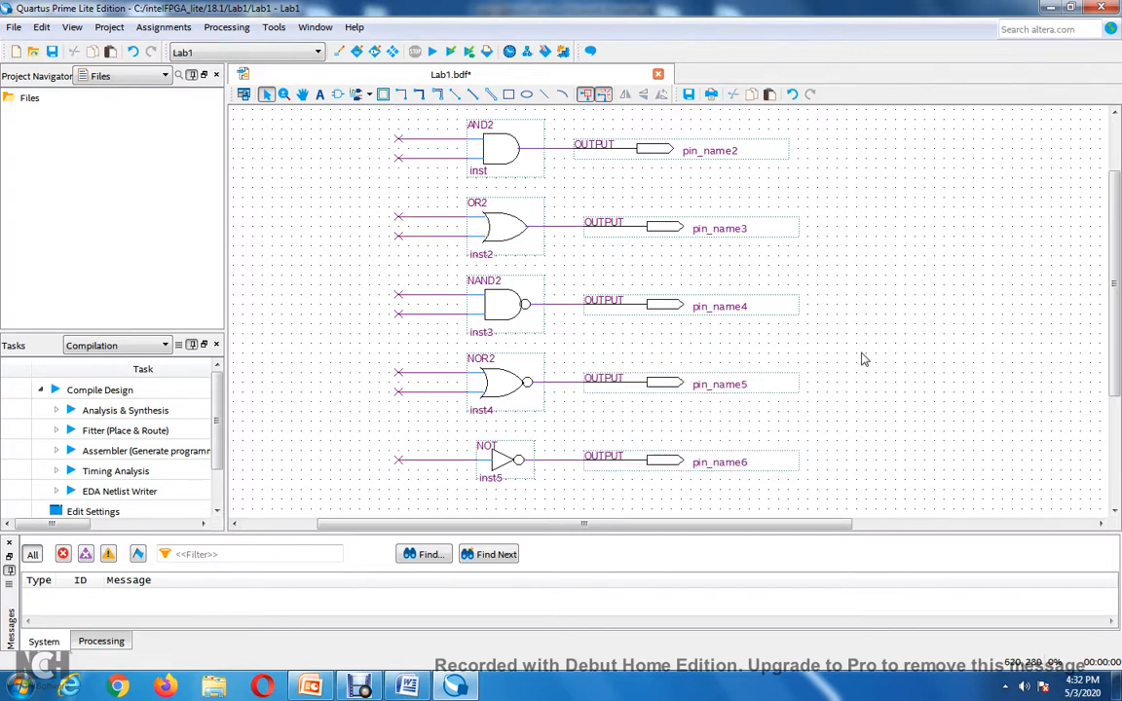
Shift the input pin pin_name1 several grid steps to the right above the AND2 gate
scroll(336, 273, up, 3)
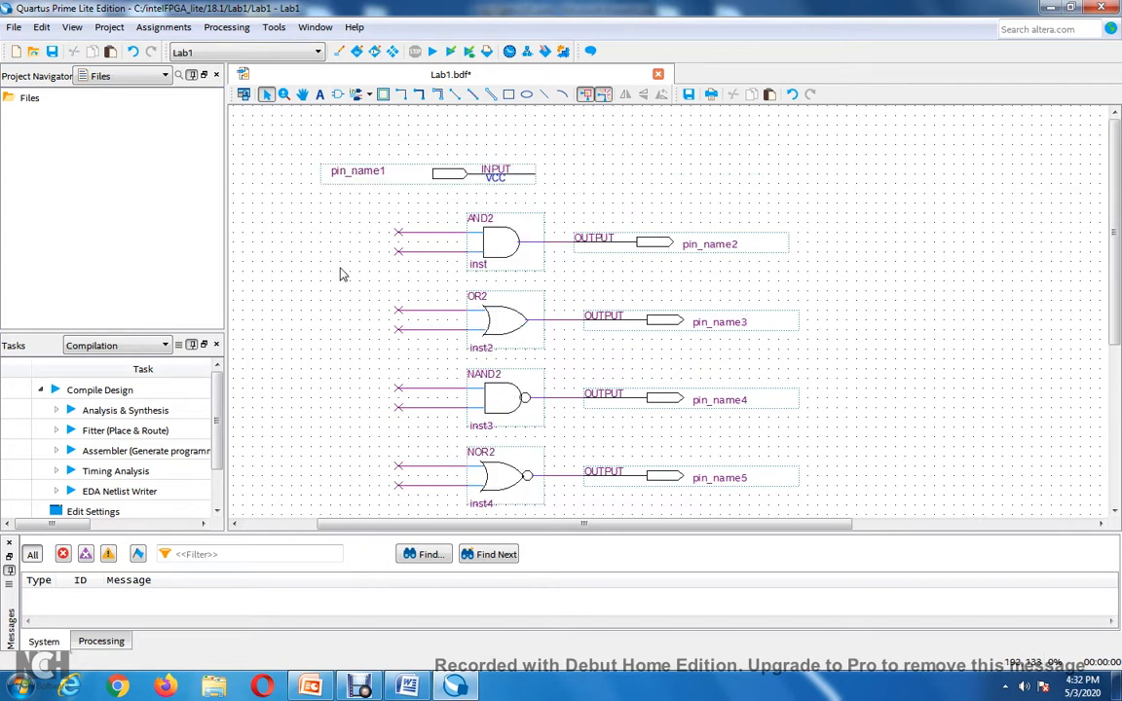
click(383, 178)
key(Right)
key(Right)
key(Right)
key(Right)
key(Right)
key(Right)
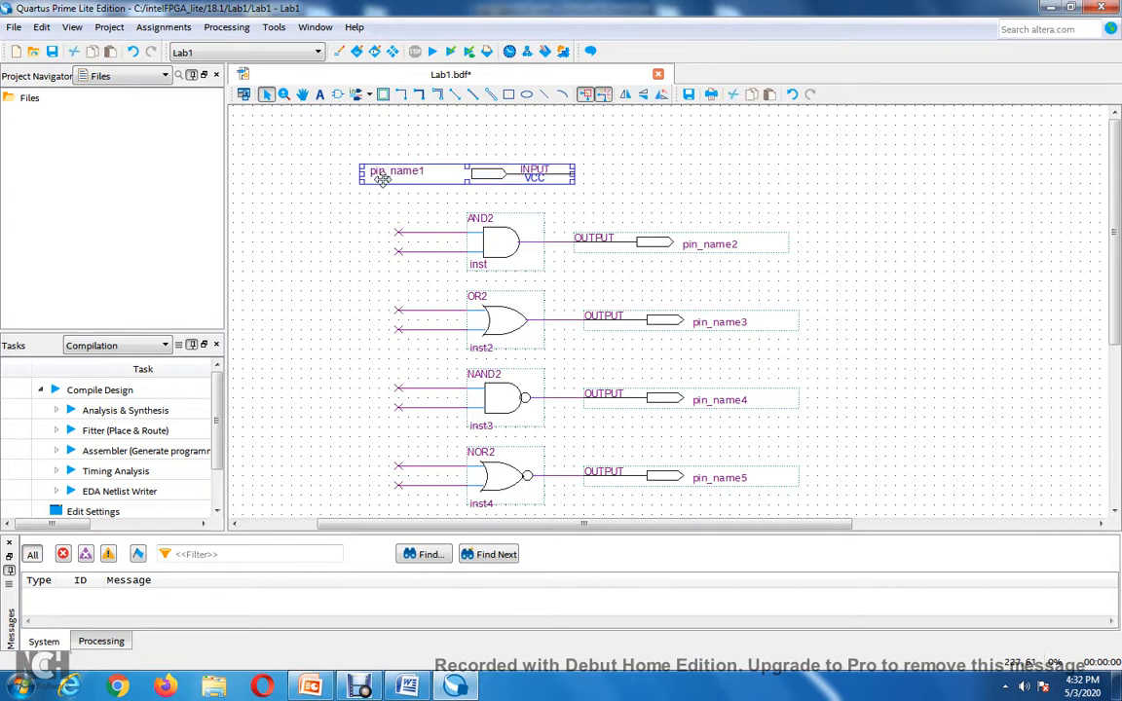
Name the AND2 gate's upper input wire A and its lower input wire B
click(420, 231)
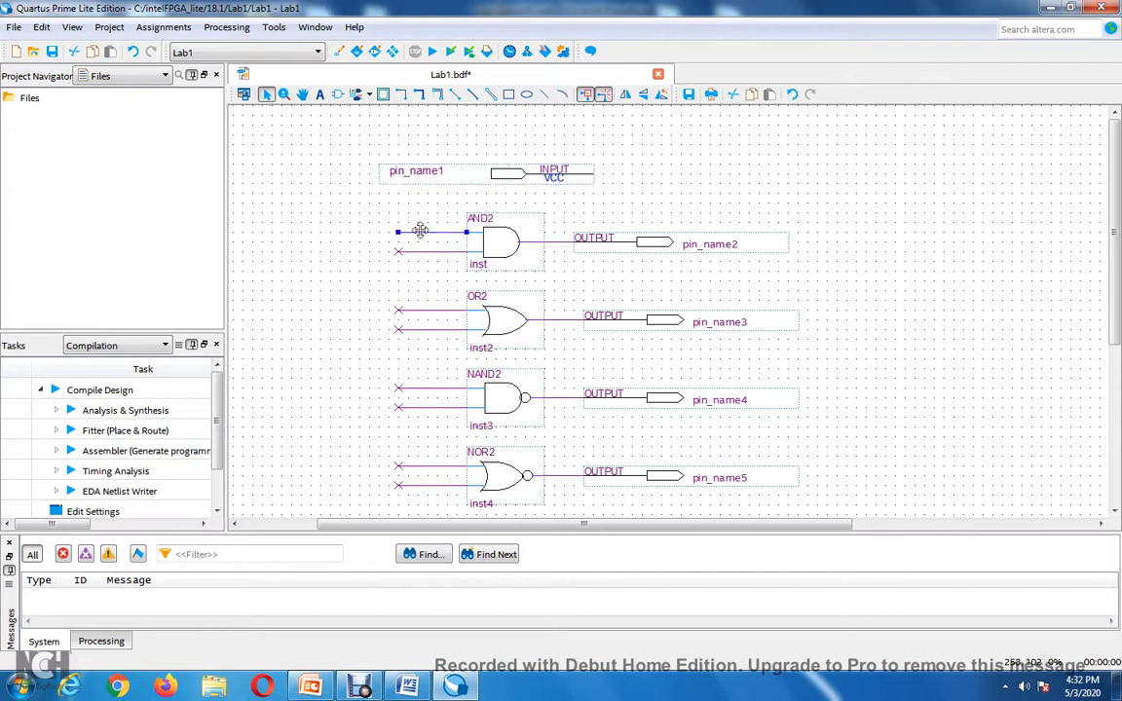
right_click(420, 231)
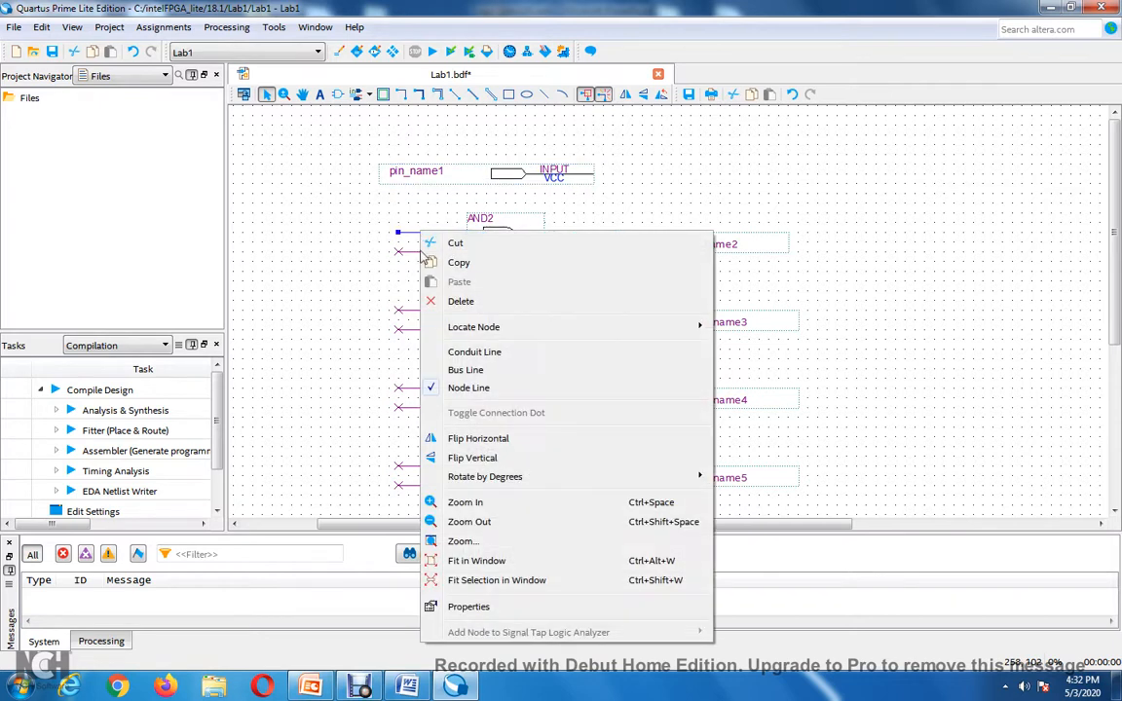
click(467, 607)
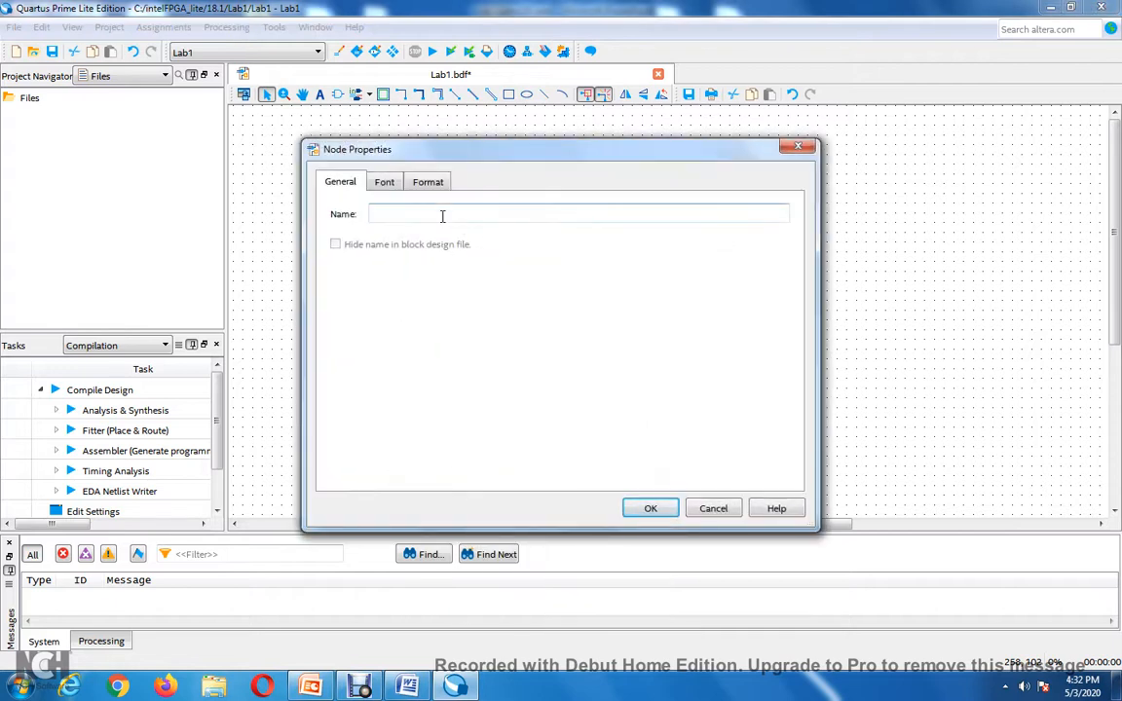
text(A)
click(649, 509)
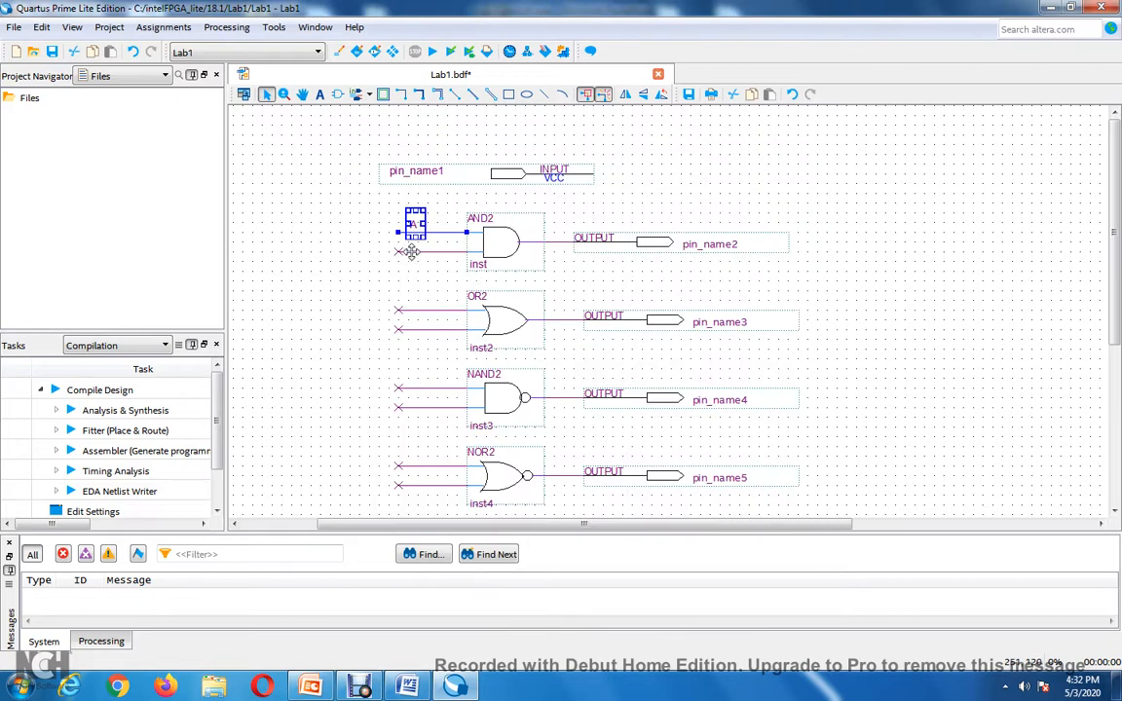
click(409, 251)
right_click(409, 251)
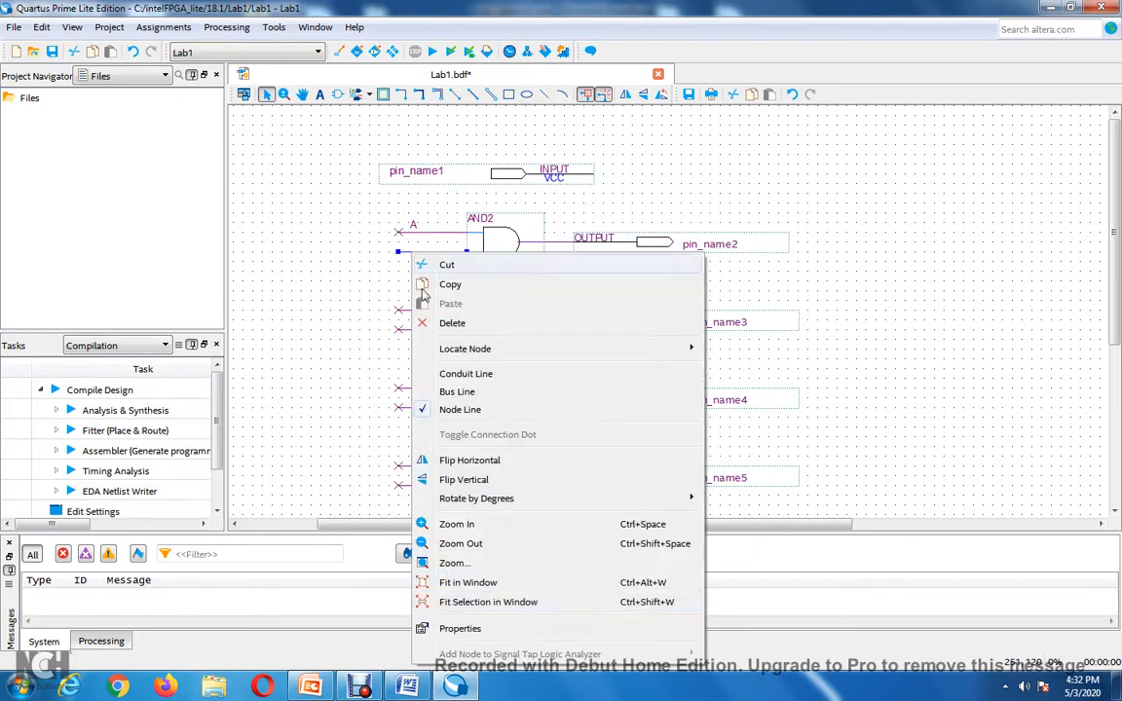
click(460, 628)
text(B)
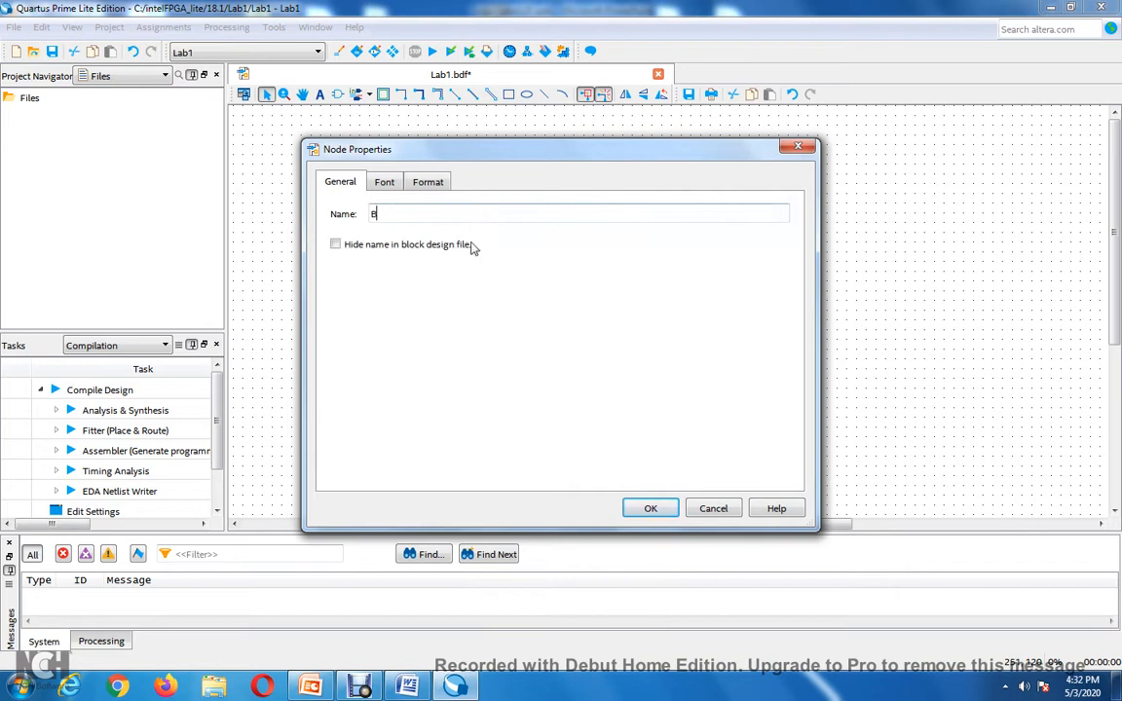
click(648, 511)
Name the OR2 gate's upper input wire A and its lower input wire B
right_click(424, 310)
click(477, 368)
text(A)
click(649, 509)
right_click(406, 329)
click(443, 373)
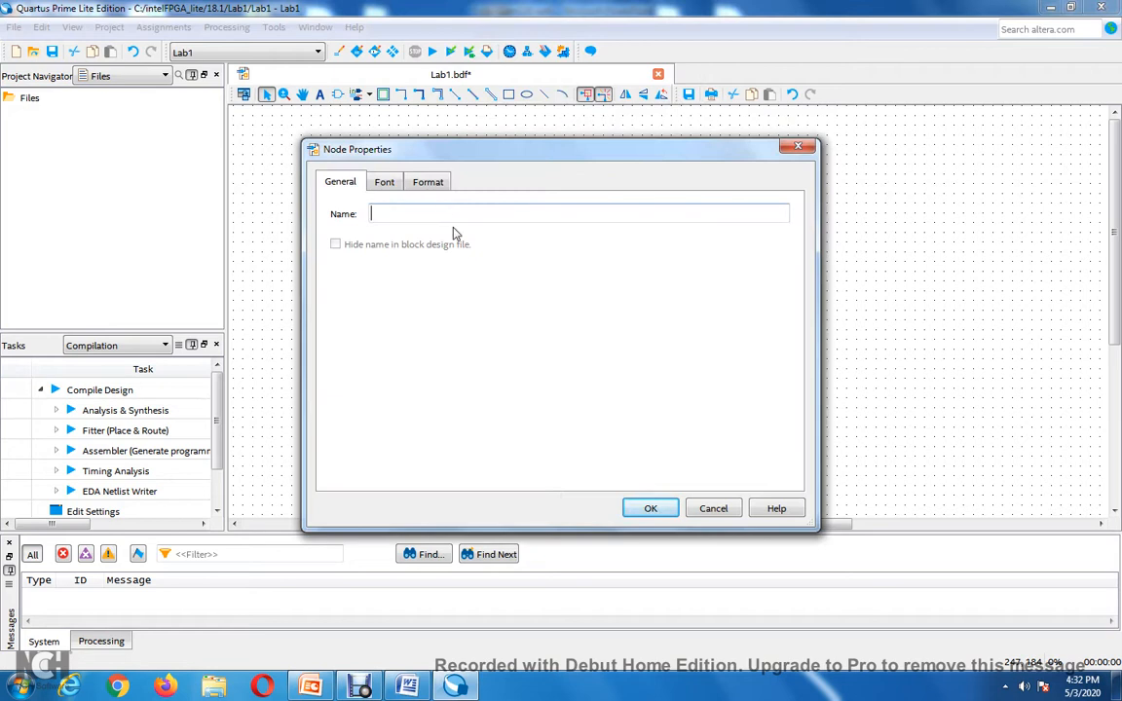
text(B)
click(650, 509)
Name the NAND2 gate's upper input wire A and its lower input wire B
click(413, 387)
right_click(413, 388)
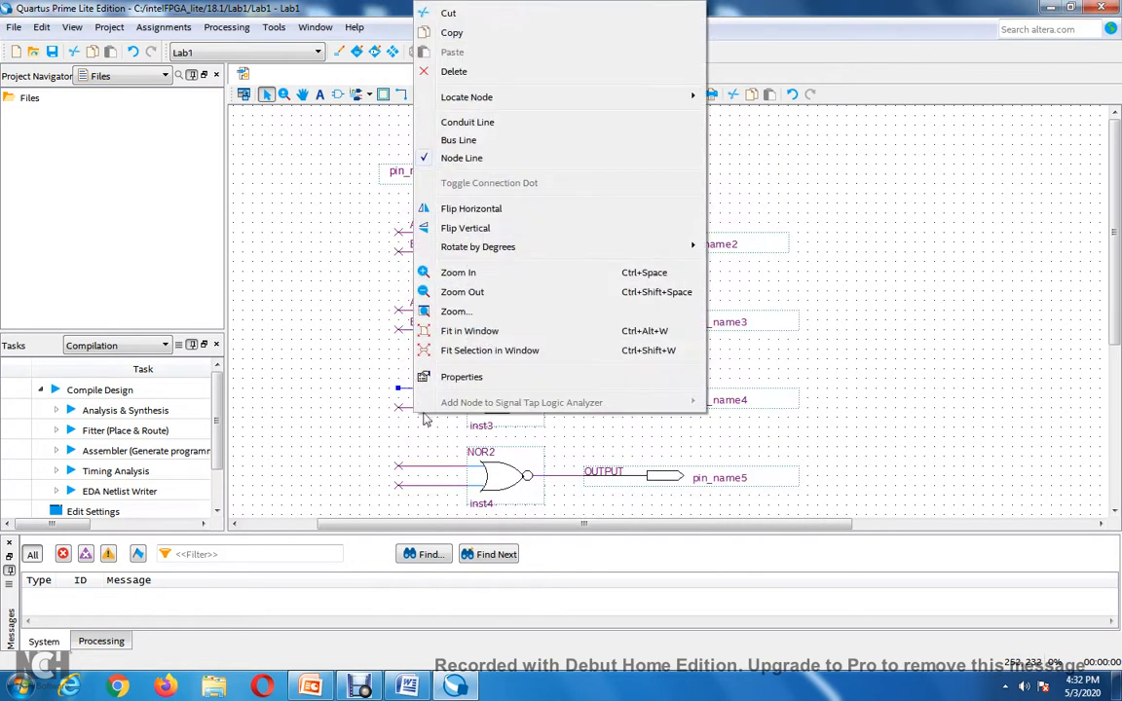
click(443, 376)
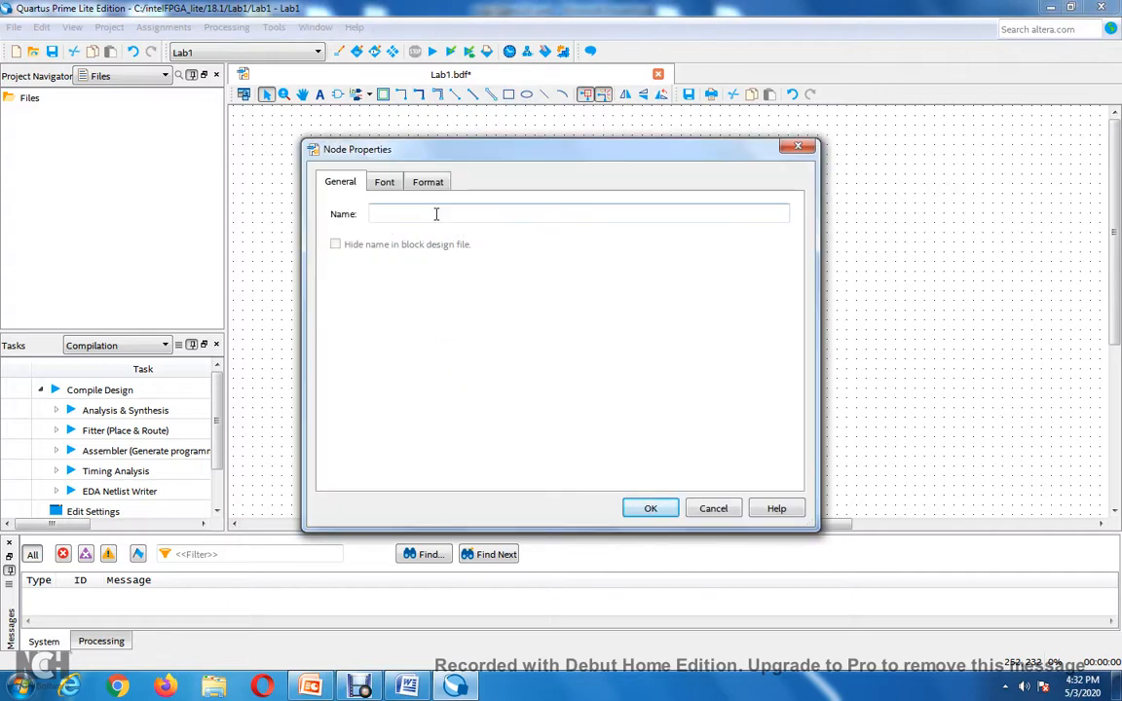
text(A)
click(648, 506)
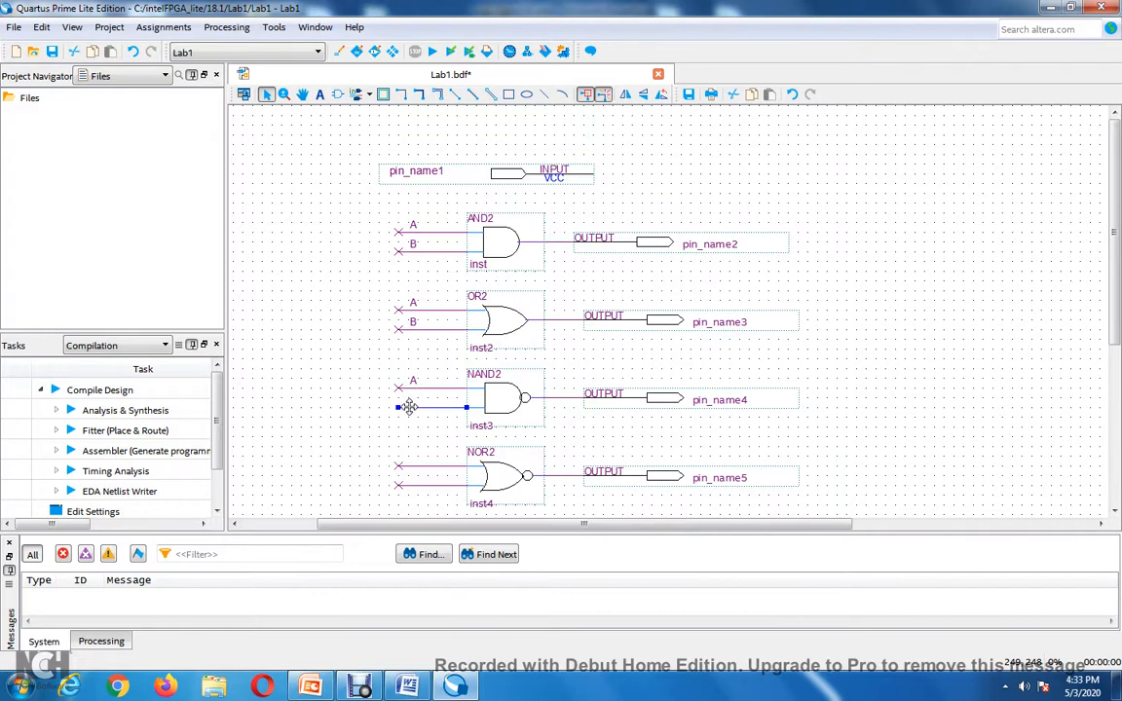
right_click(409, 407)
click(448, 377)
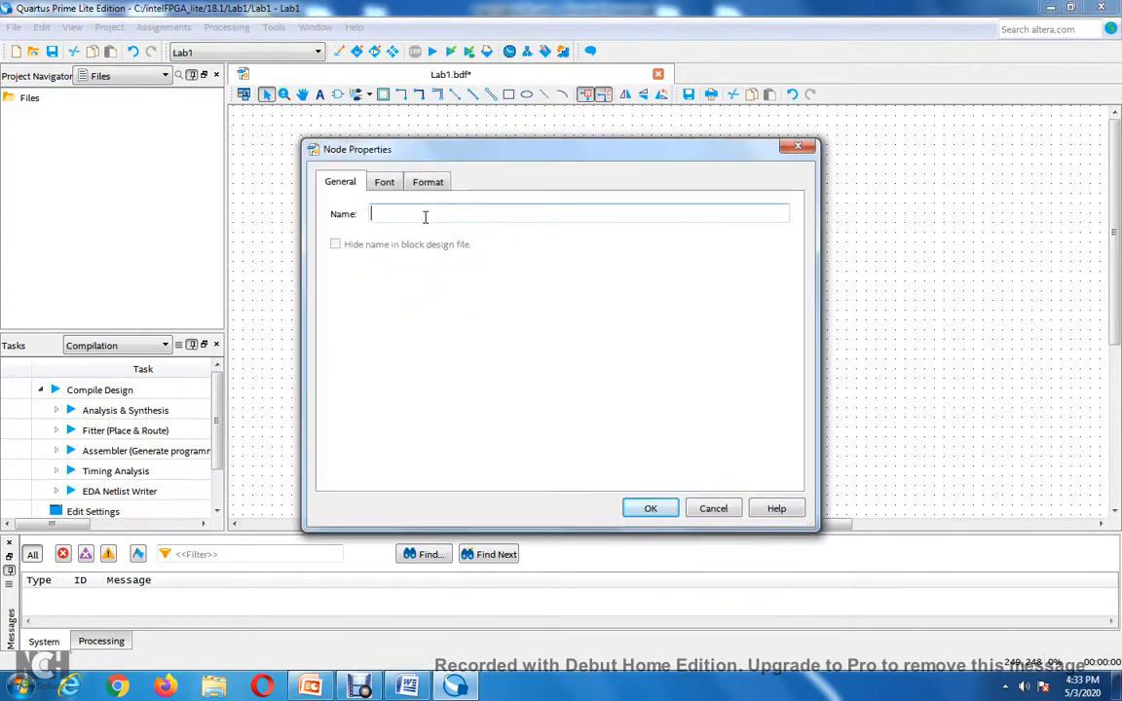
text(B)
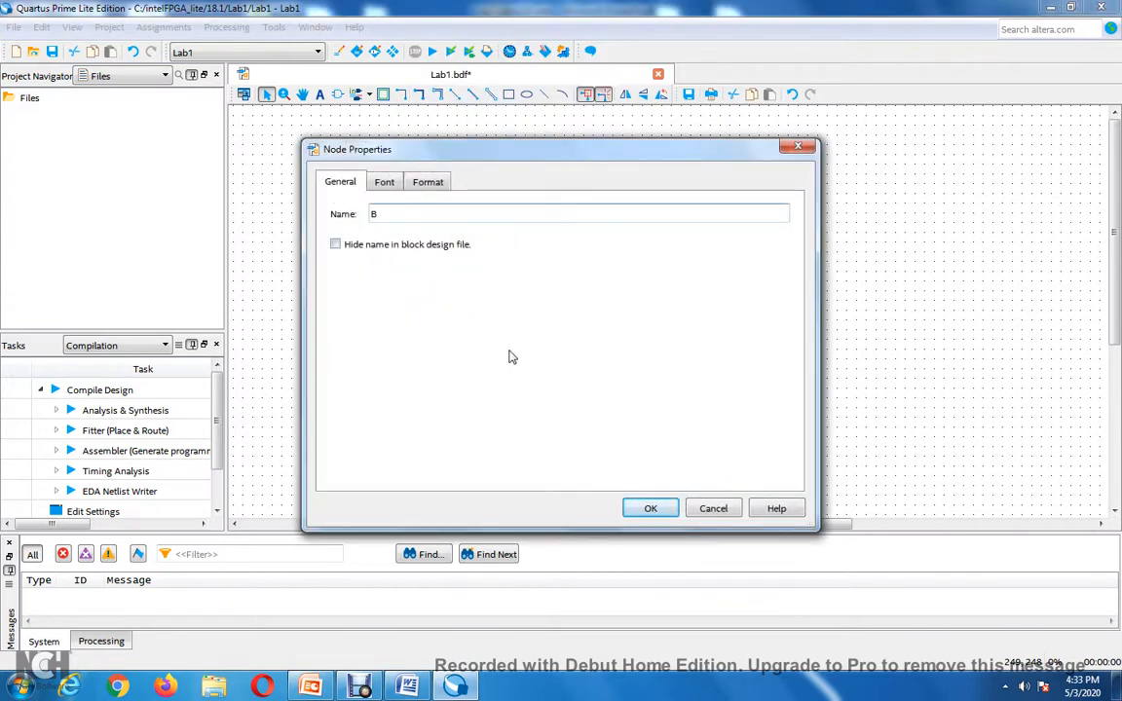
click(646, 506)
Name the NOR2 gate's upper input wire A and its lower input wire B
right_click(410, 465)
click(458, 430)
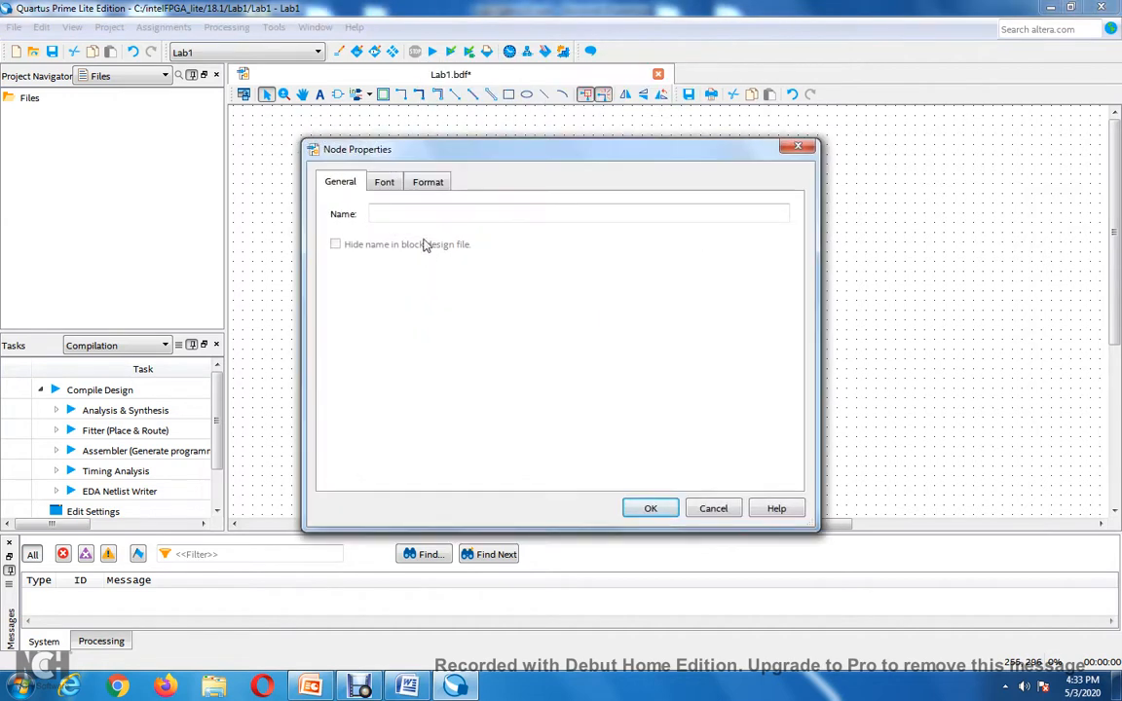
text(A)
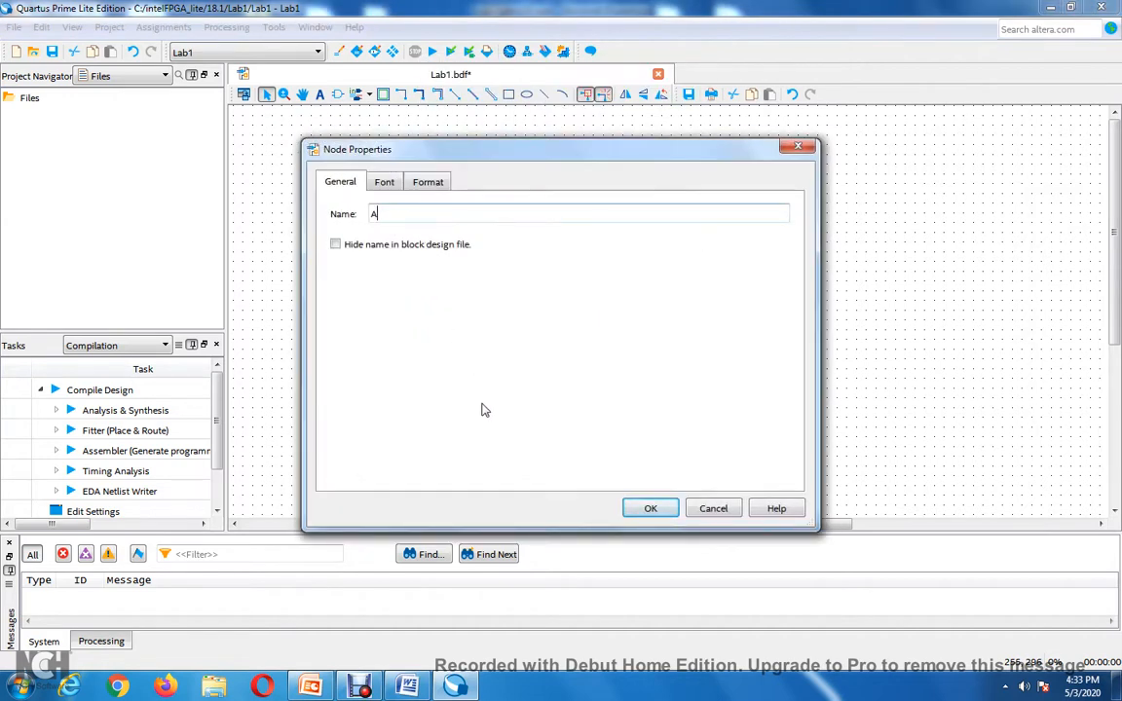
click(647, 506)
scroll(414, 359, down, 2)
right_click(412, 345)
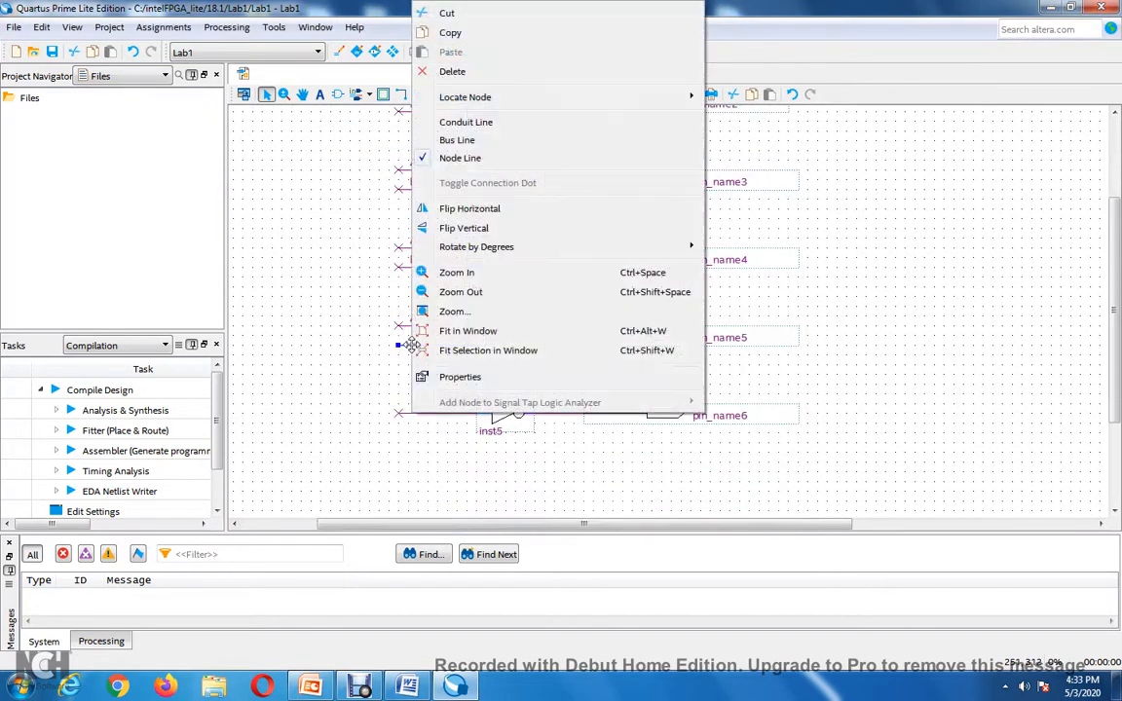
click(457, 376)
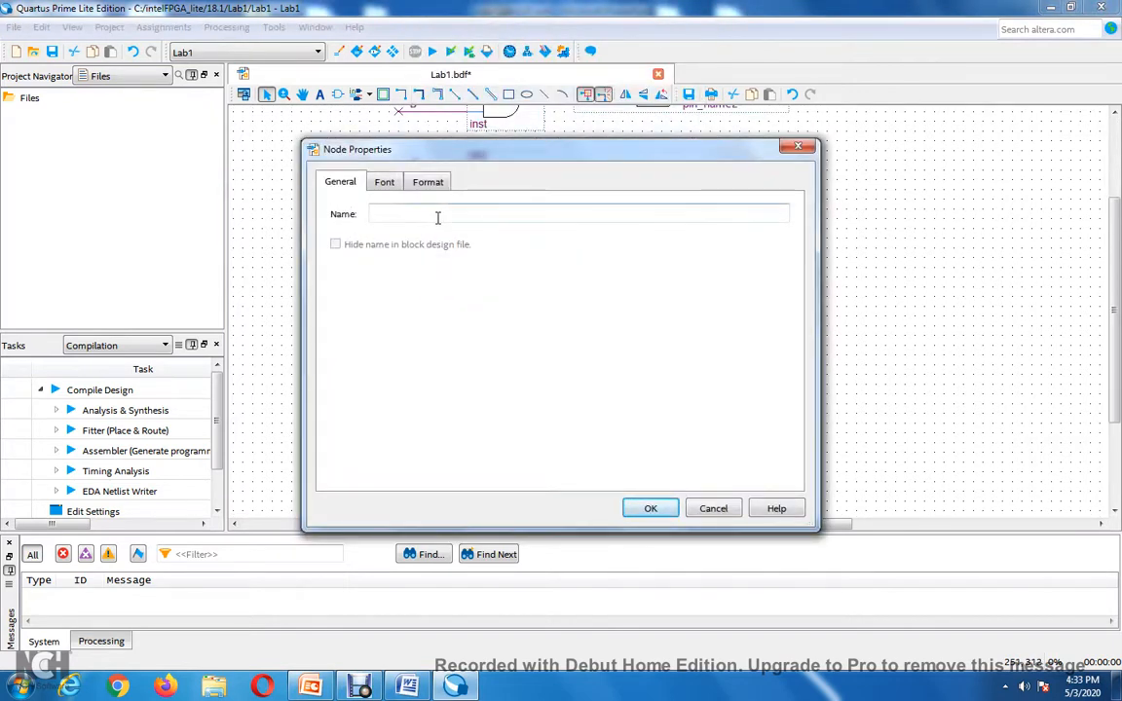
text(B)
click(648, 507)
Name the NOT gate's input wire A
click(404, 413)
right_click(409, 413)
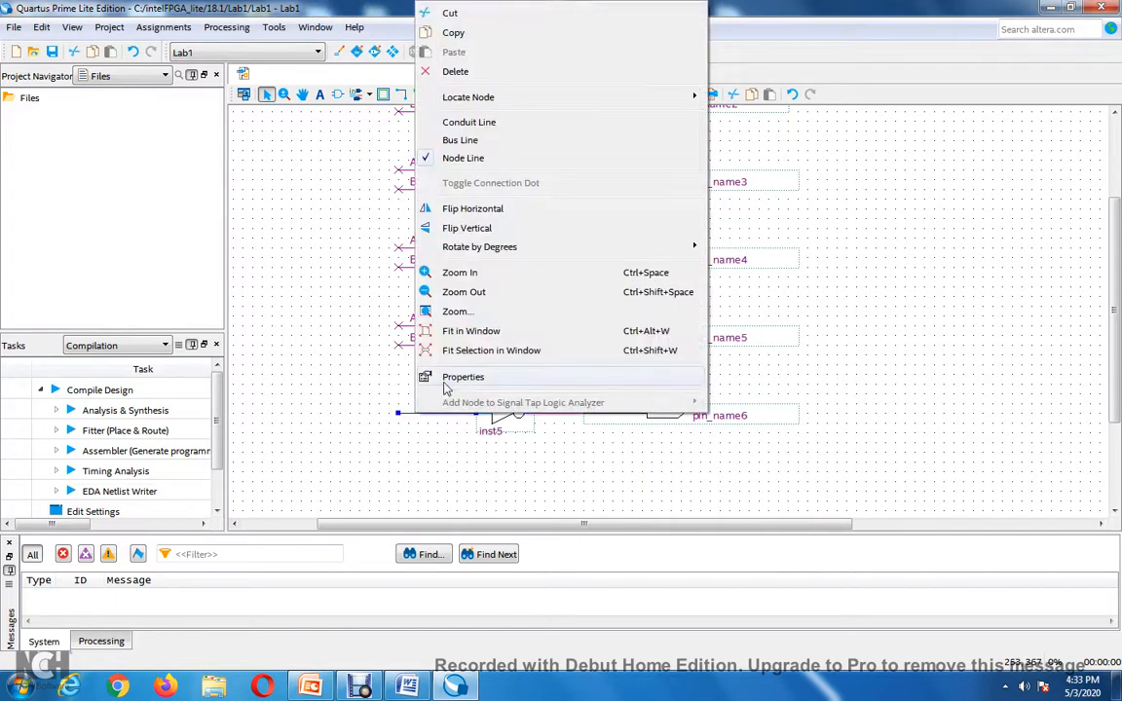
click(448, 378)
text(A)
click(648, 509)
Rename the AND2 gate's output pin as Y_AND
scroll(713, 404, up, 3)
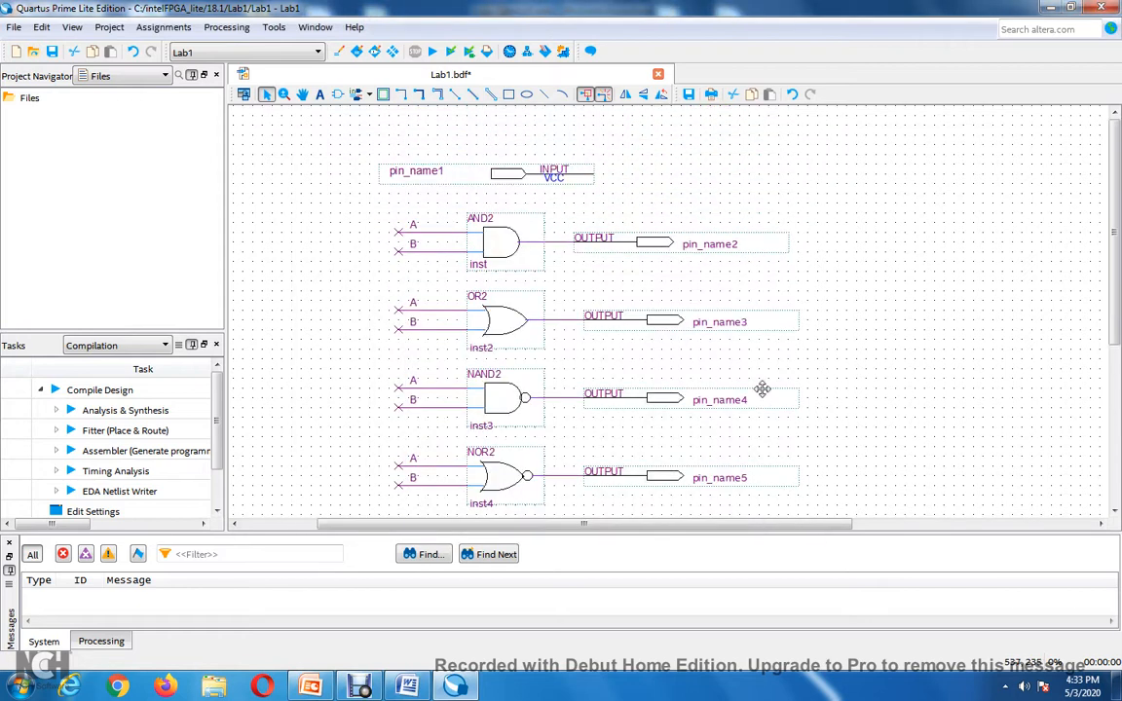
click(696, 244)
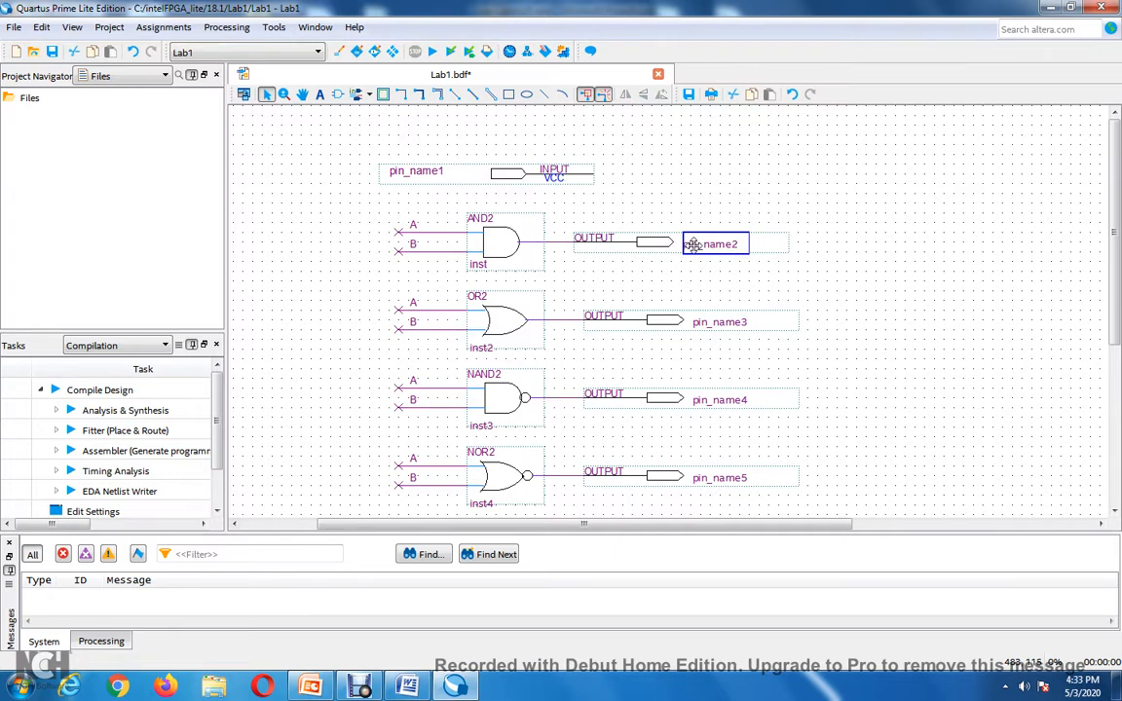
right_click(694, 245)
click(742, 561)
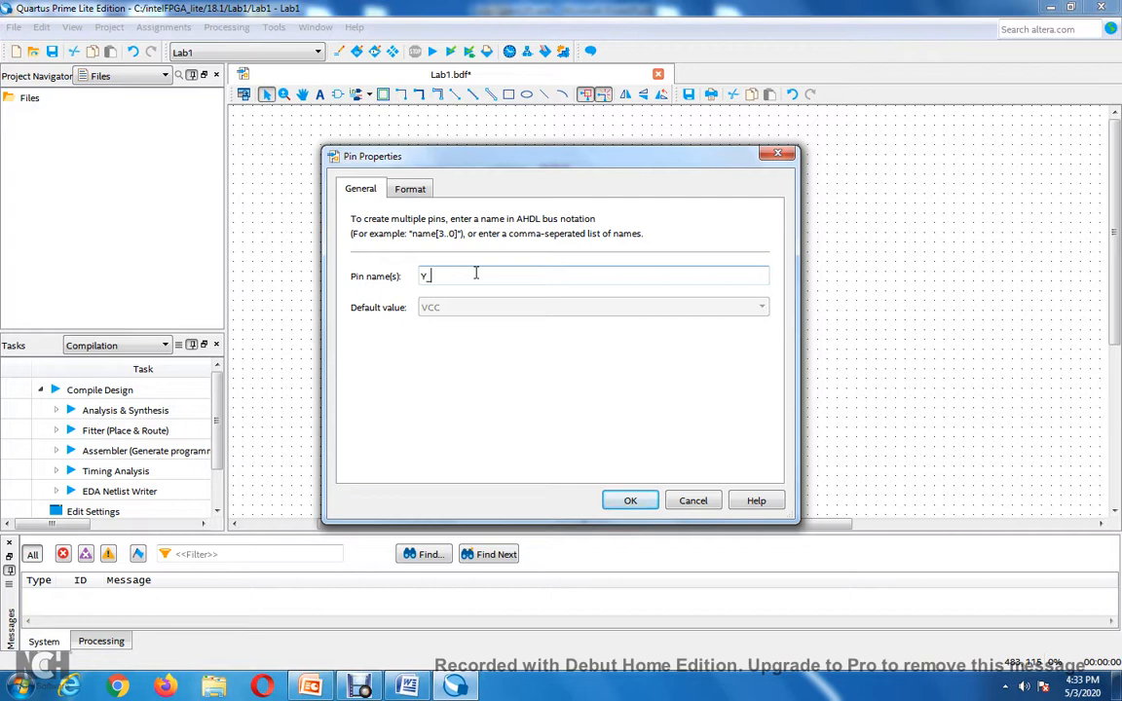
key(Return)
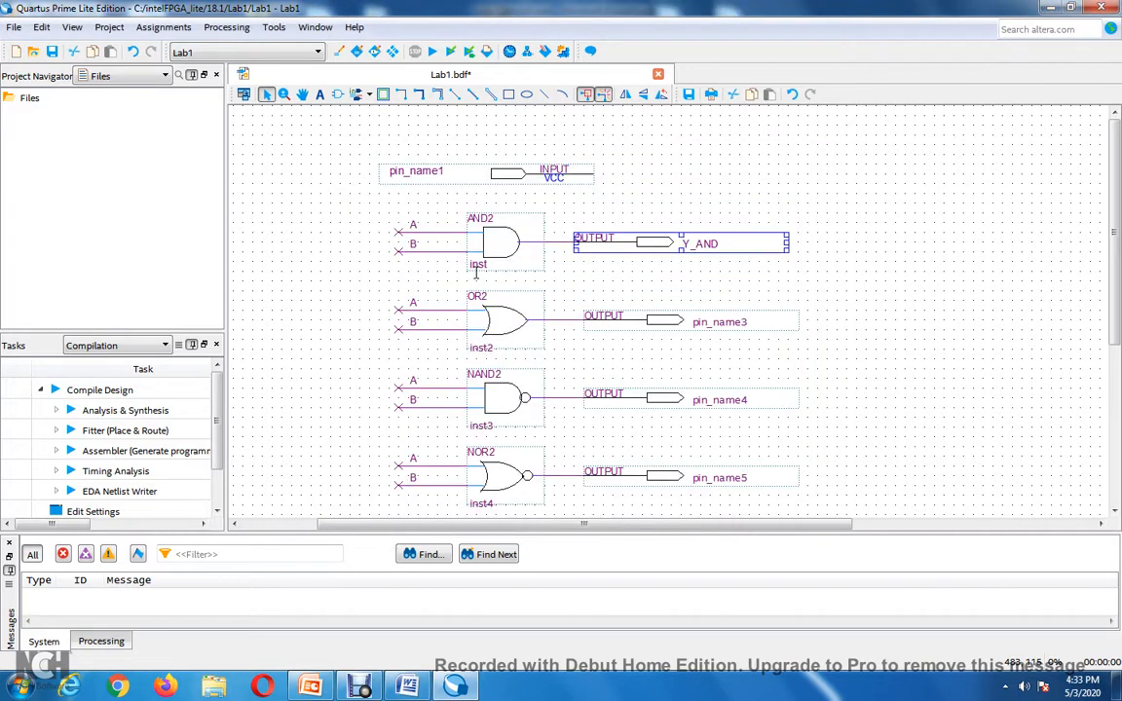
click(873, 343)
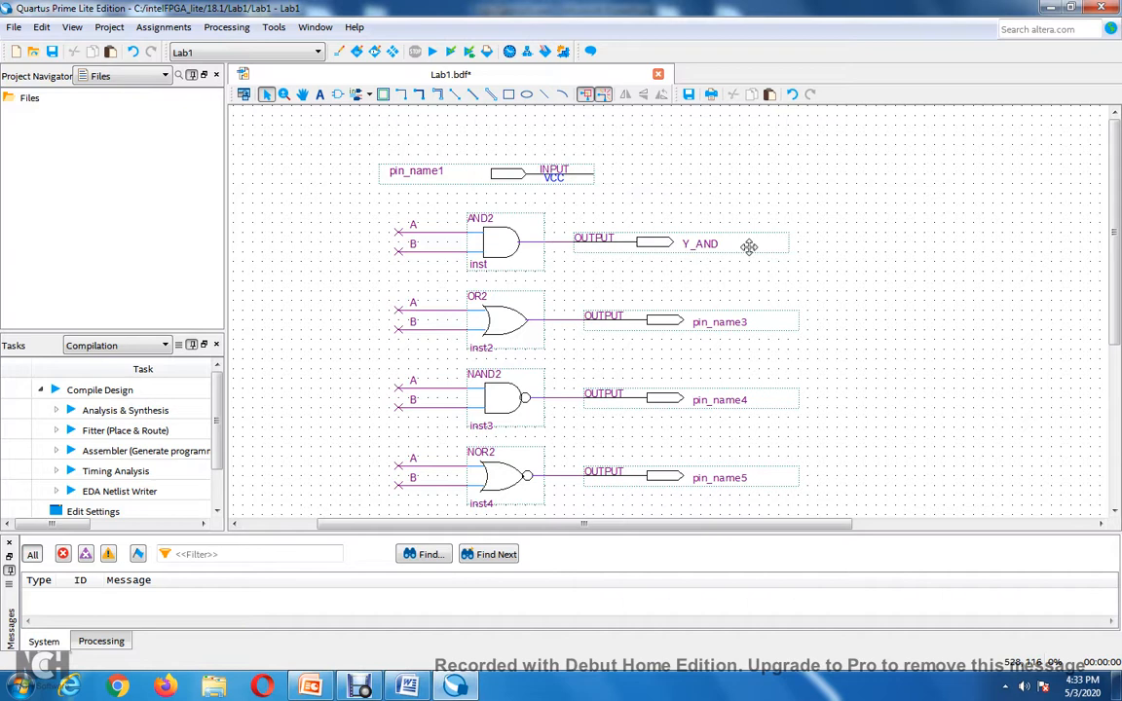
Rename the OR2 gate's output pin as Y_OR
right_click(712, 321)
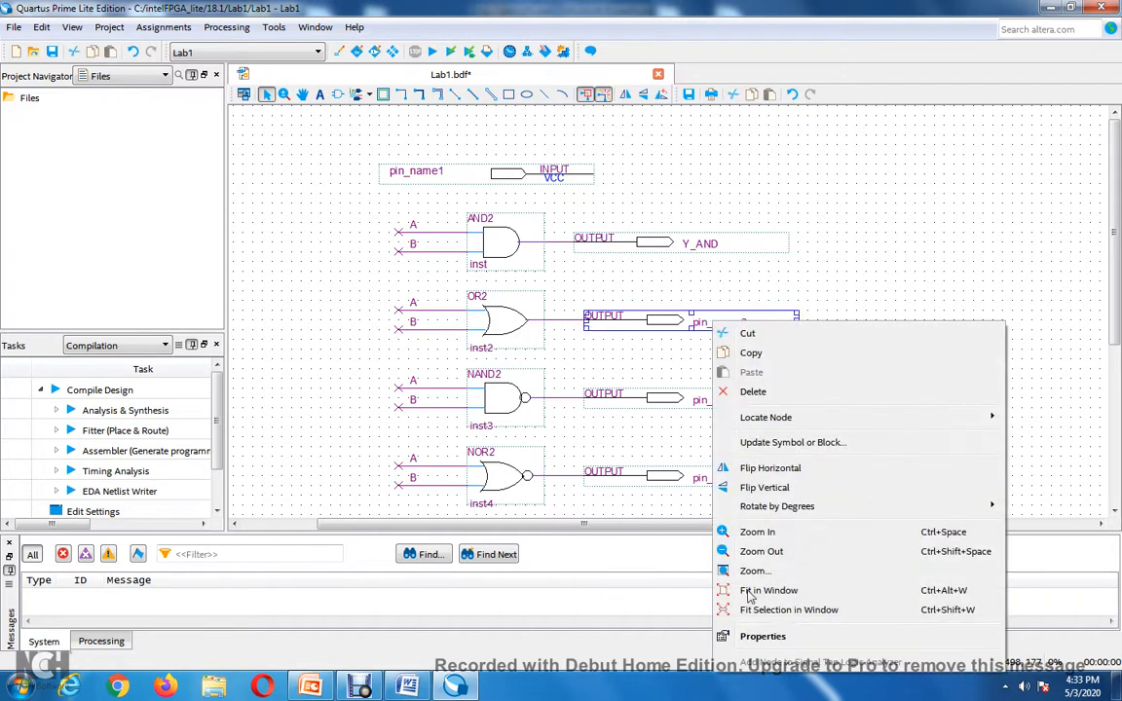
click(760, 636)
click(476, 278)
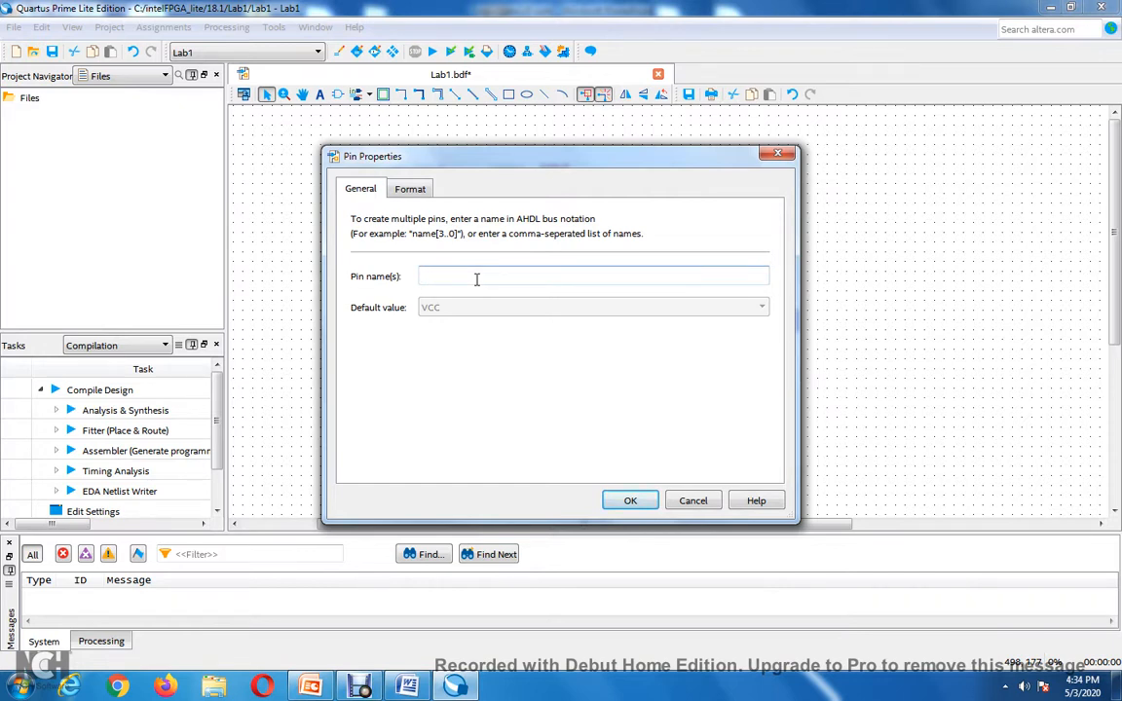
key(Return)
Rename the NAND2 gate's output pin as Y_NAND
scroll(786, 392, down, 1)
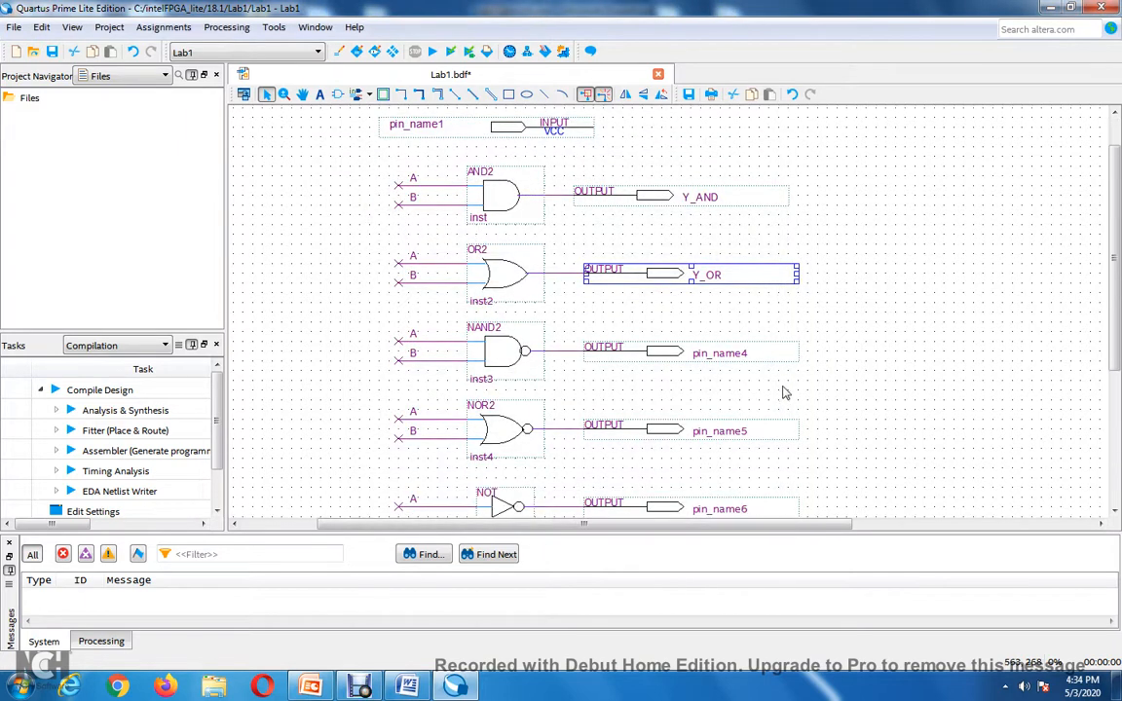
click(720, 351)
right_click(720, 351)
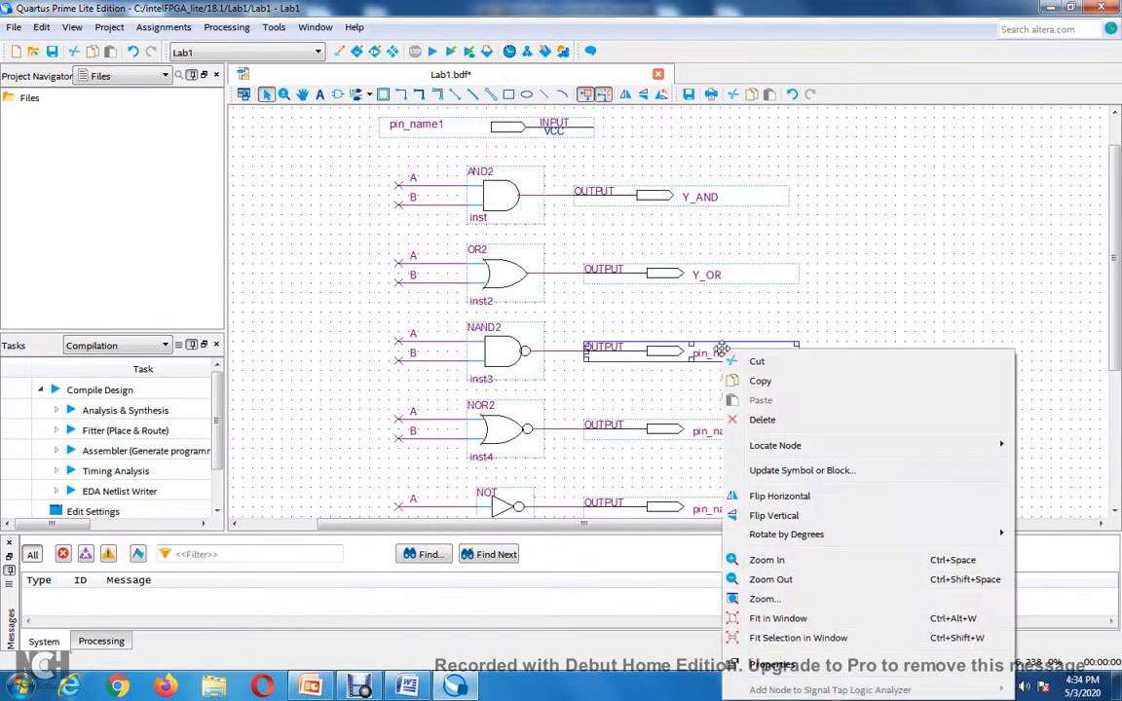
click(772, 664)
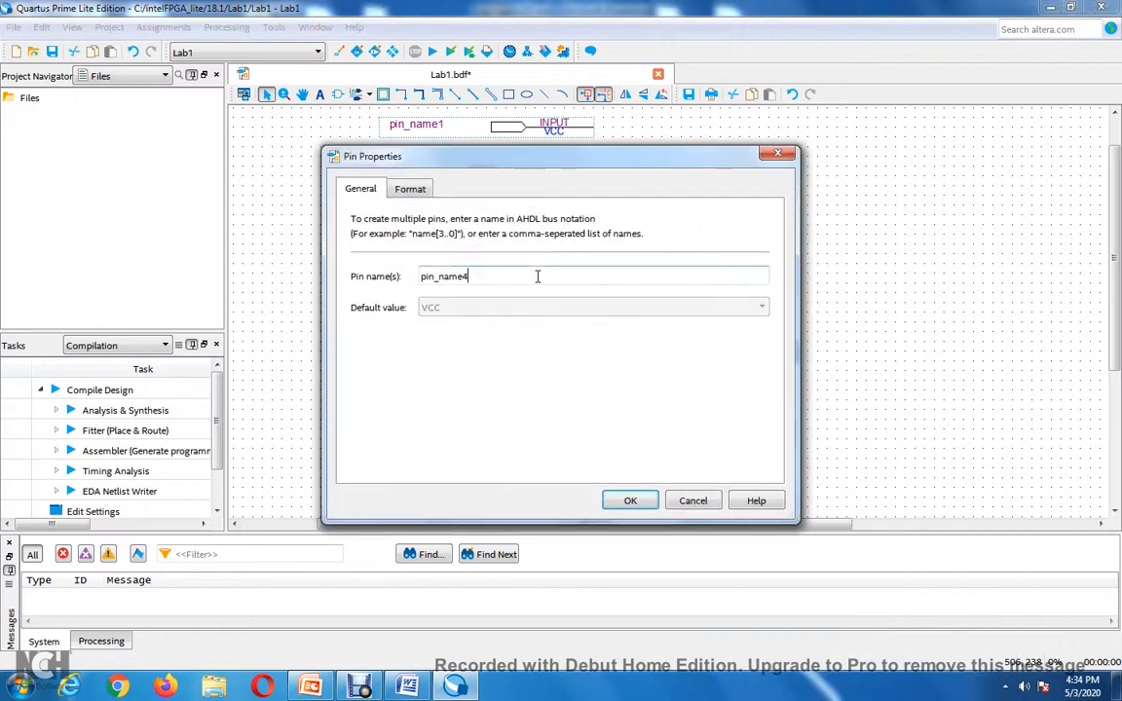
key(BackSpace)
key(BackSpace)
key(BackSpace)
key(BackSpace)
key(BackSpace)
key(BackSpace)
key(BackSpace)
key(BackSpace)
key(BackSpace)
text(Y_NA)
key(Return)
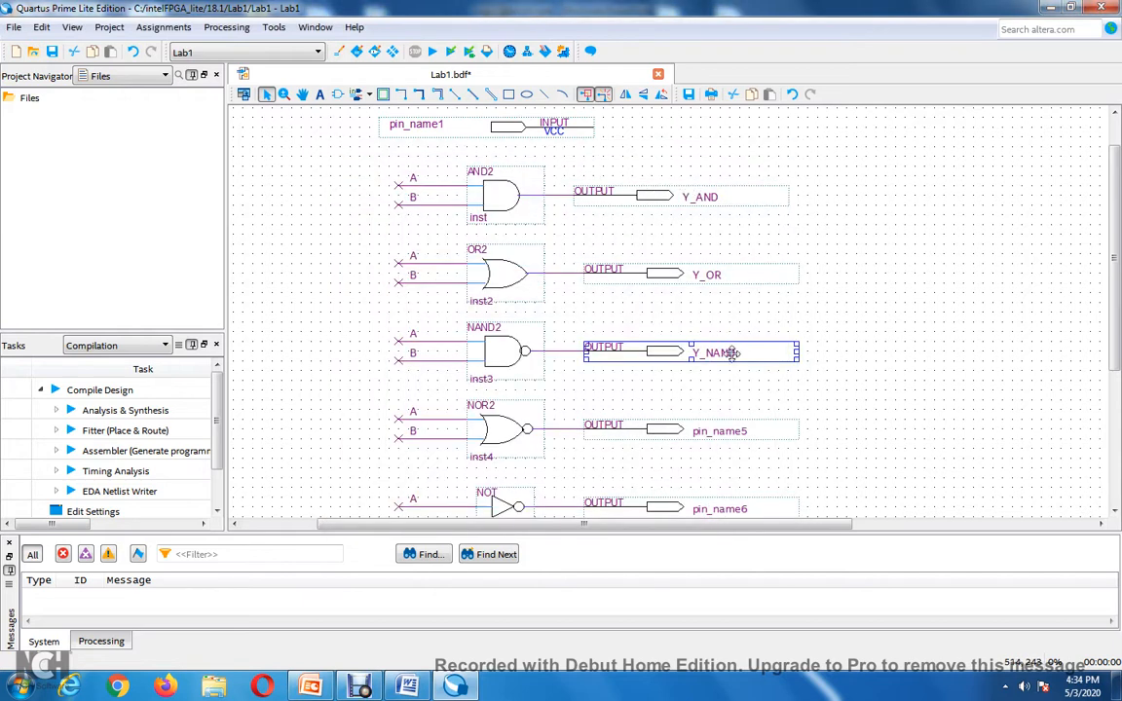
Rename the NOR2 gate's output pin as Y_NOR, with NOR in capitals
right_click(724, 428)
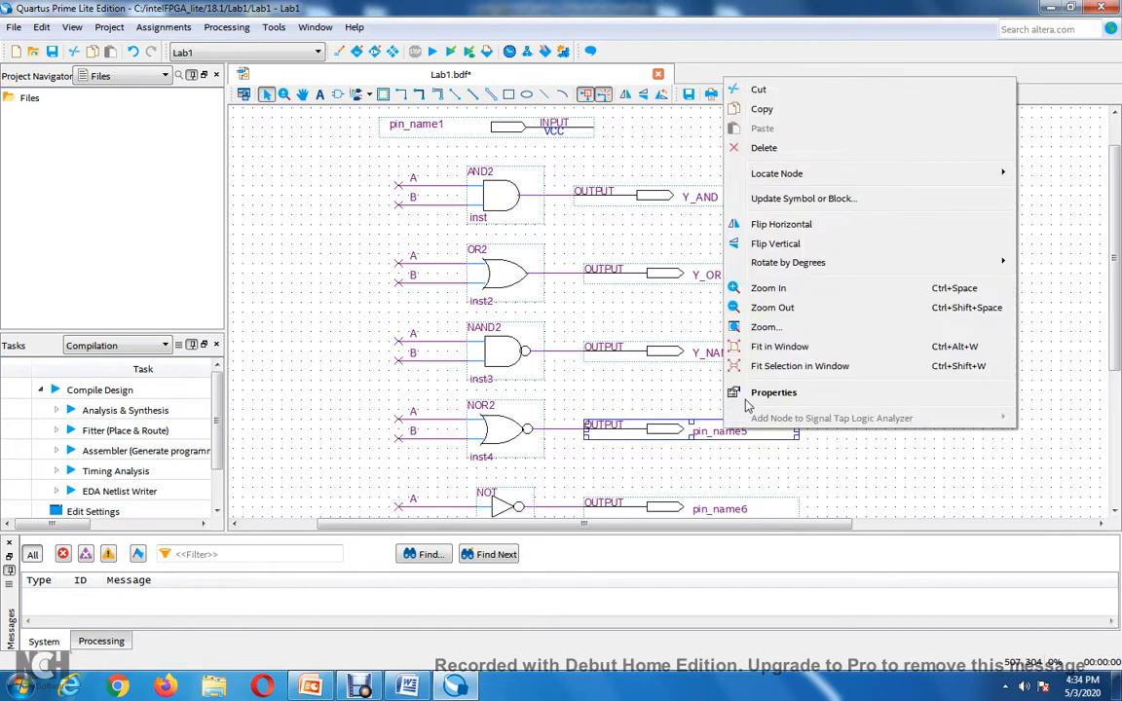
click(541, 394)
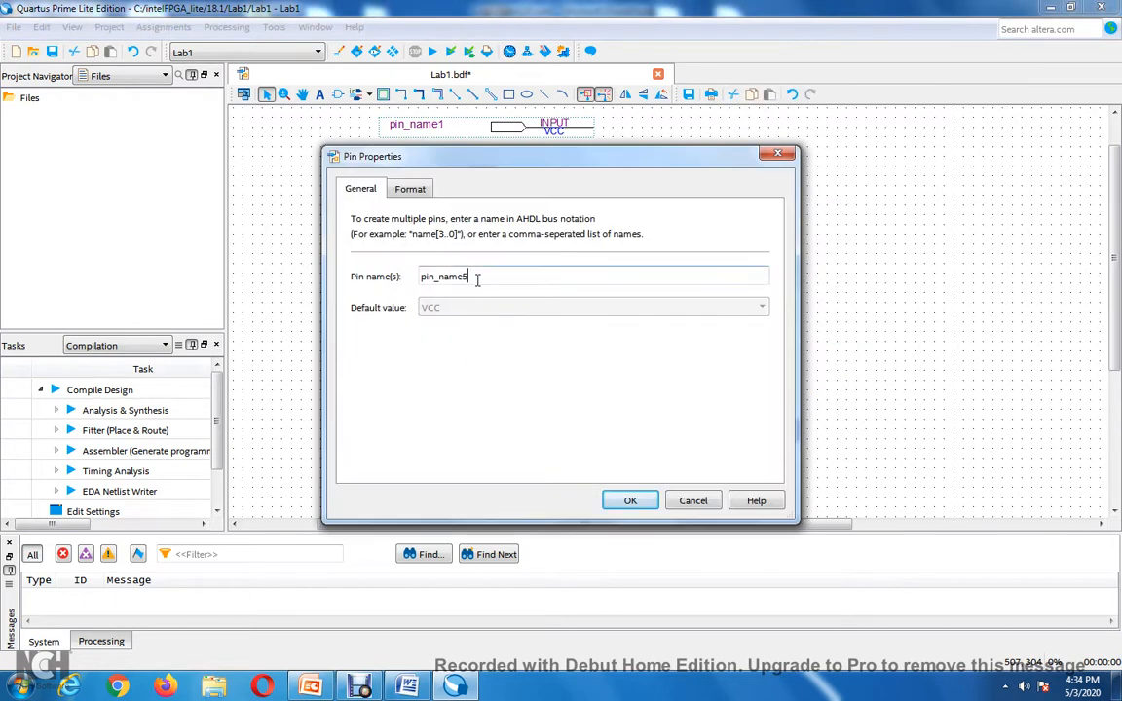
key(BackSpace)
key(BackSpace)
key(BackSpace)
key(BackSpace)
key(BackSpace)
key(Return)
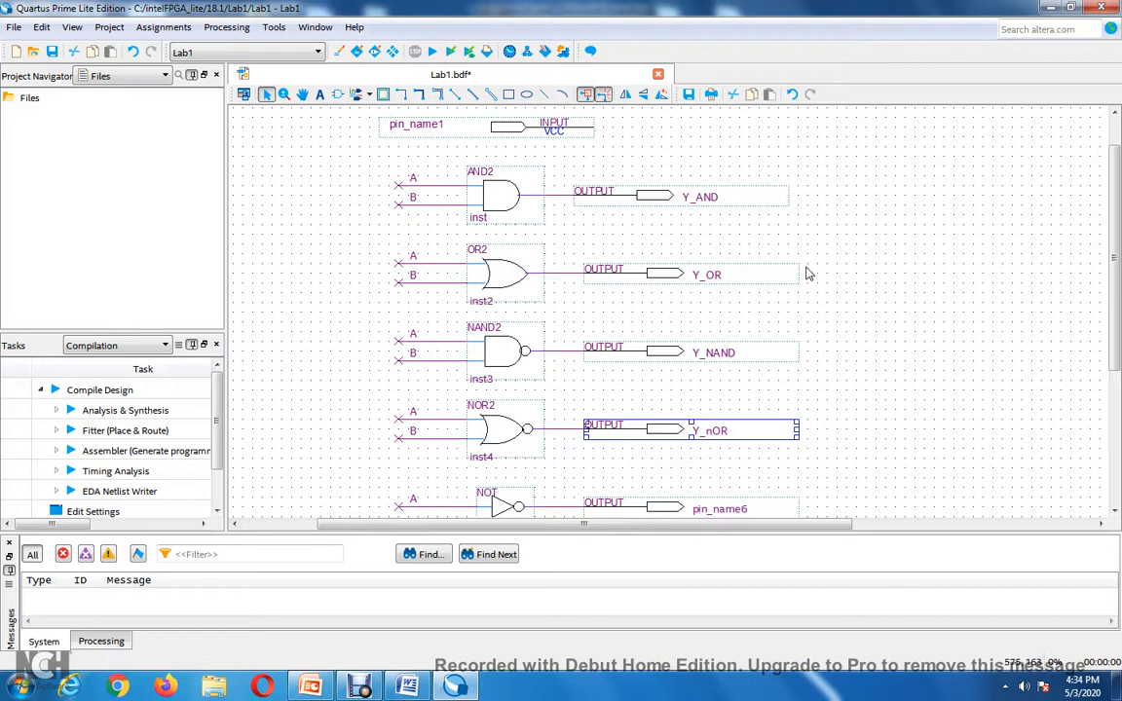
right_click(714, 431)
click(750, 392)
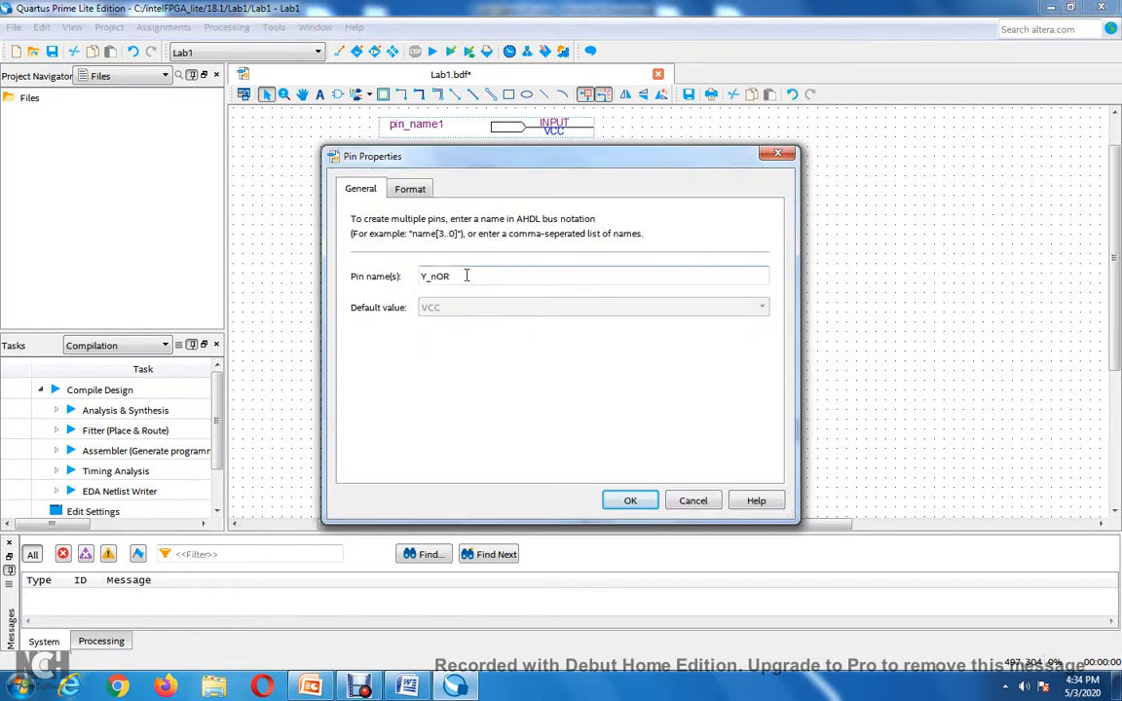
key(BackSpace)
key(BackSpace)
key(BackSpace)
text(NOR)
key(Return)
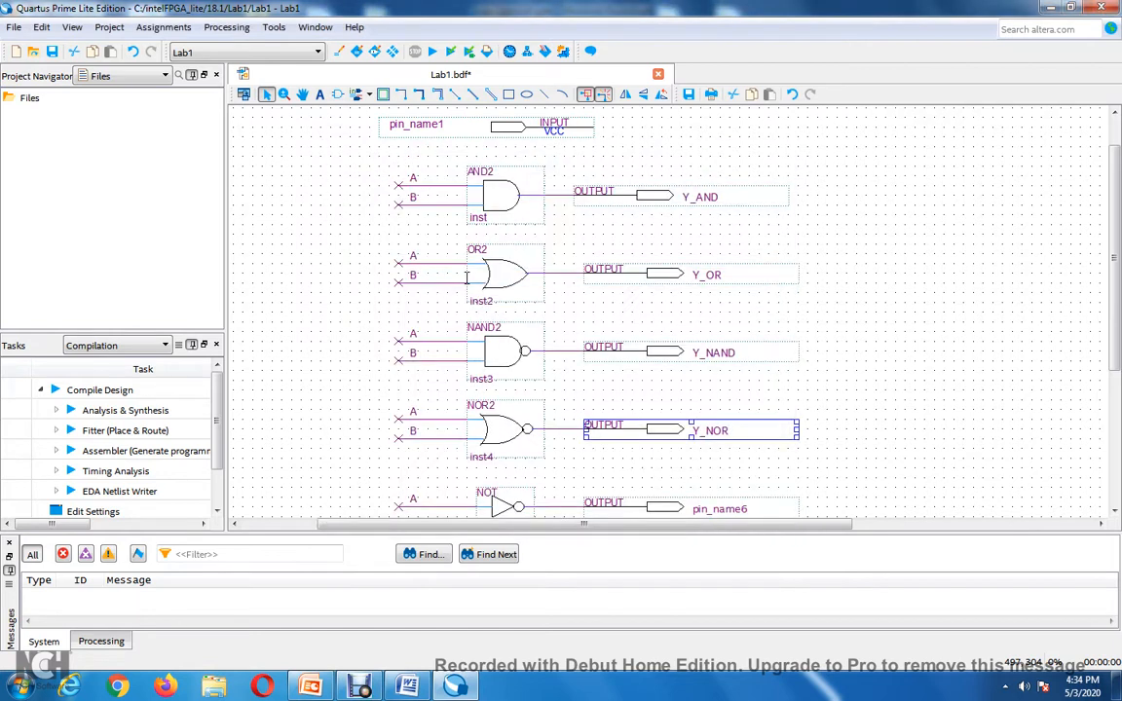
Rename the NOT gate's output pin as Y_INV
scroll(881, 323, down, 2)
click(700, 323)
right_click(687, 323)
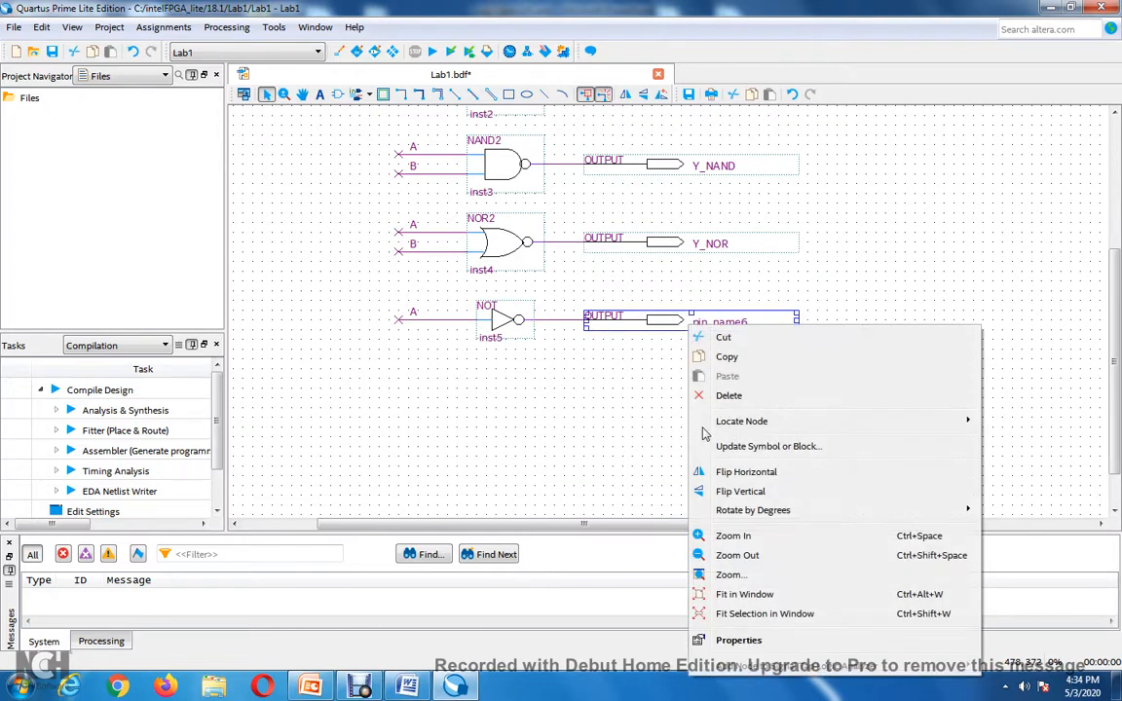
click(726, 639)
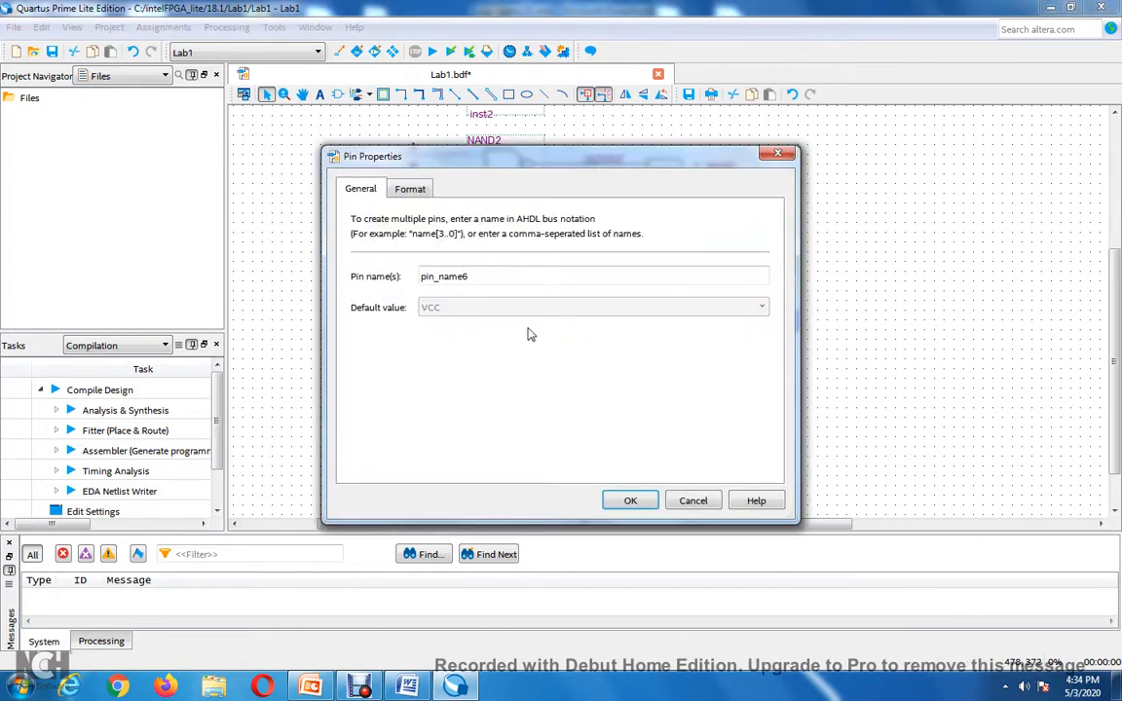
click(522, 279)
key(BackSpace)
key(BackSpace)
key(BackSpace)
key(BackSpace)
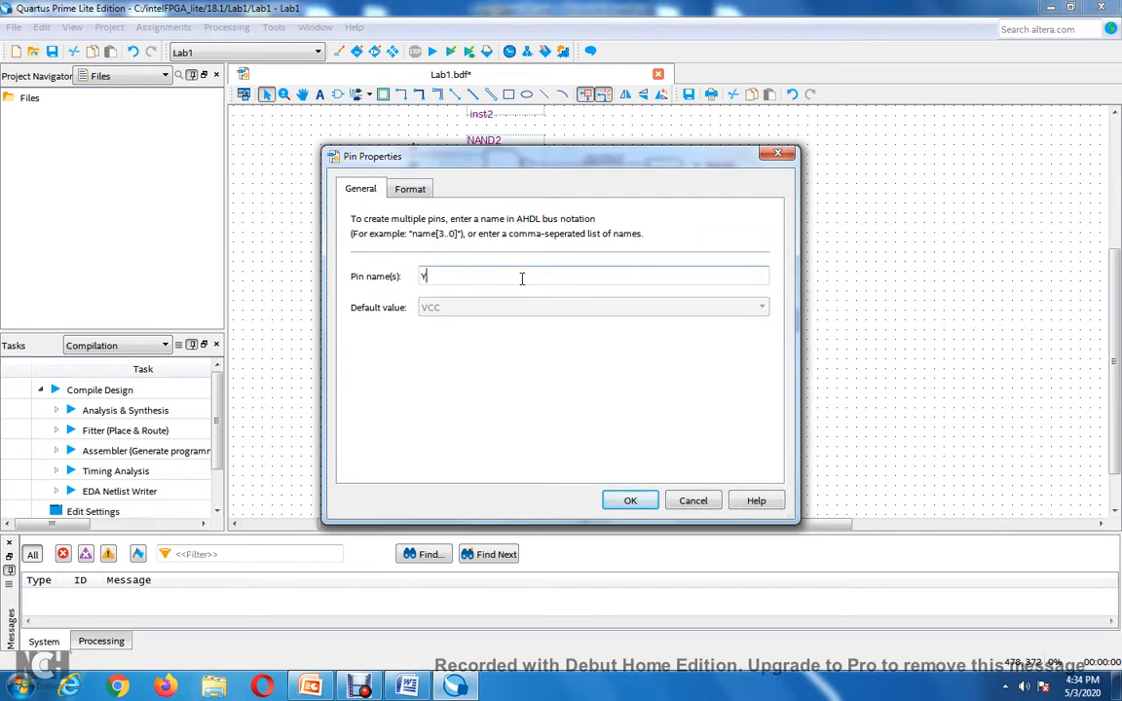
text(Y_INV)
key(Return)
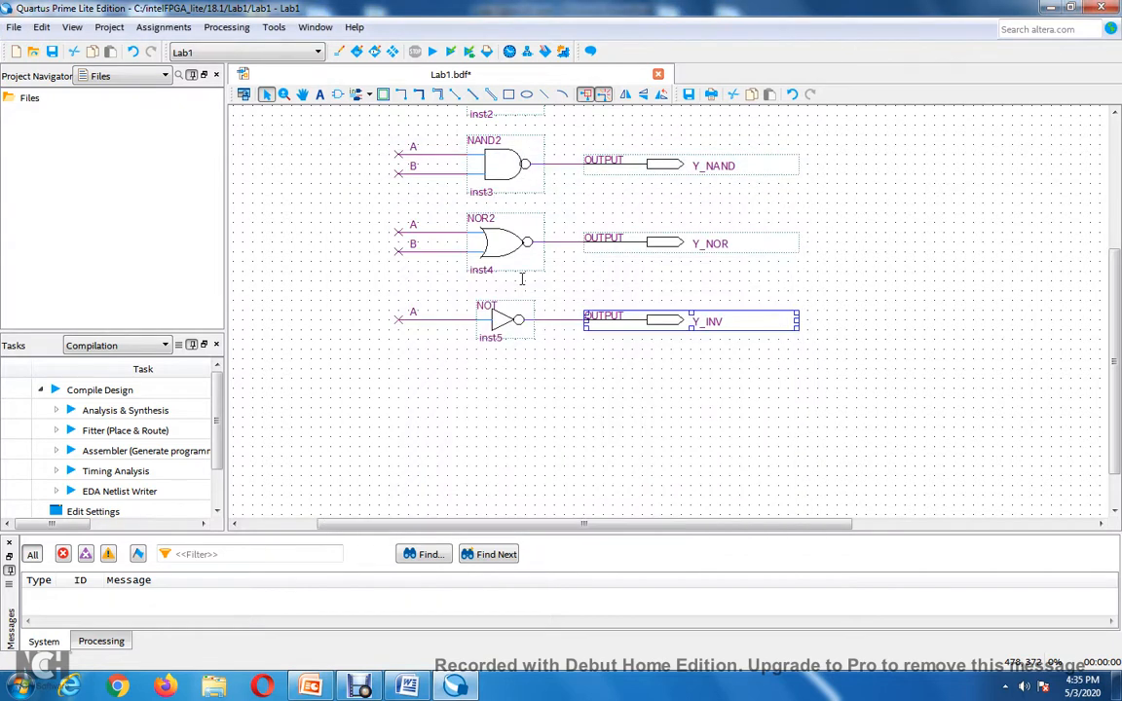
Set the names of the input pin above the AND2 gate to the comma-separated list A, B
scroll(338, 322, up, 3)
click(338, 321)
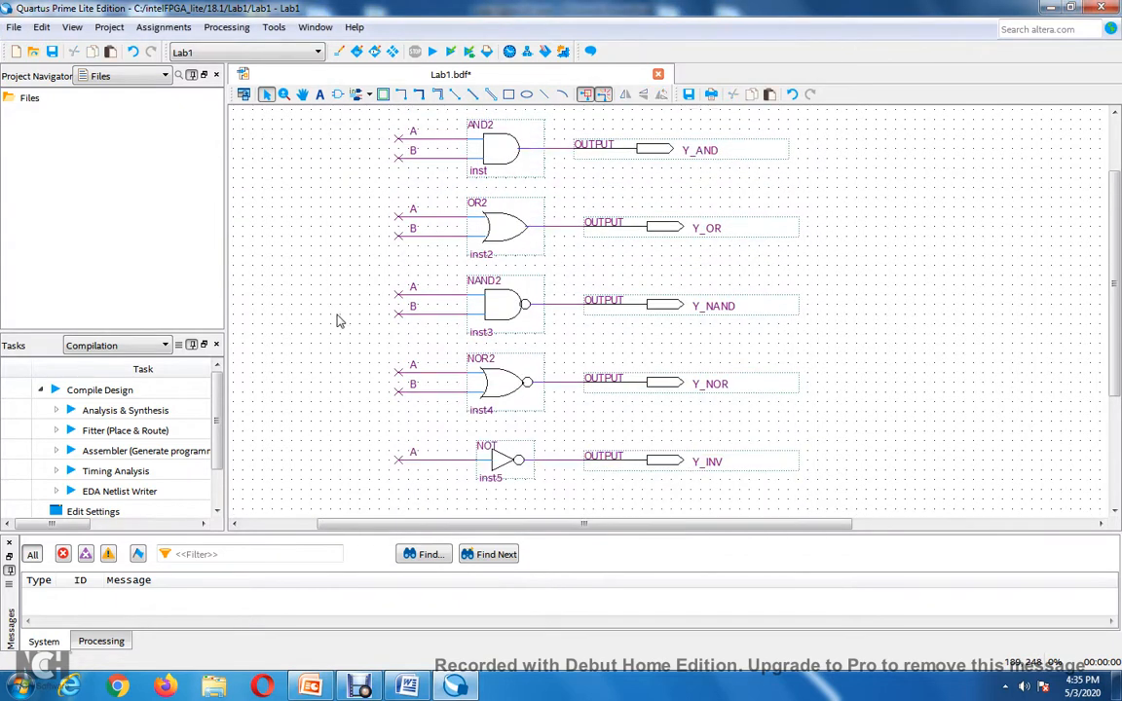
ctrl+scroll(832, 332, down, 1)
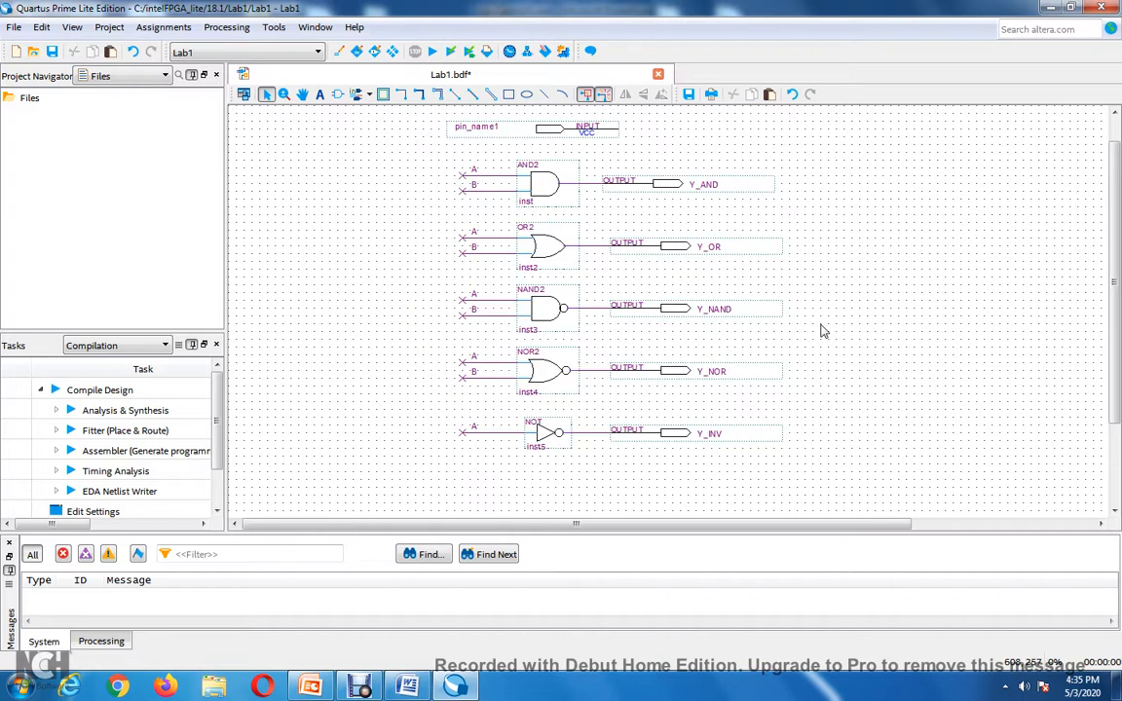
scroll(821, 332, down, 1)
scroll(821, 331, up, 1)
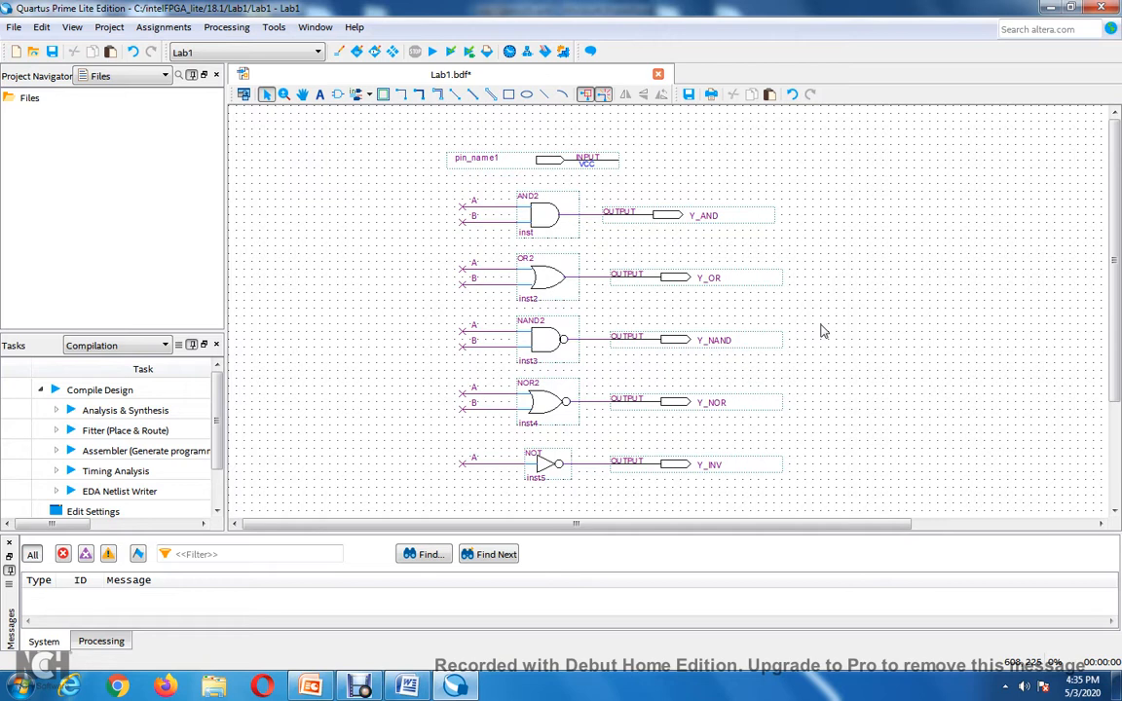
click(543, 164)
right_click(542, 162)
click(613, 487)
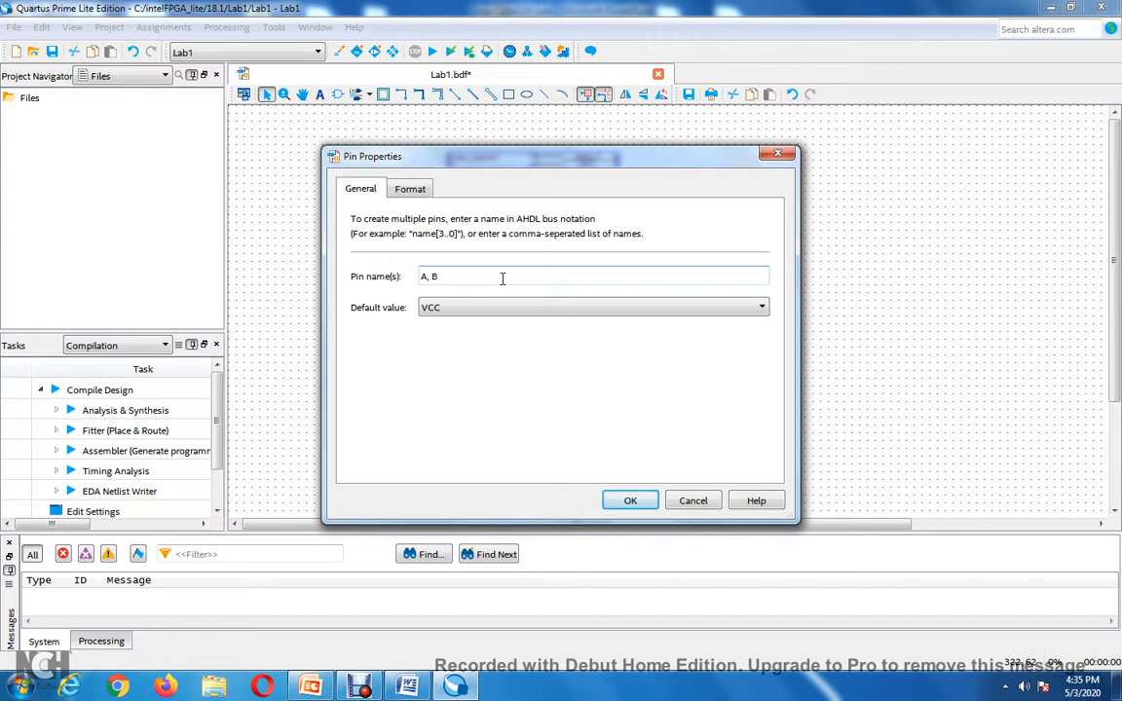
click(623, 502)
click(458, 158)
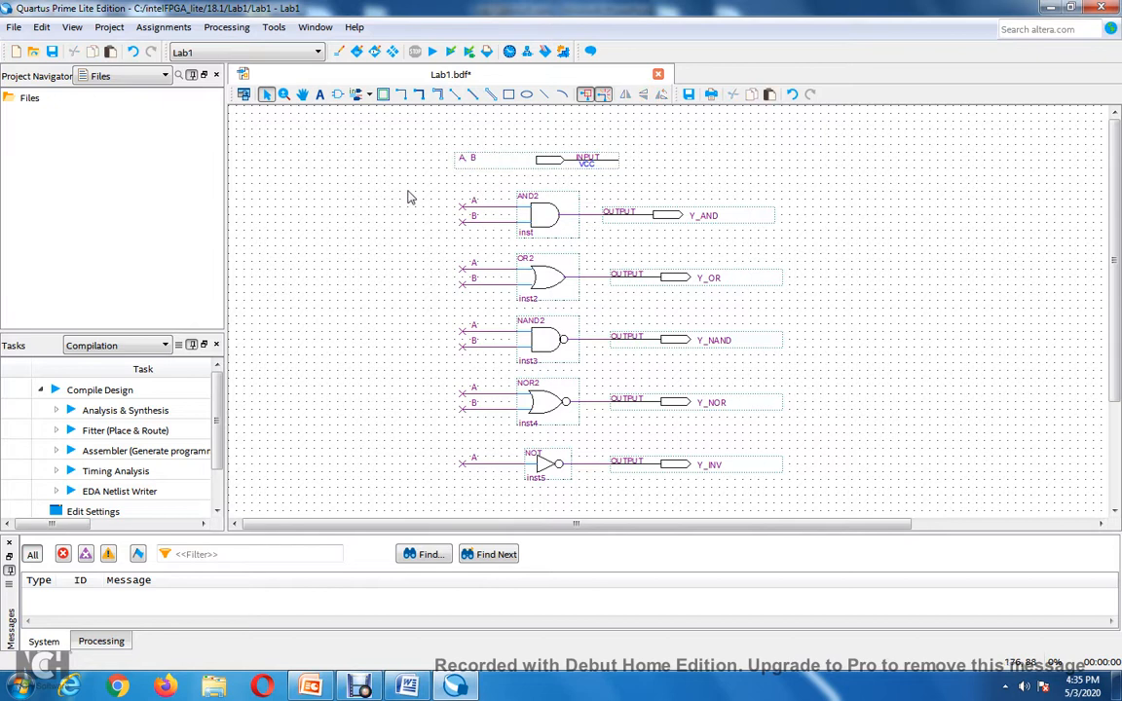
Check the gate schematic against the reference slide in PowerPoint, return to Quartus and save Lab1.bdf
click(310, 685)
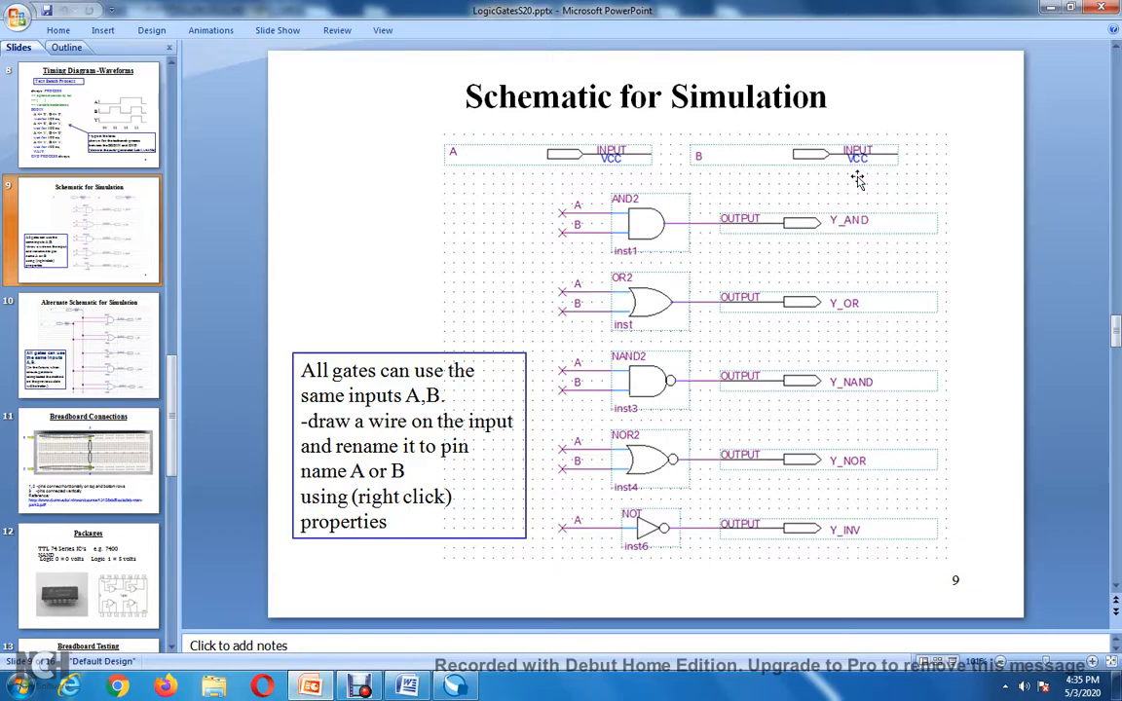
click(456, 685)
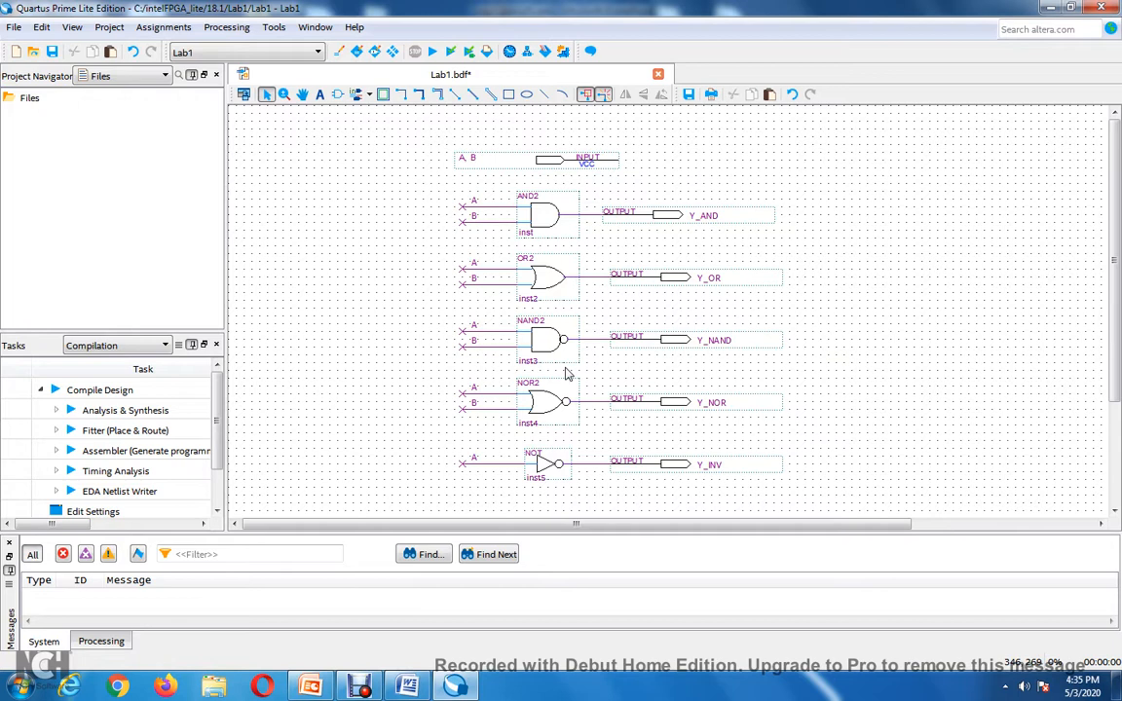
click(51, 52)
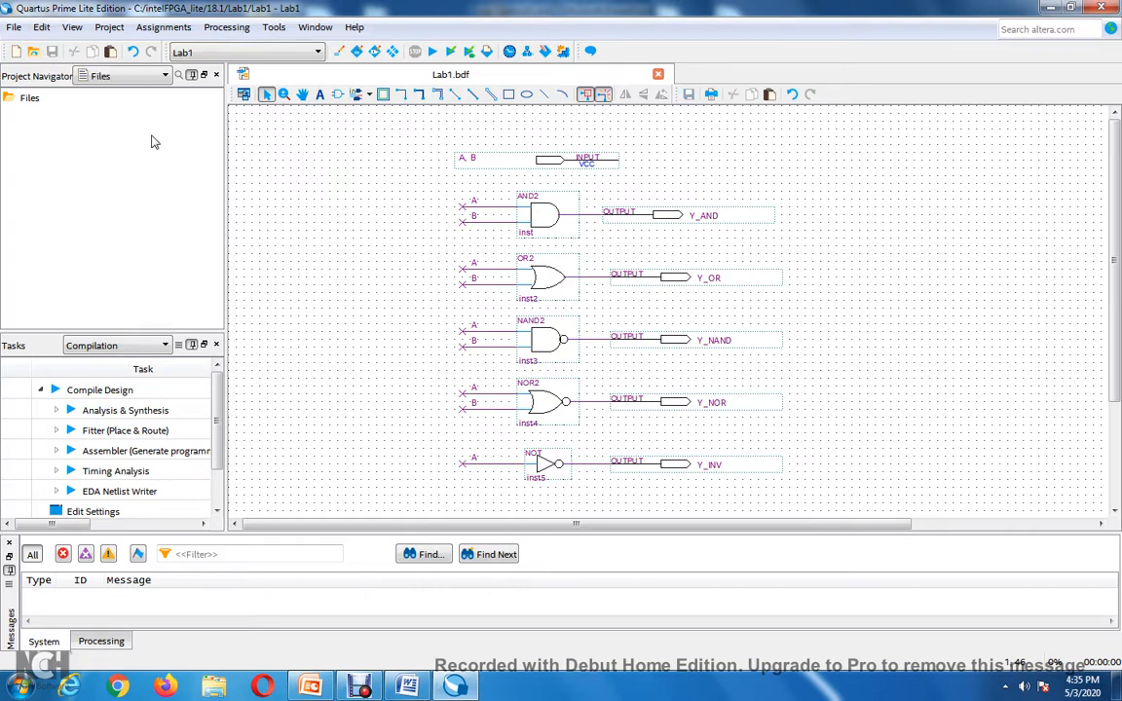
Examine the instance names beneath the AND2, OR2, NAND2 and NOR2 gates in the schematic
scroll(327, 203, down, 2)
scroll(331, 203, up, 2)
ctrl+scroll(368, 248, up, 2)
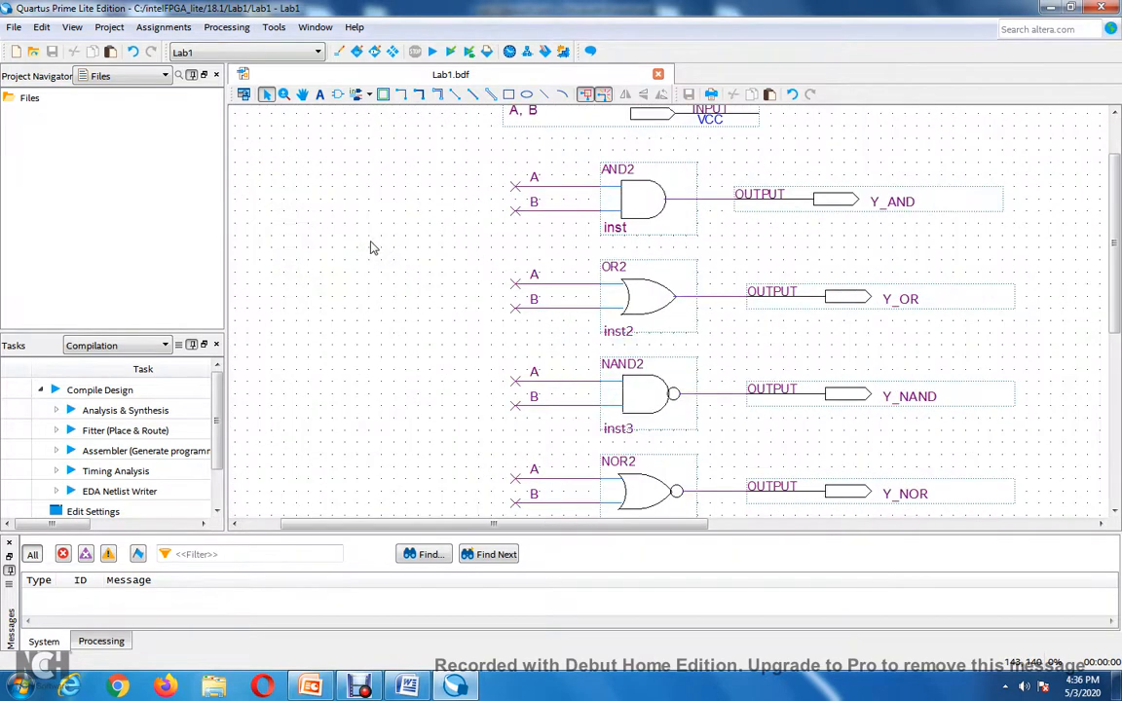
click(614, 224)
click(495, 239)
click(617, 332)
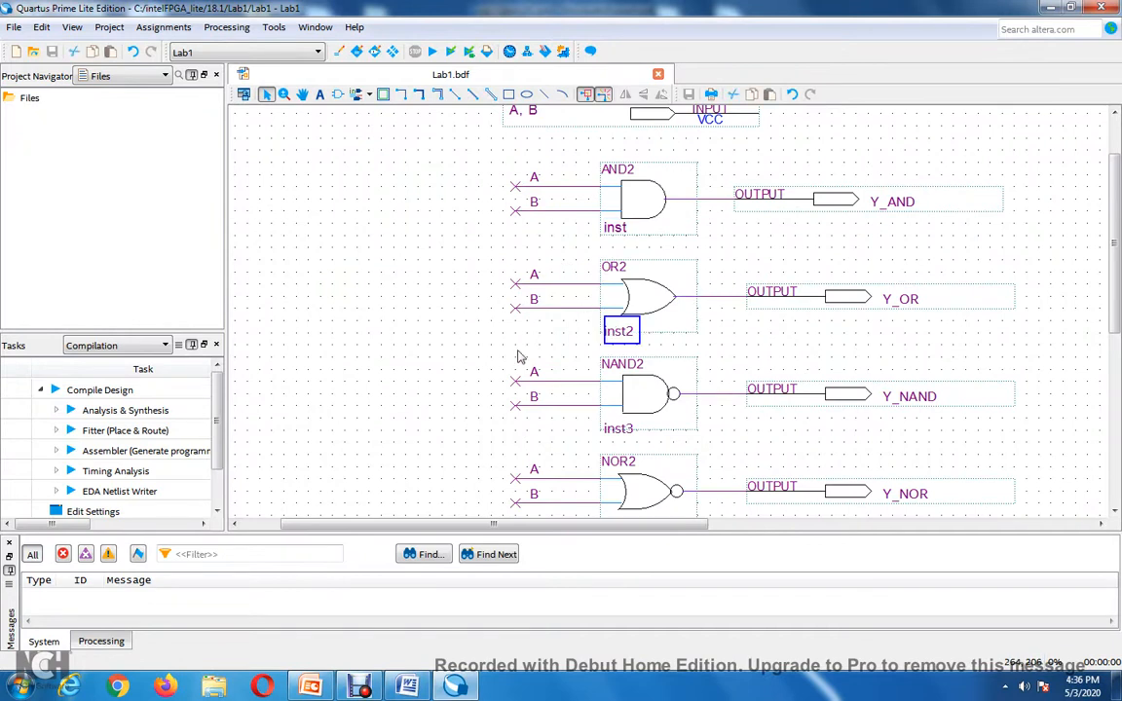
click(447, 362)
click(615, 425)
scroll(360, 382, down, 1)
click(359, 383)
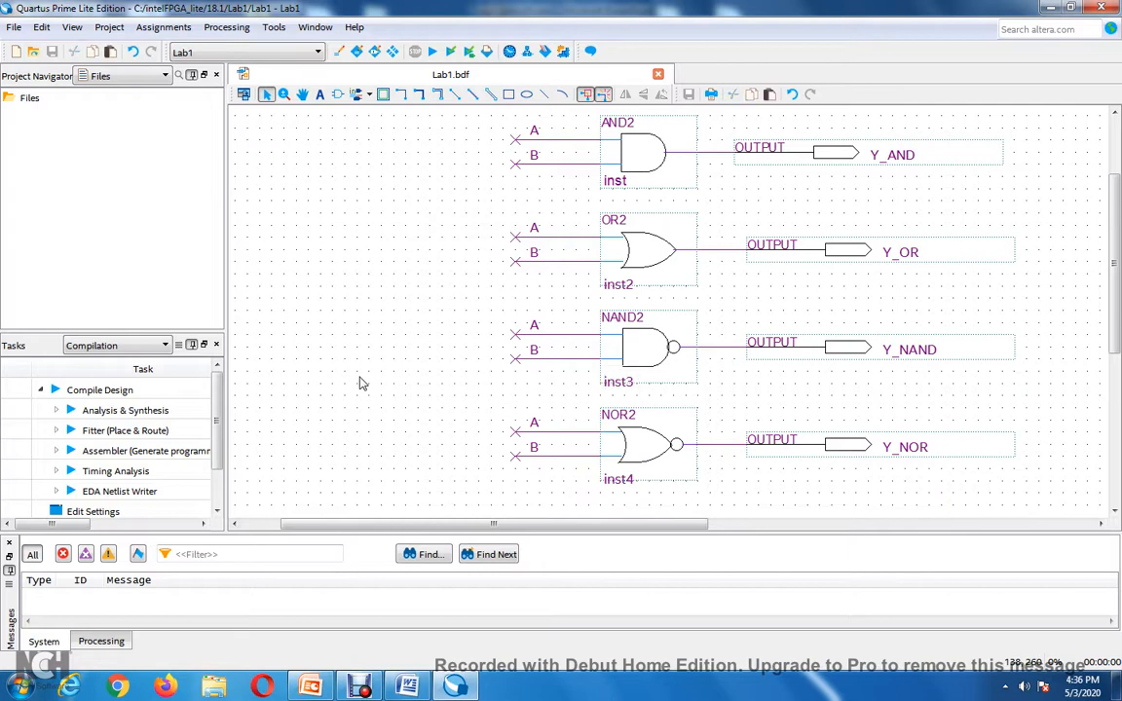
ctrl+scroll(360, 382, down, 2)
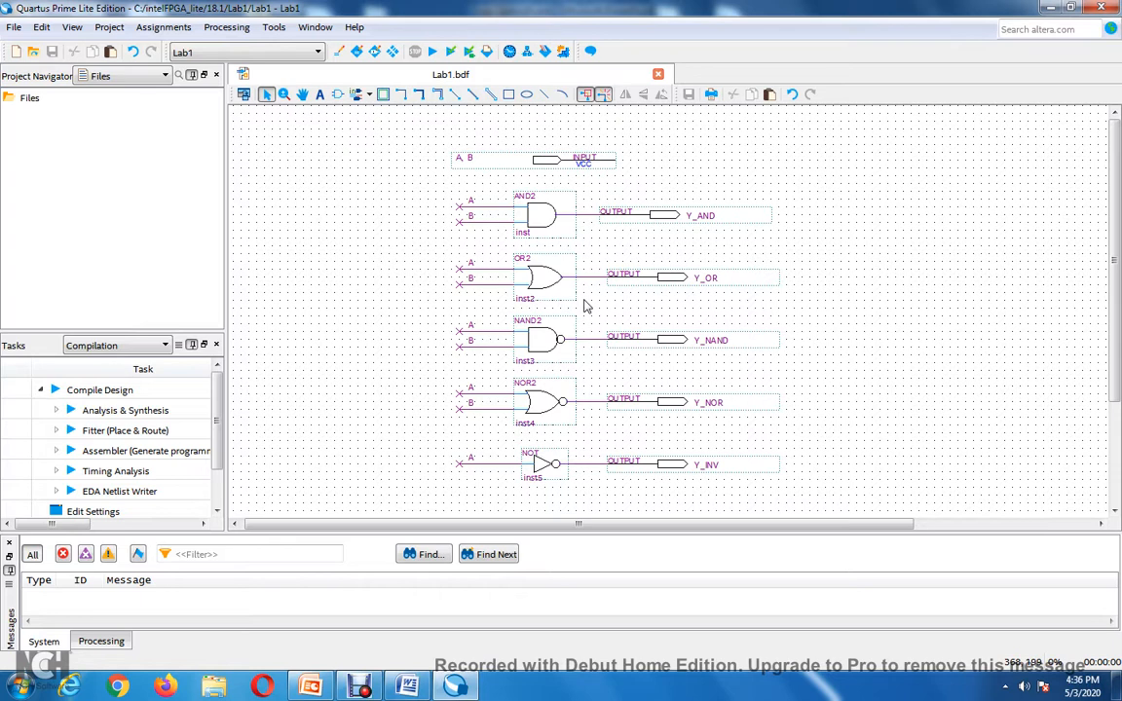
View the AND2 gate's symbol properties to see where its instance name is set, and leave it unedited
right_click(534, 227)
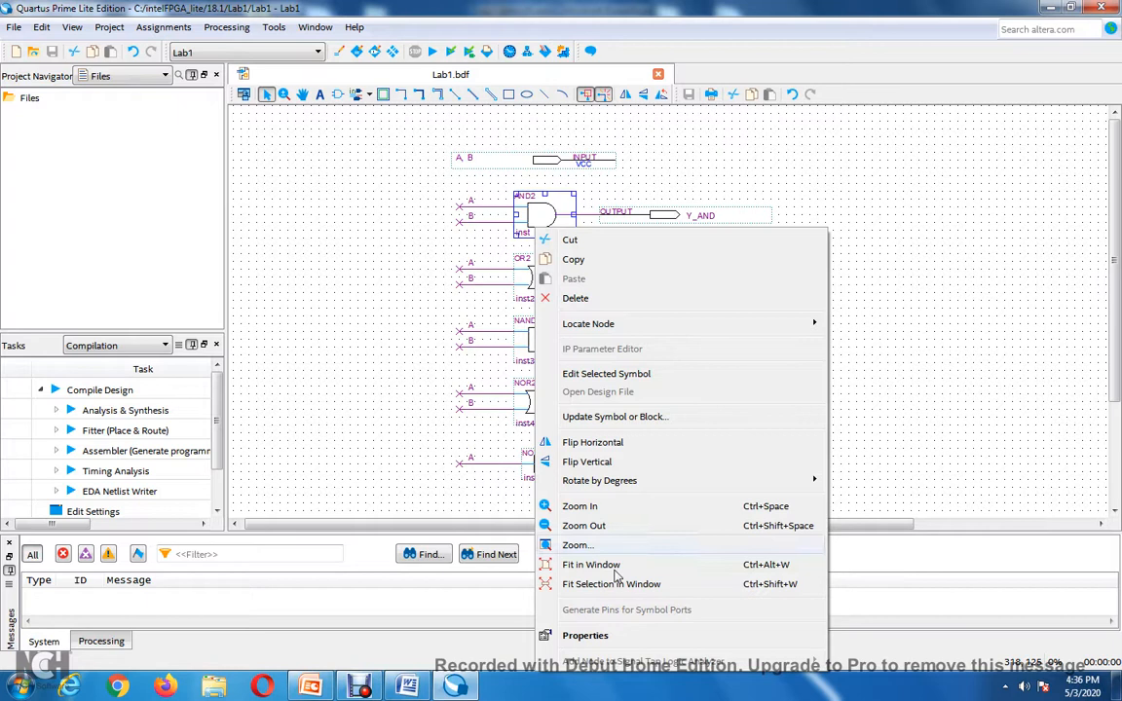
click(628, 637)
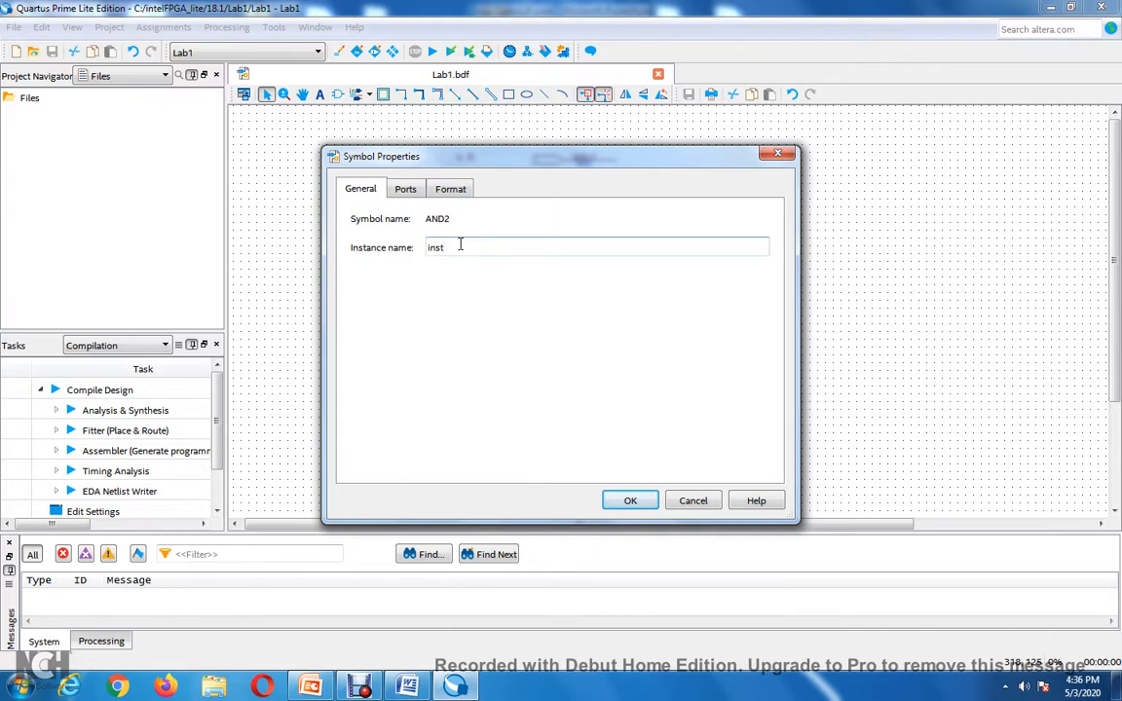
click(693, 500)
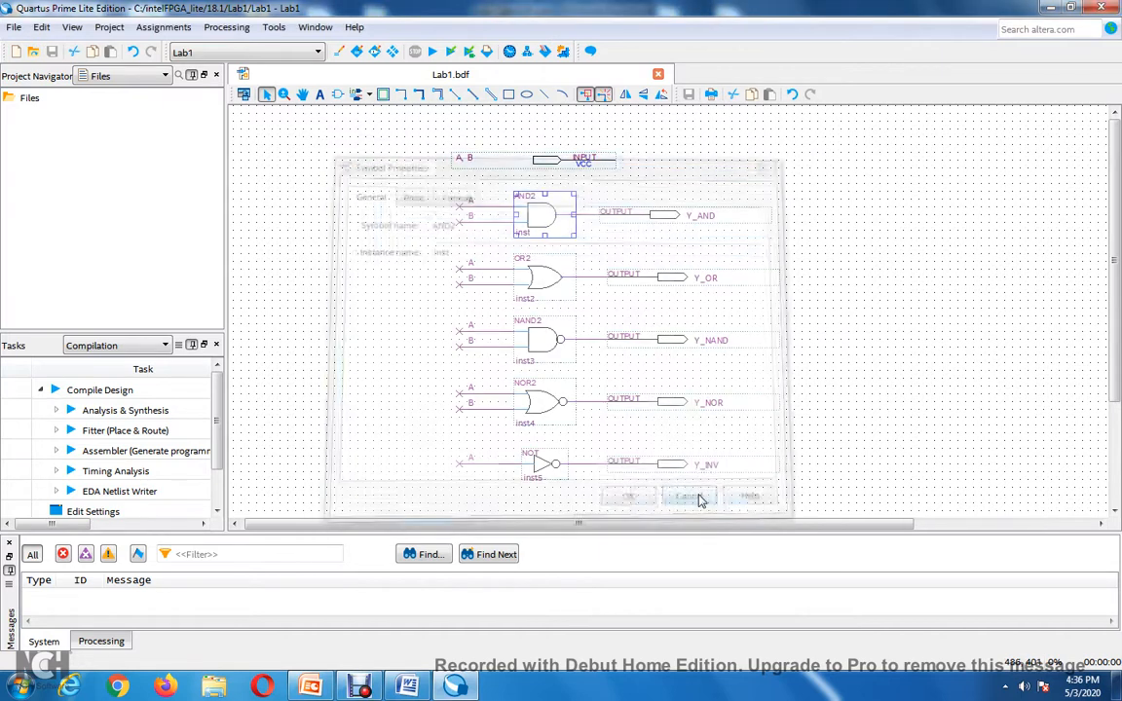
click(333, 335)
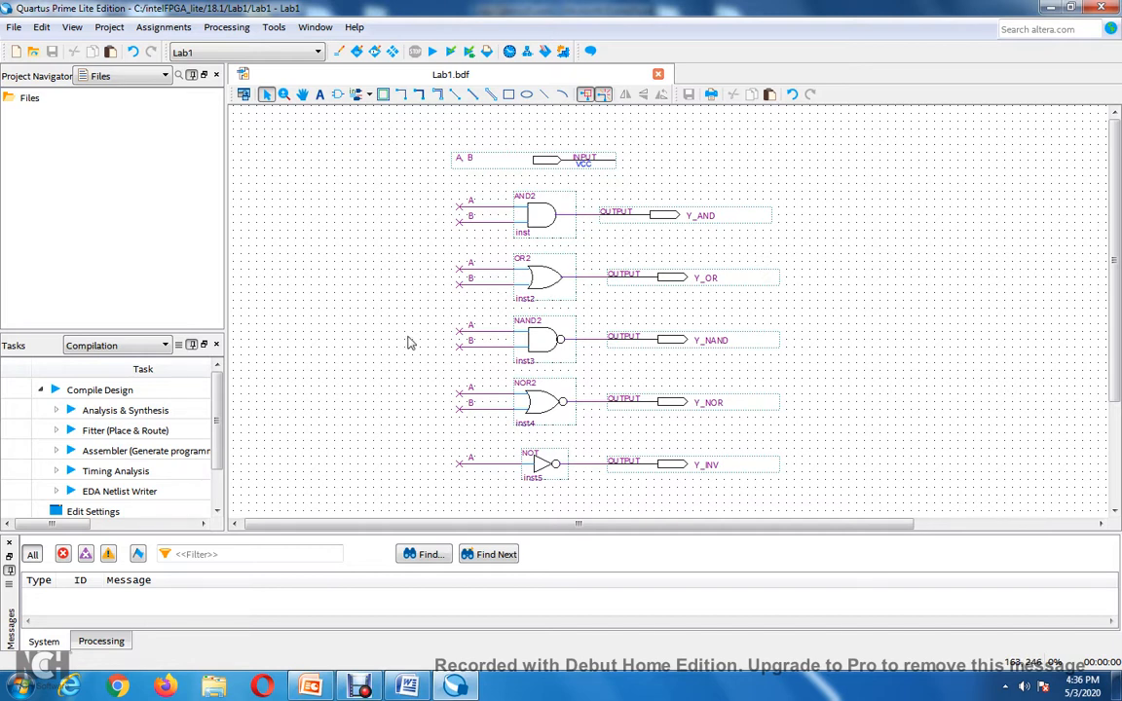
Delete the wire between the AND2 gate and its Y_AND output pin, and move the pin farther from the gate
click(591, 216)
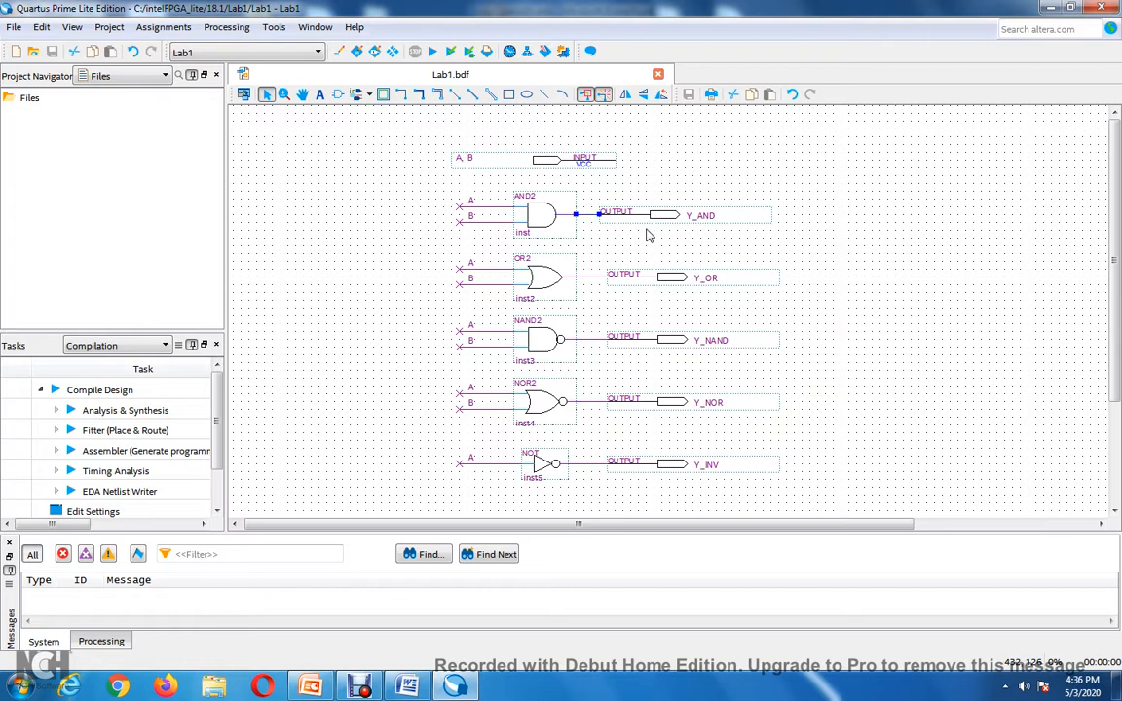
key(Delete)
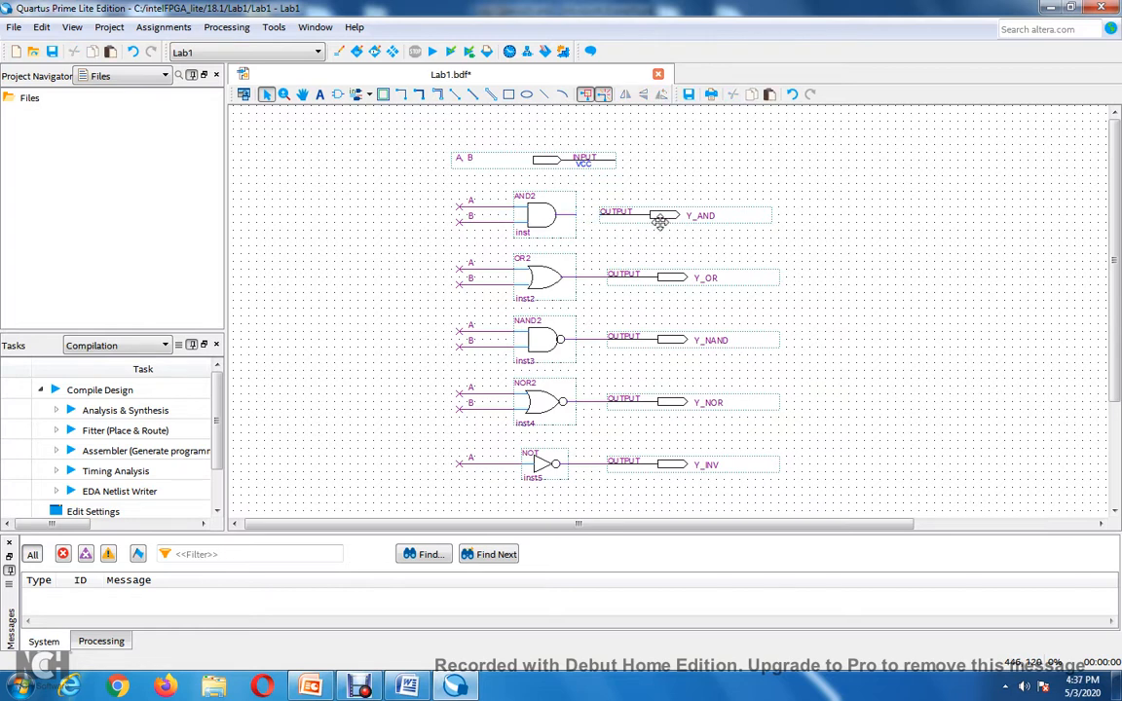
drag(658, 218, 685, 229)
click(645, 247)
Draw a short node wire from the AND2 gate's output towards the Y_AND pin, ending before the pin
click(401, 93)
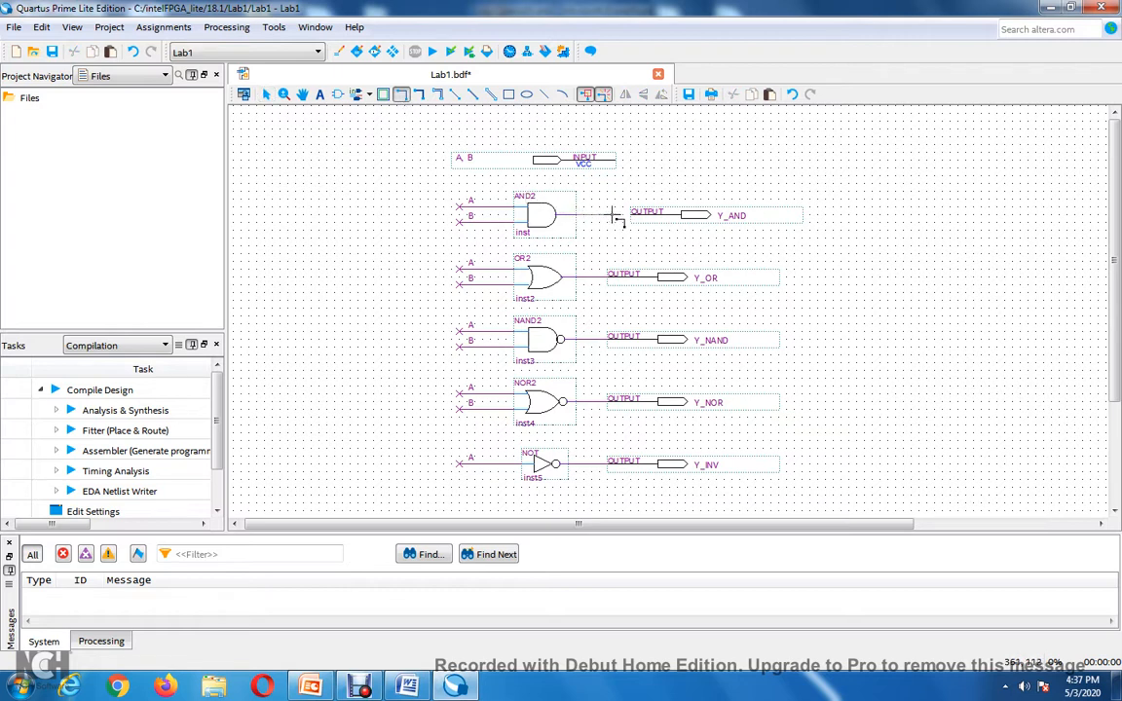
drag(615, 215, 575, 214)
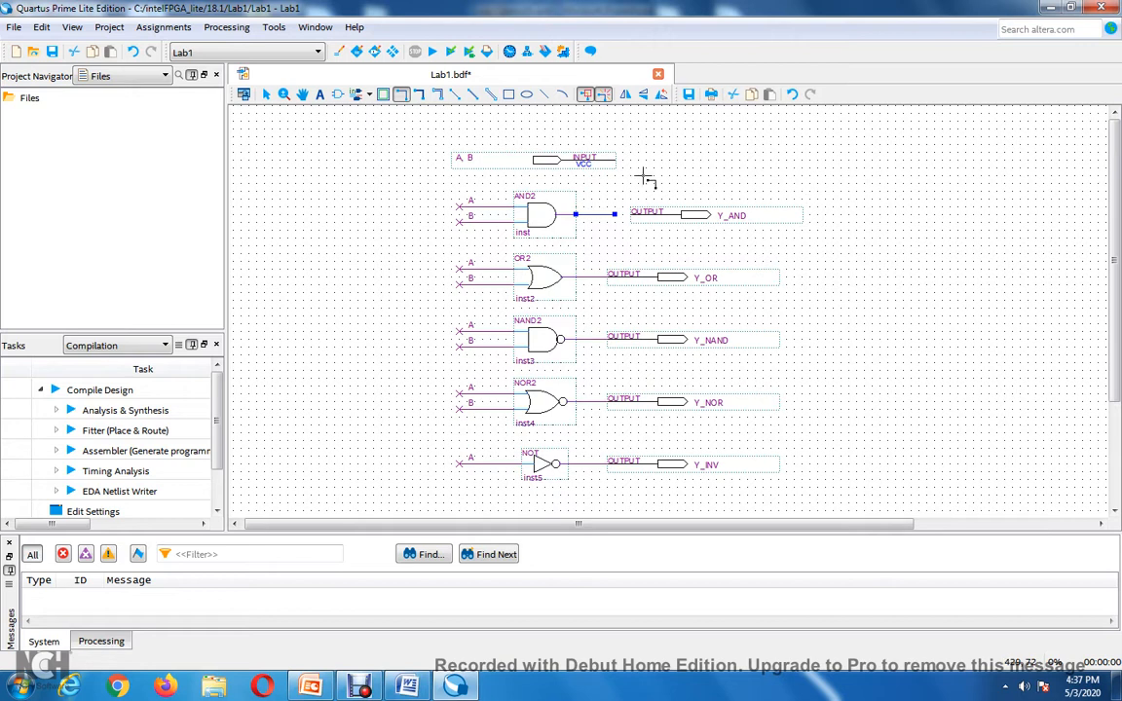
key(Escape)
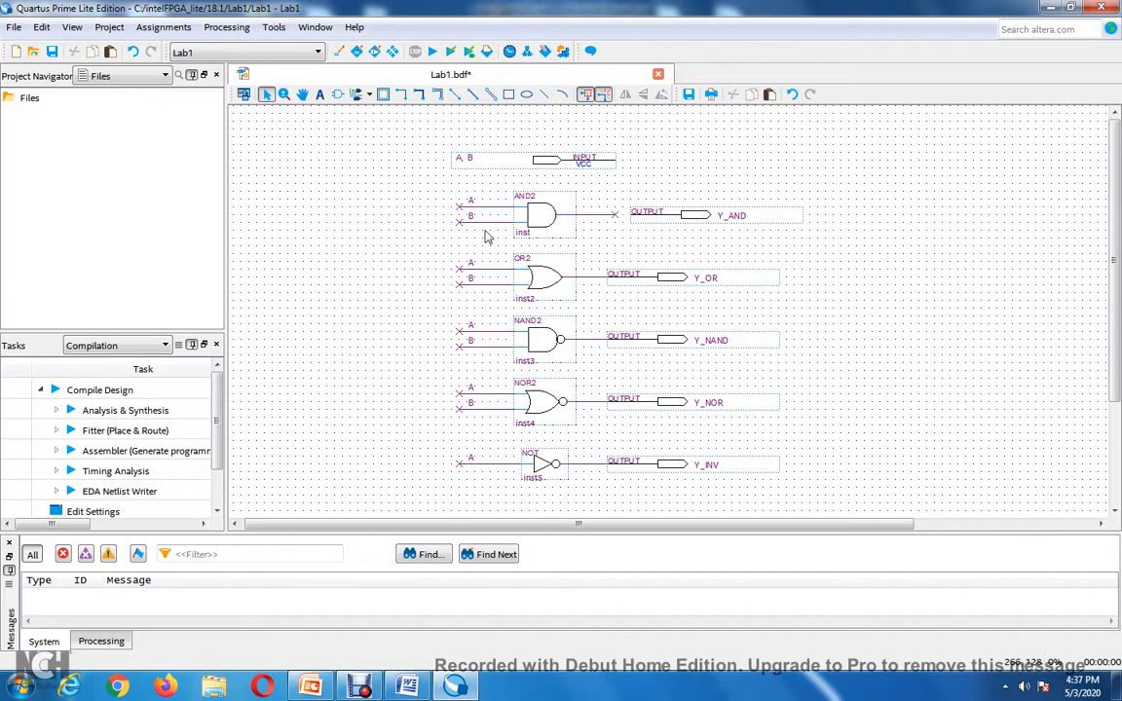
Nudge the Y_AND output pin back to meet the end of the AND2 gate's wire, and save the schematic
click(699, 216)
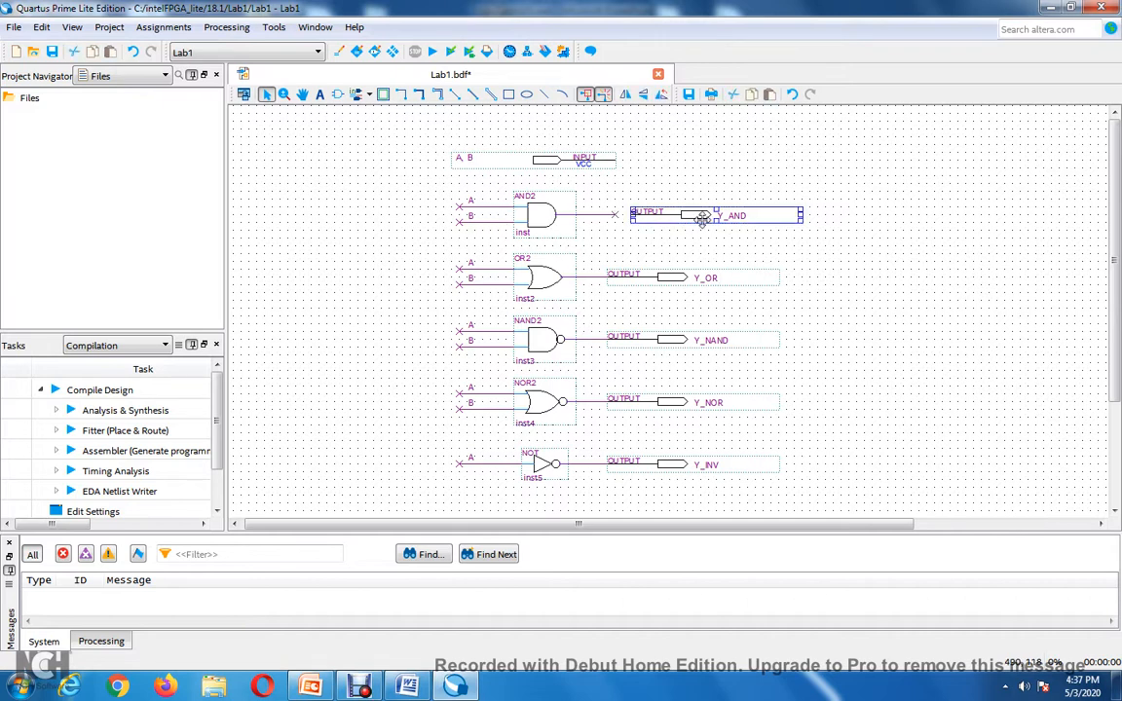
key(Left)
key(Left)
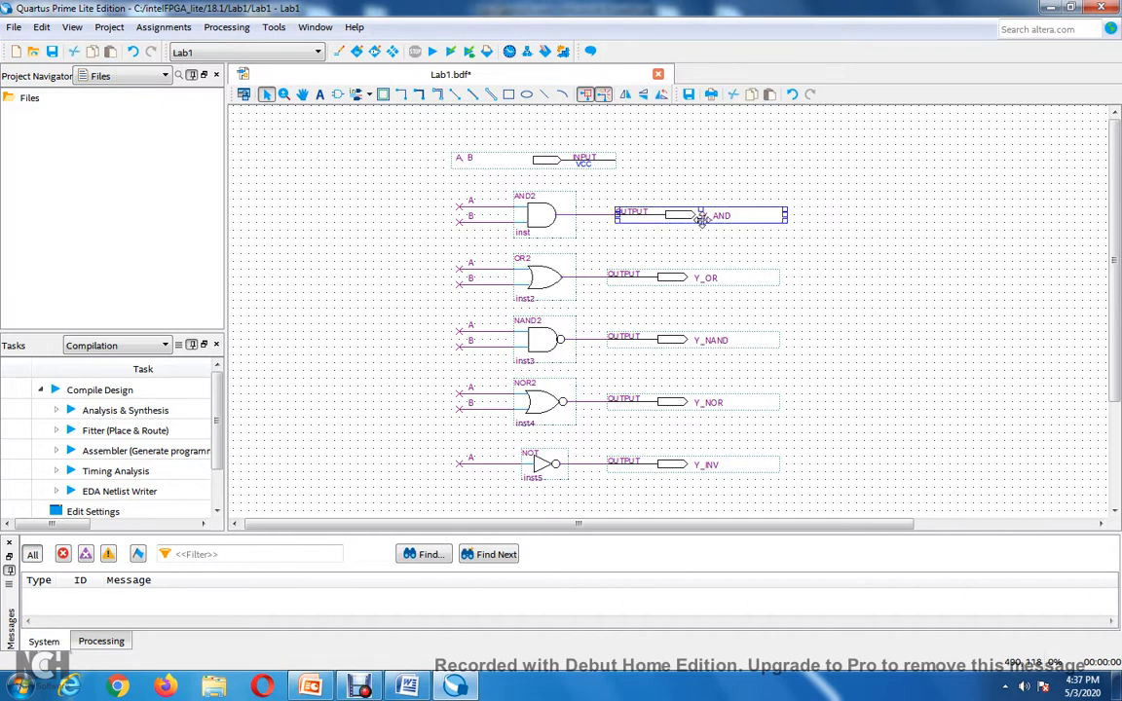
click(650, 162)
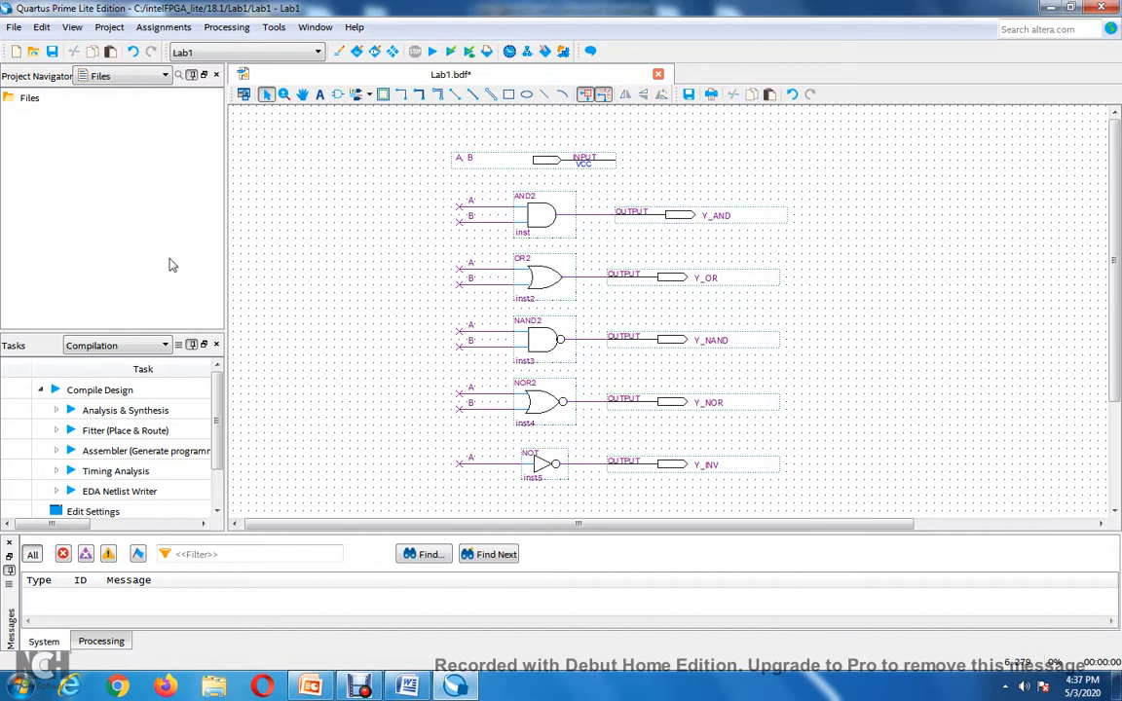
click(52, 52)
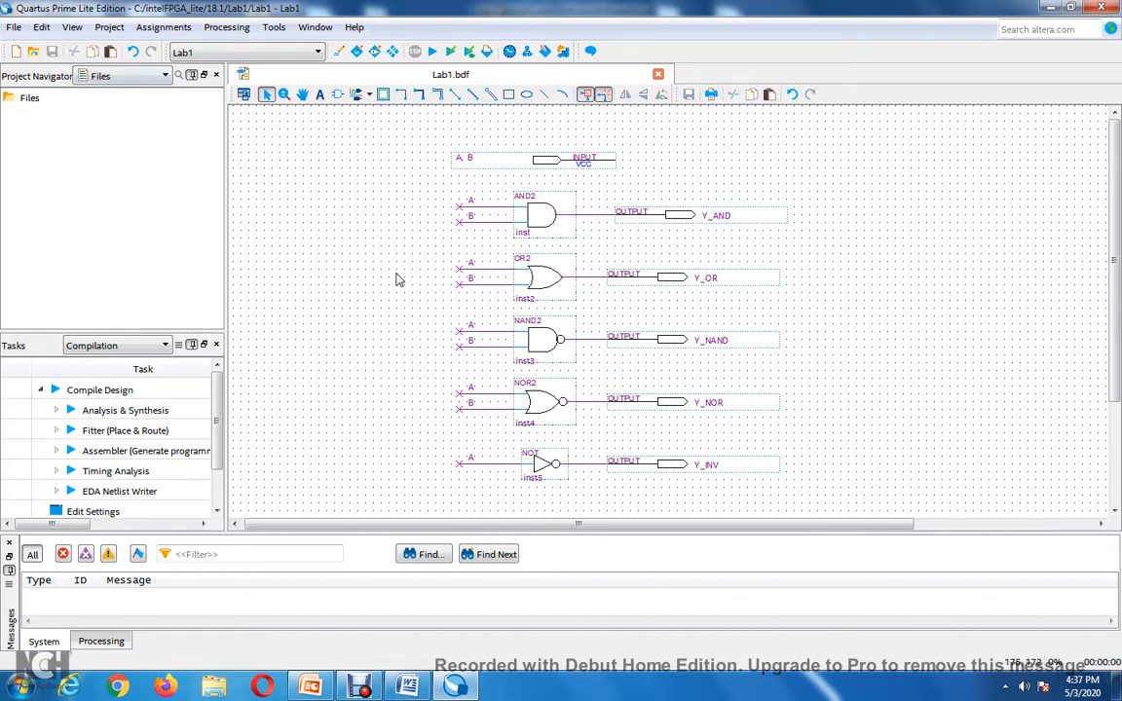
Run Analyze Current File on the Lab1.bdf schematic
scroll(396, 279, down, 2)
scroll(396, 280, up, 2)
click(222, 27)
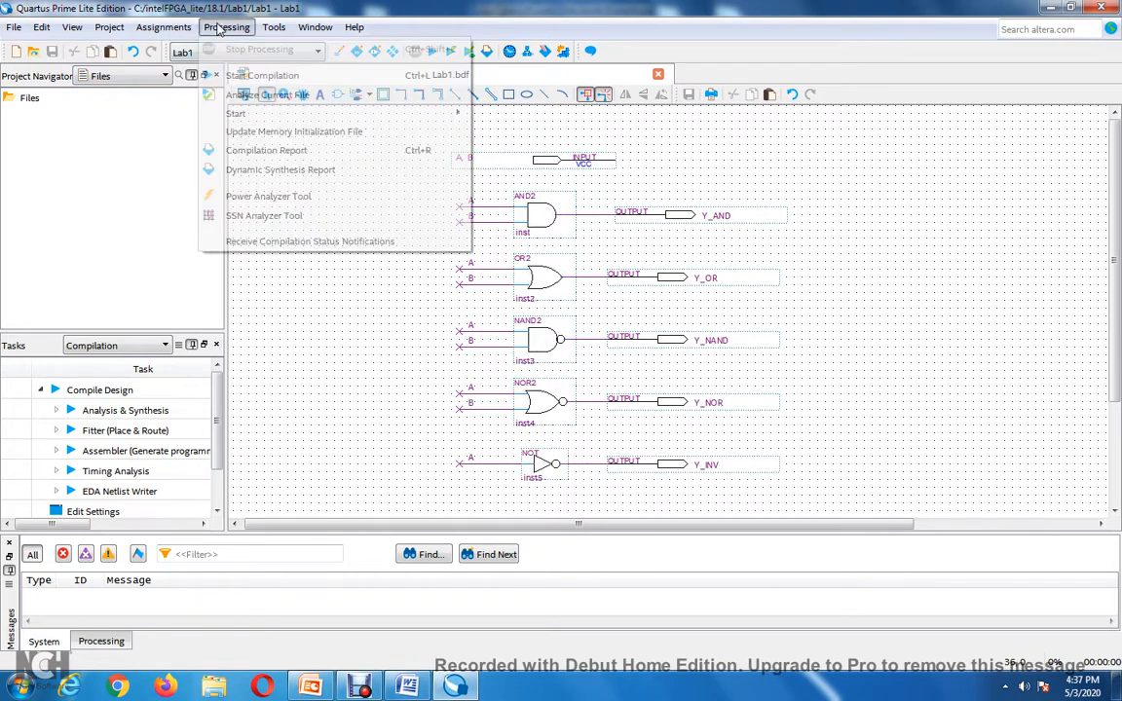
click(276, 96)
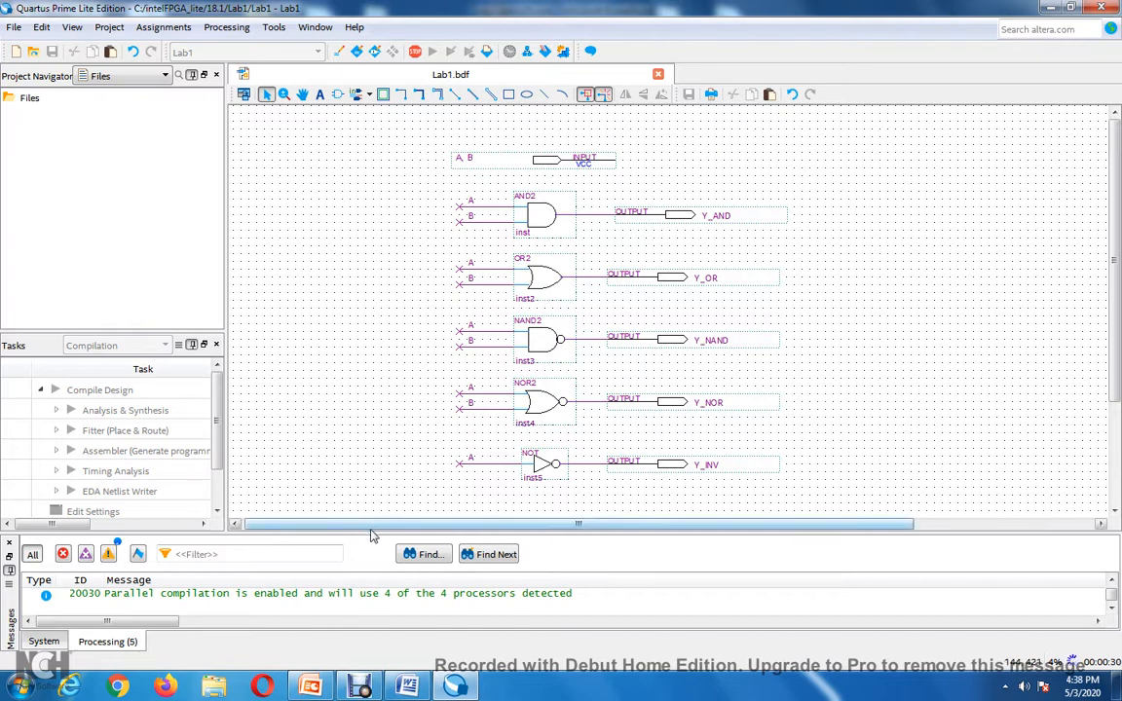
Enlarge the message area and read the analysis messages in full, including the warning about the number of processors
drag(372, 533, 380, 476)
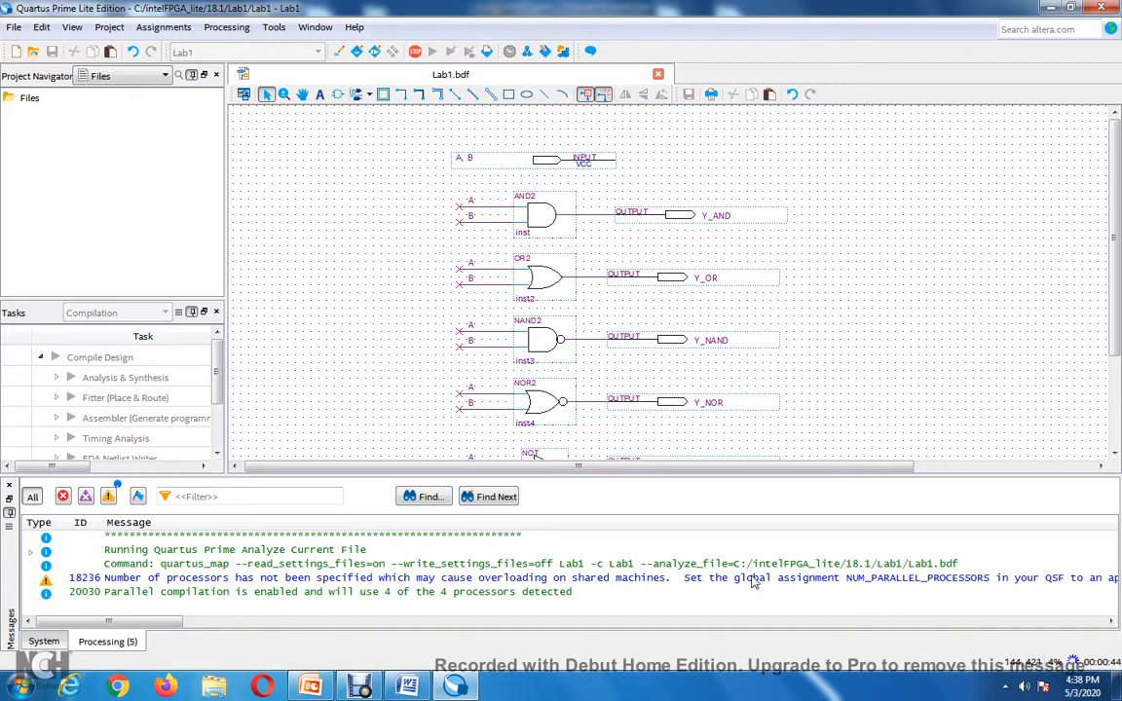
drag(127, 621, 214, 626)
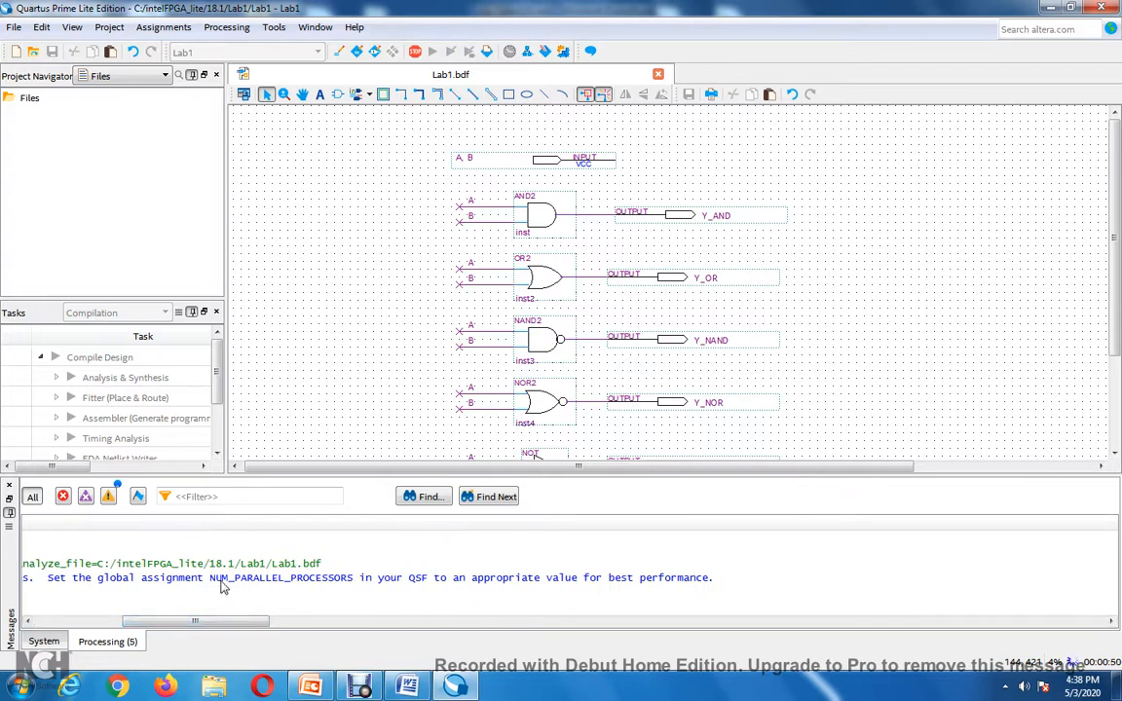
drag(230, 623, 127, 628)
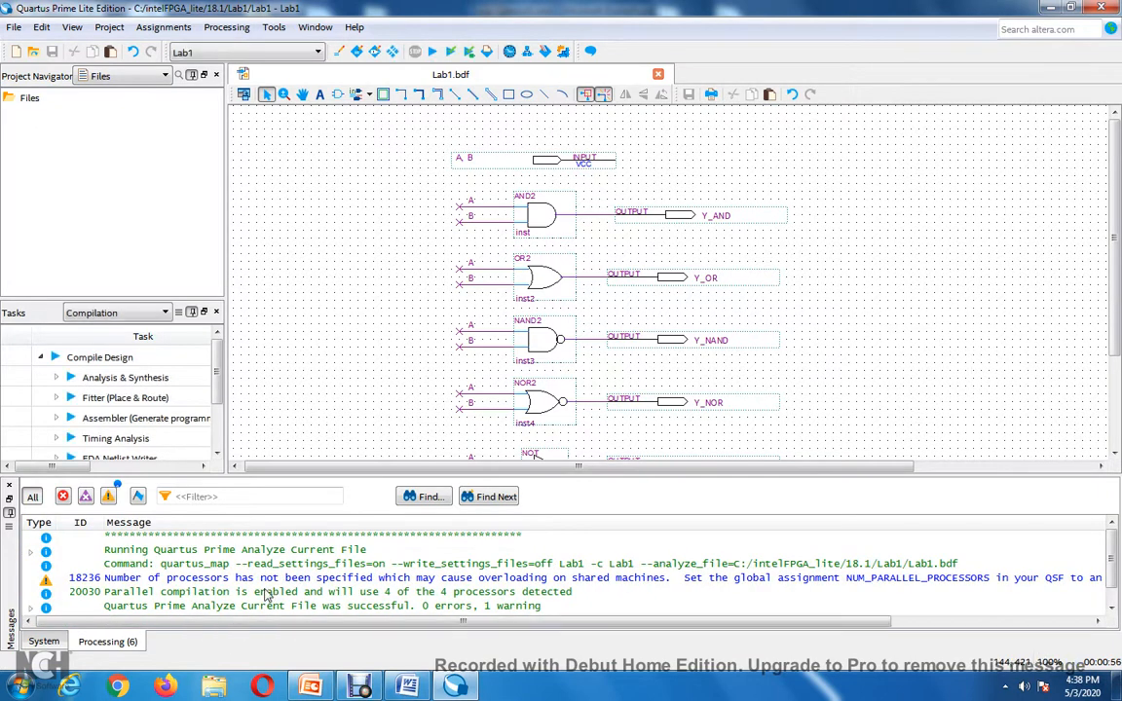
scroll(192, 581, down, 1)
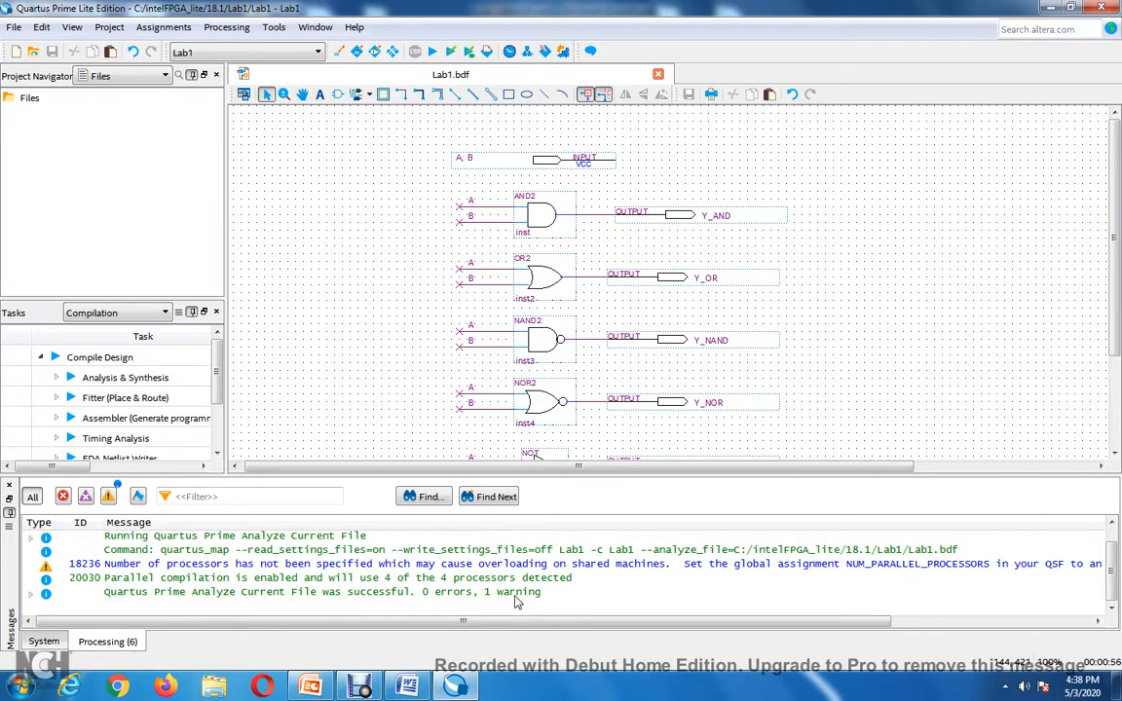
Filter the analysis messages to warnings, check for errors, restore all messages and give the schematic more room
click(110, 497)
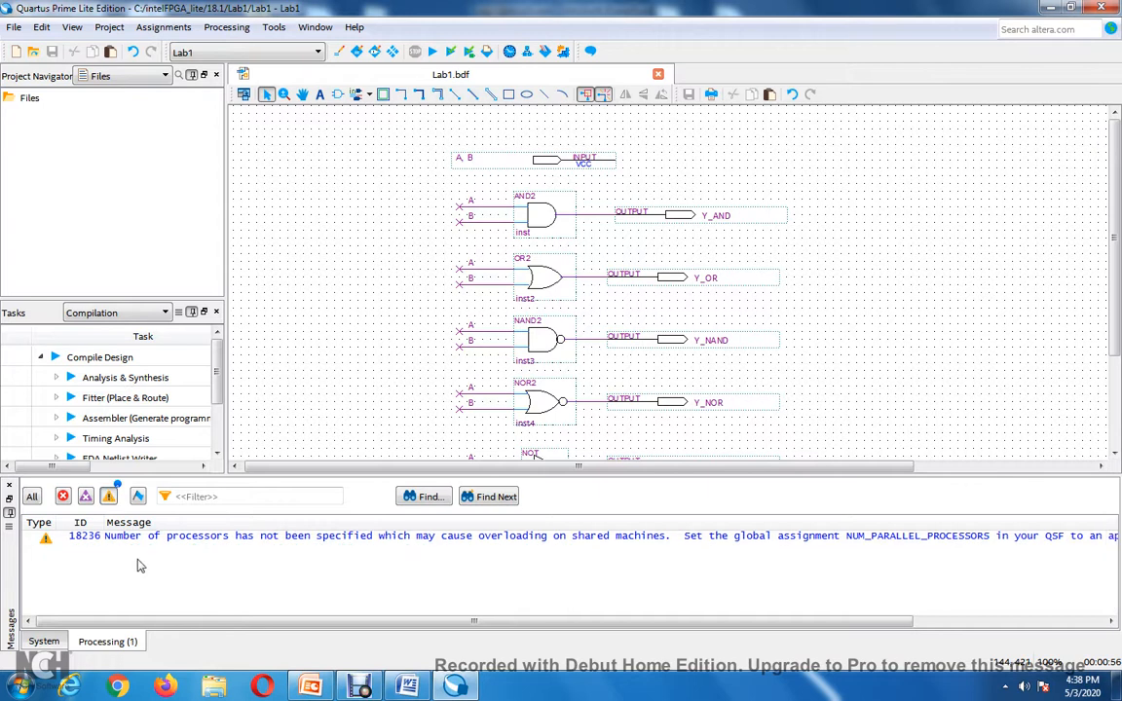
click(32, 497)
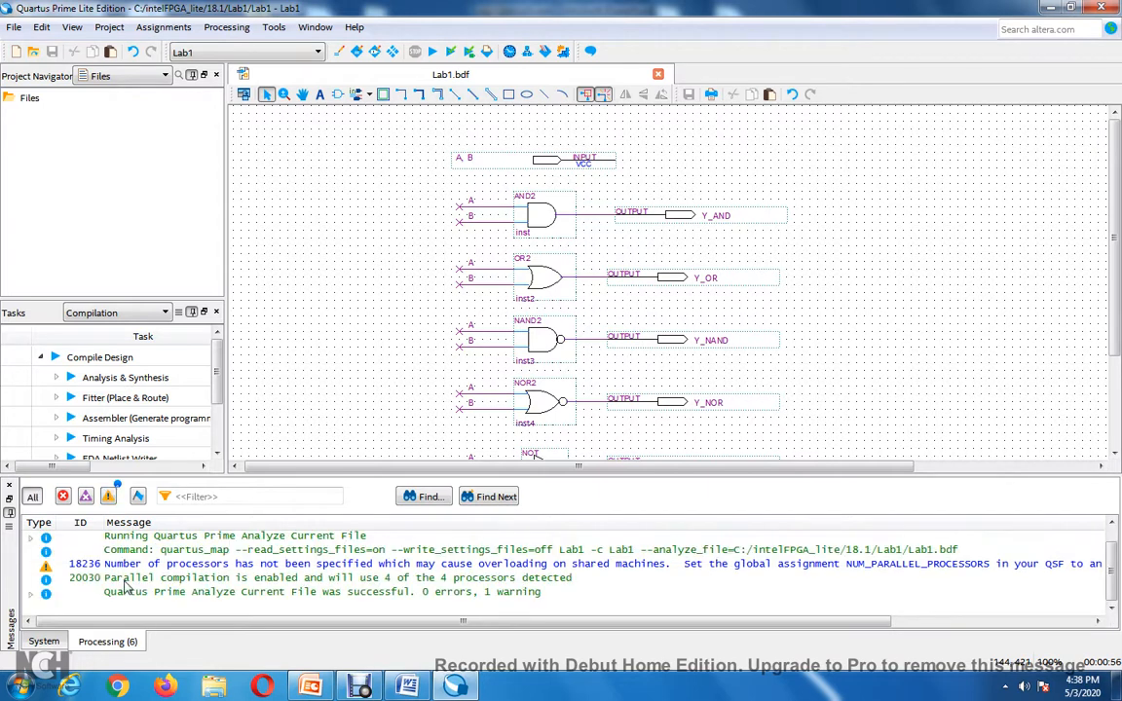
click(65, 498)
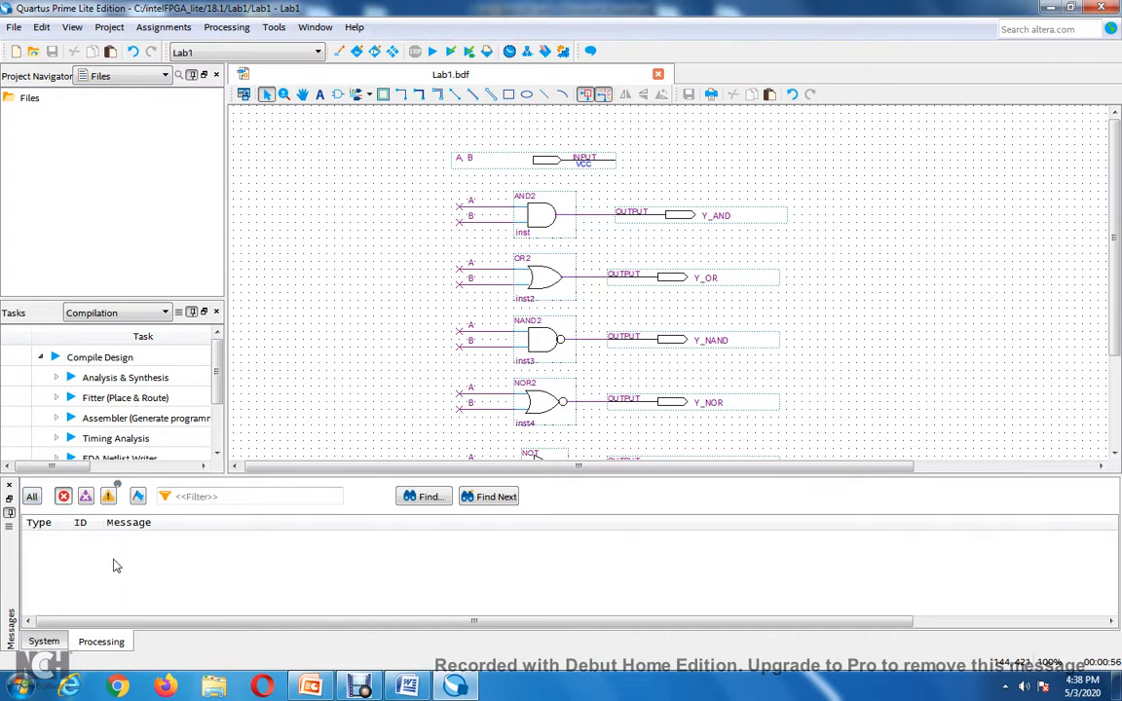
click(32, 496)
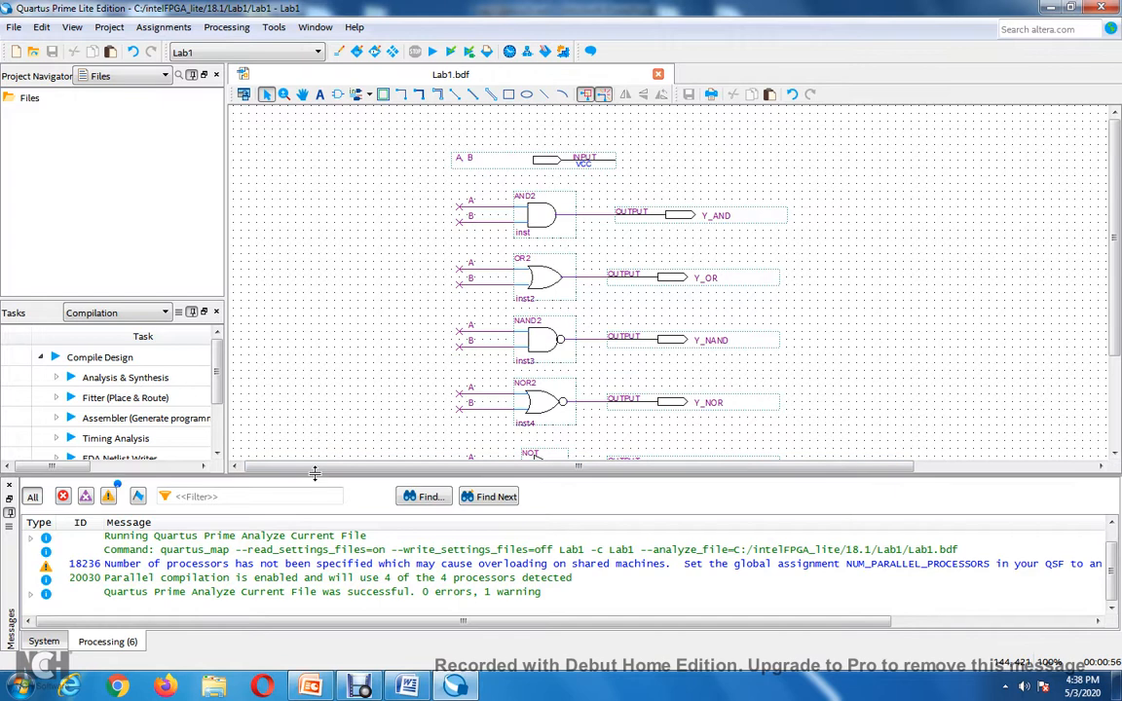
drag(315, 474, 329, 503)
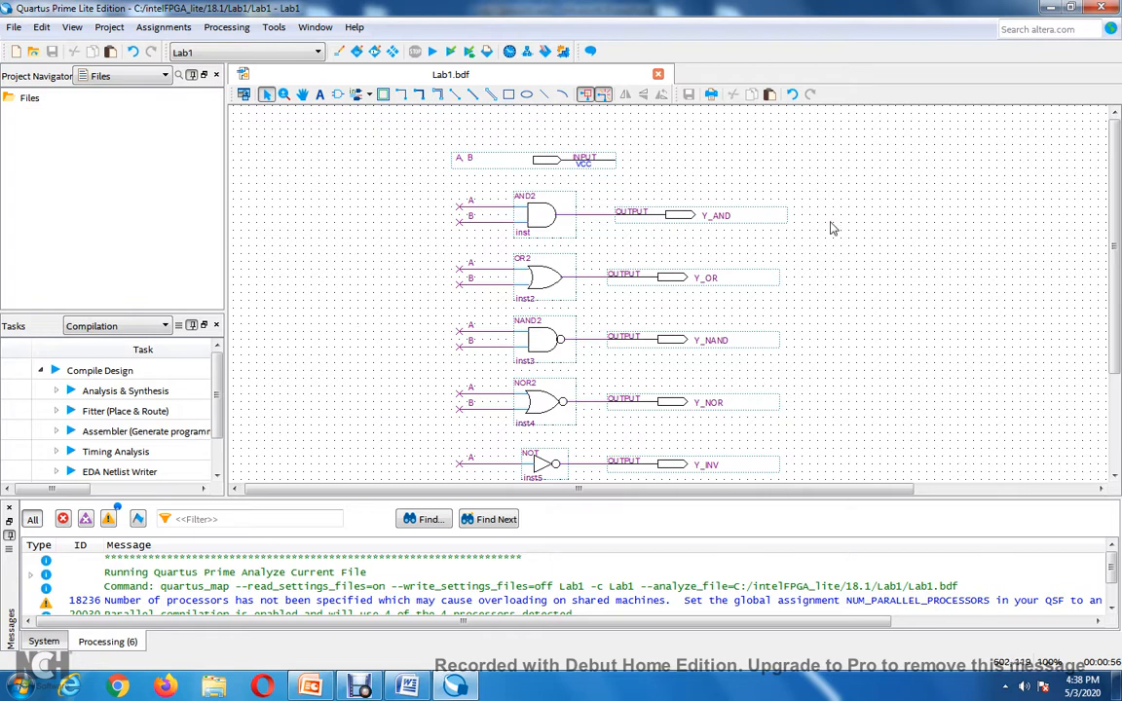
scroll(858, 286, down, 1)
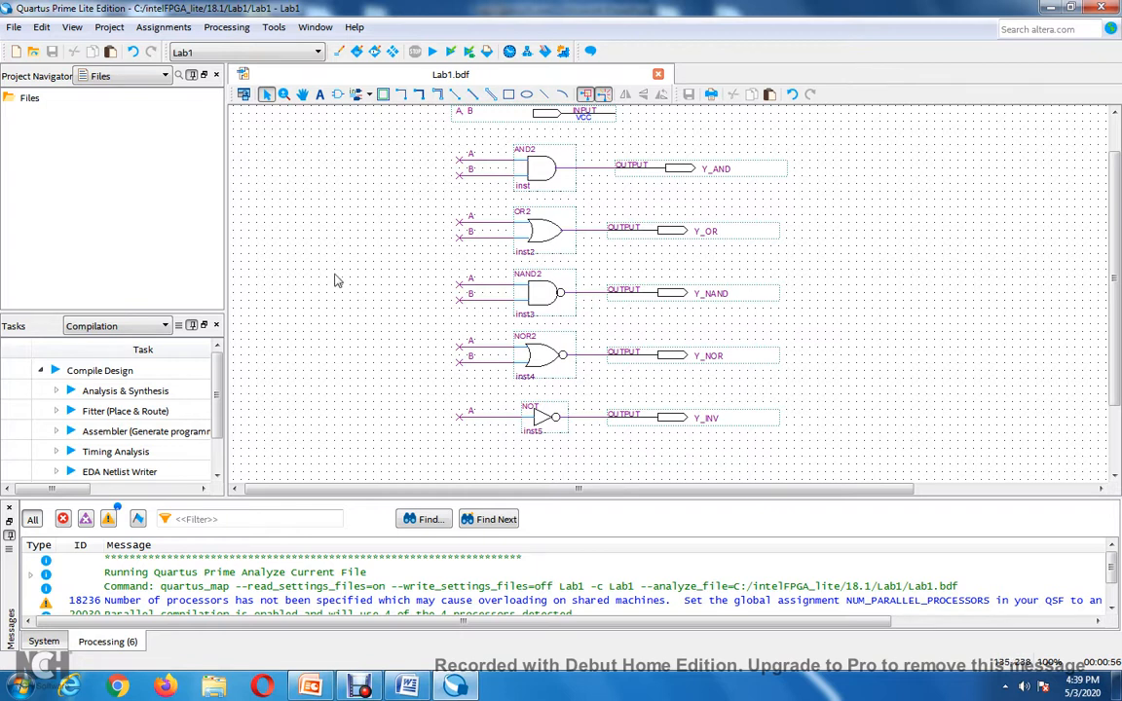
Create a VHDL design file, Lab1.vhd, from the current Lab1.bdf schematic and close the compilation report
click(11, 28)
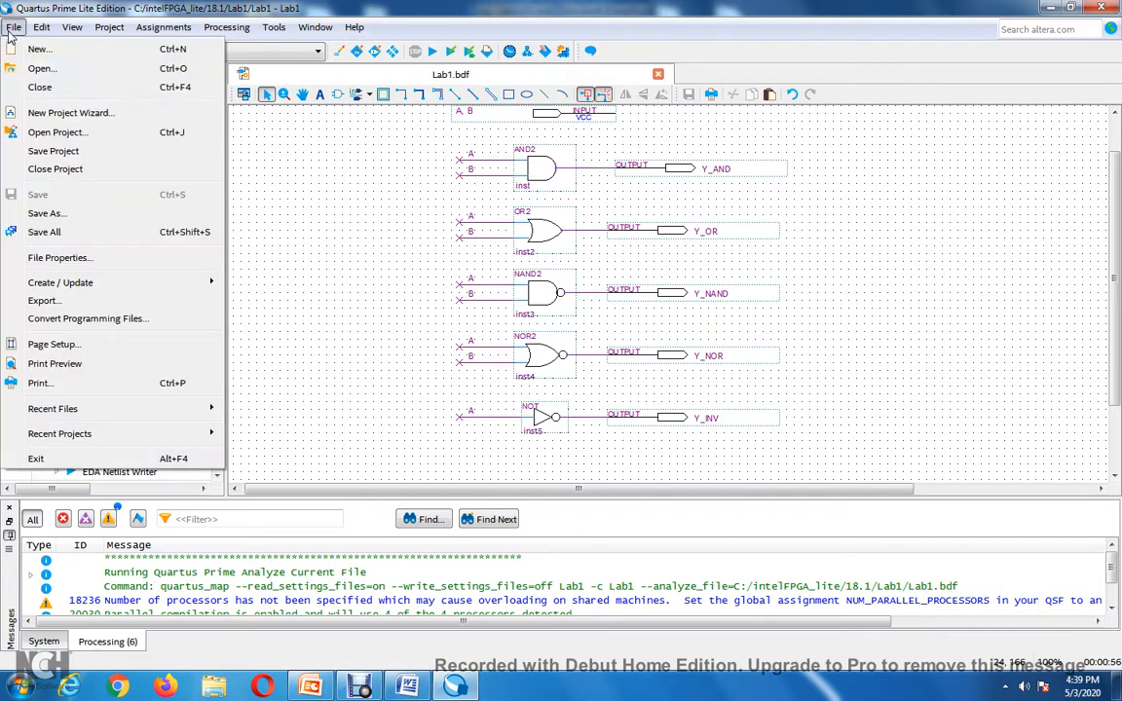
mouse_move(59, 284)
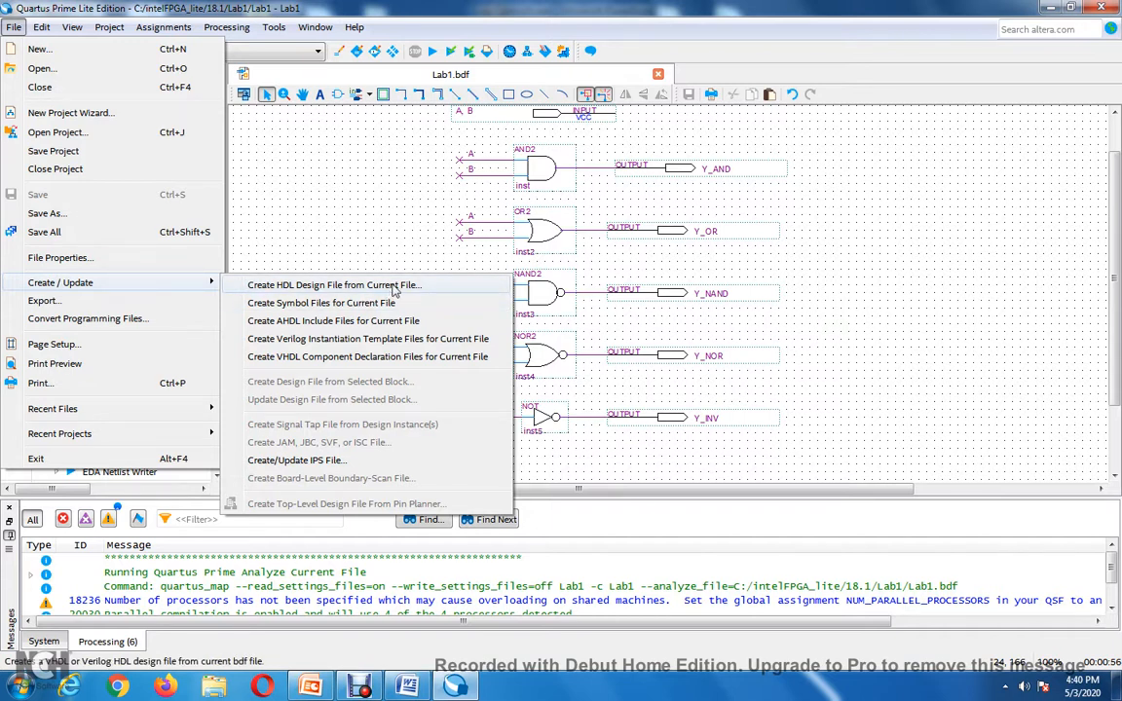
click(394, 286)
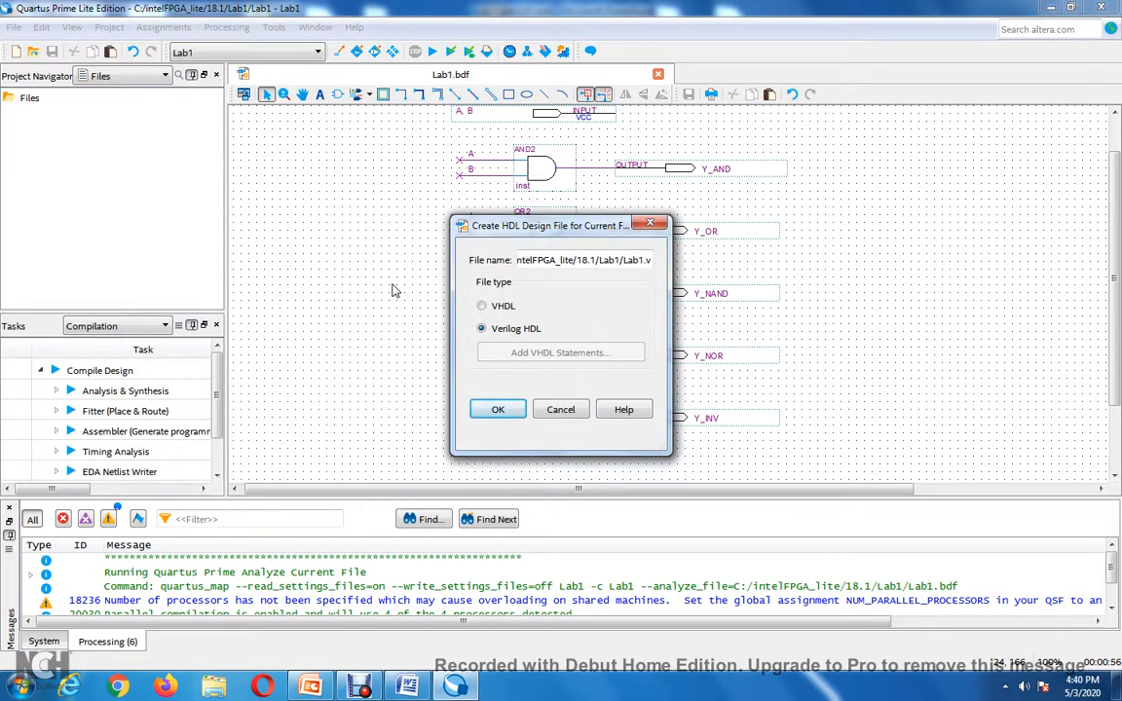
click(482, 308)
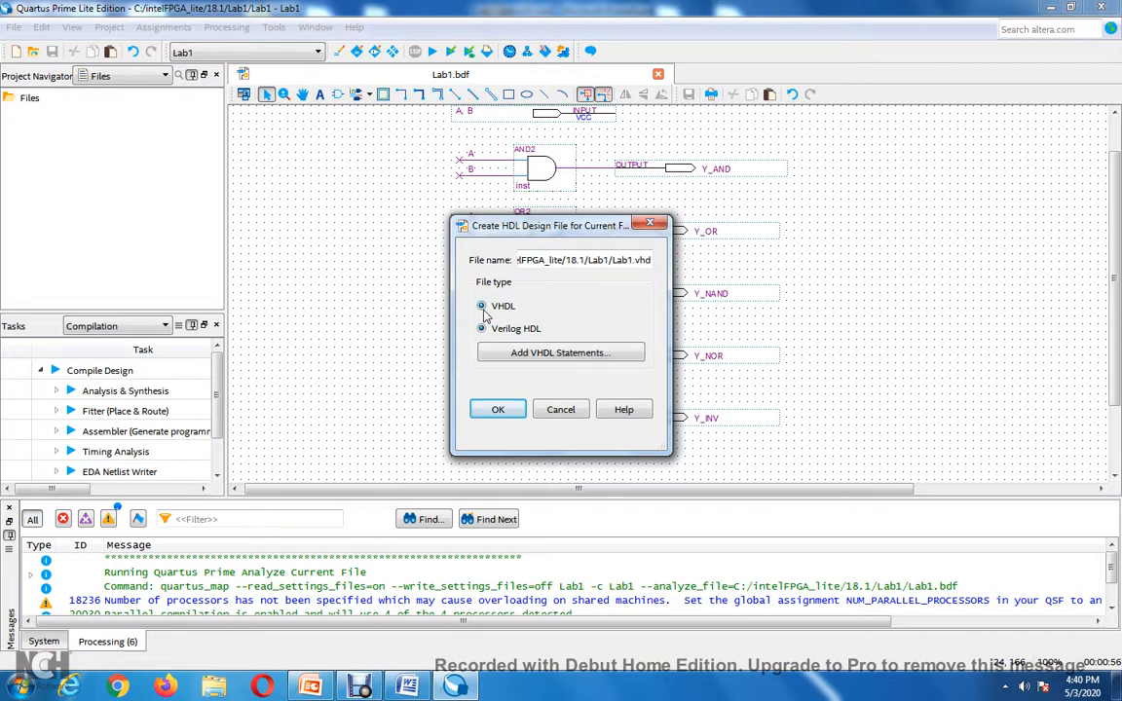
click(497, 410)
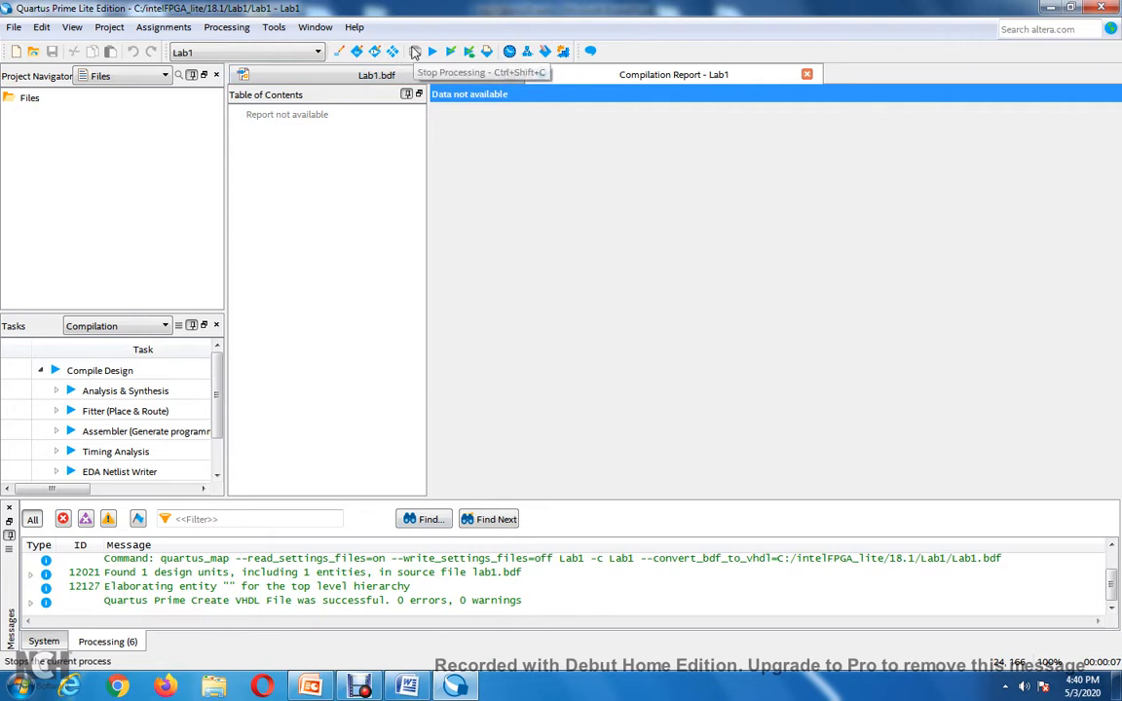
click(807, 75)
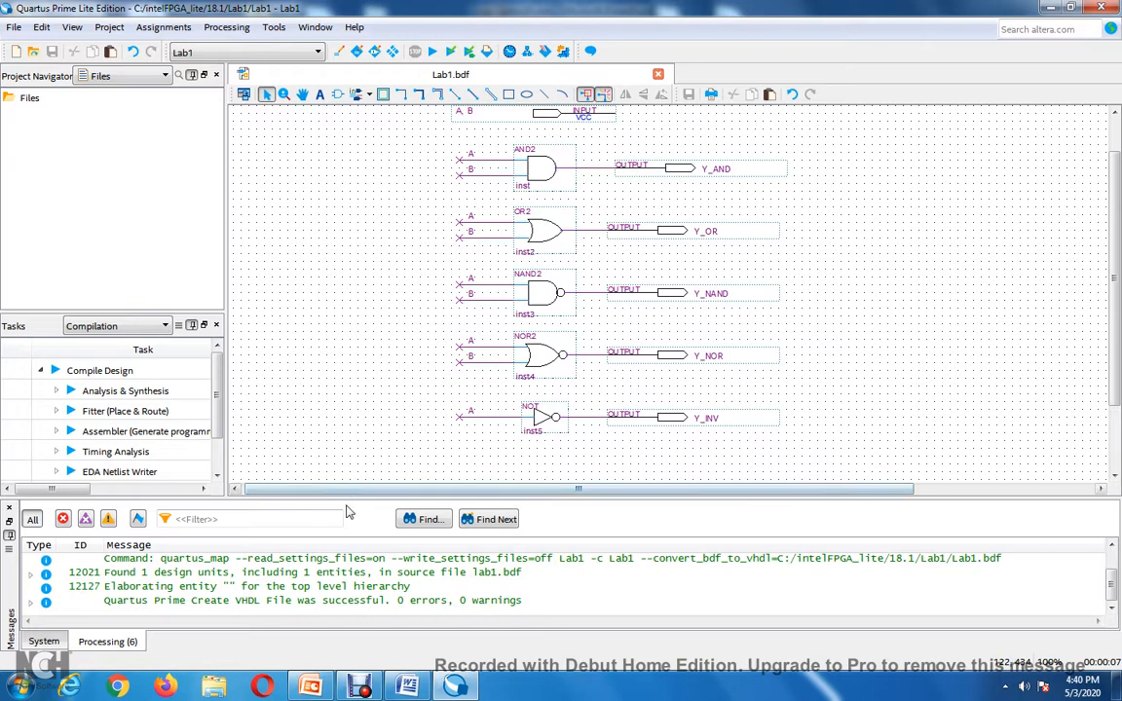
drag(349, 495, 338, 457)
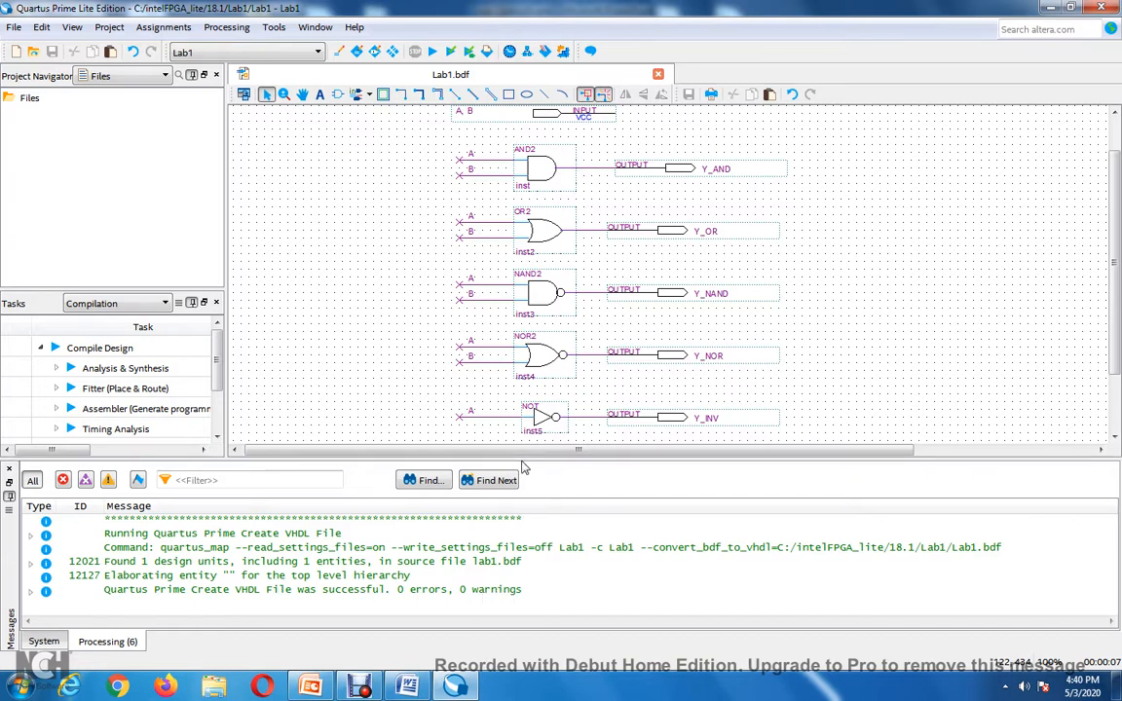
drag(523, 466, 534, 534)
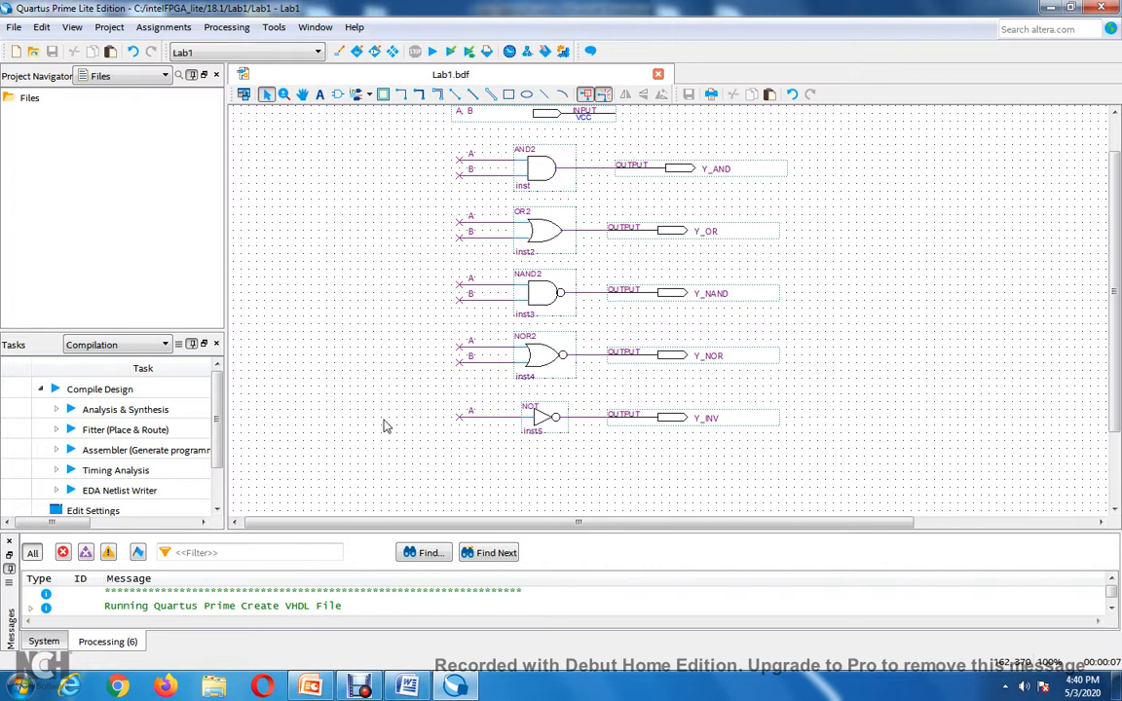
Open Lab1.vhd from the Lab1 folder and add it to the current project
click(13, 27)
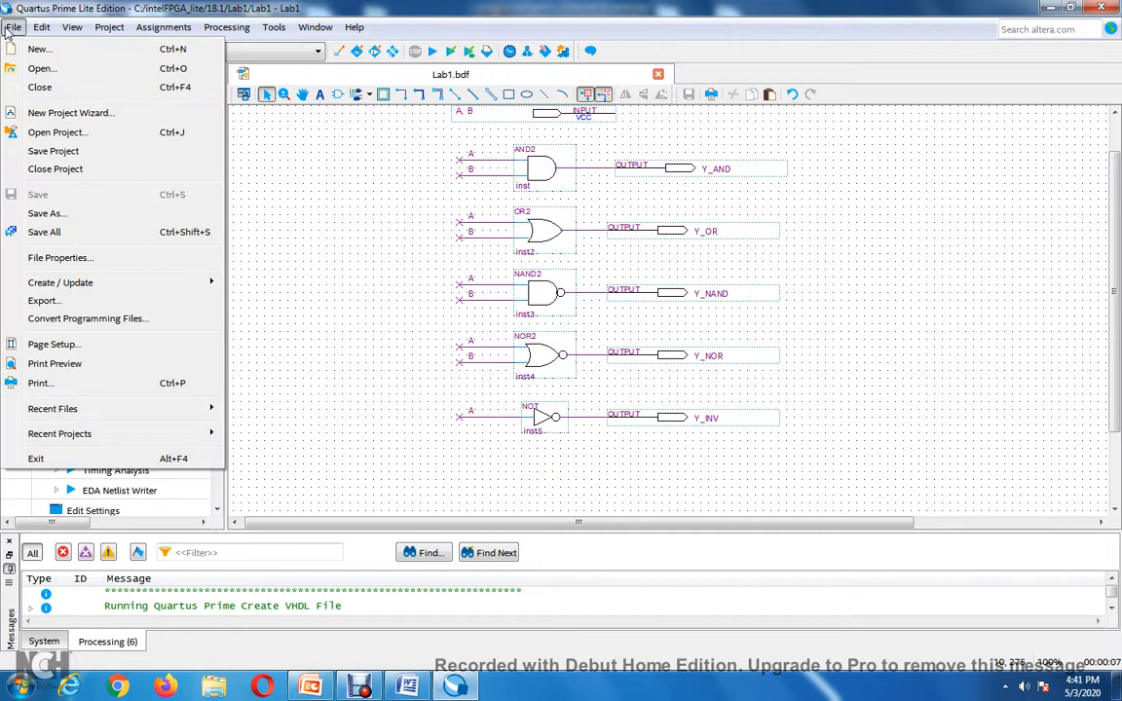
click(95, 70)
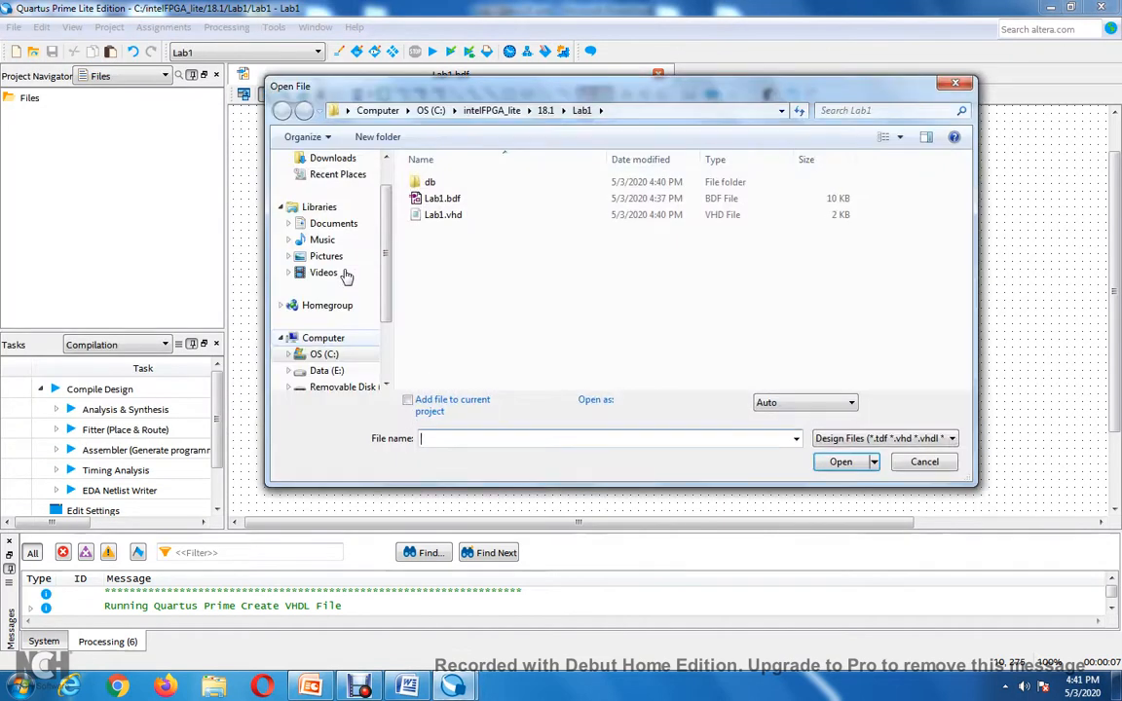
click(464, 220)
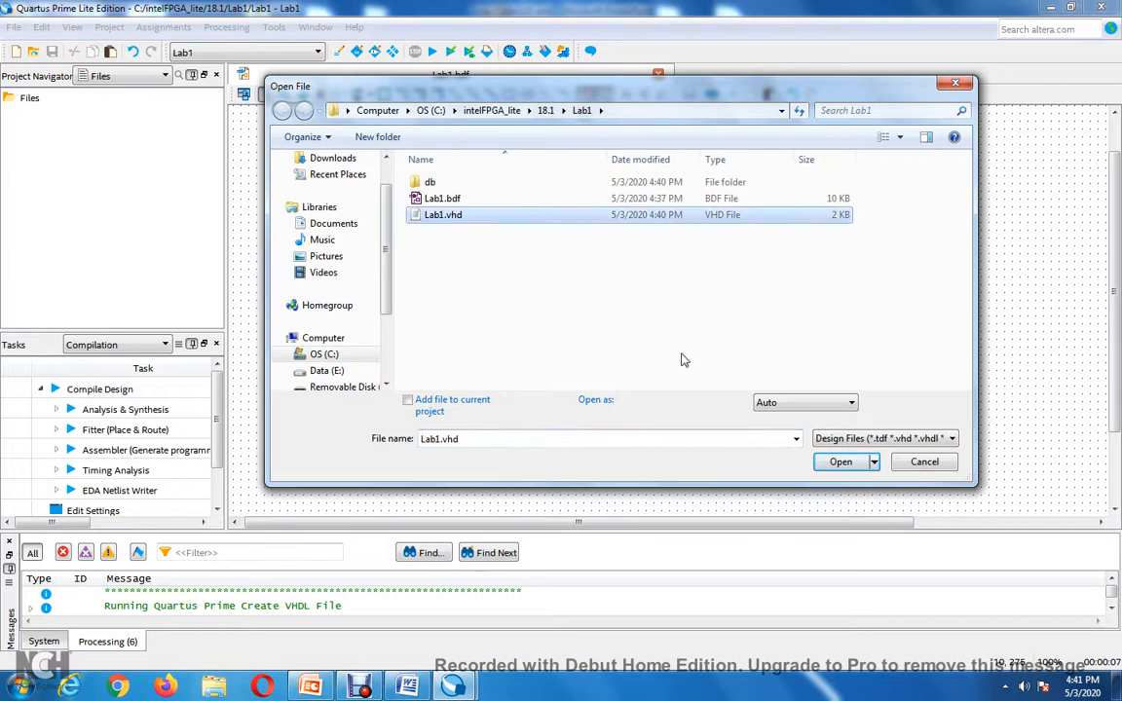
click(408, 401)
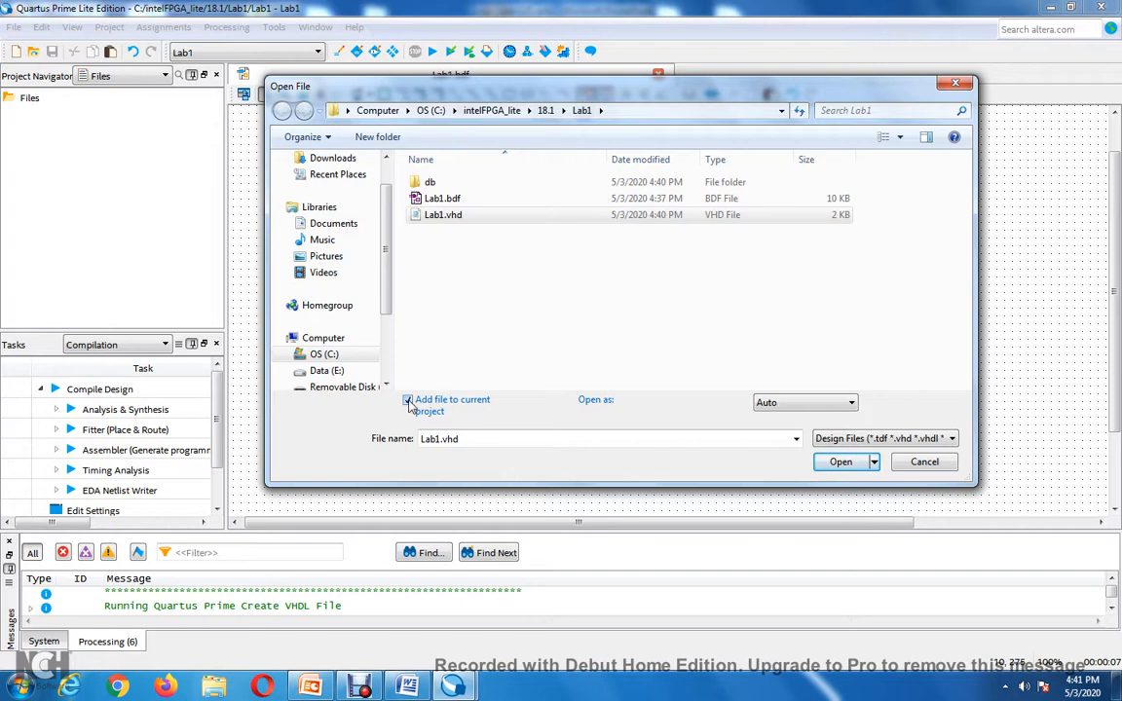
click(844, 463)
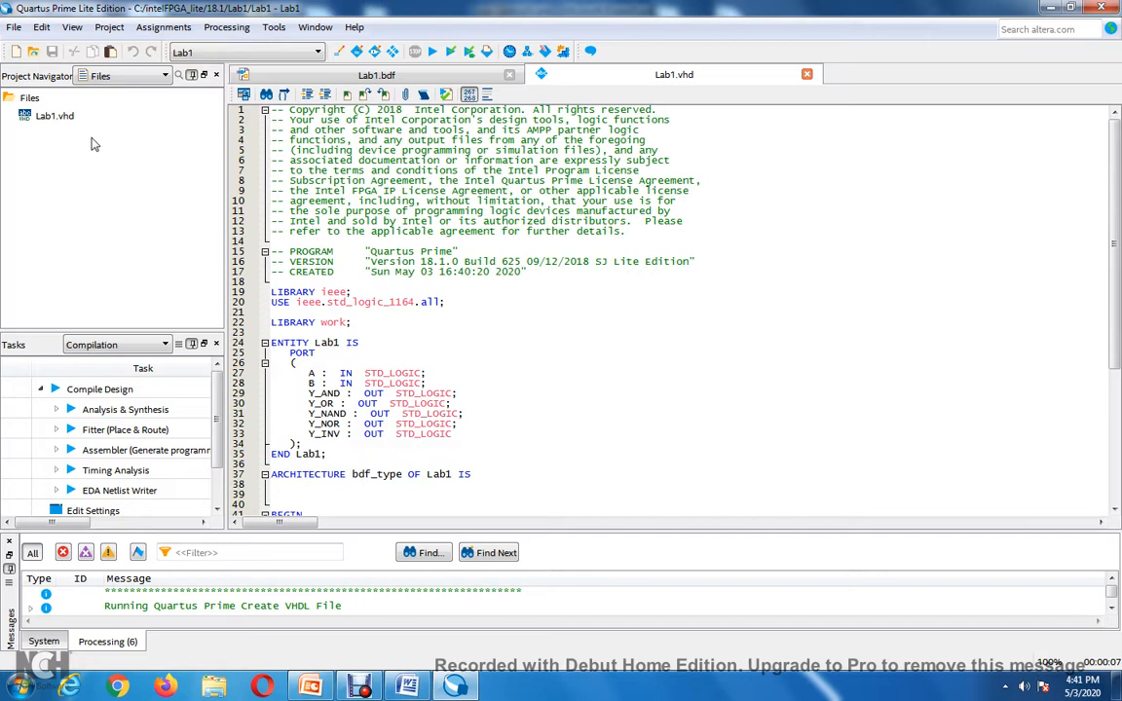
Add the Lab1.bdf schematic to the current project
click(340, 78)
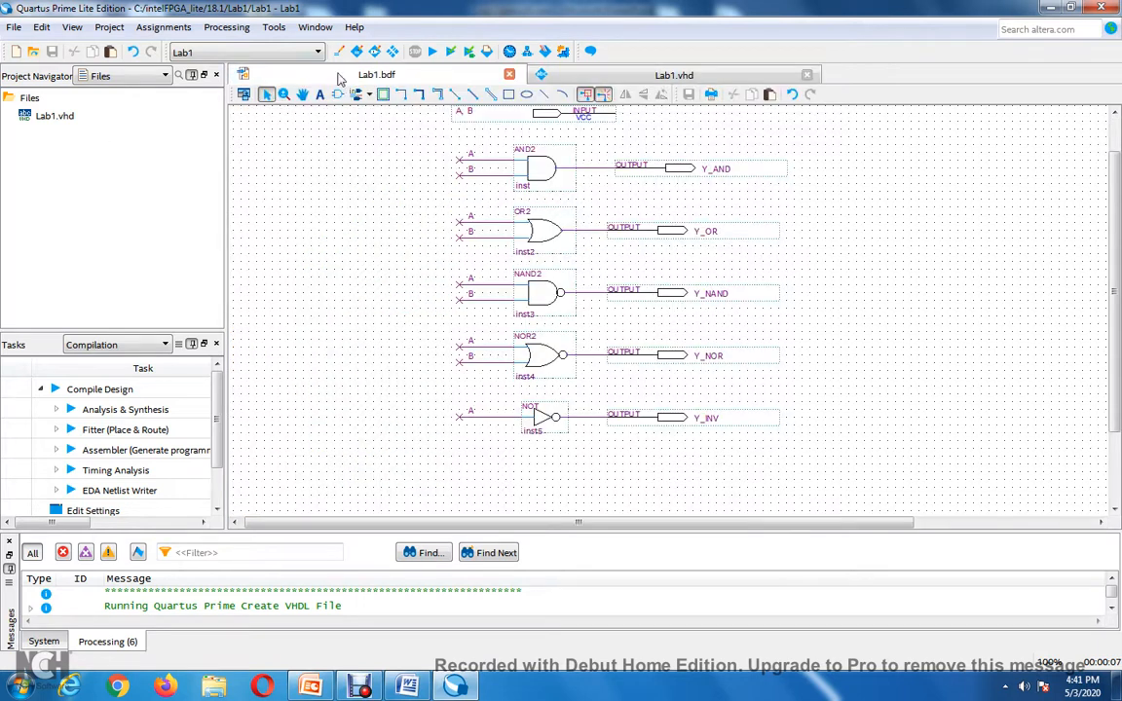
click(110, 29)
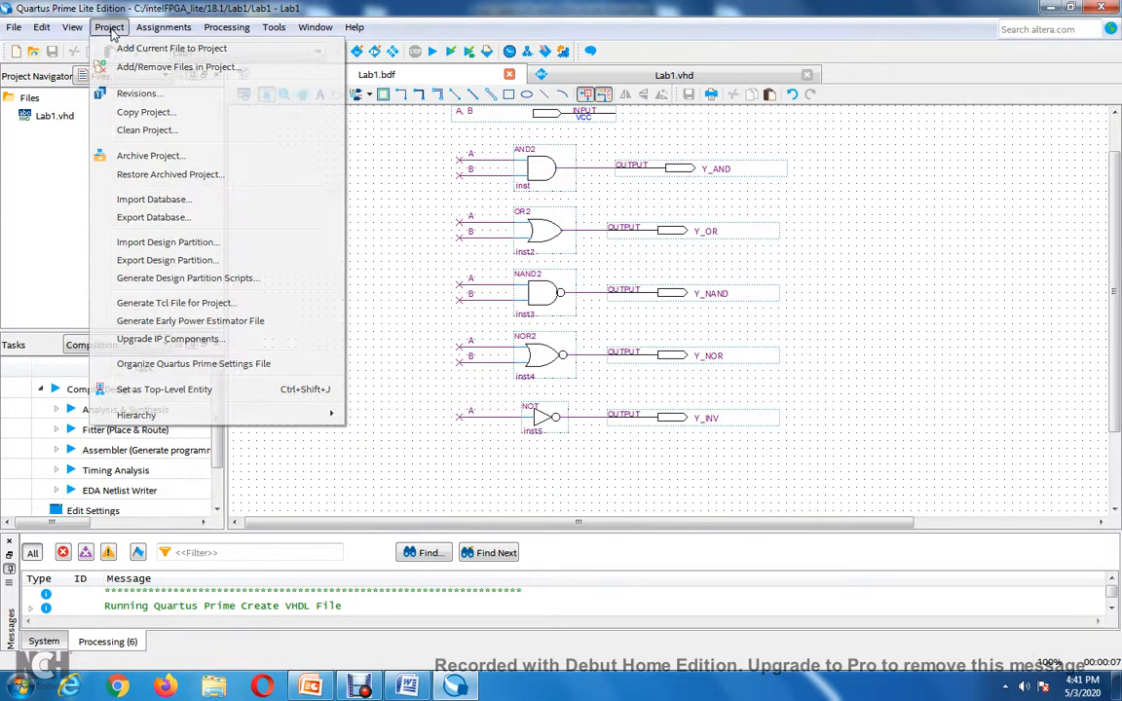
click(137, 50)
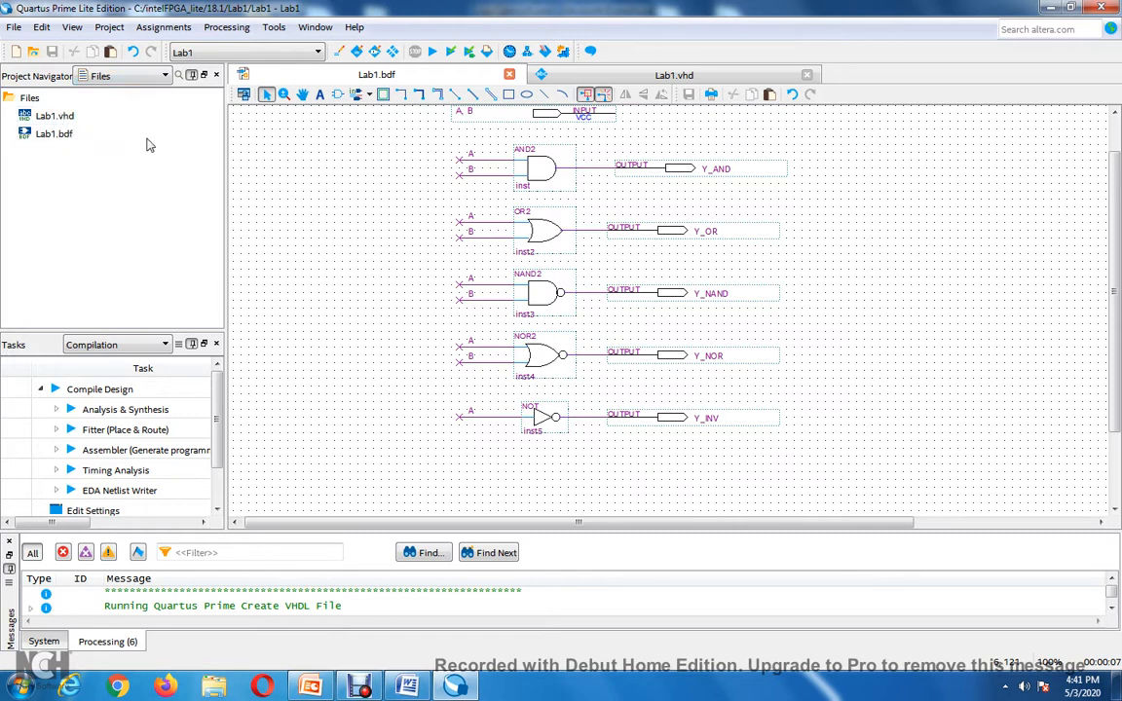
Remove Lab1.bdf from the project files
click(55, 135)
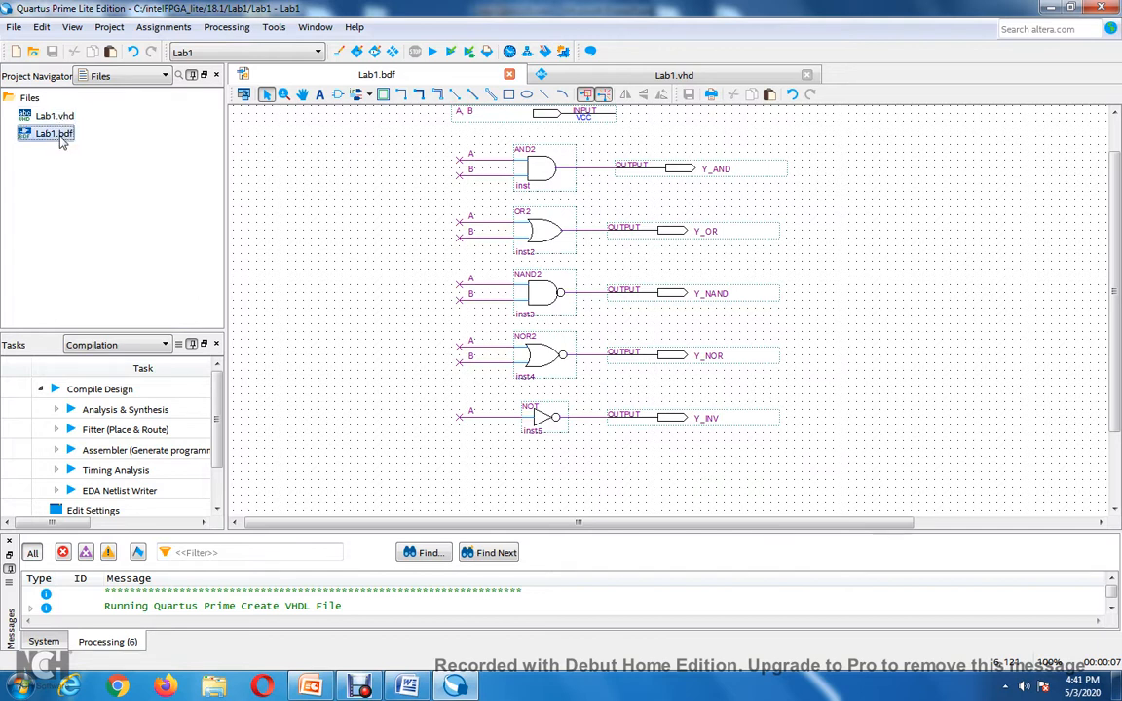
right_click(60, 140)
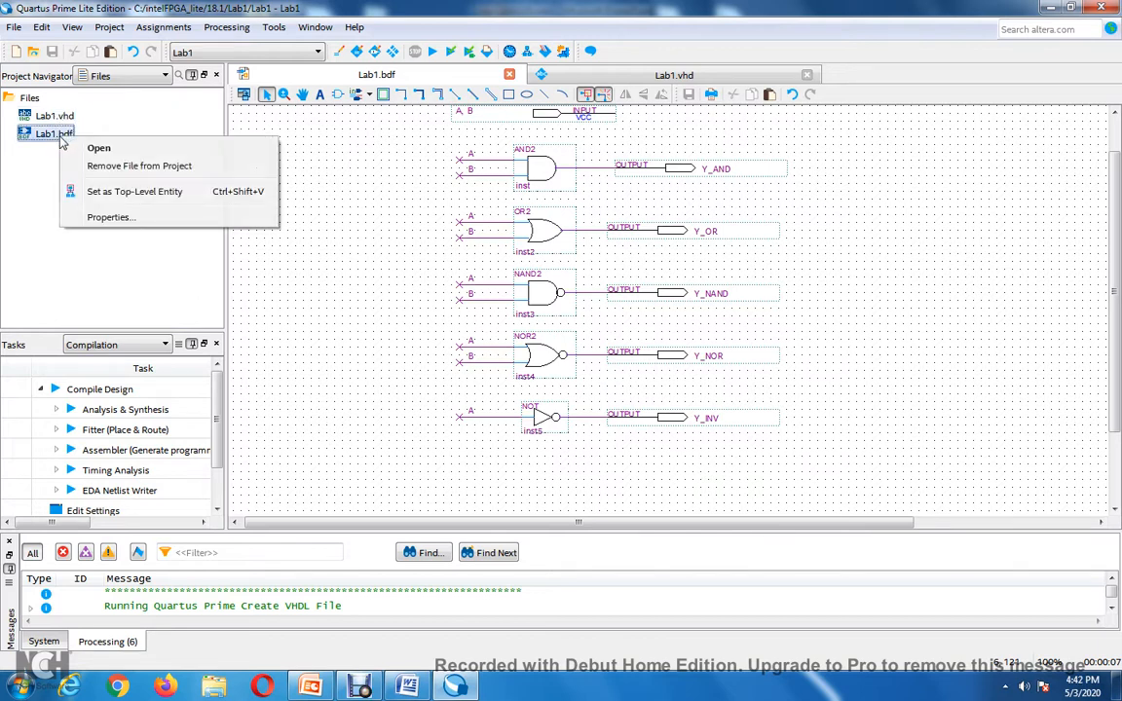
click(124, 167)
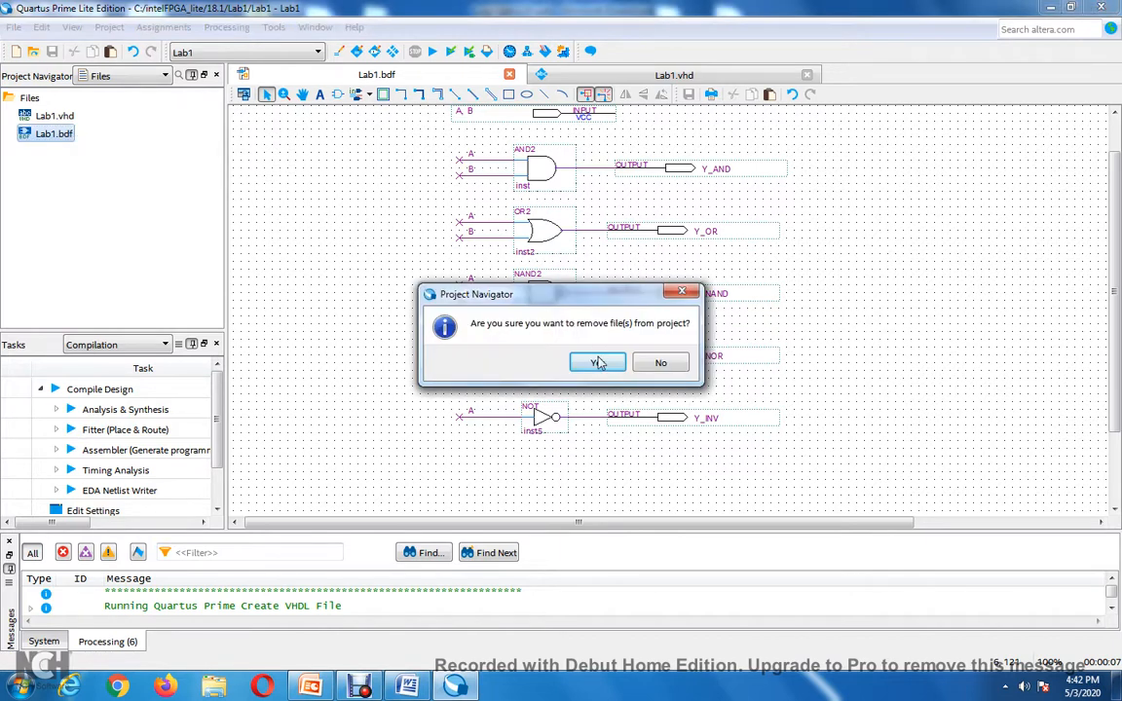
click(597, 363)
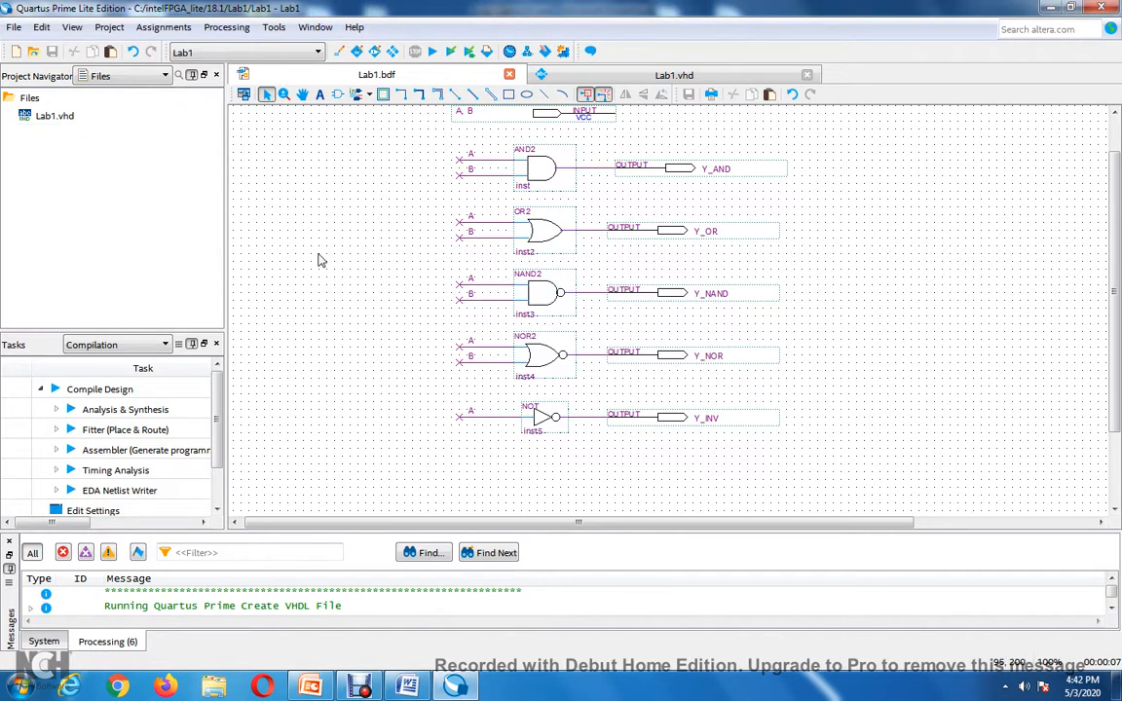
Open Lab1.vhd and examine the entity name and the input and output port declarations of Lab1
double_click(55, 116)
scroll(385, 303, down, 1)
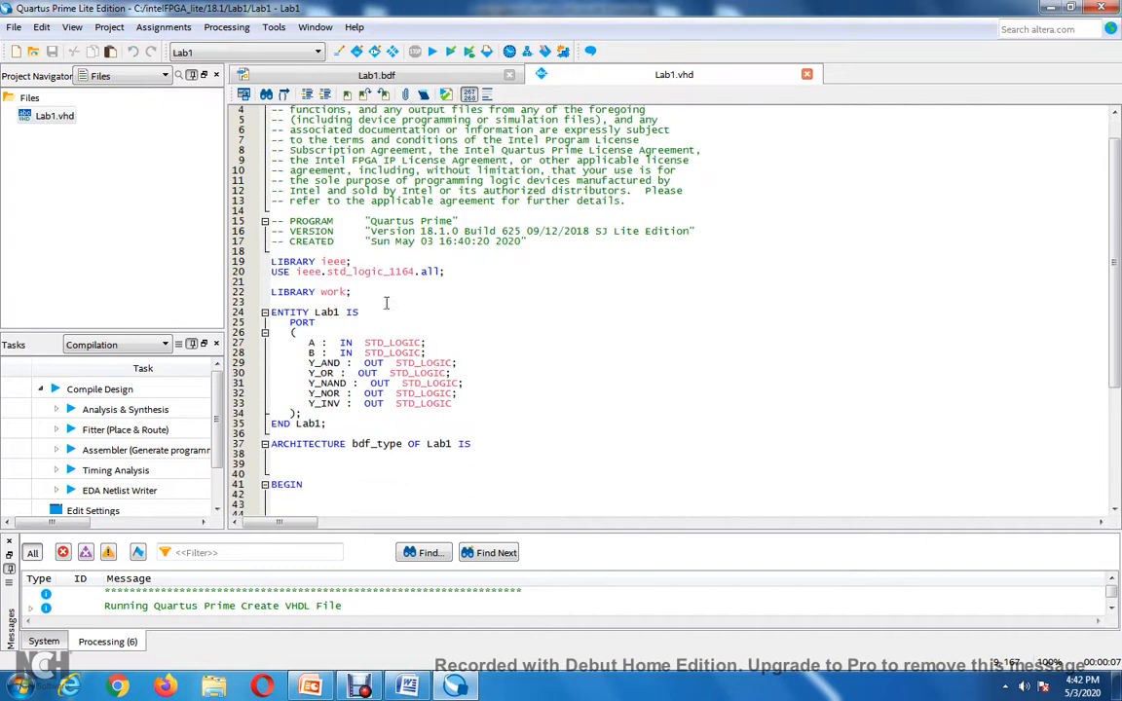
scroll(386, 303, down, 5)
scroll(395, 292, up, 1)
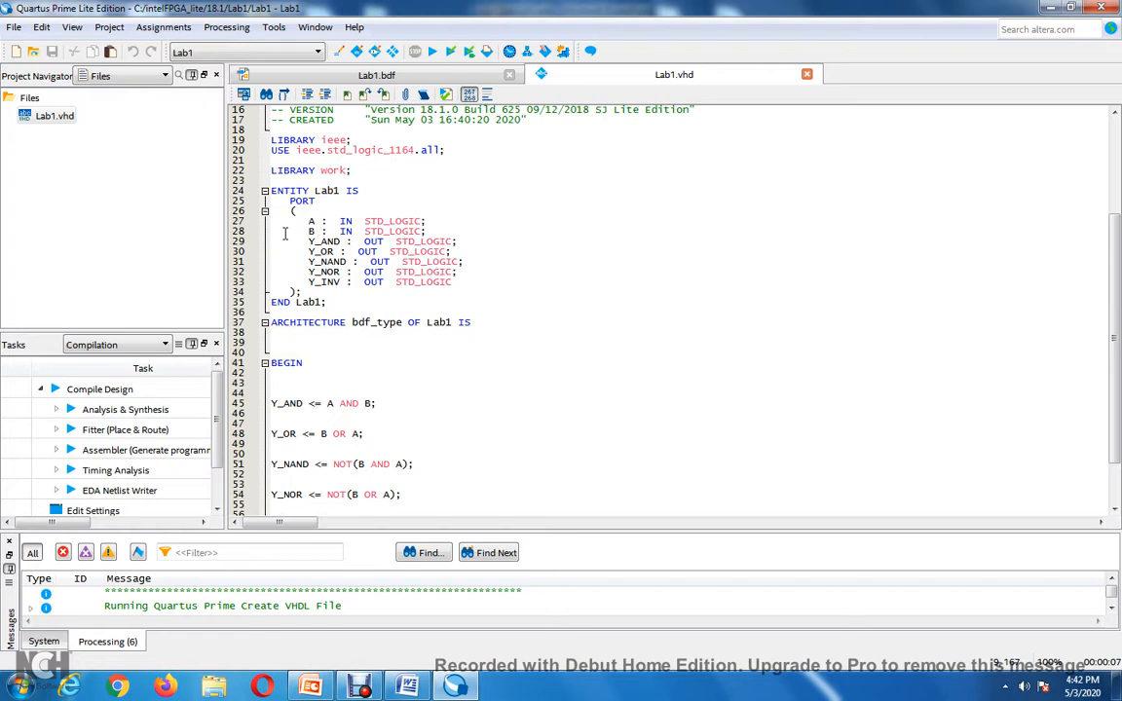
click(277, 191)
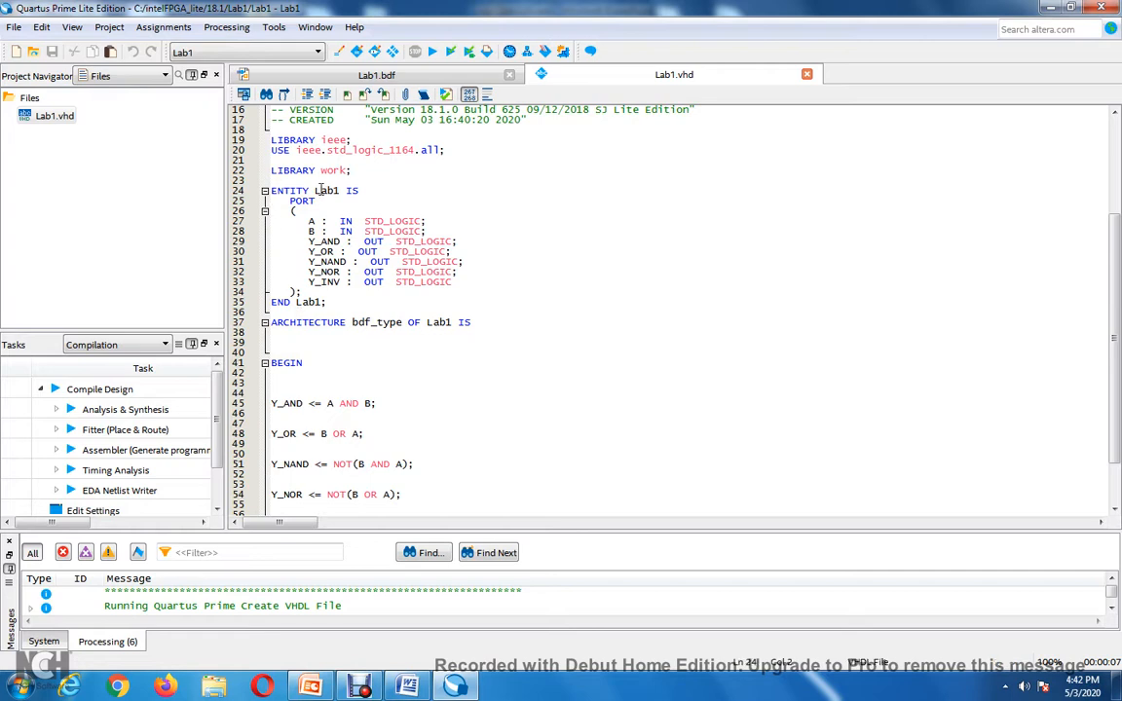
drag(315, 191, 341, 191)
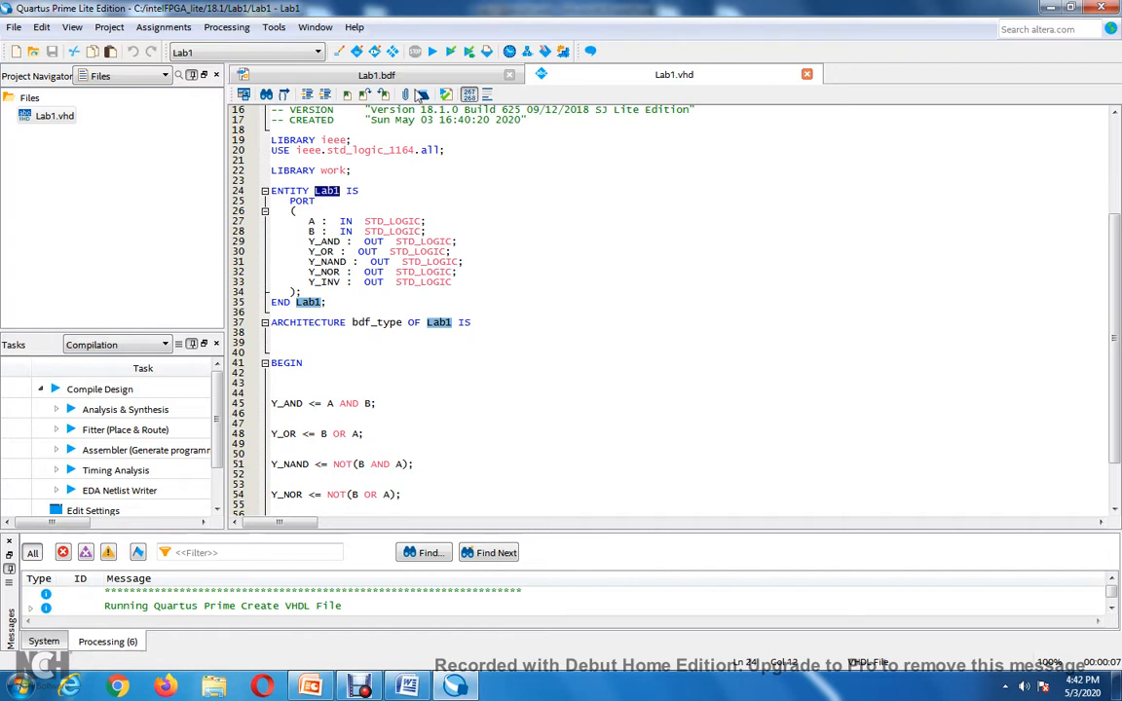
click(307, 205)
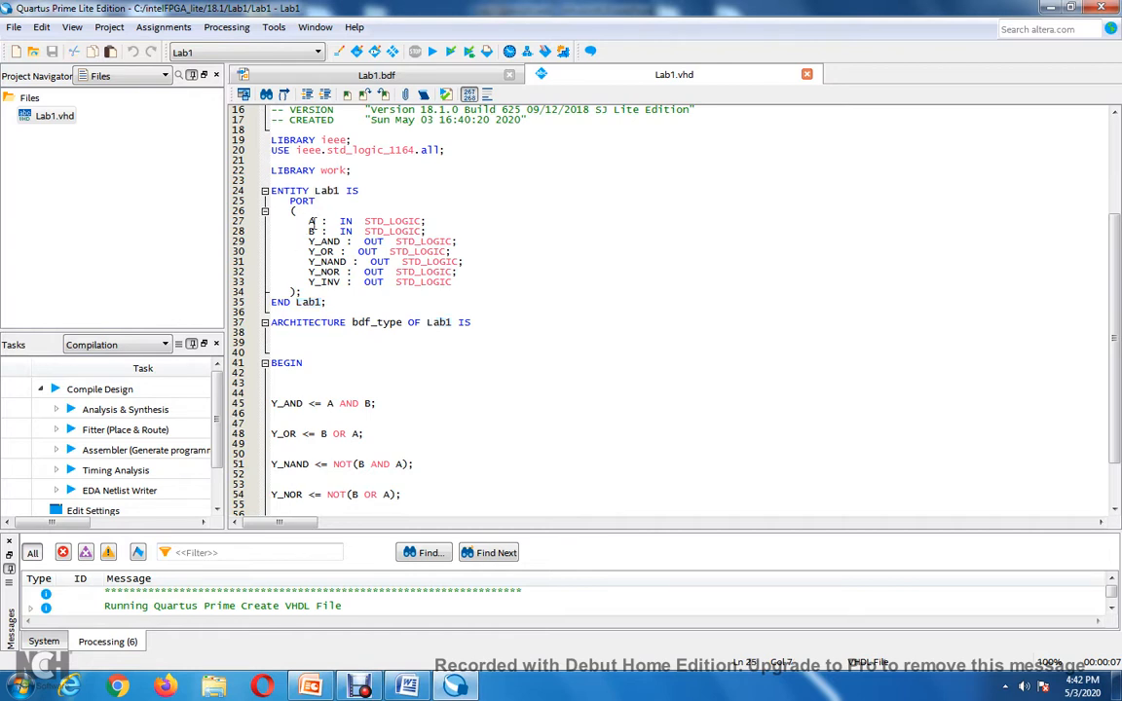
click(316, 231)
click(319, 222)
key(Up)
click(315, 232)
click(342, 242)
click(344, 271)
click(343, 282)
scroll(532, 300, down, 2)
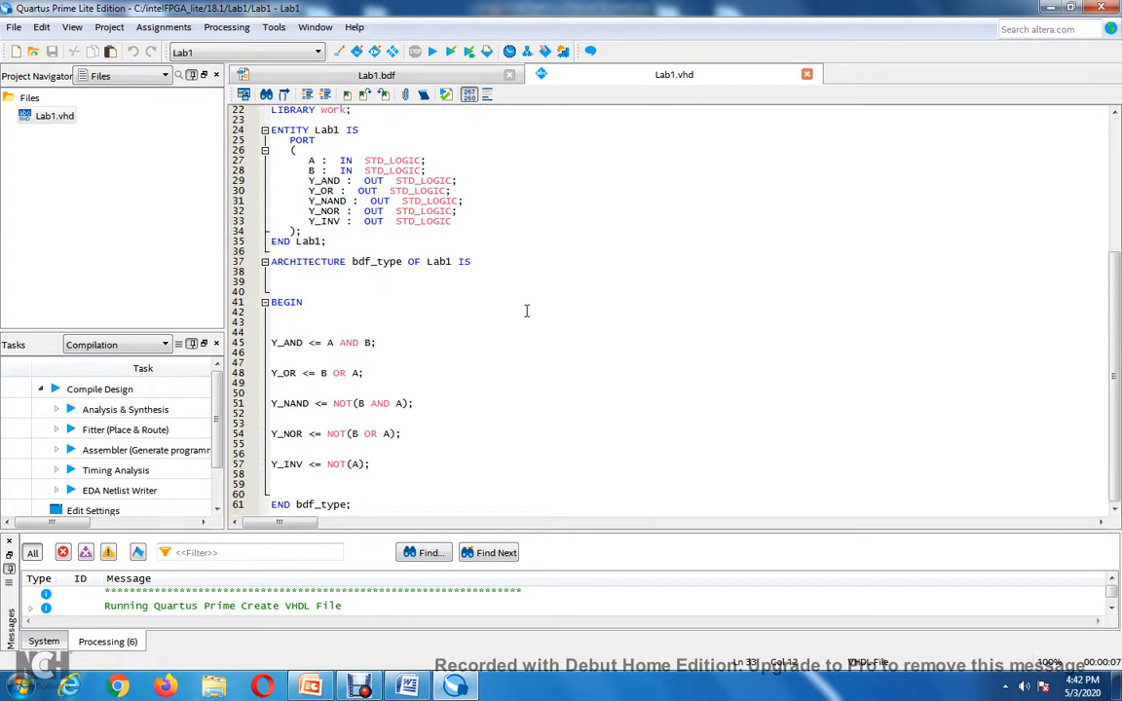
Examine the architecture bdf_type of Lab1 and its logic assignments for the gate outputs
click(389, 269)
click(437, 261)
click(328, 342)
click(368, 372)
click(418, 403)
scroll(471, 445, up, 2)
scroll(471, 445, up, 2)
scroll(471, 445, down, 4)
Delete and retype the closing "B;" of the Y_AND assignment, and save Lab1.vhd
click(376, 342)
key(BackSpace)
key(BackSpace)
key(BackSpace)
text(B;)
click(320, 403)
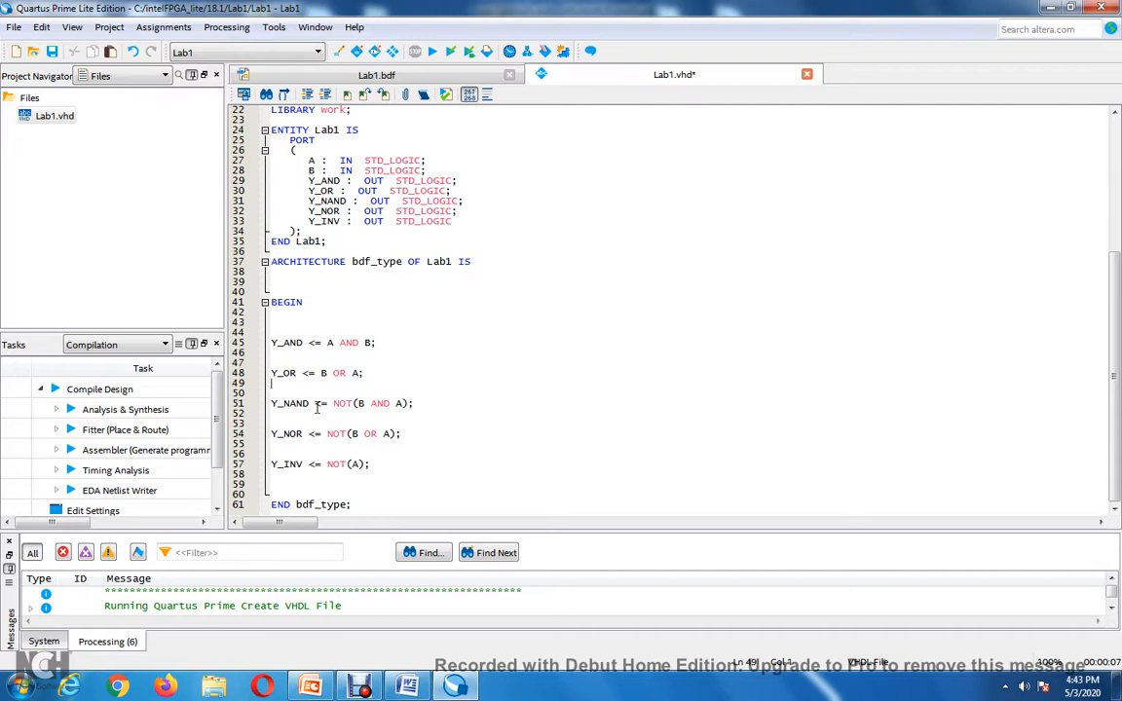
click(416, 403)
click(53, 54)
Review the Lab1.bdf schematic and the option for creating an HDL design file from it
click(376, 76)
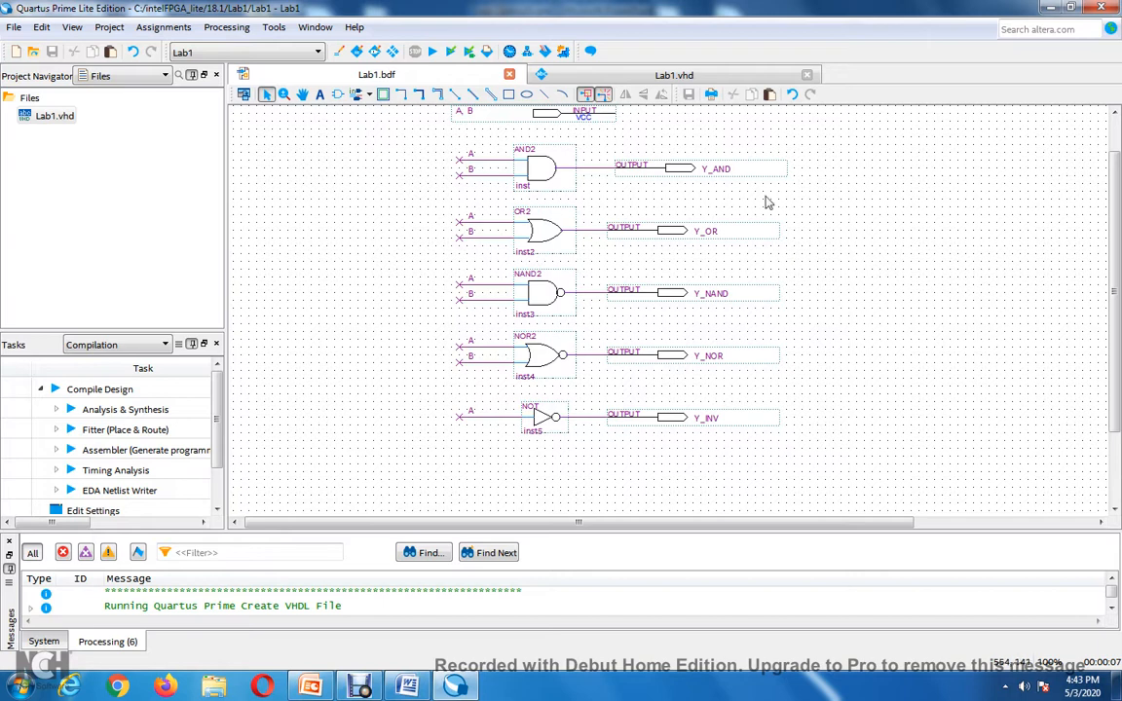
scroll(384, 327, up, 2)
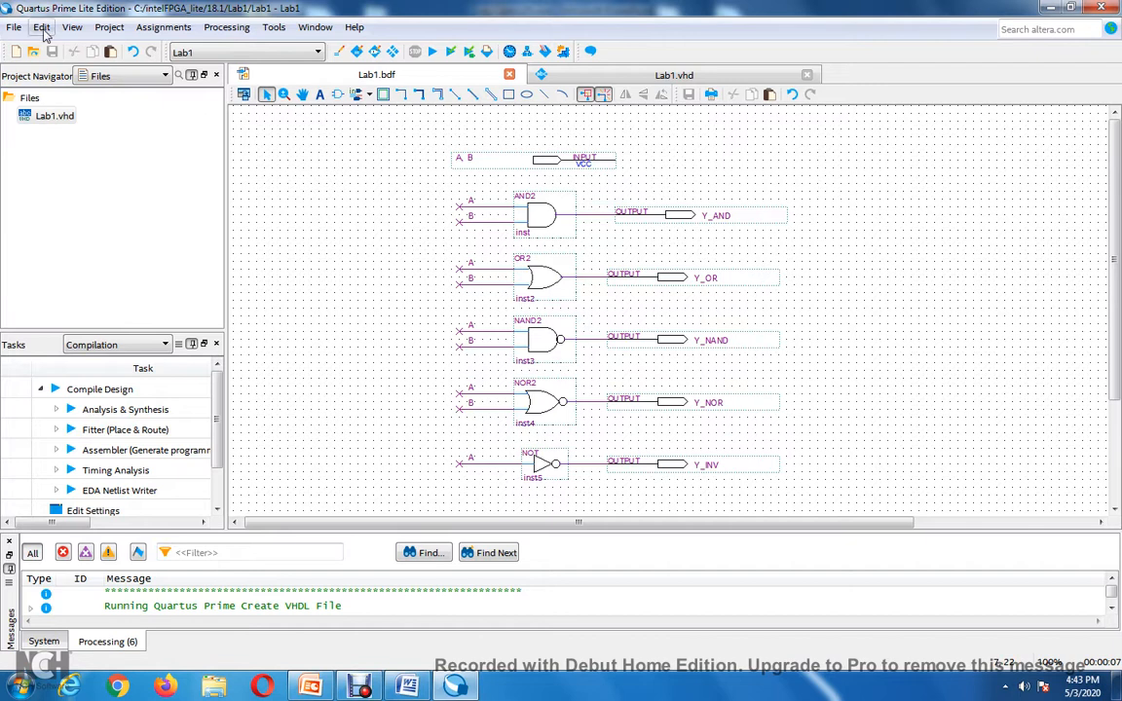
click(14, 27)
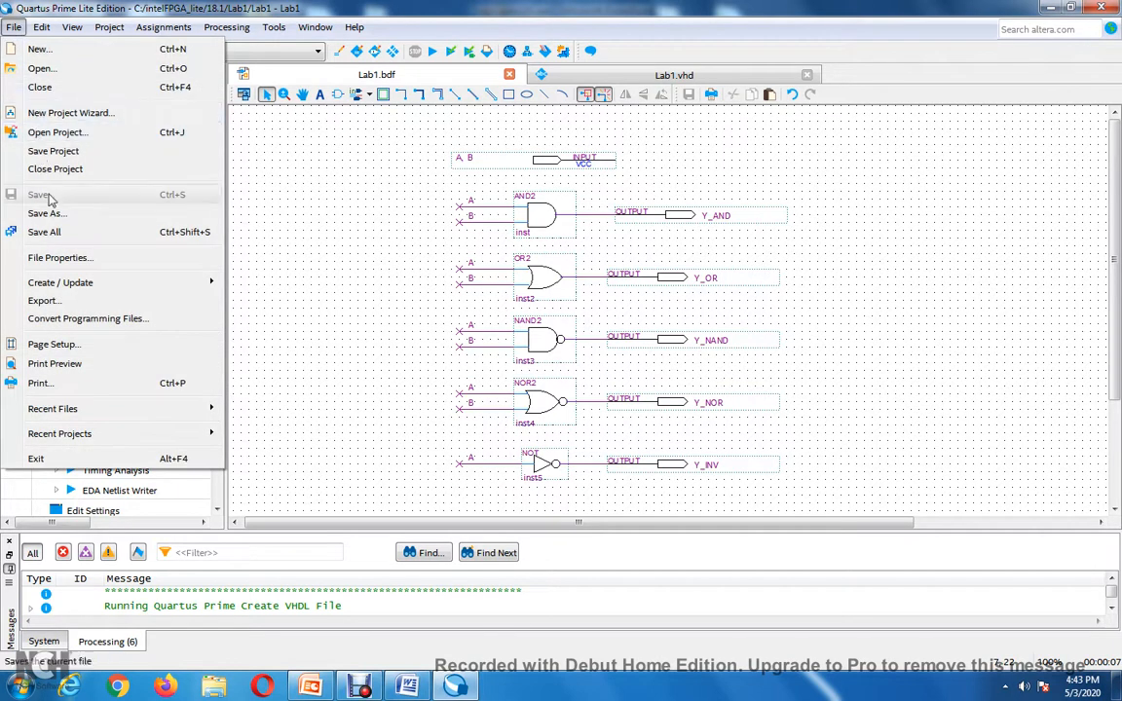
mouse_move(136, 283)
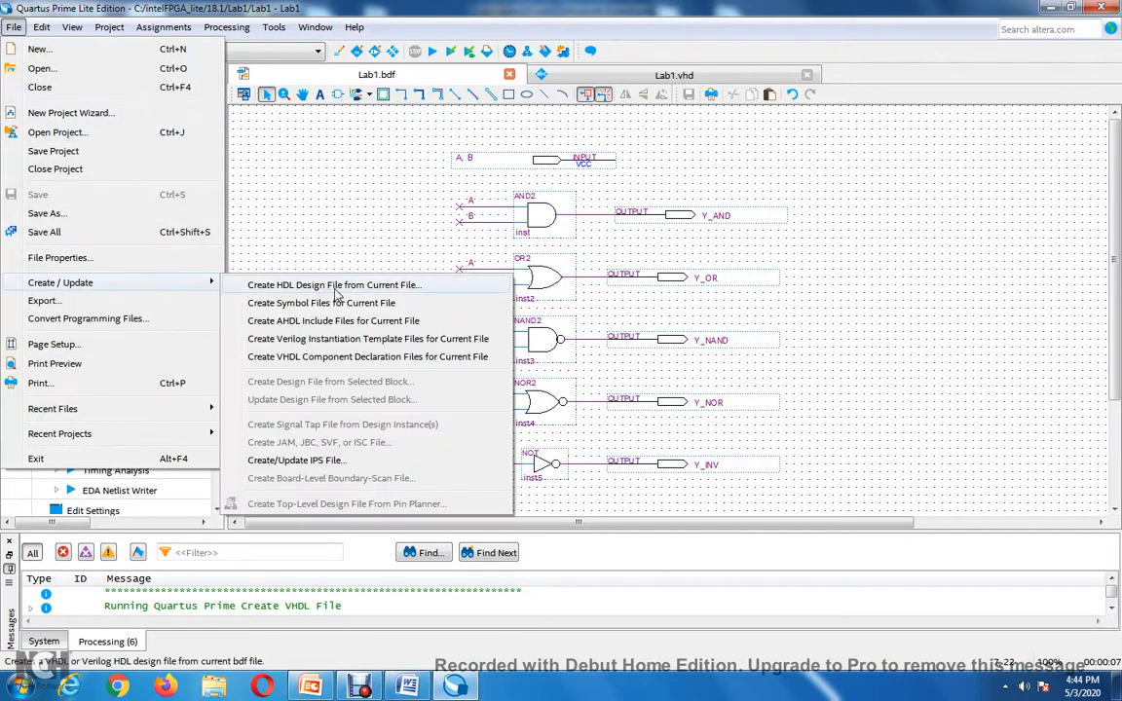
click(845, 323)
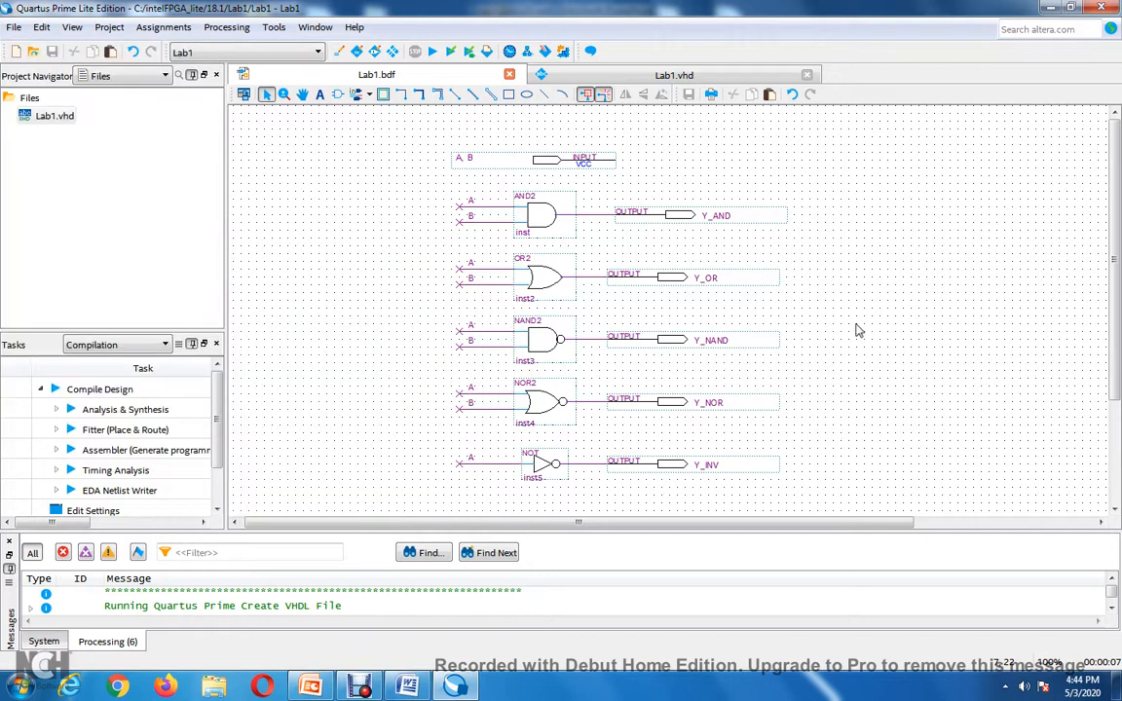
Reopen Lab1.vhd and run Analysis & Synthesis on the Lab1 project
double_click(55, 116)
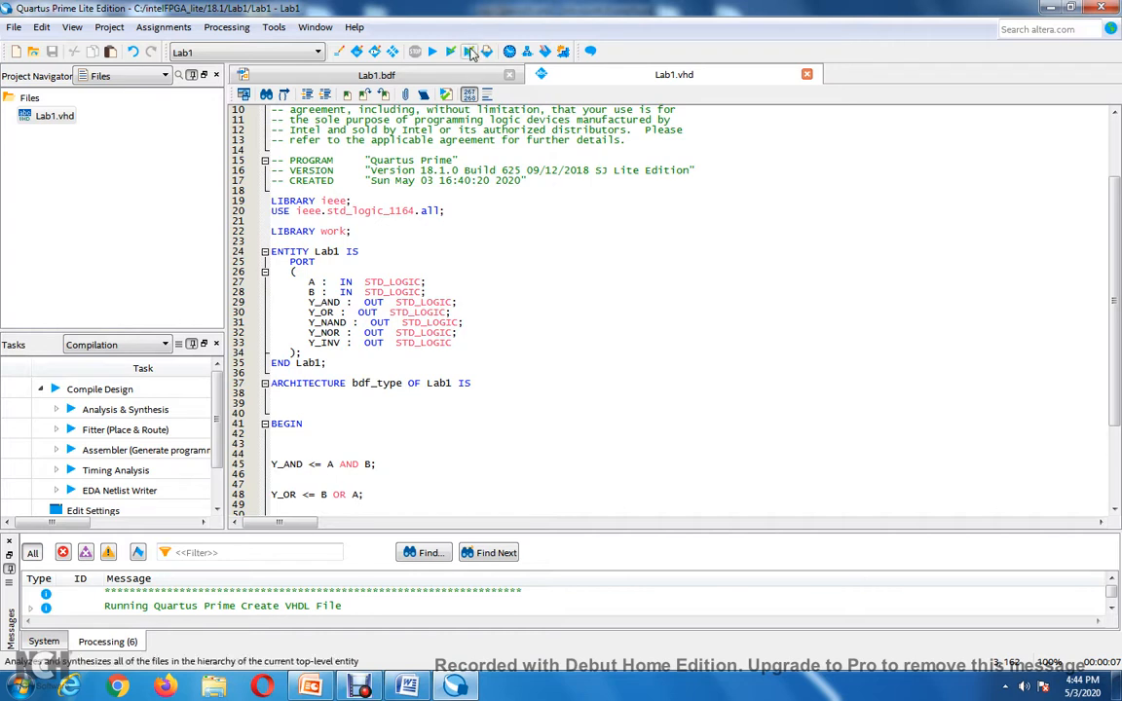
click(469, 52)
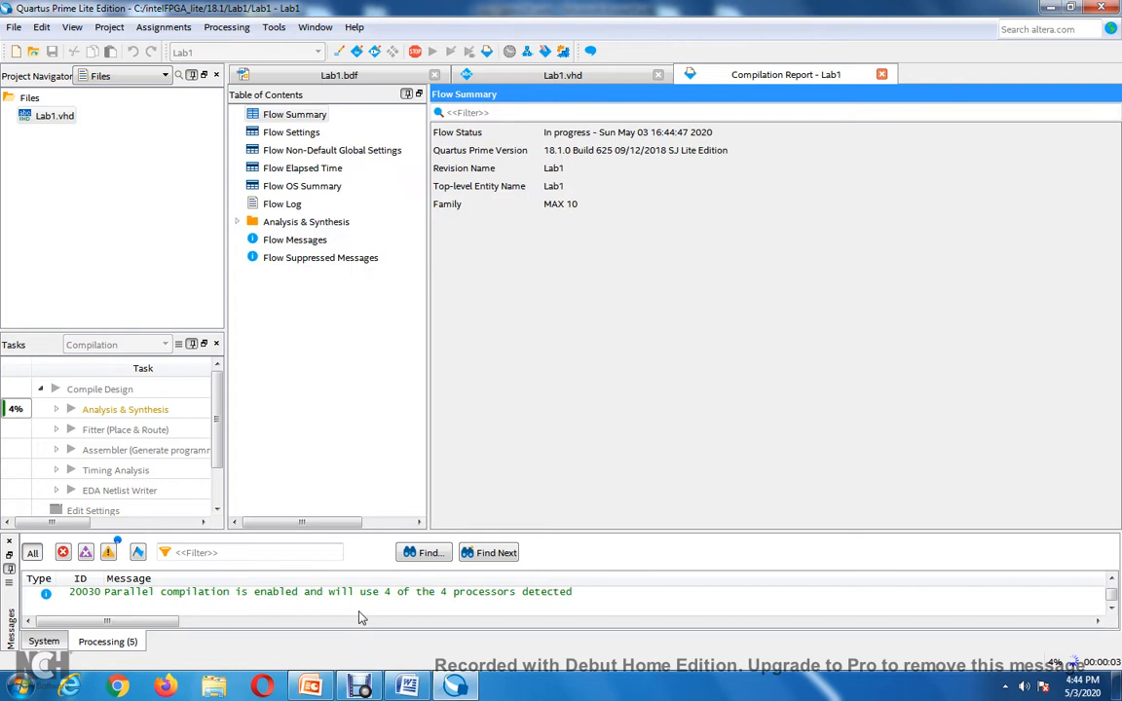
drag(378, 529, 382, 514)
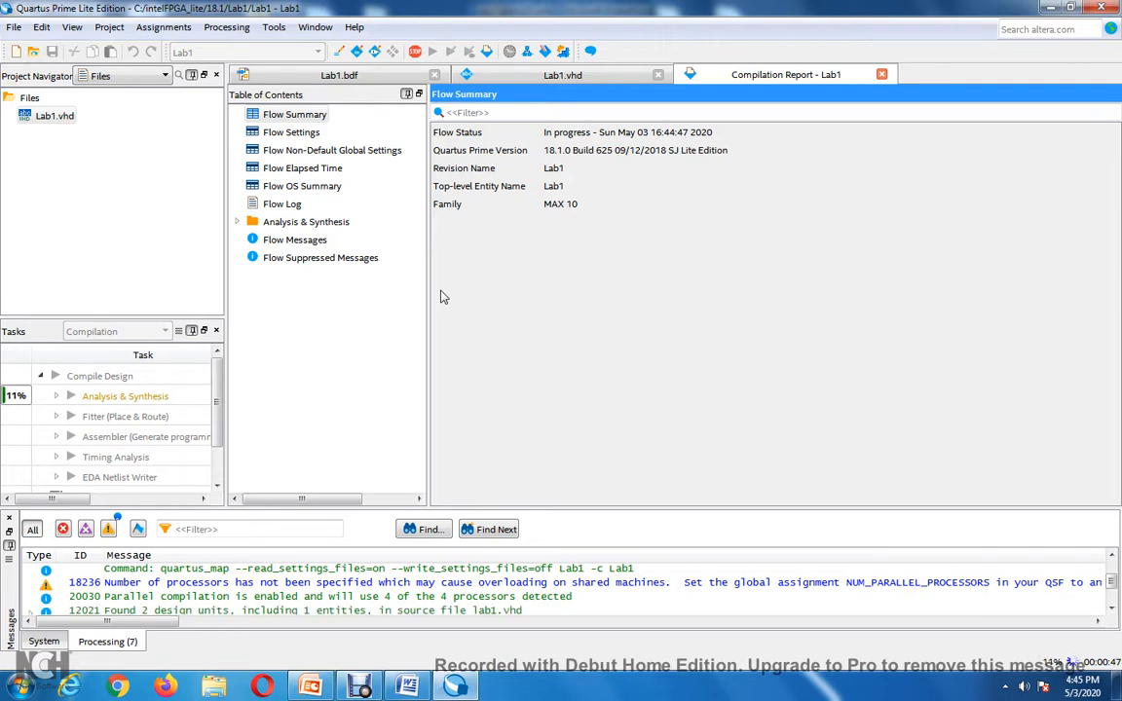
Review the Analysis & Synthesis messages, including the processor-count warning, and close the compilation report
drag(543, 508, 555, 454)
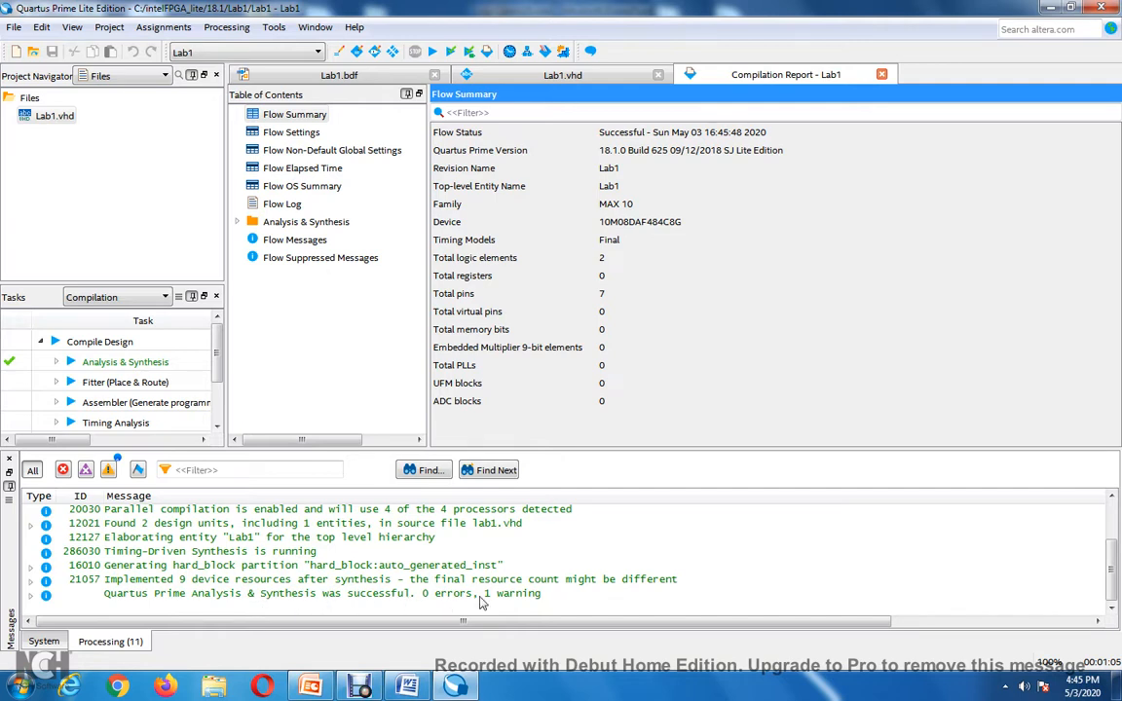
scroll(428, 541, up, 2)
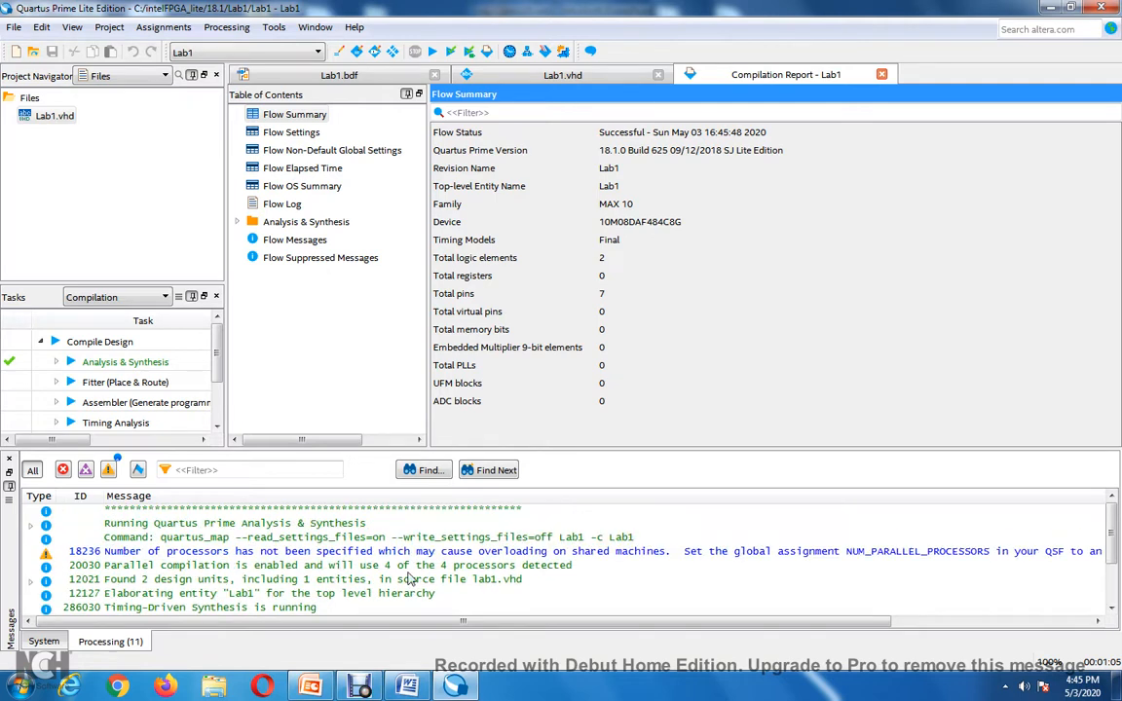
click(330, 554)
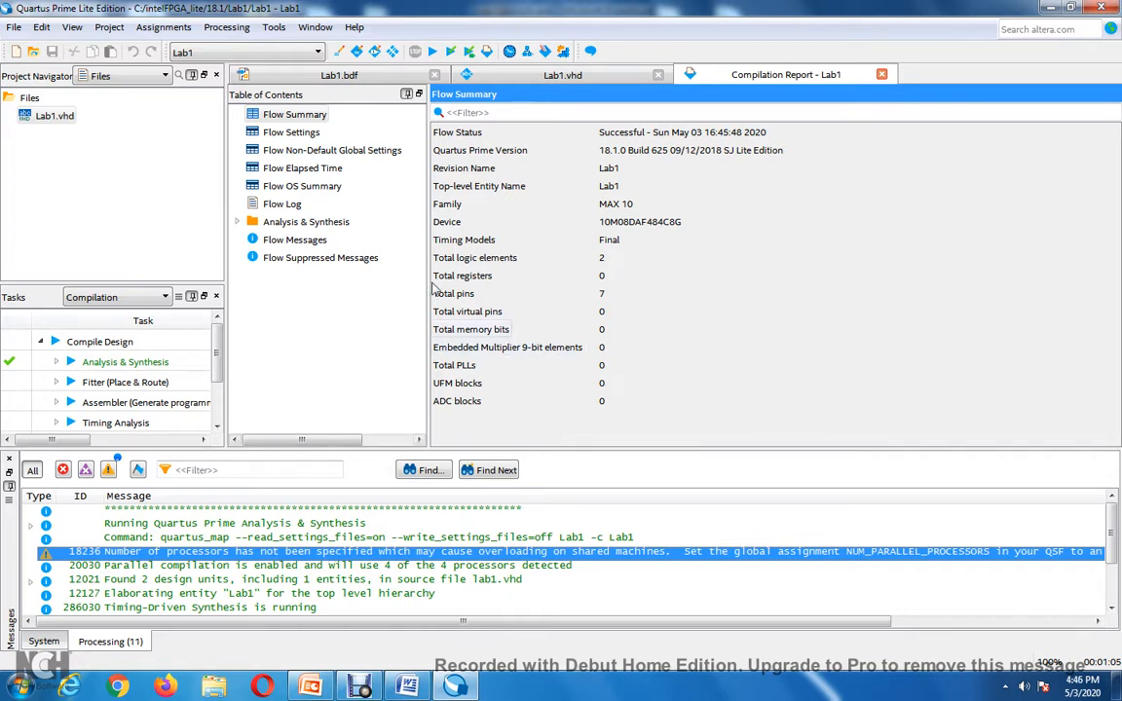
click(880, 75)
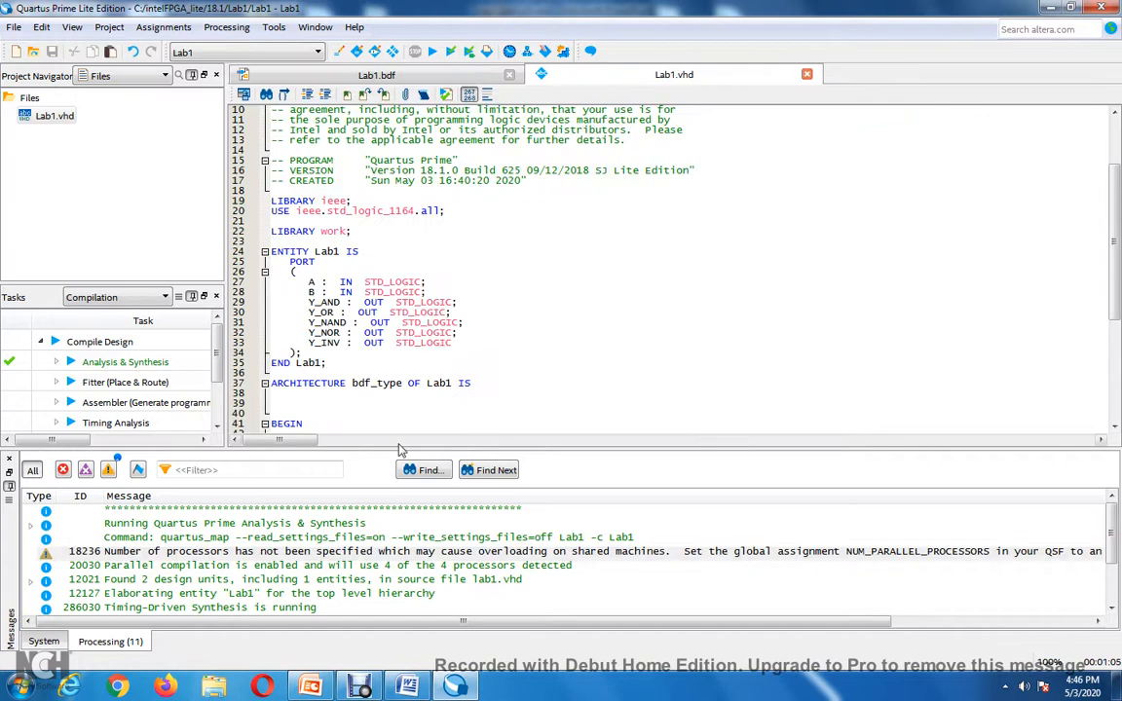
drag(400, 447, 402, 531)
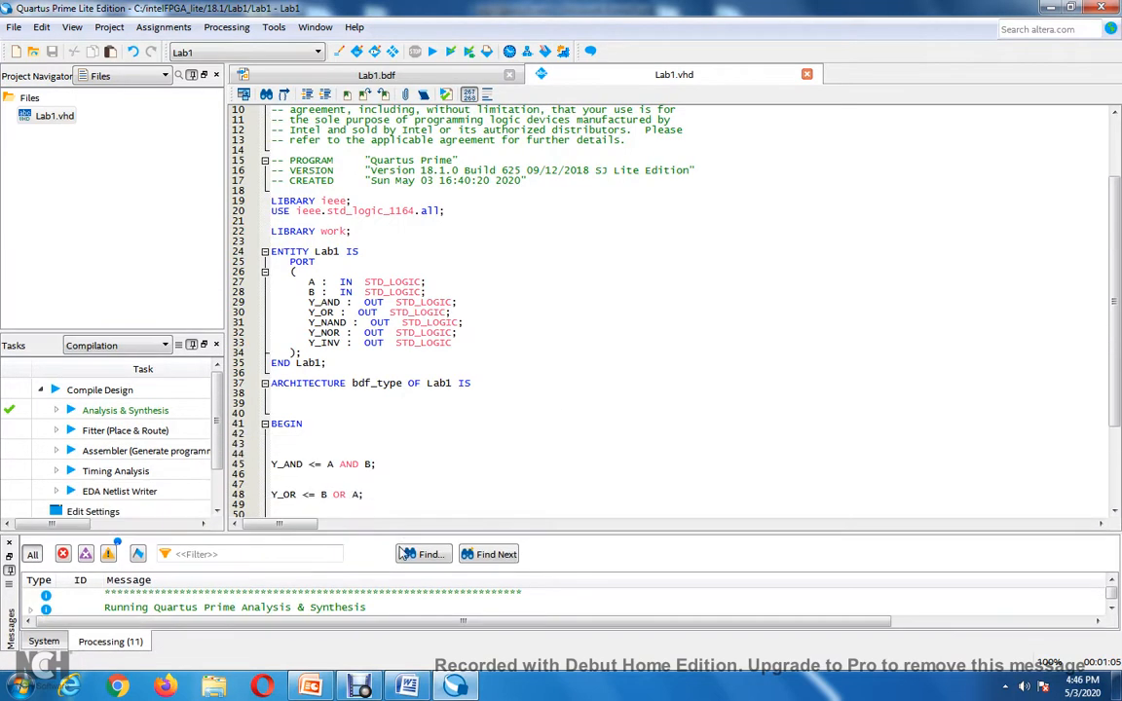
click(421, 446)
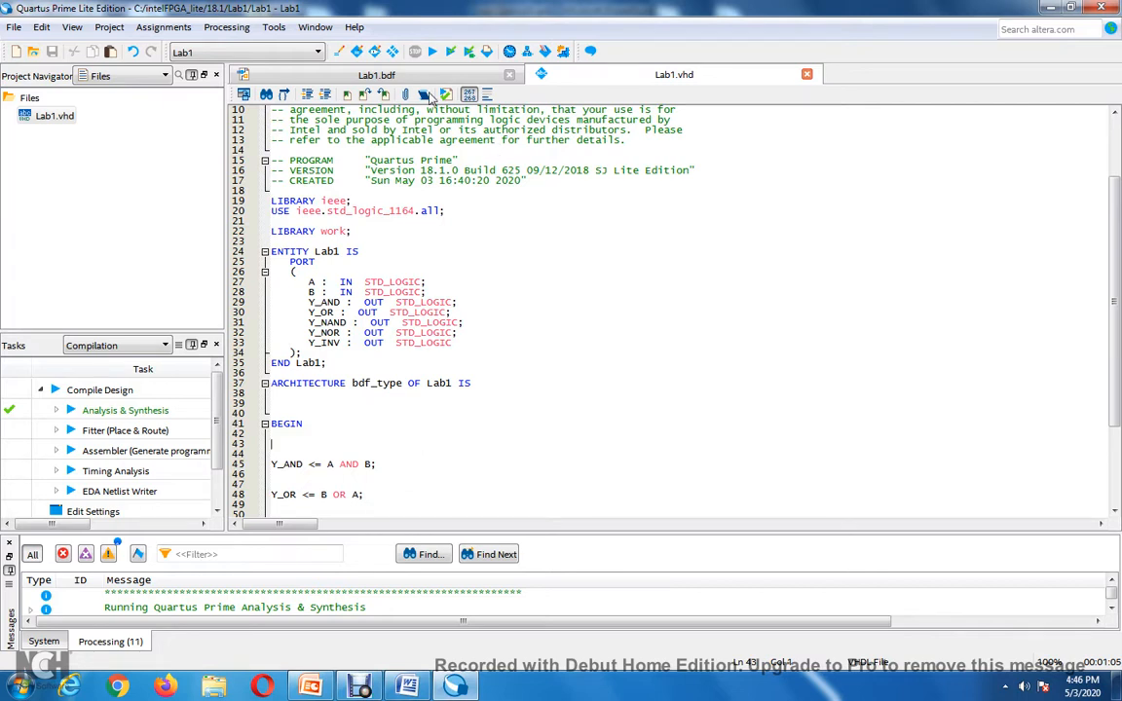
Try replacing the wire between the OR2 gate and the Y_OR output in Lab1.bdf with a bus line, and undo the changes
click(385, 75)
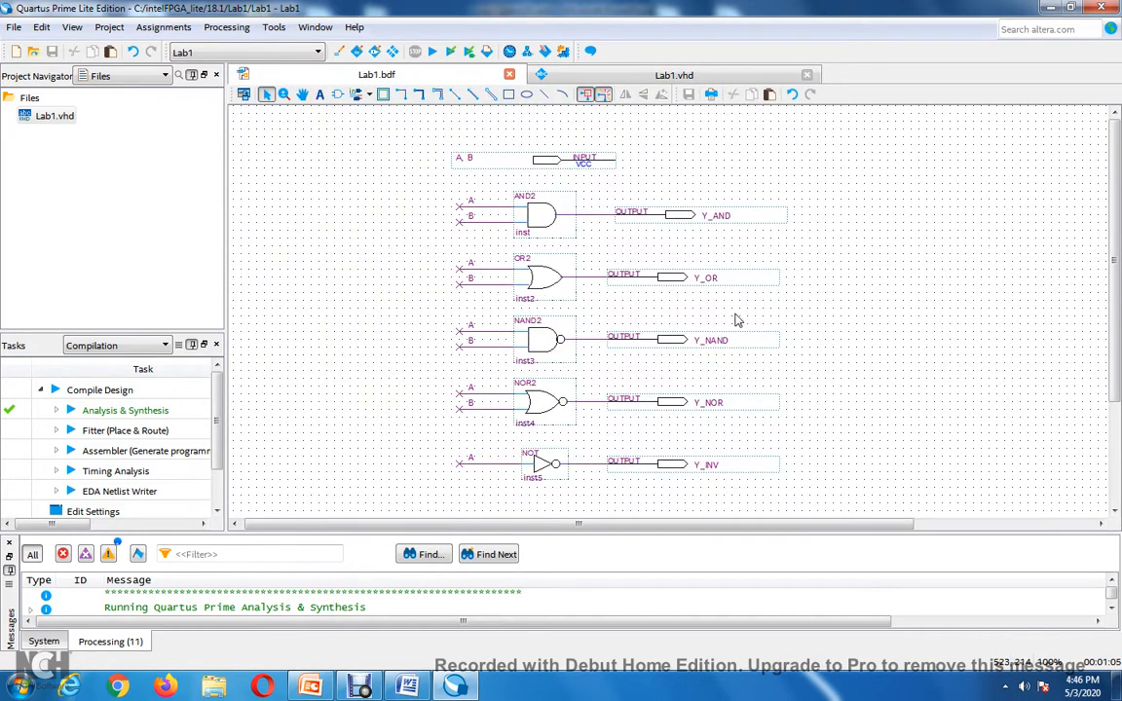
click(587, 278)
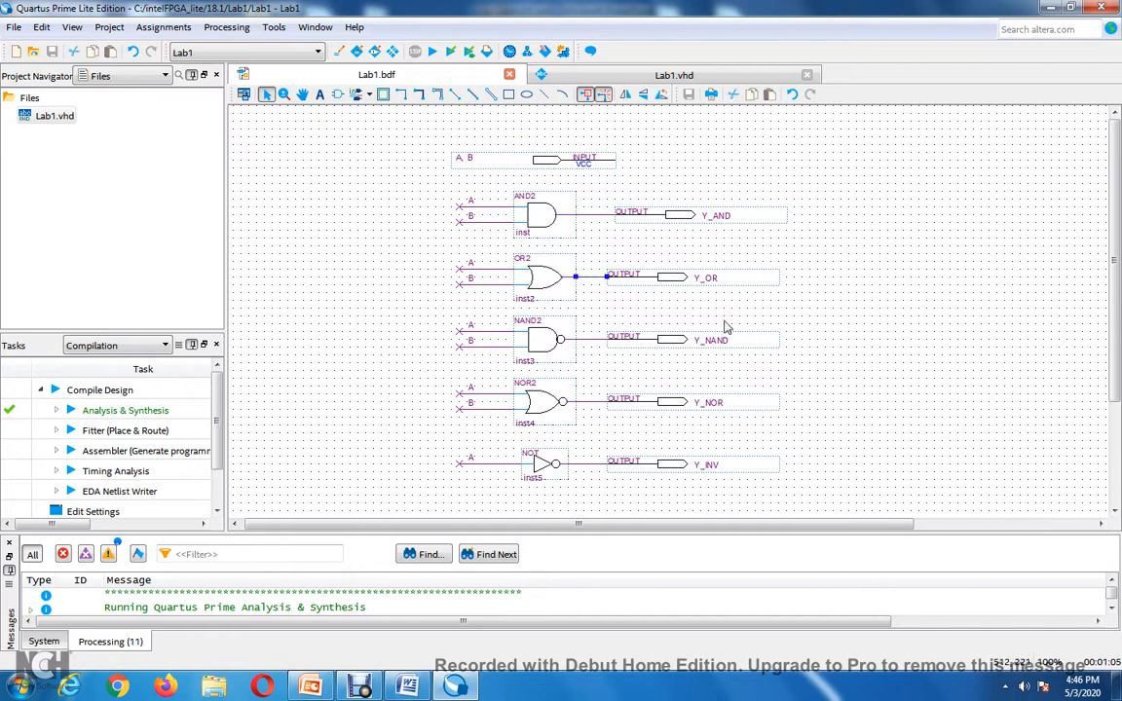
key(Delete)
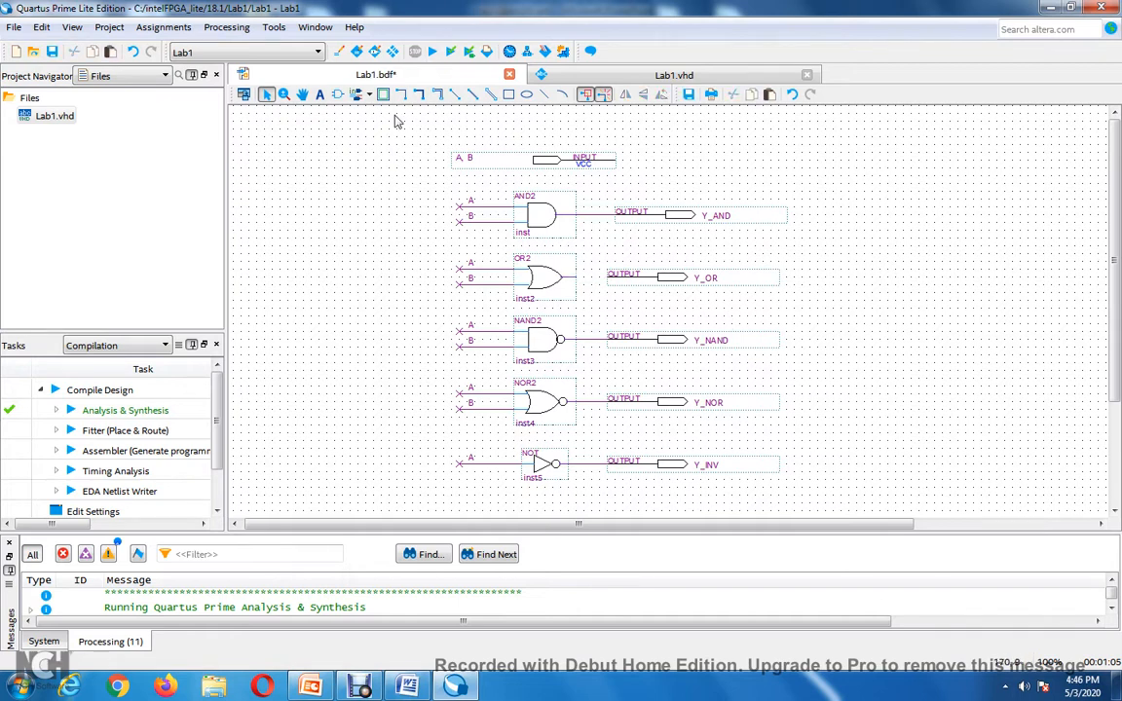
click(419, 94)
drag(576, 277, 607, 277)
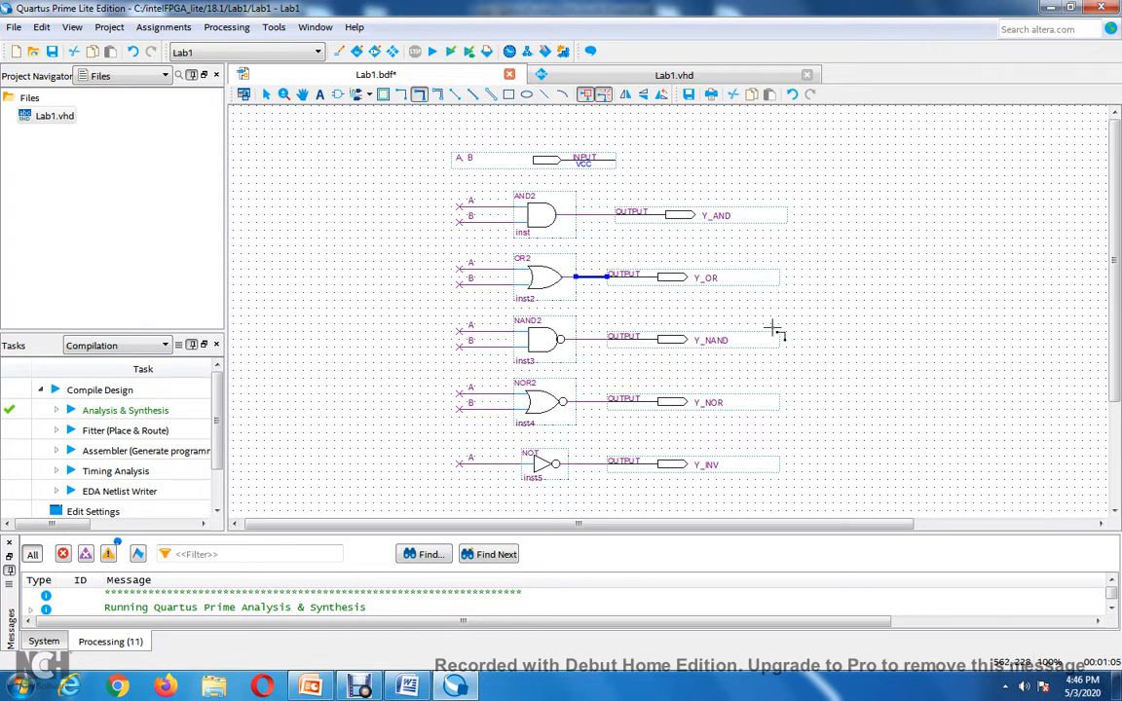
click(134, 55)
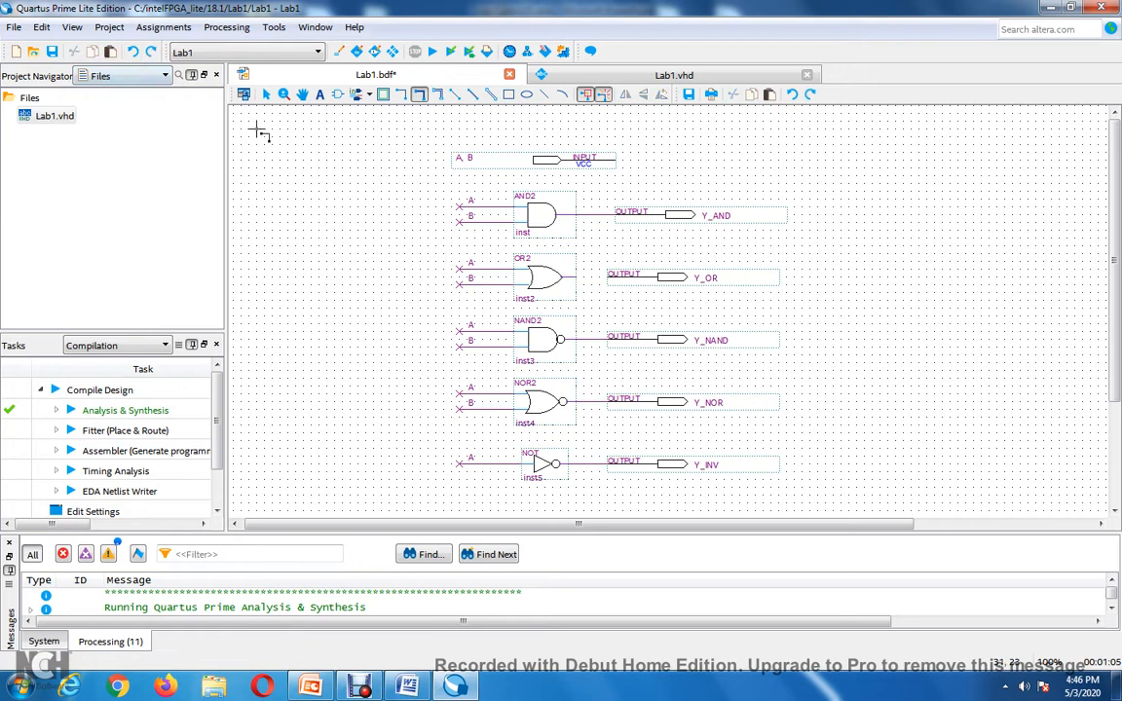
click(134, 52)
Check the option for creating an HDL design file from the schematic, and return to the Lab1.vhd code
click(14, 26)
mouse_move(60, 283)
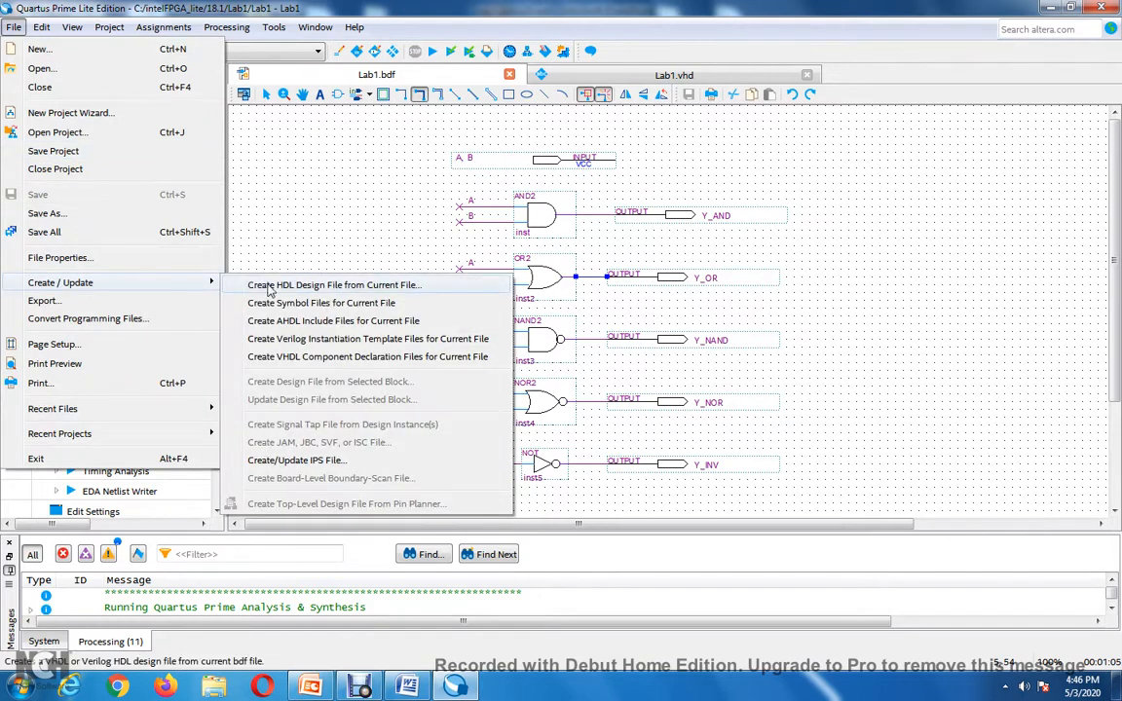
click(345, 239)
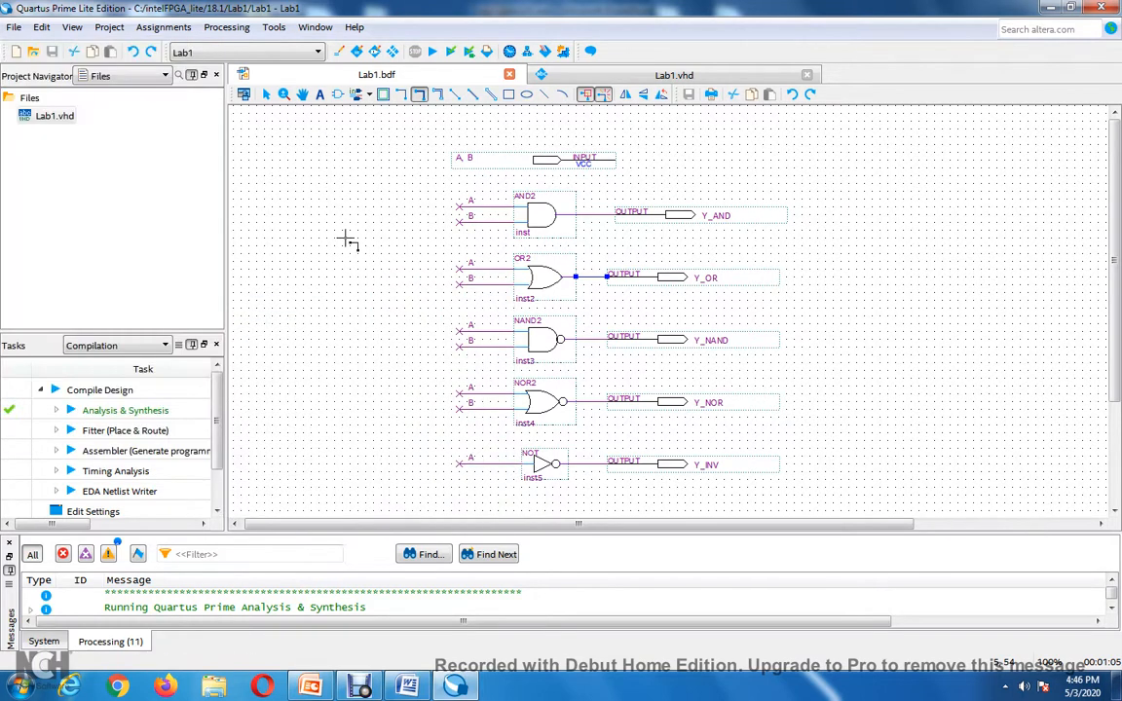
key(Escape)
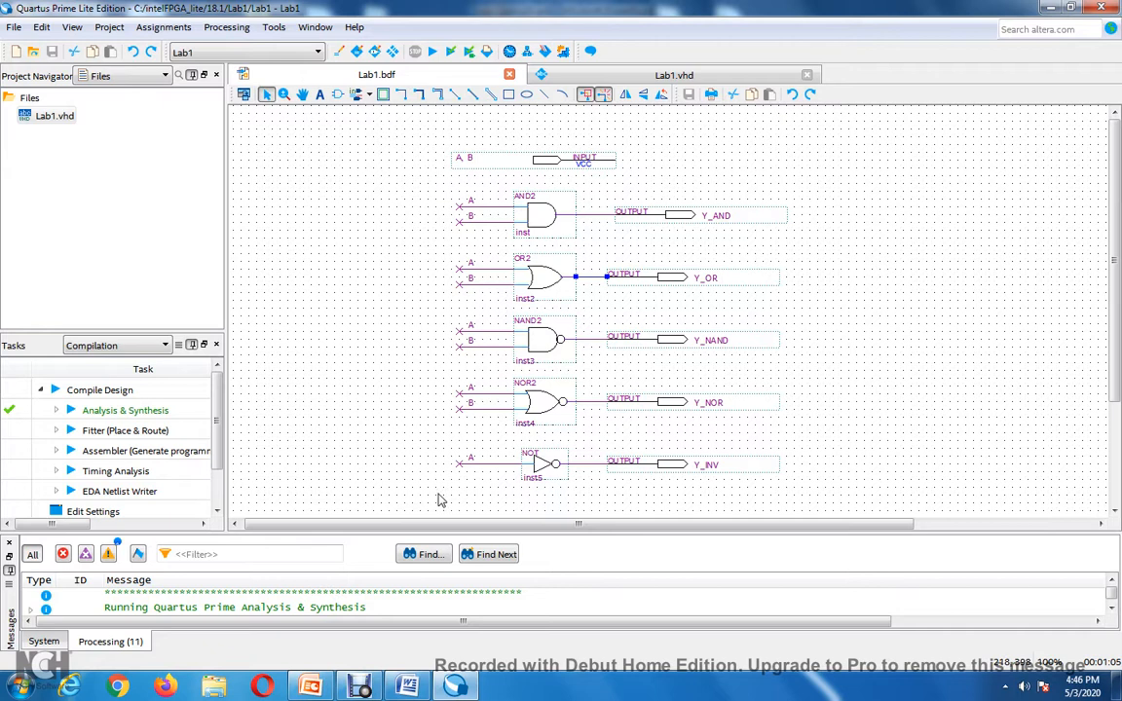
double_click(55, 116)
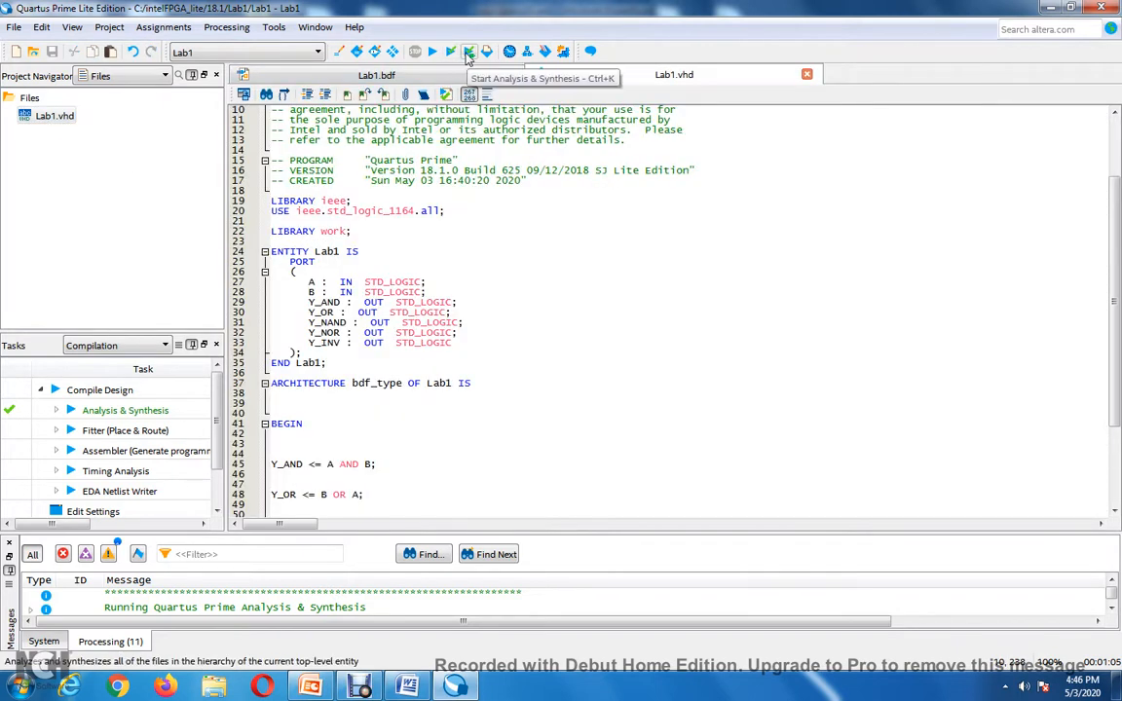
scroll(416, 351, down, 3)
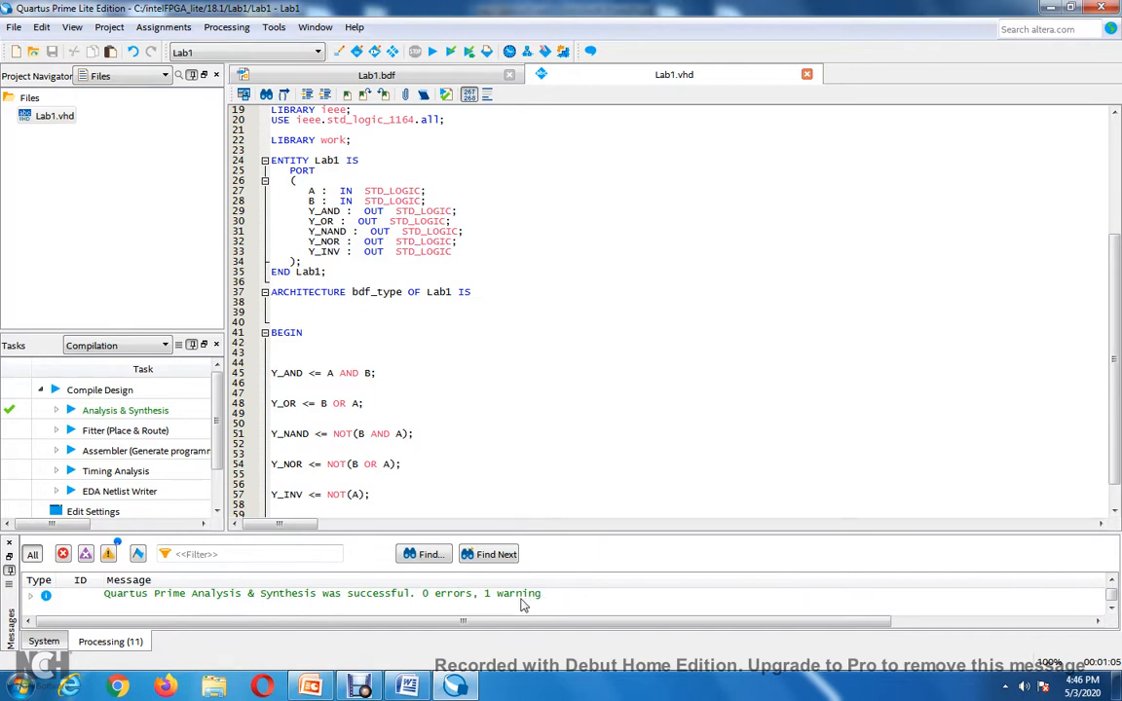
Run the Test Bench Template Writer to generate a VHDL test bench template for Lab1
click(508, 437)
click(224, 29)
mouse_move(255, 114)
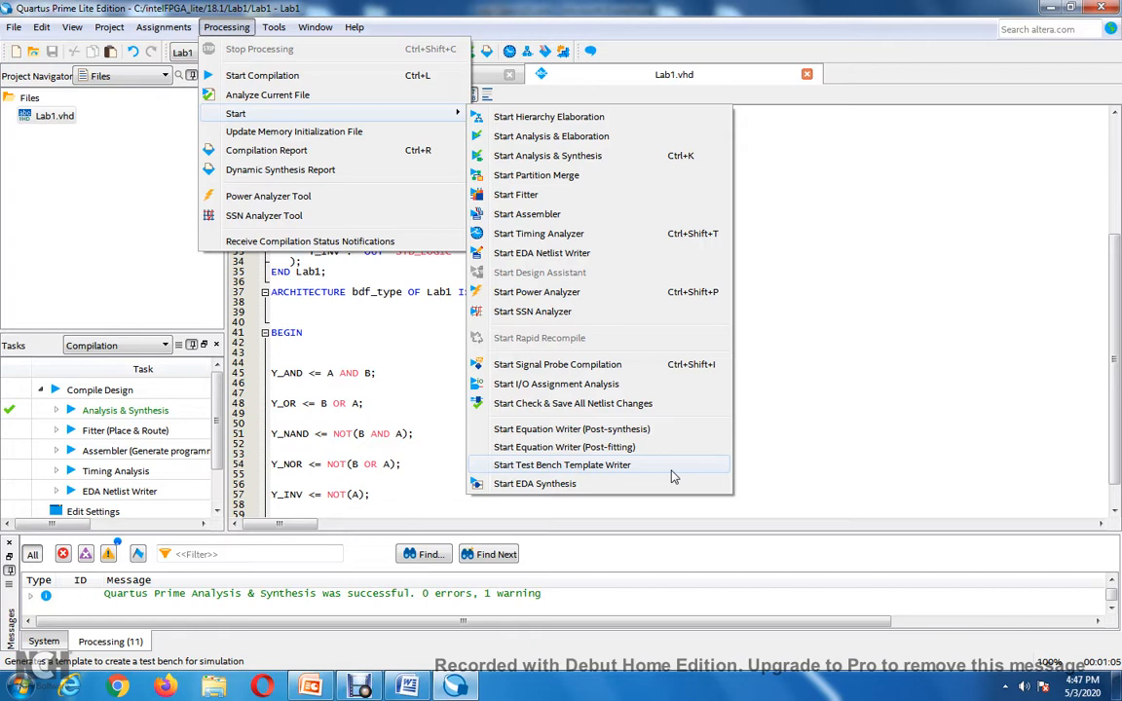
click(671, 473)
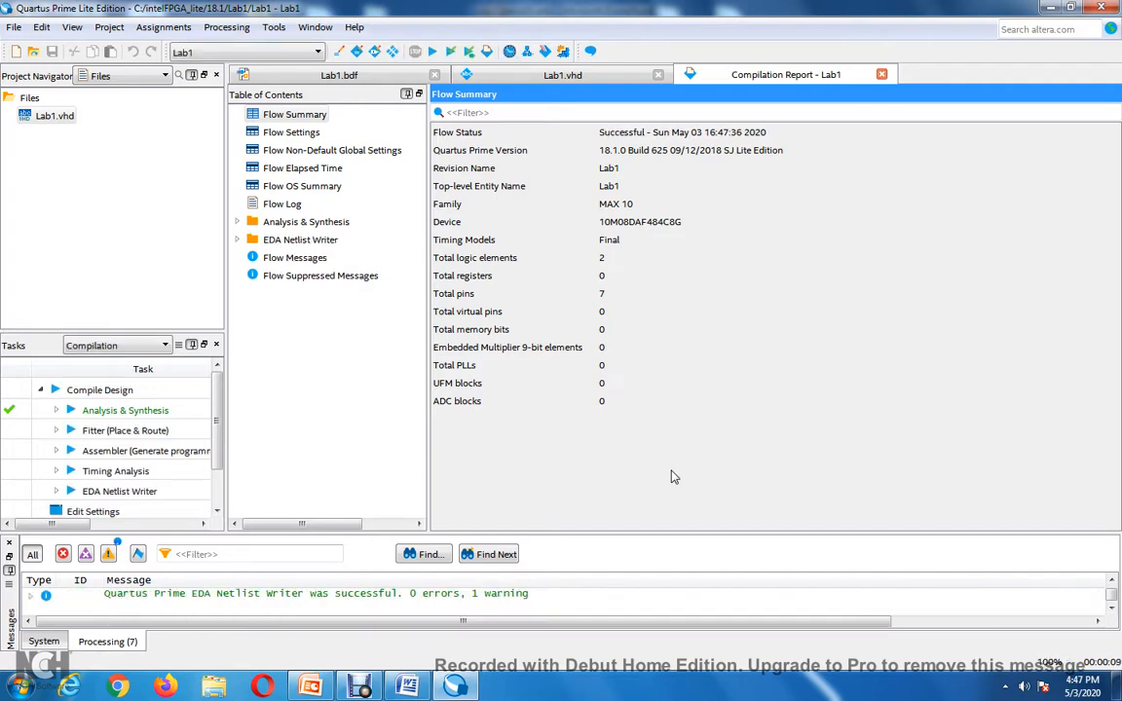
Close the compilation report and read the messages for the location of the generated test bench file
click(882, 75)
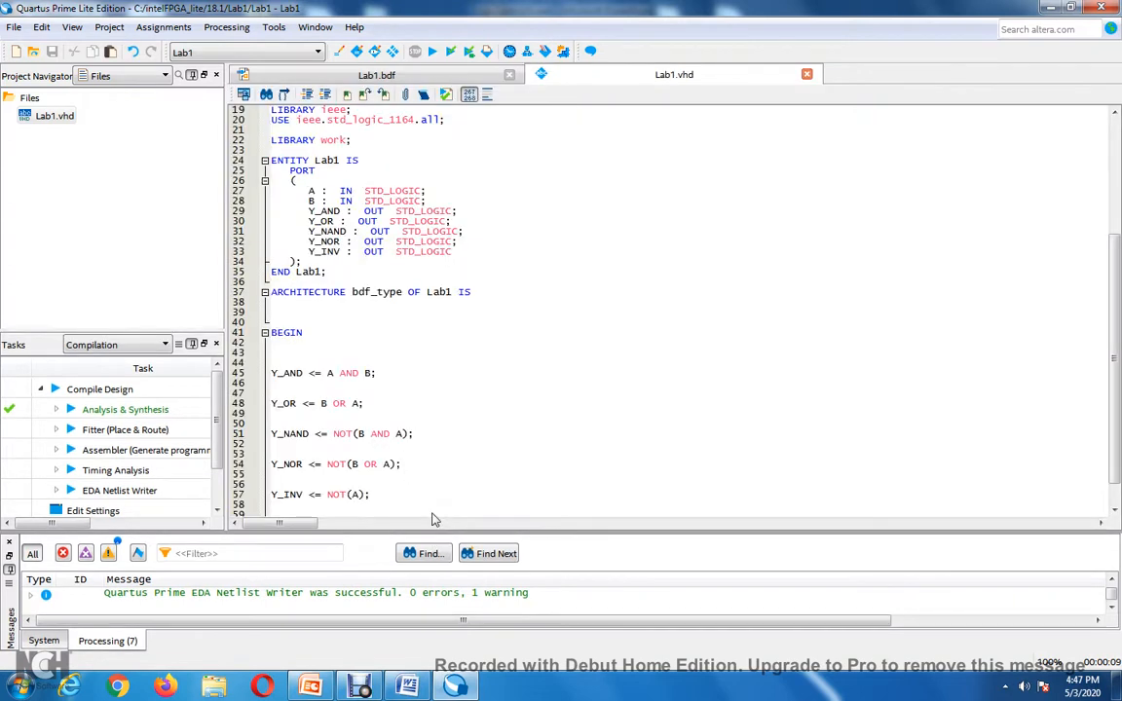
drag(434, 533, 435, 481)
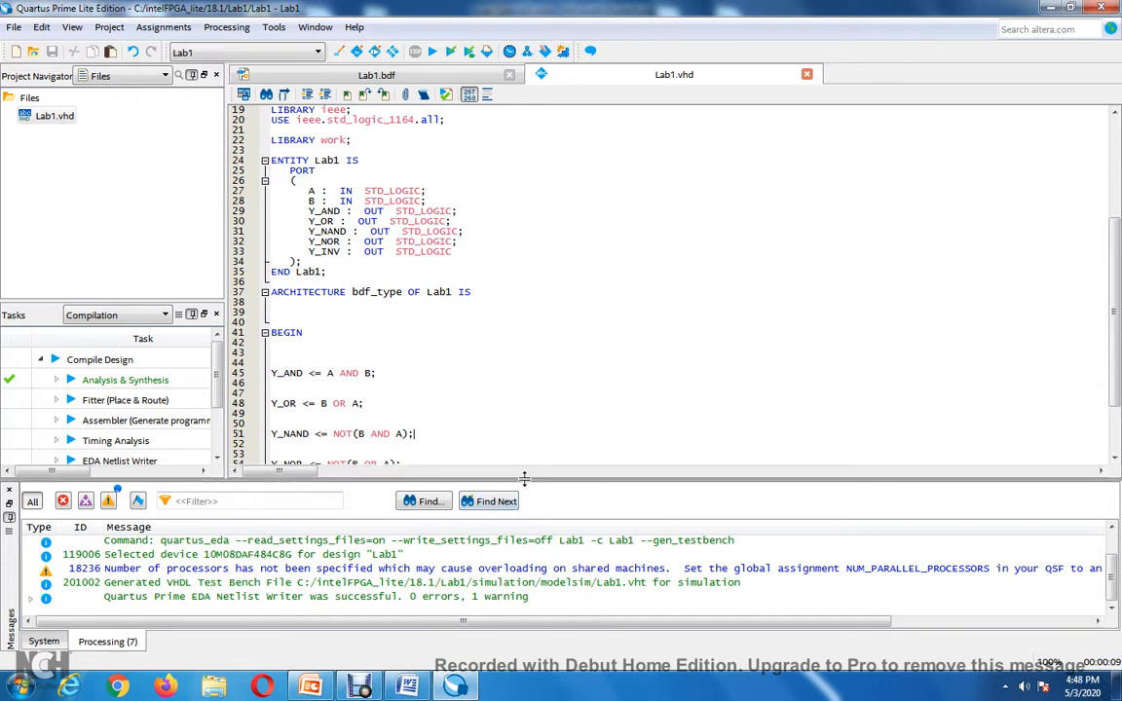
drag(523, 479, 524, 525)
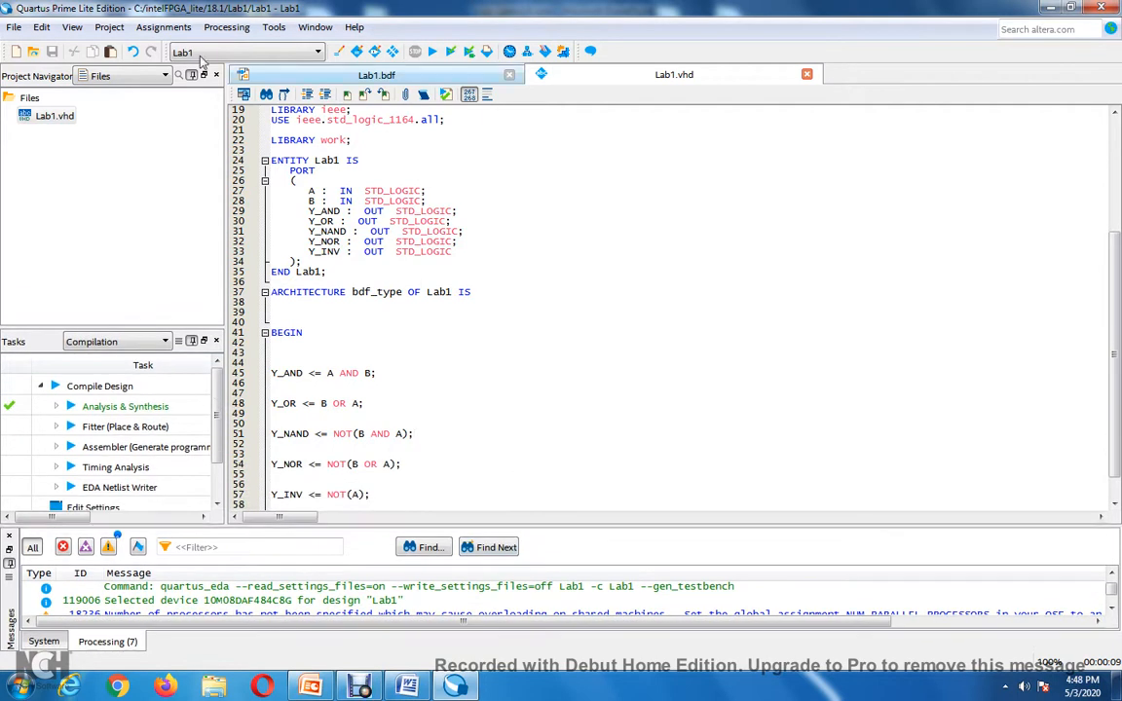
Open Lab1.vht from the simulation/modelsim folder with the file filter set to All Files, and add it to the project
click(14, 27)
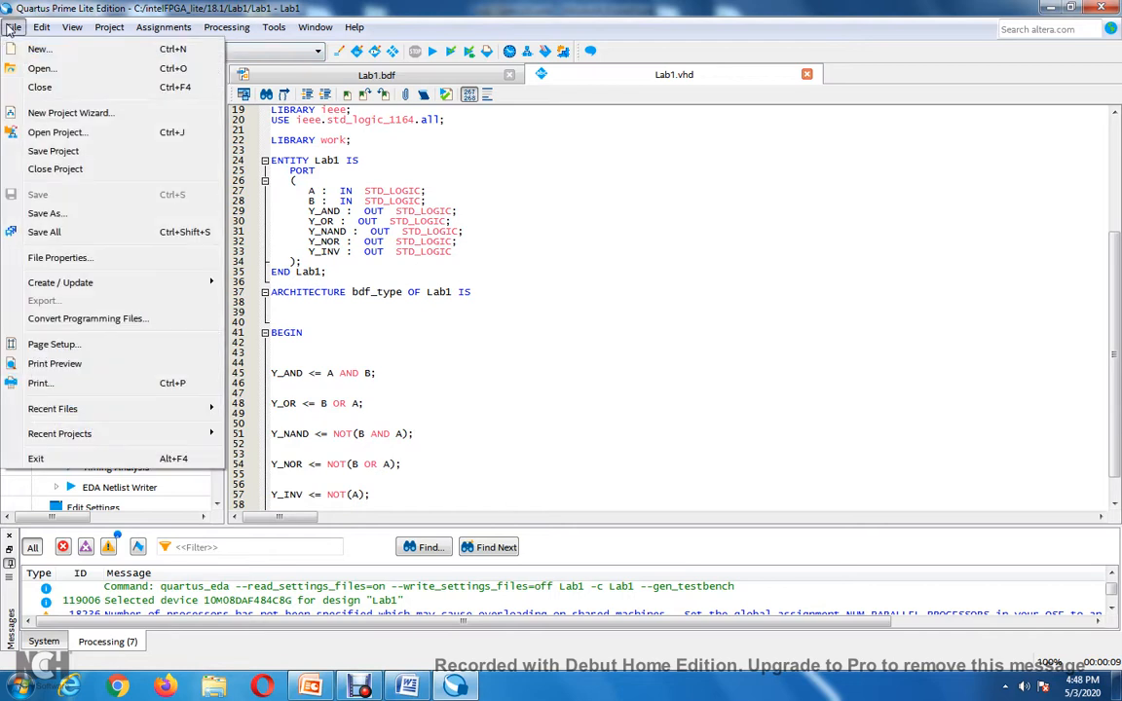
click(37, 68)
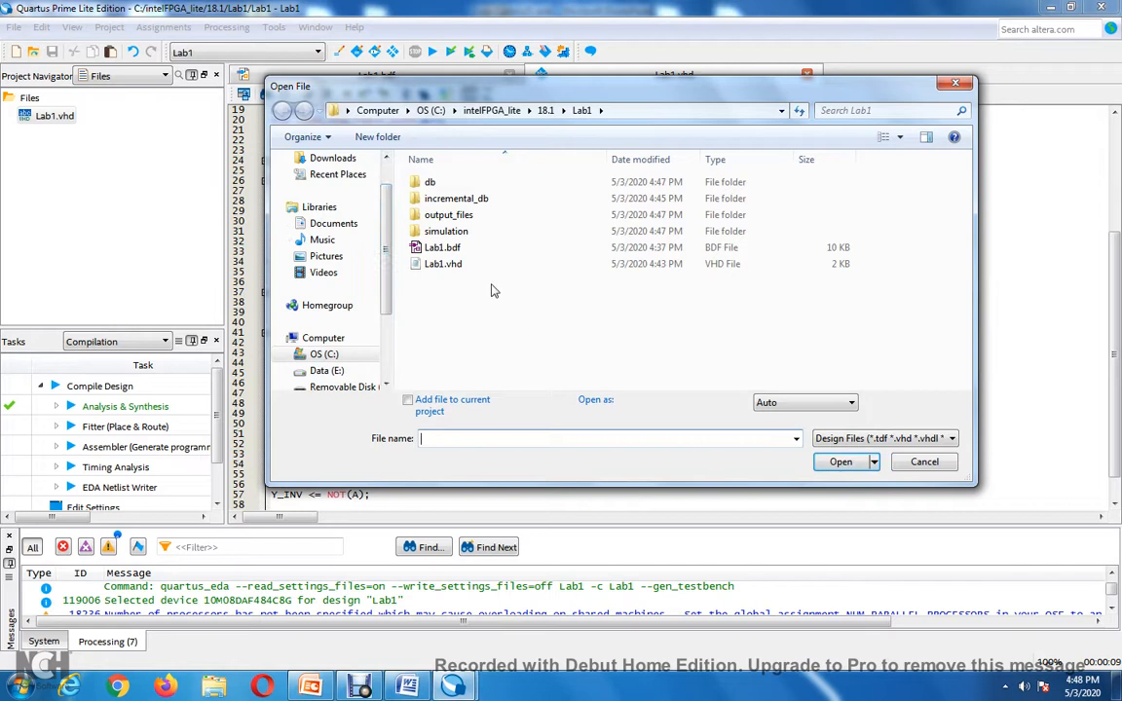
click(456, 232)
double_click(455, 232)
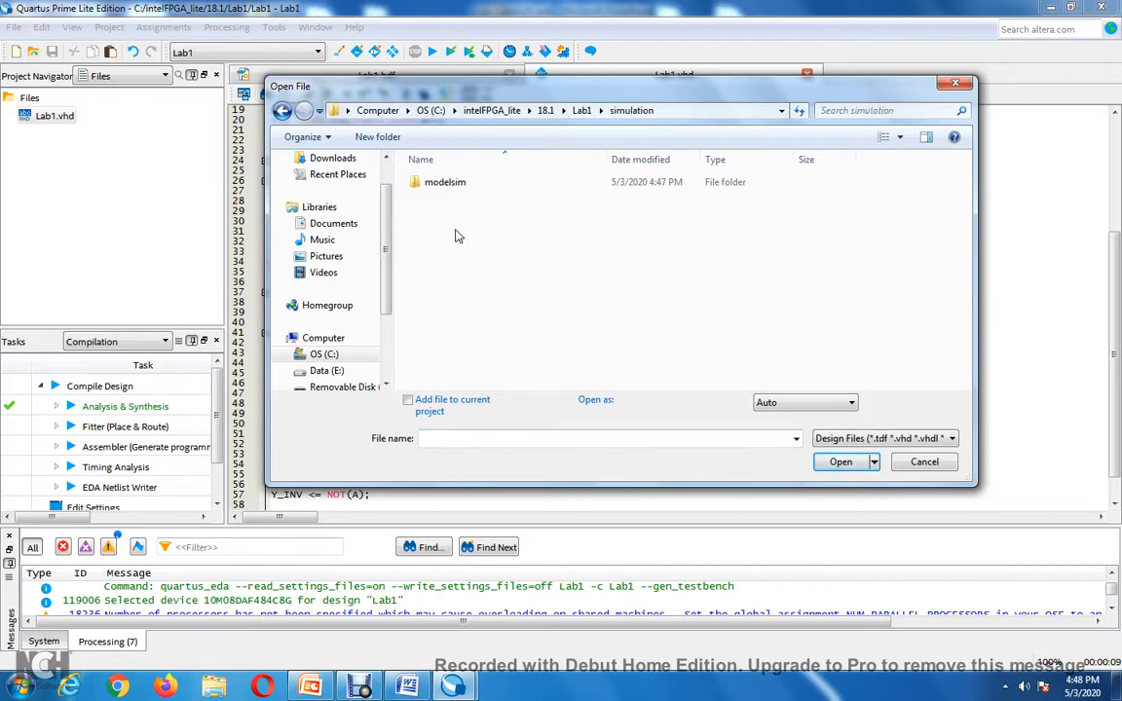
double_click(458, 184)
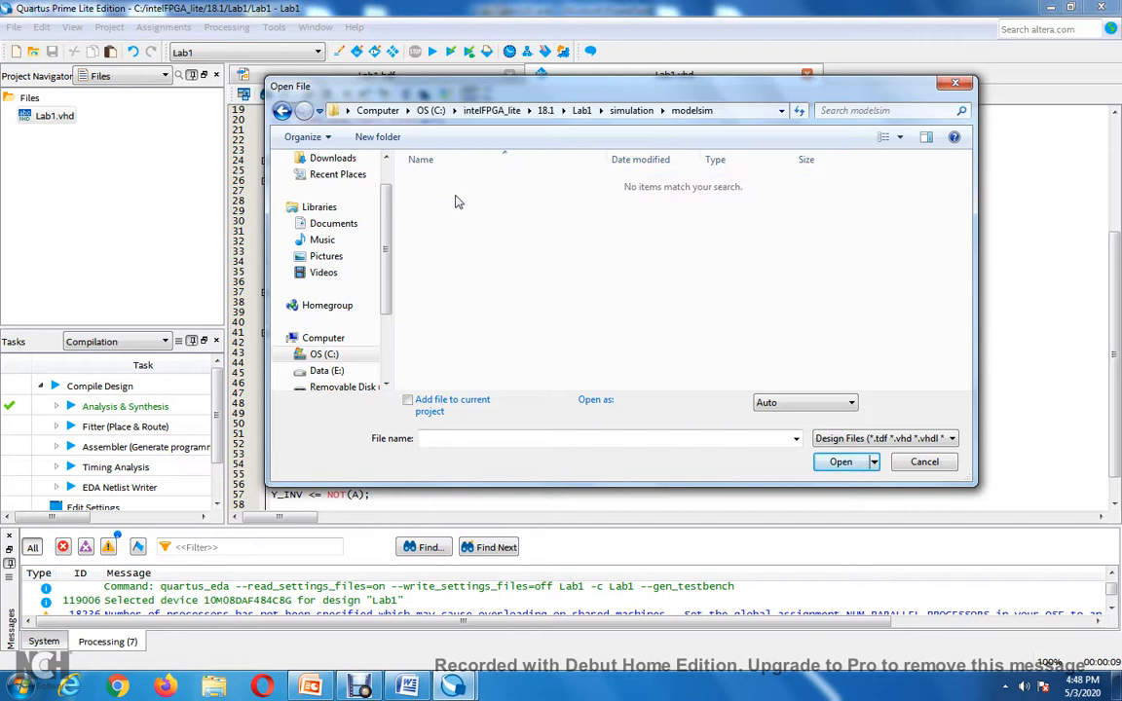
click(951, 440)
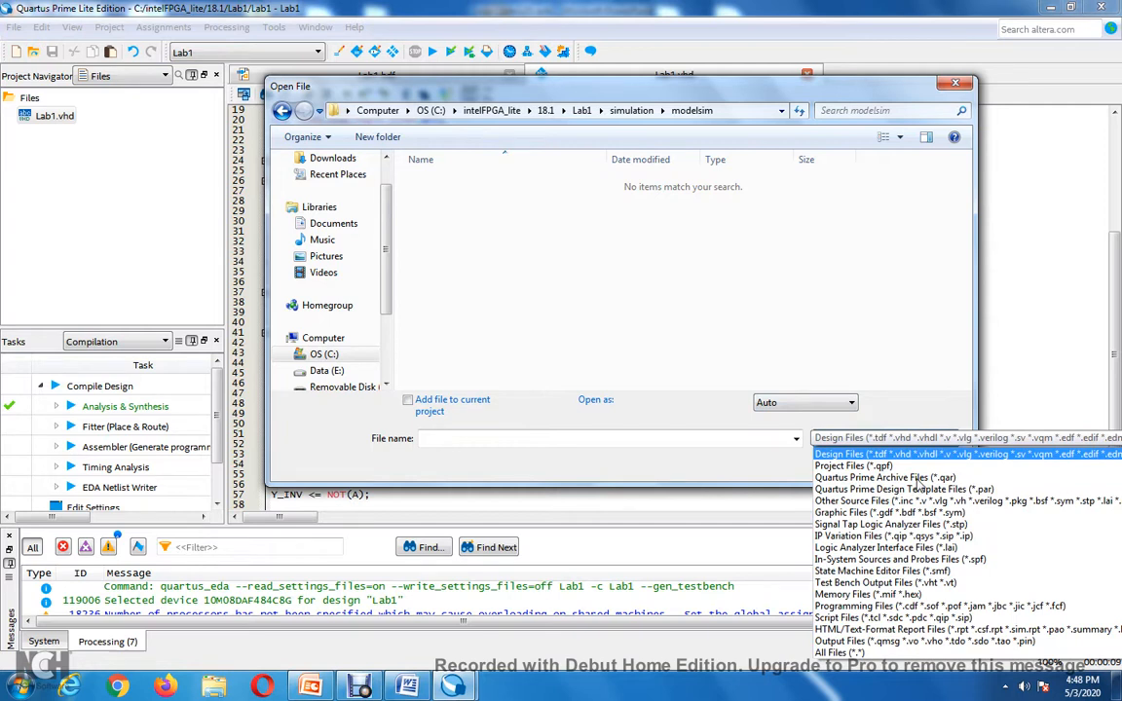
click(844, 654)
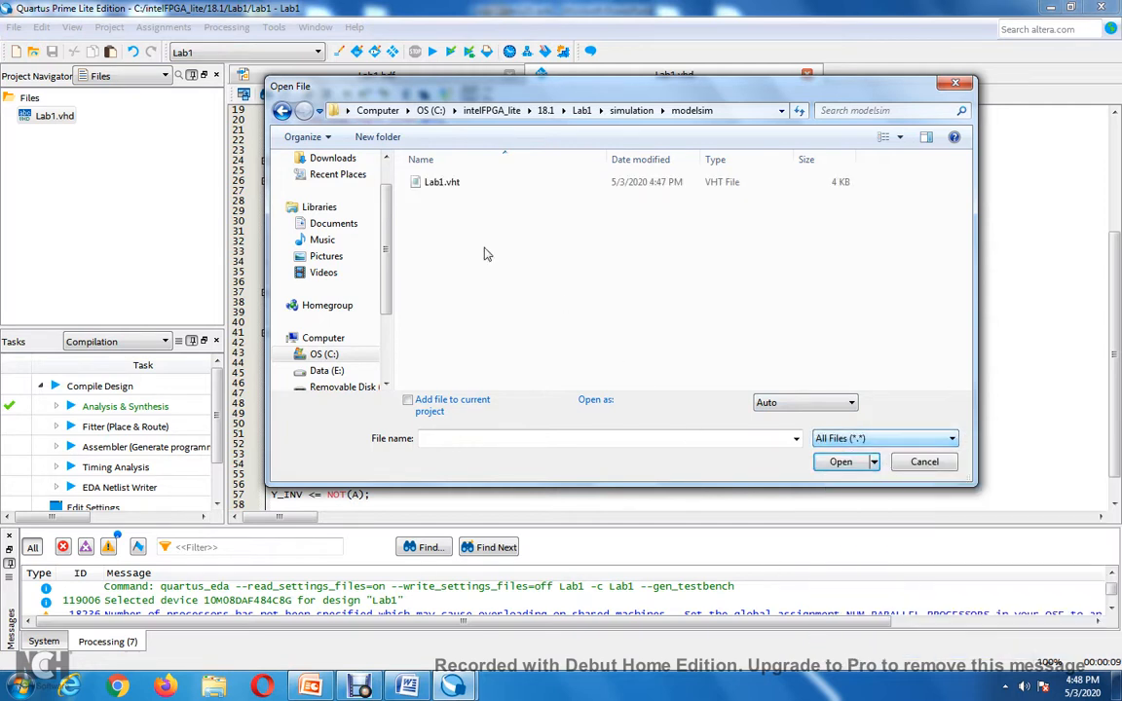
click(446, 183)
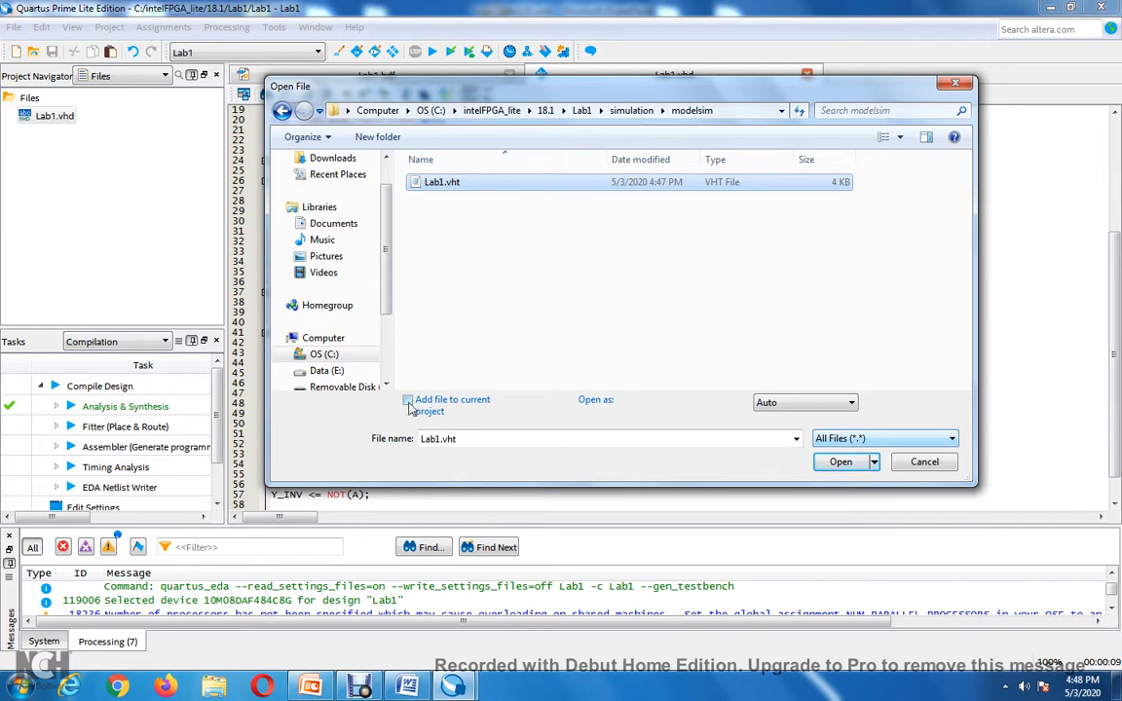
click(841, 462)
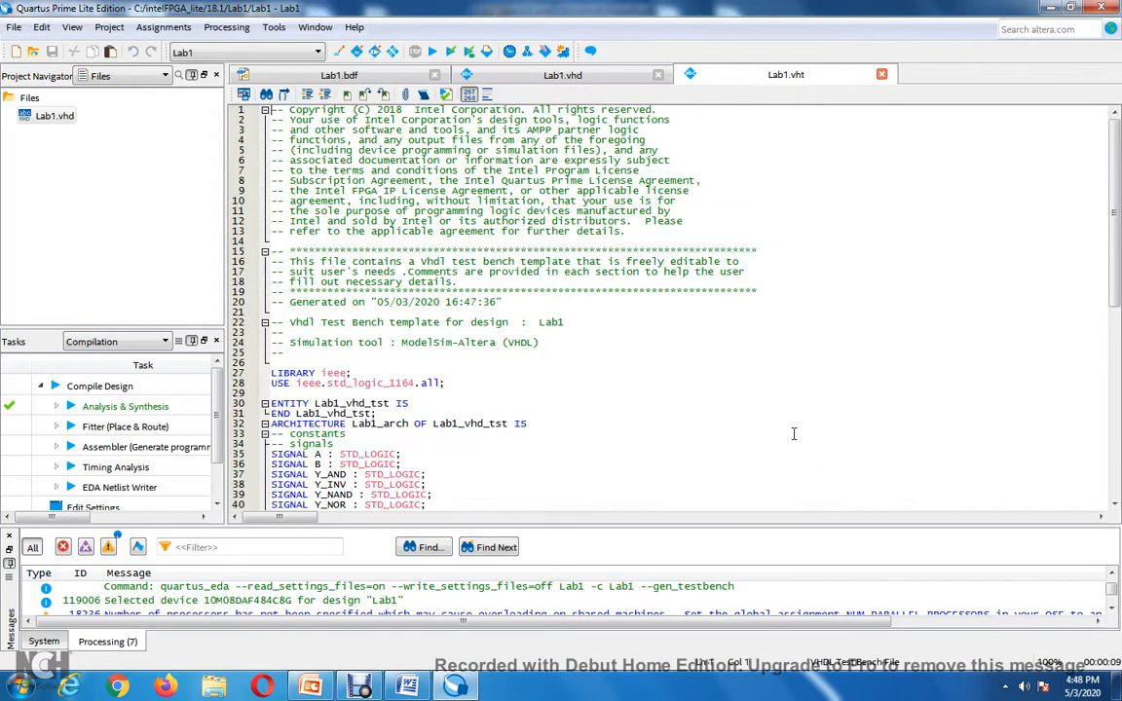
click(97, 29)
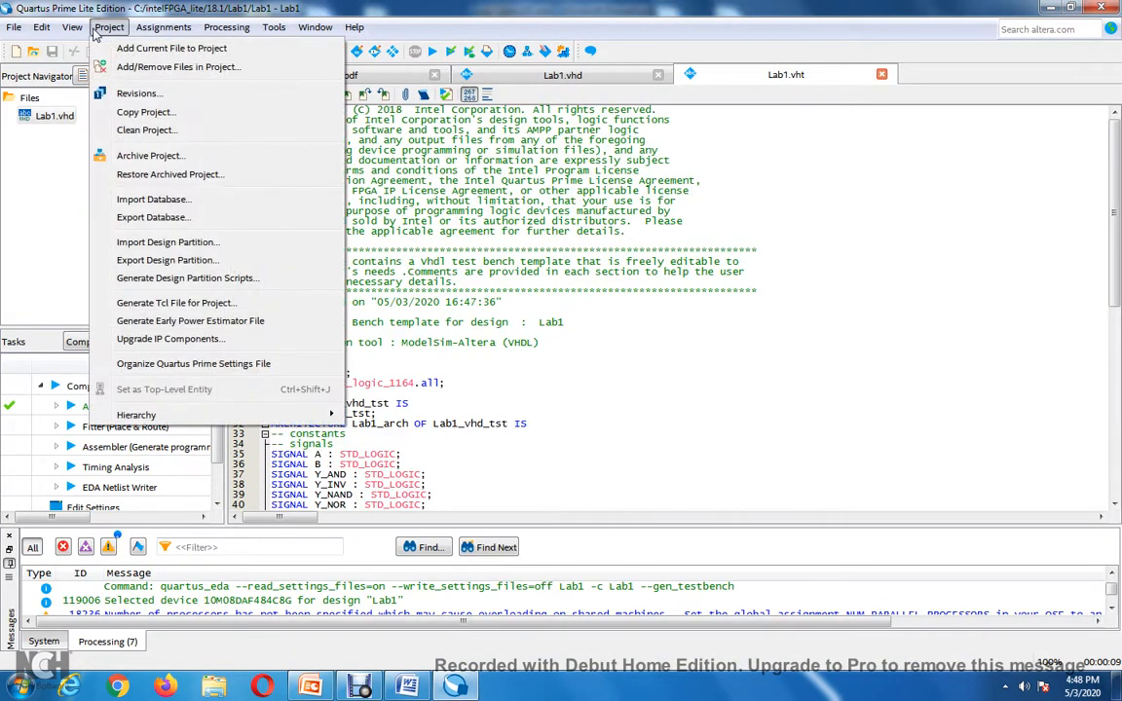
click(110, 47)
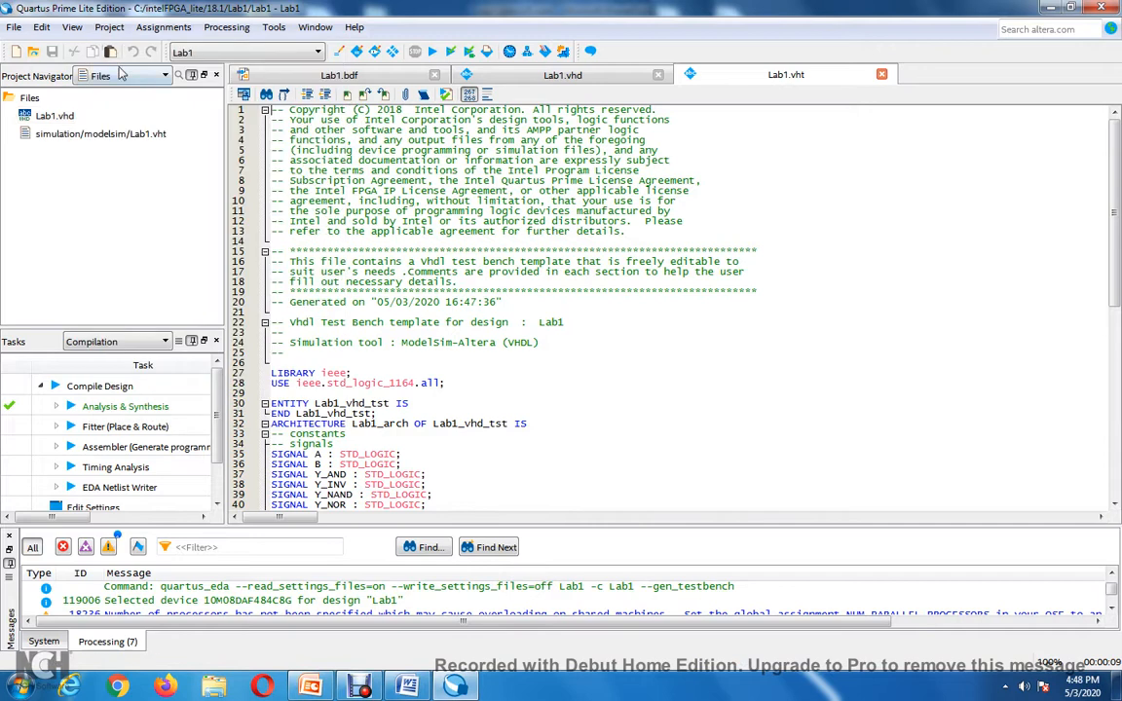
Compare Lab1.vhd with the Lab1.vht test bench, examining its signals, component, port map, and the init and always processes
double_click(69, 117)
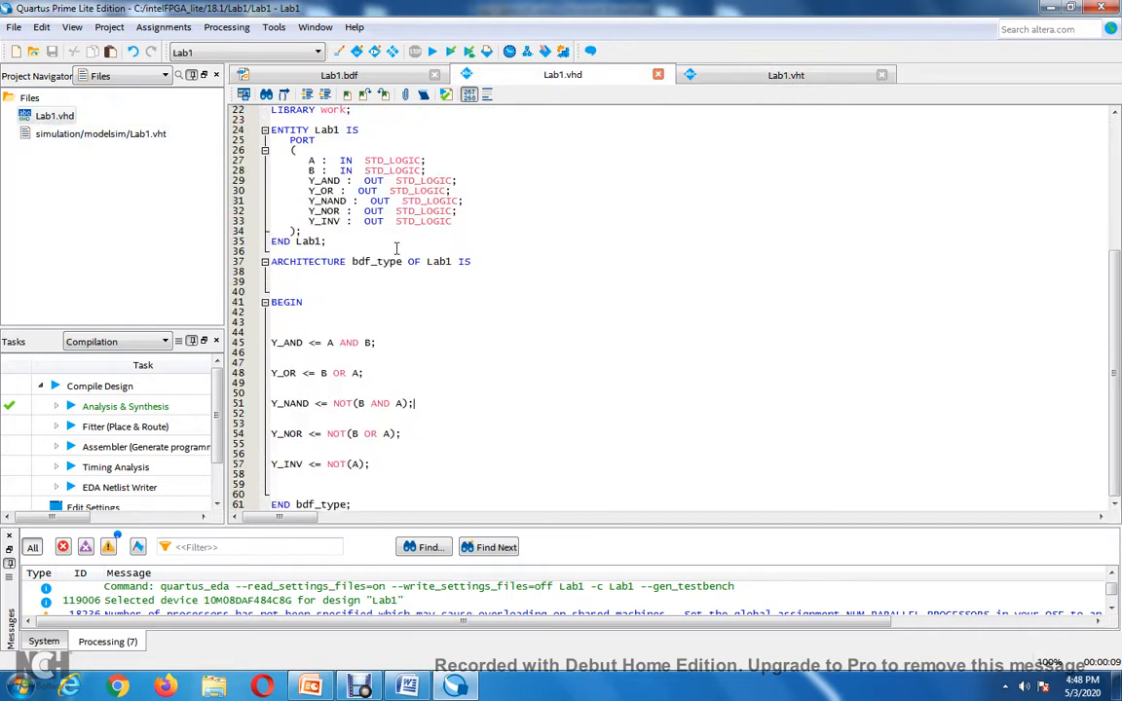
double_click(148, 133)
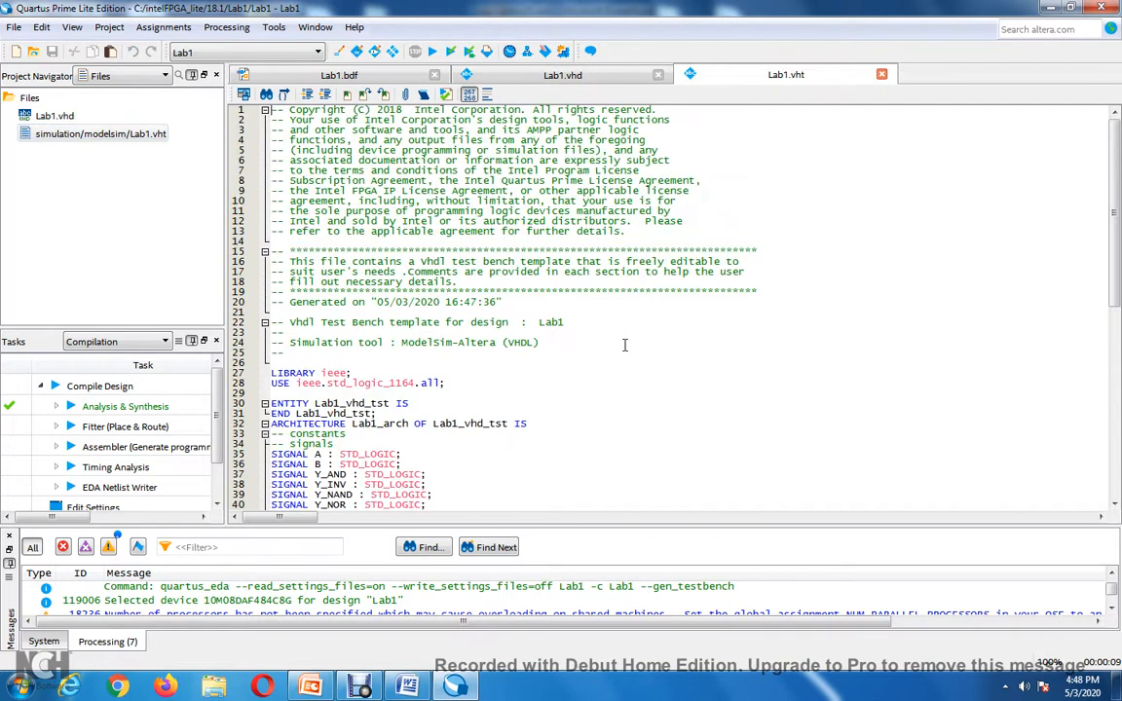
scroll(624, 345, down, 7)
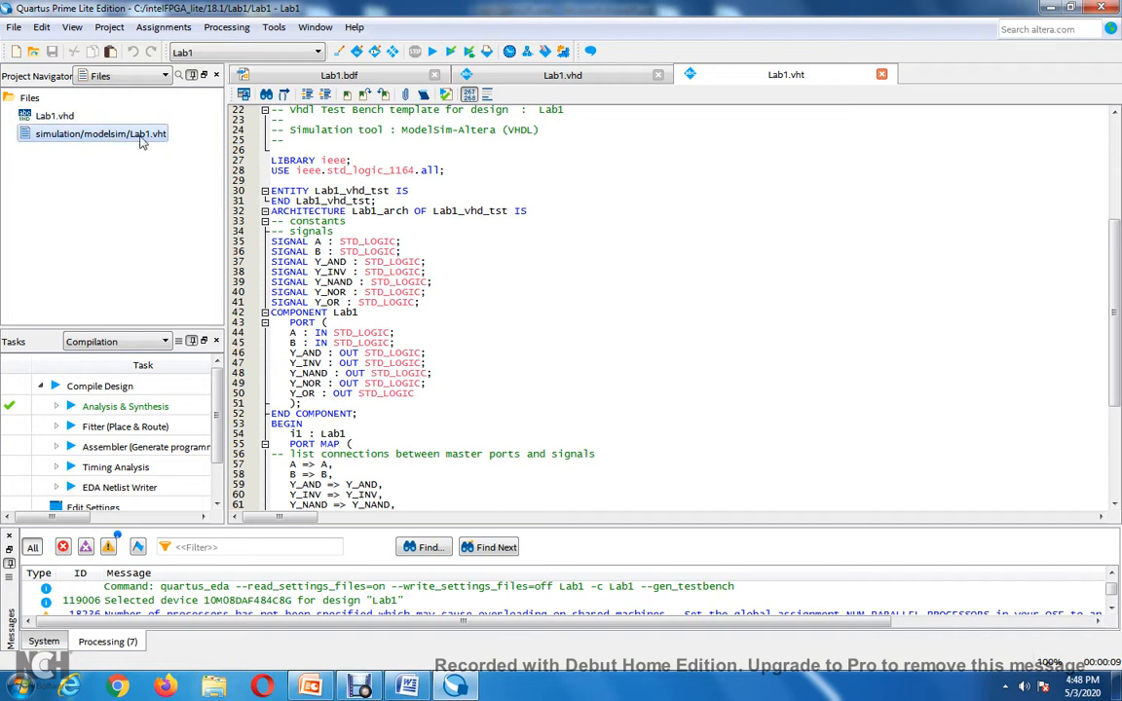
click(617, 305)
scroll(617, 305, down, 6)
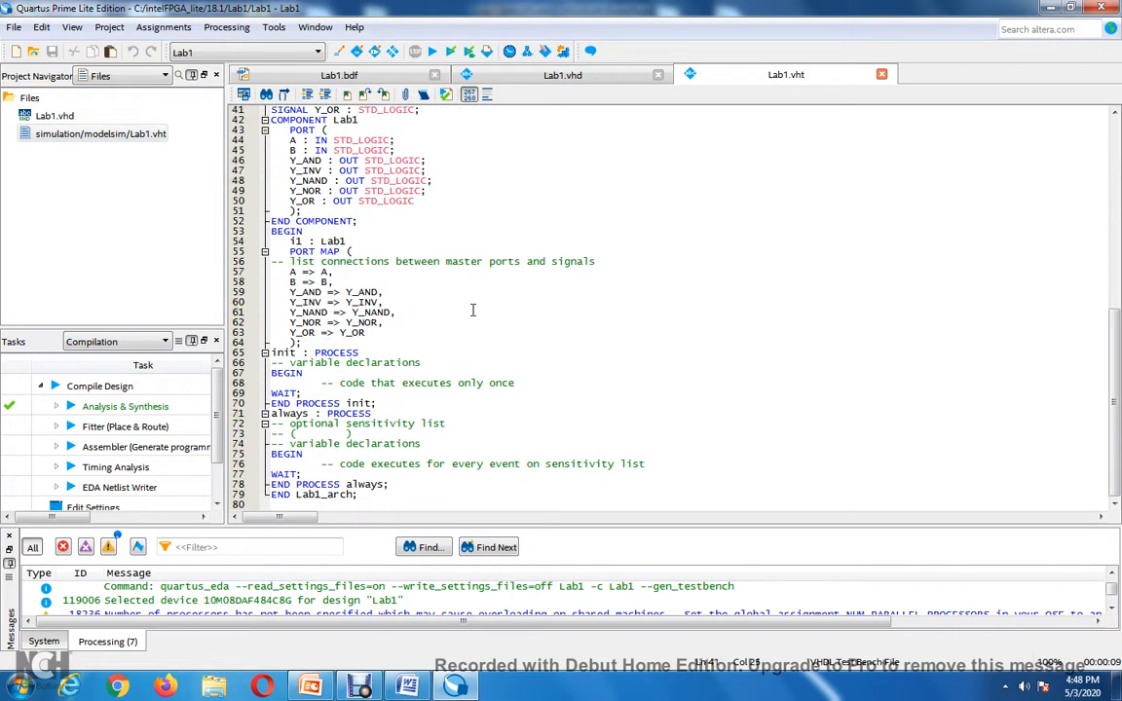
Examine the test bench entity name in Lab1.vht and the body of its always process
scroll(472, 310, up, 9)
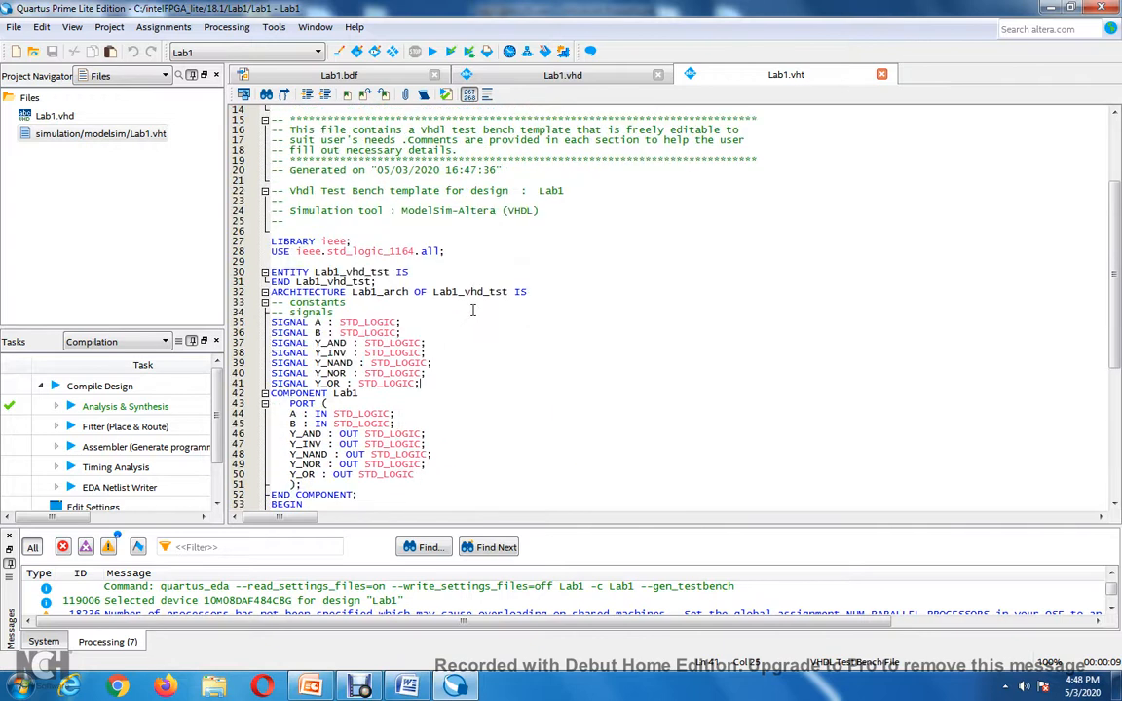
drag(340, 272, 387, 272)
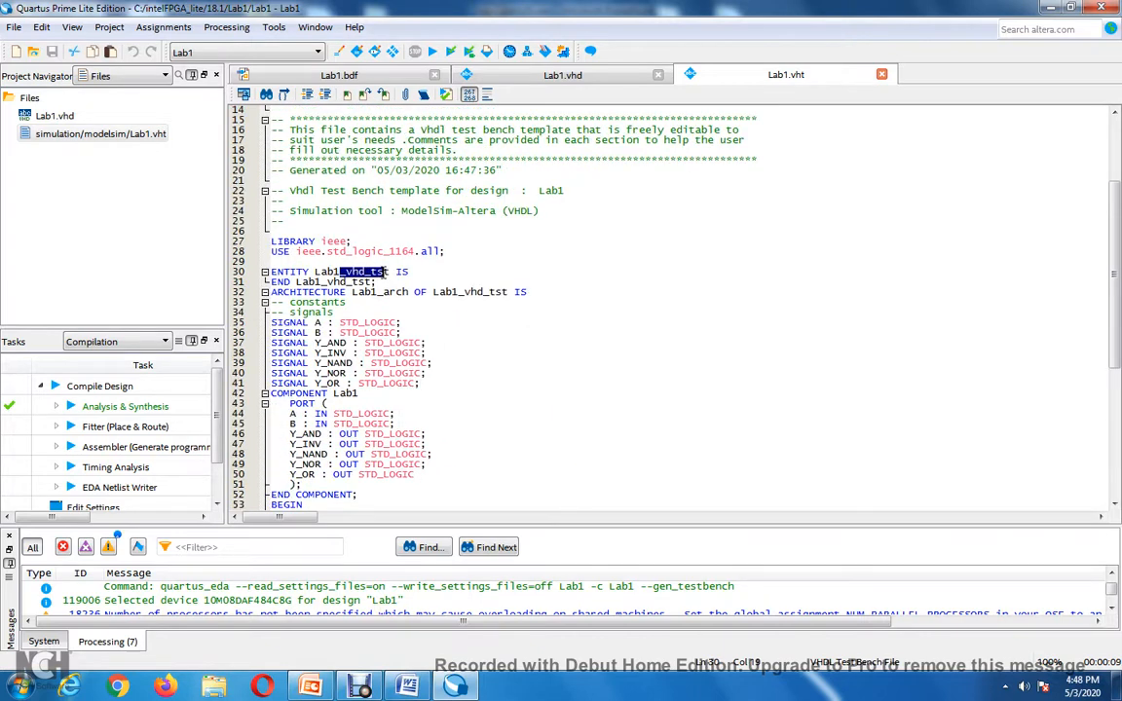
scroll(394, 385, down, 9)
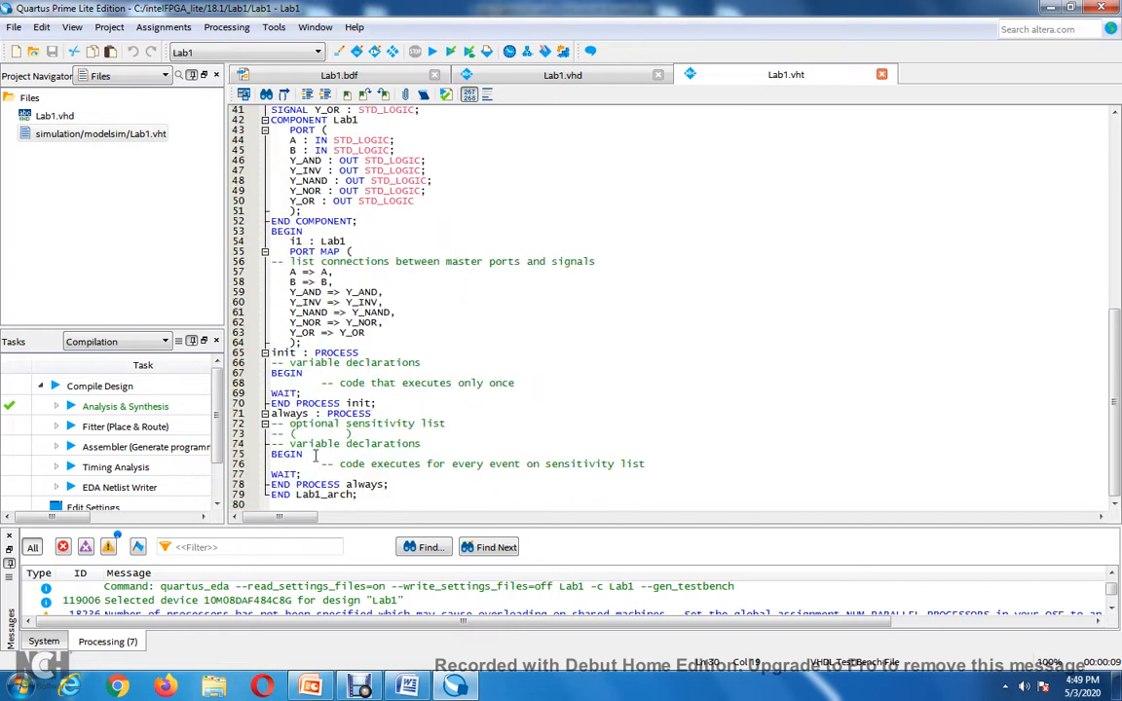
Switch to the PowerPoint slides and copy the A and B stimulus lines through WAIT from the Test Bench Process on slide 8
key(alt+Tab)
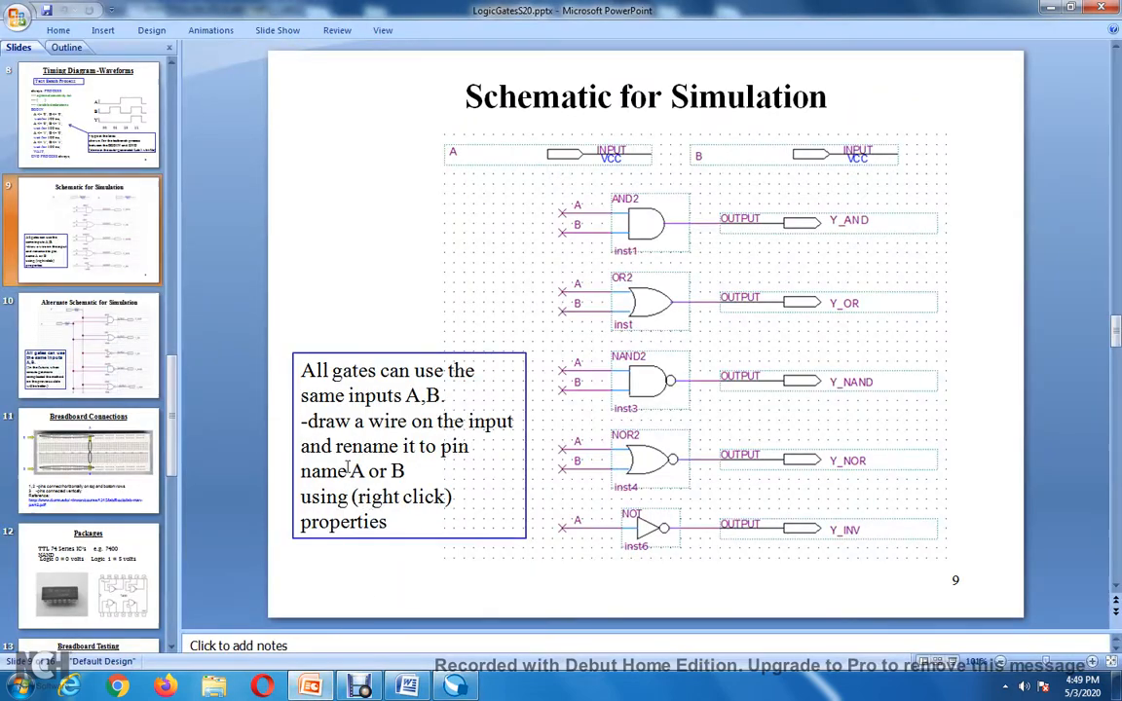
click(90, 453)
click(112, 233)
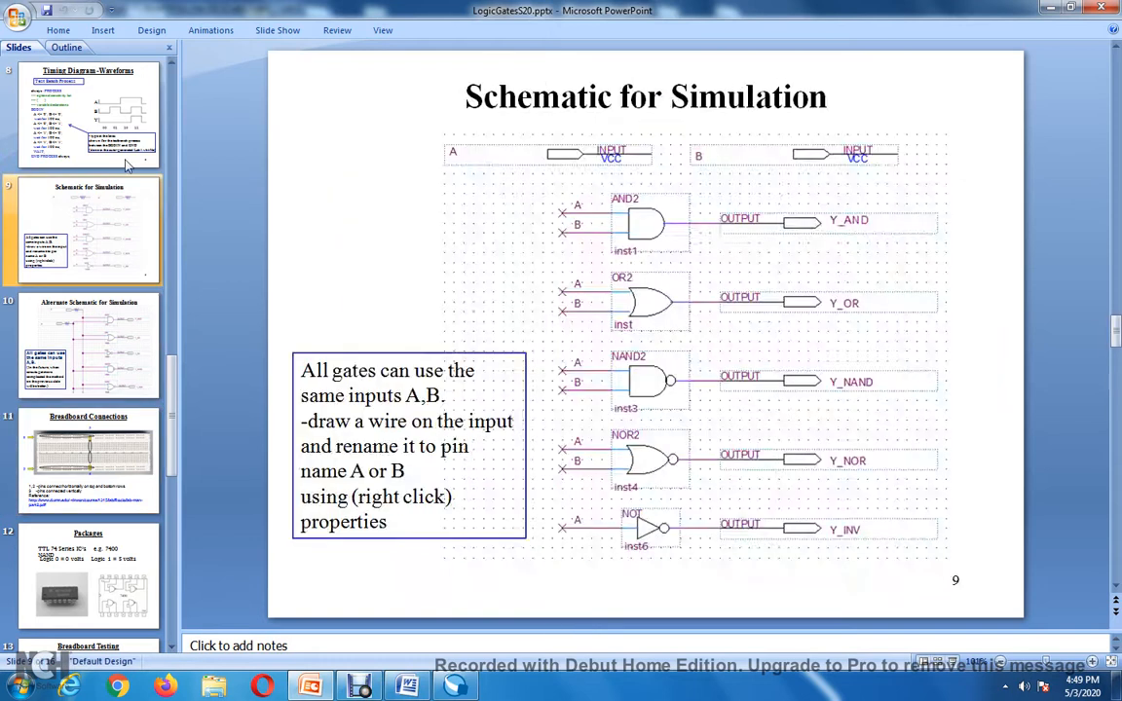
click(124, 130)
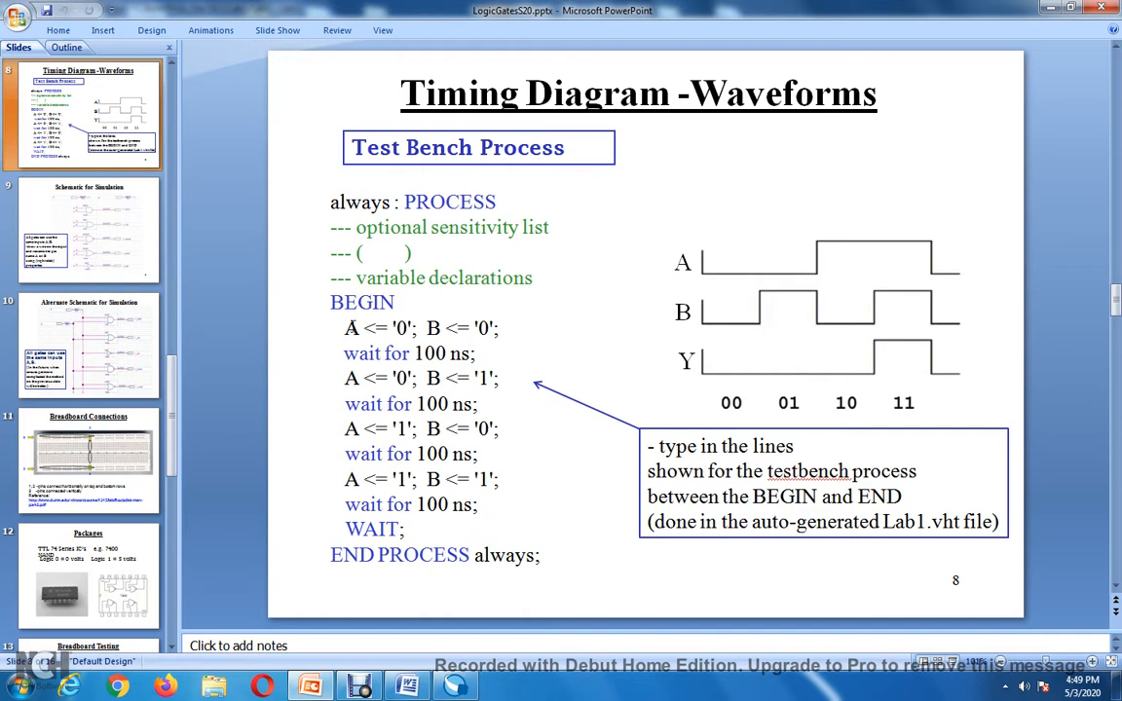
mouse_move(344, 328)
mouse_down()
mouse_move(351, 376)
mouse_move(409, 403)
mouse_move(414, 478)
mouse_move(483, 529)
mouse_up()
key(ctrl+c)
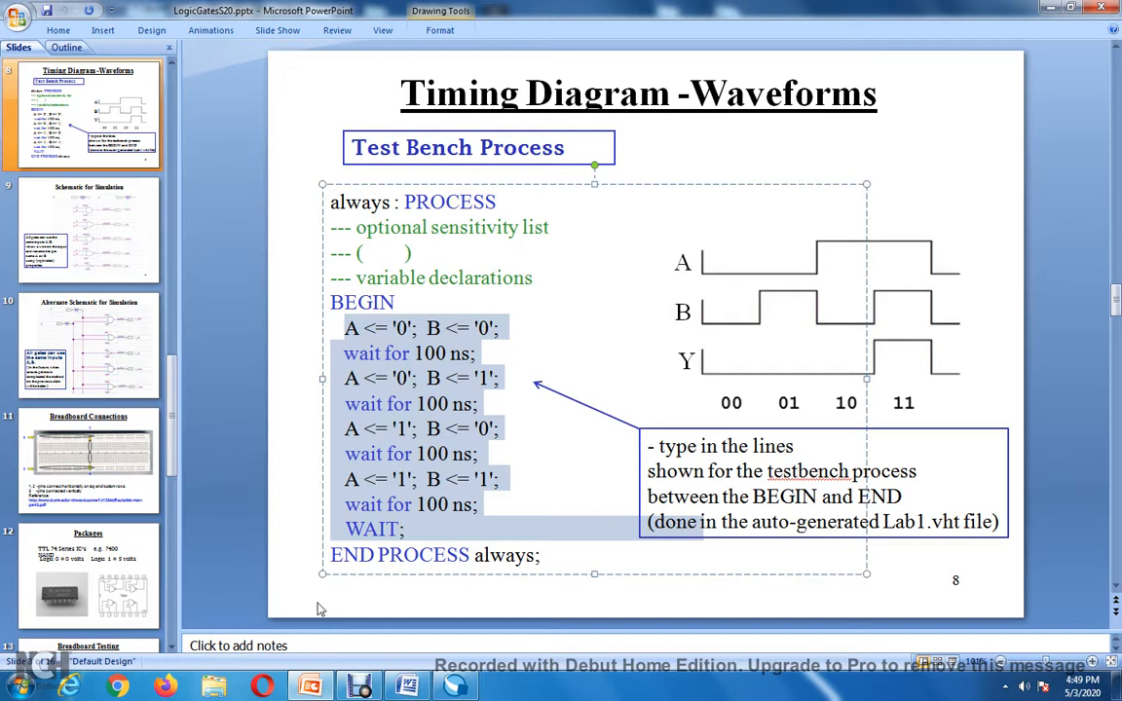
Switch back to Quartus and delete the placeholder comment between BEGIN and WAIT in the always process of Lab1.vht
click(454, 687)
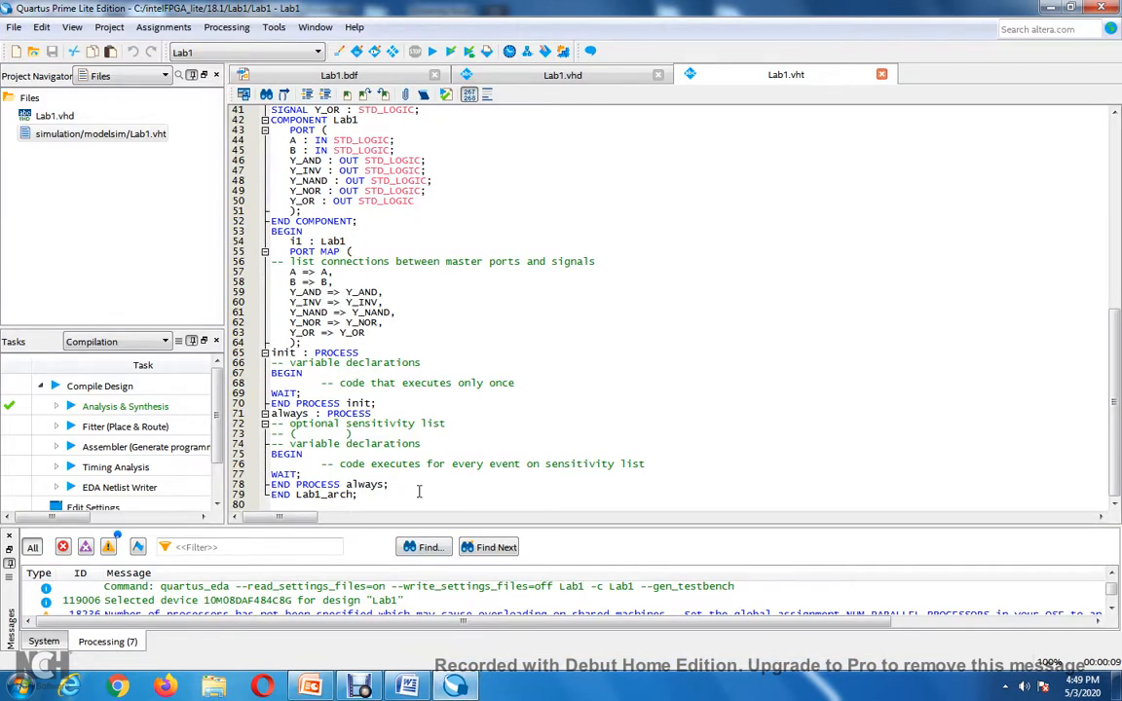
click(669, 462)
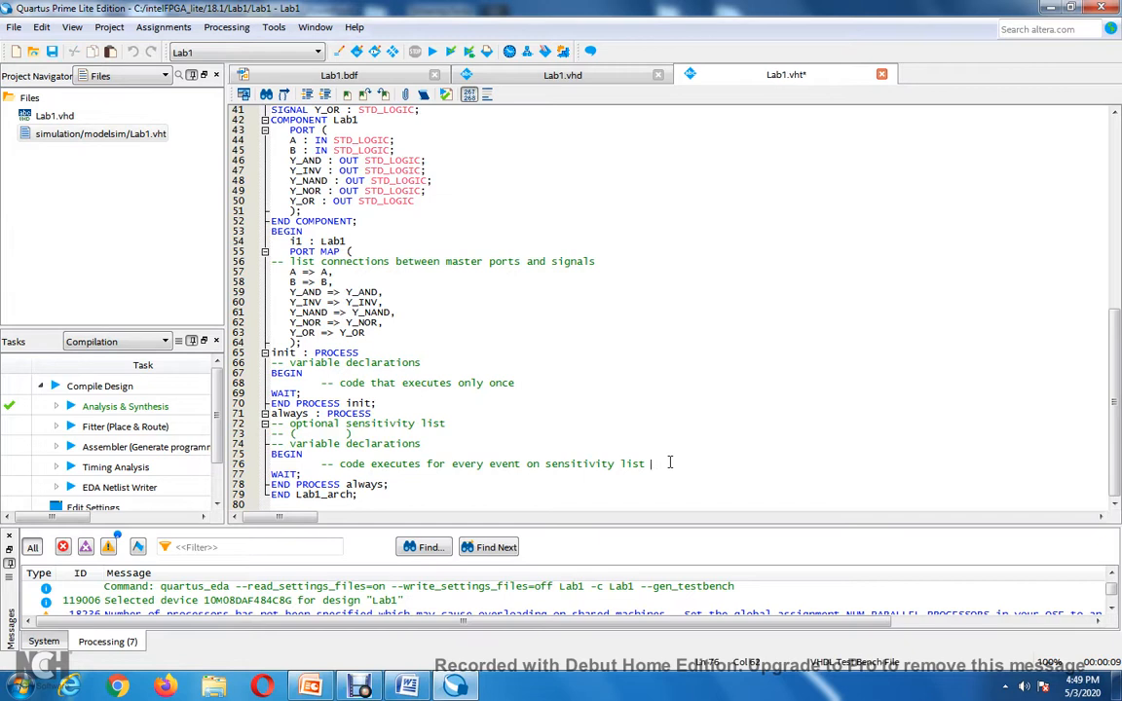
key(BackSpace)
key(BackSpace)
key(BackSpace)
key(BackSpace)
key(BackSpace)
key(BackSpace)
key(BackSpace)
key(BackSpace)
key(BackSpace)
key(BackSpace)
key(BackSpace)
key(BackSpace)
key(BackSpace)
key(BackSpace)
key(BackSpace)
key(BackSpace)
key(BackSpace)
key(BackSpace)
key(BackSpace)
key(BackSpace)
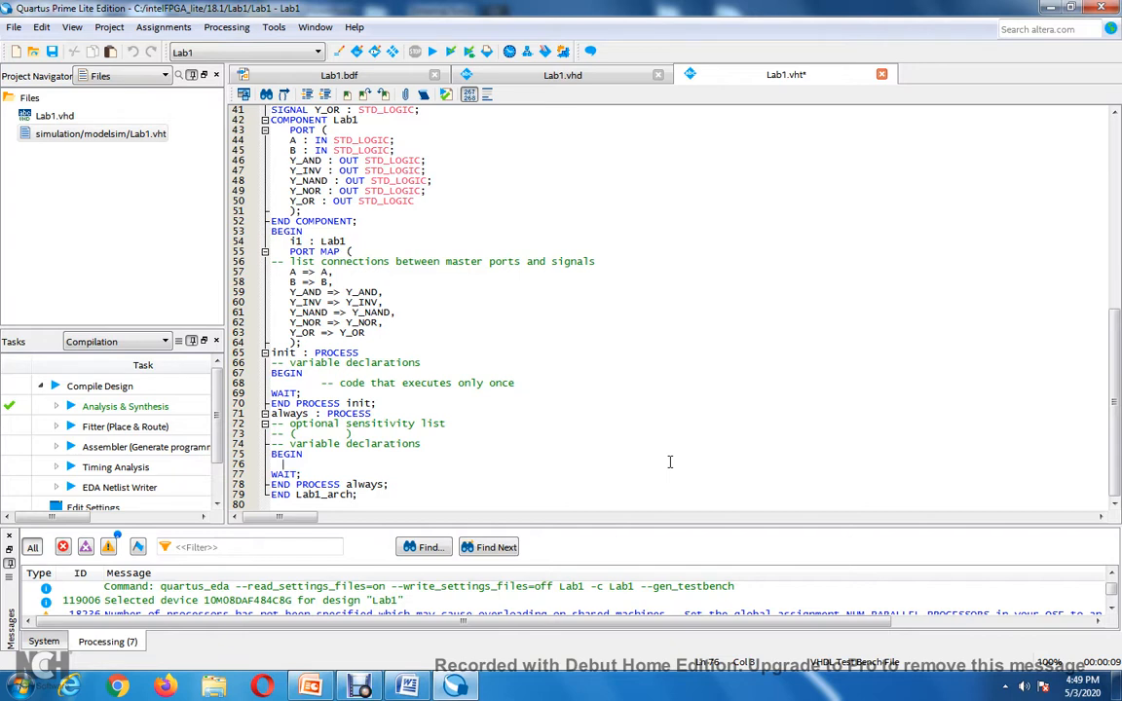
Paste the copied stimulus lines into the always process, remove the pasted duplicate WAIT statement, and save Lab1.vht
key(ctrl+v)
scroll(670, 461, down, 2)
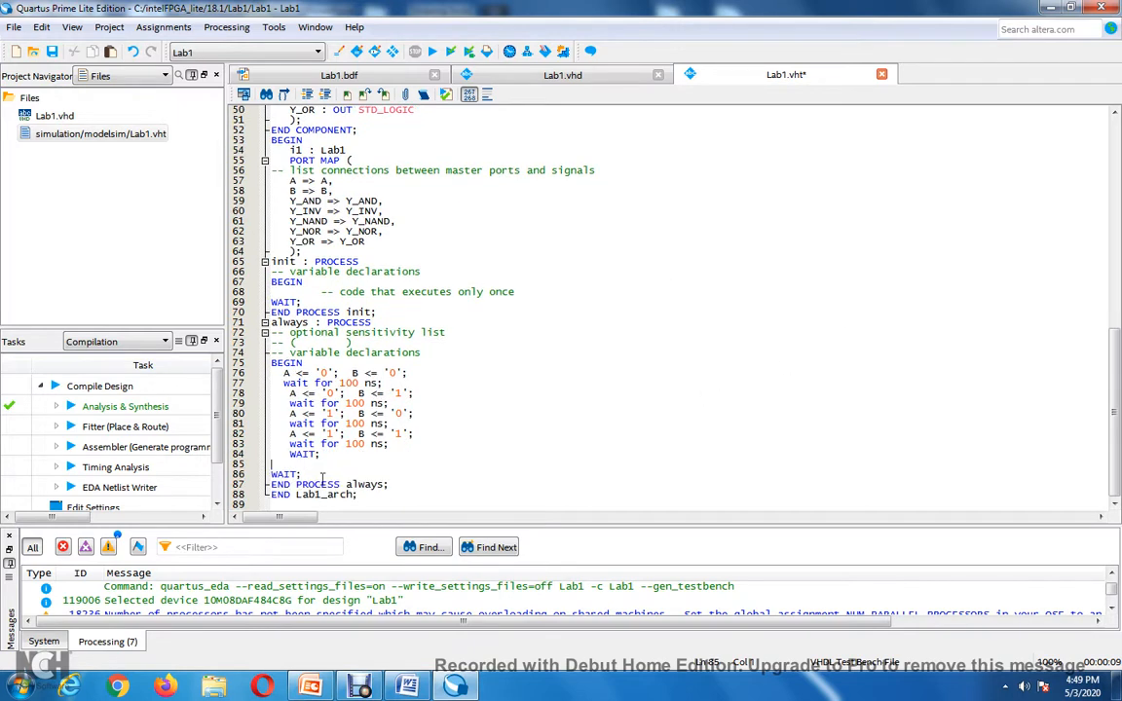
key(BackSpace)
key(BackSpace)
key(BackSpace)
key(BackSpace)
key(BackSpace)
key(BackSpace)
key(BackSpace)
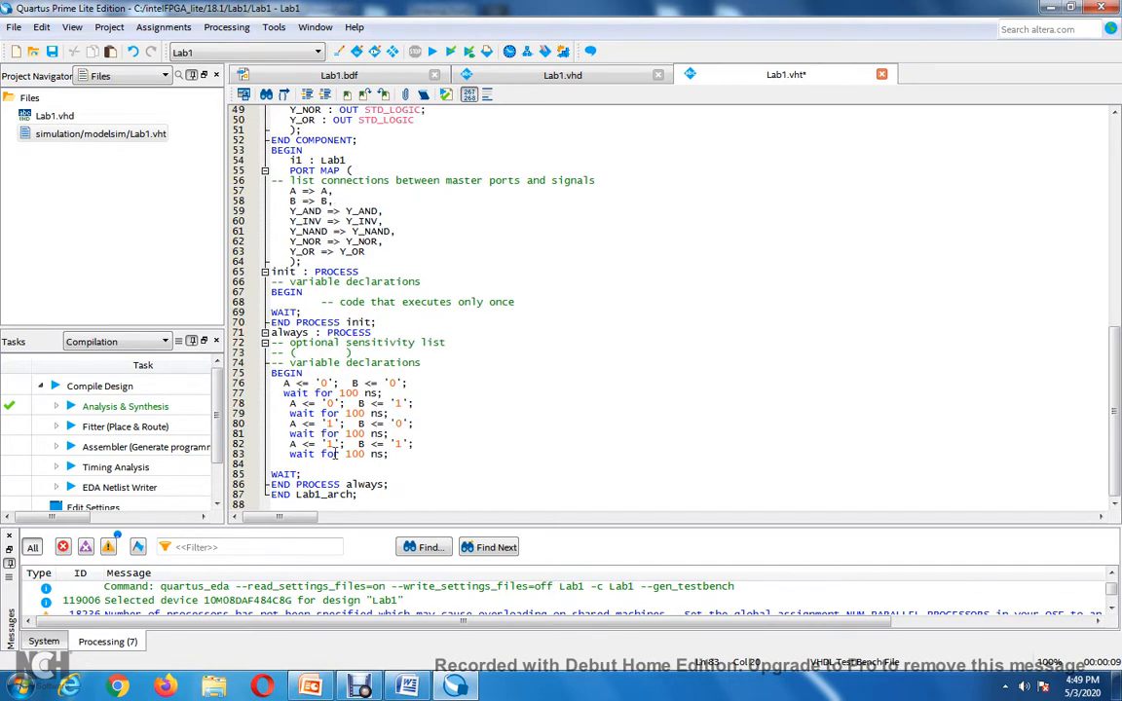
key(ctrl+s)
Set Generate functional simulation netlist to On in the additional EDA Netlist Writer settings for simulation
scroll(458, 433, up, 1)
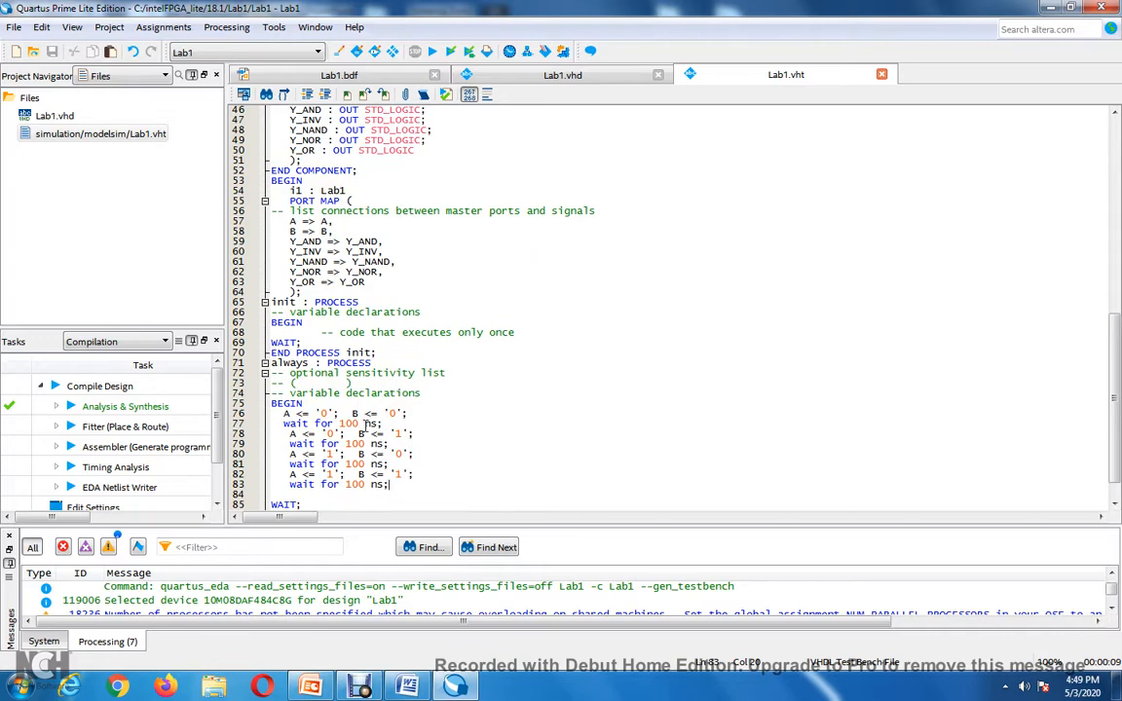
scroll(366, 423, up, 15)
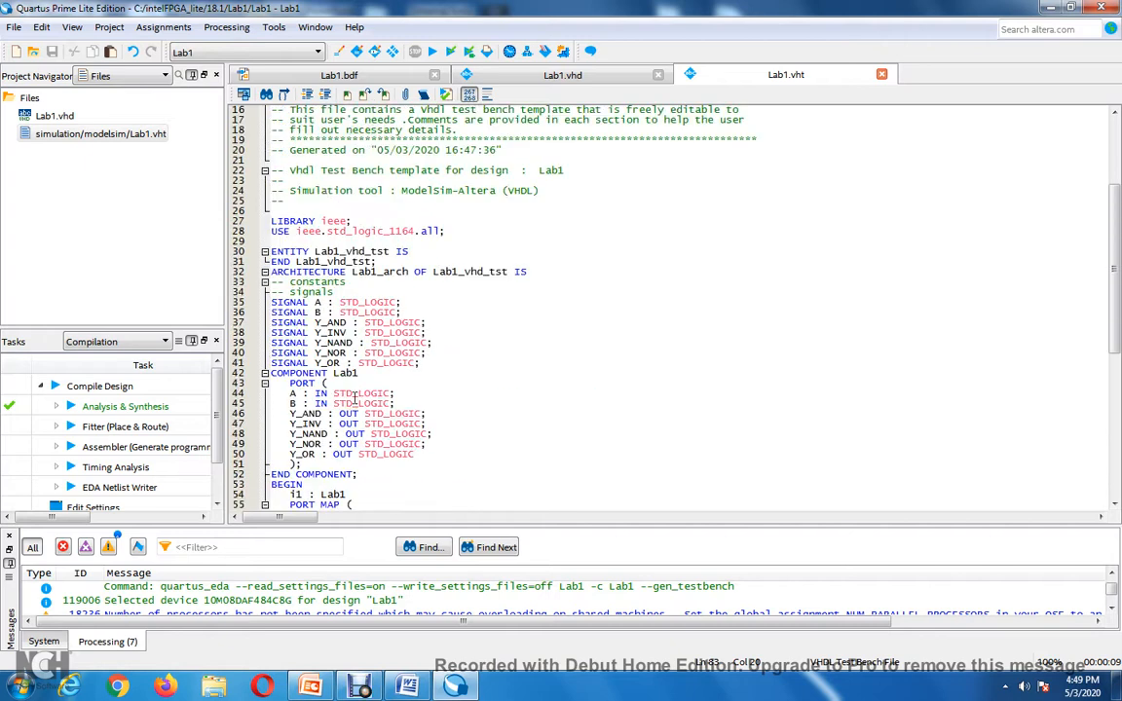
scroll(355, 396, down, 1)
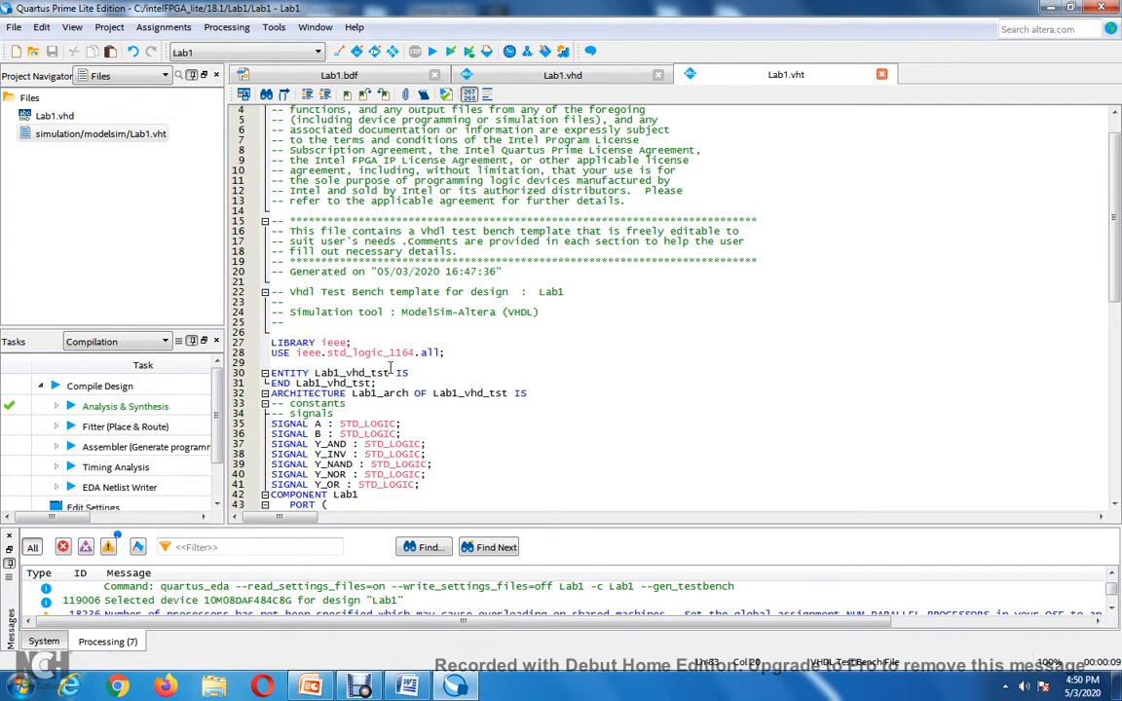
click(390, 365)
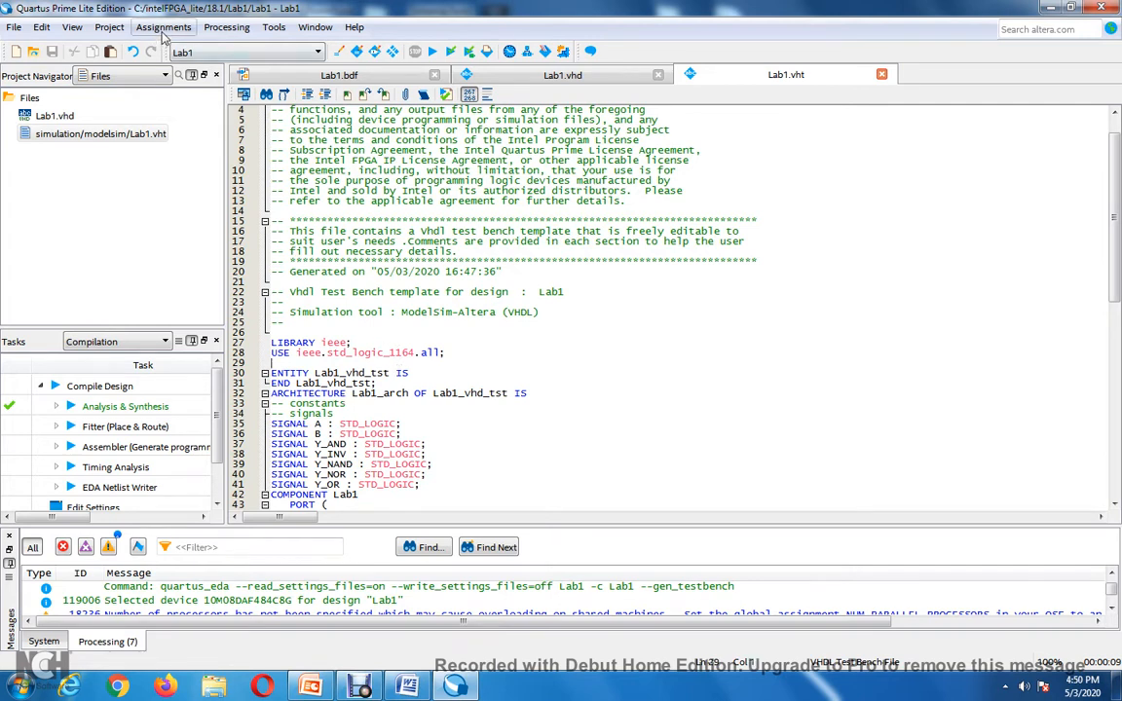
click(163, 30)
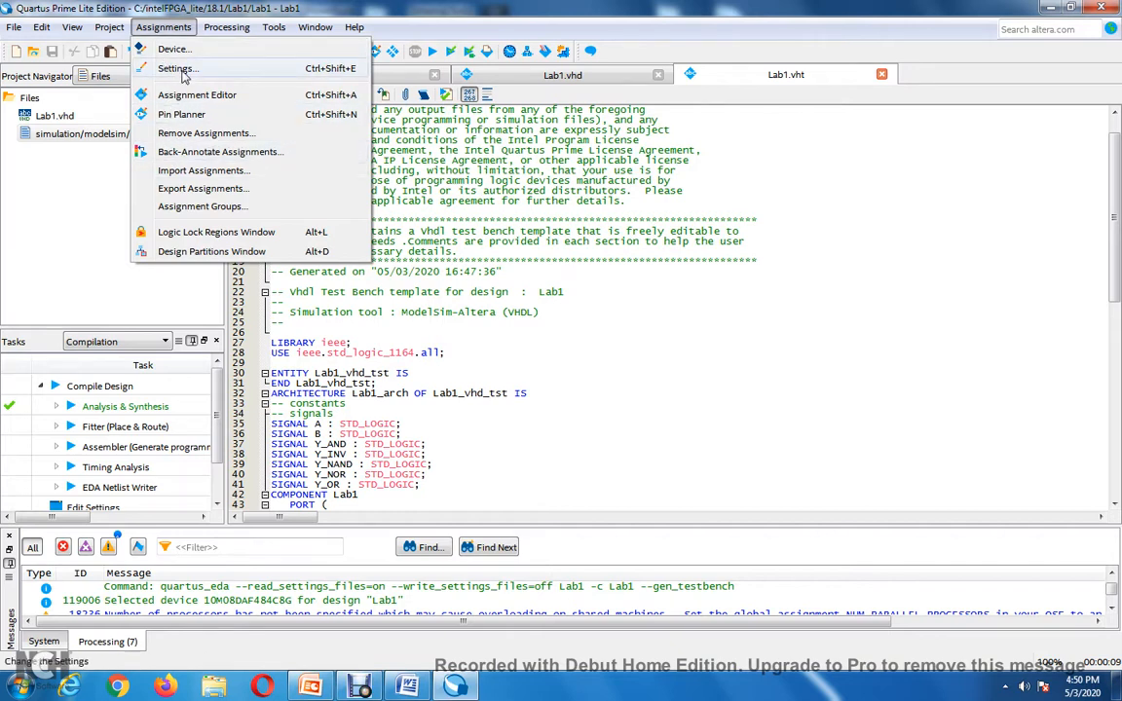
click(179, 70)
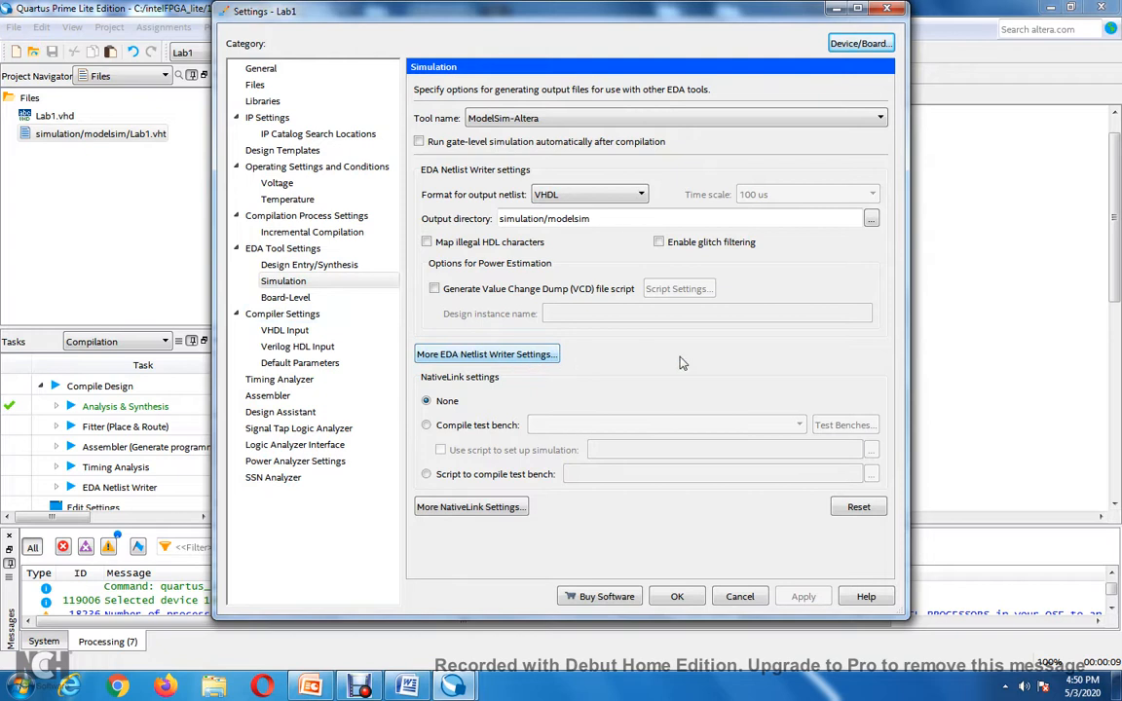
click(524, 363)
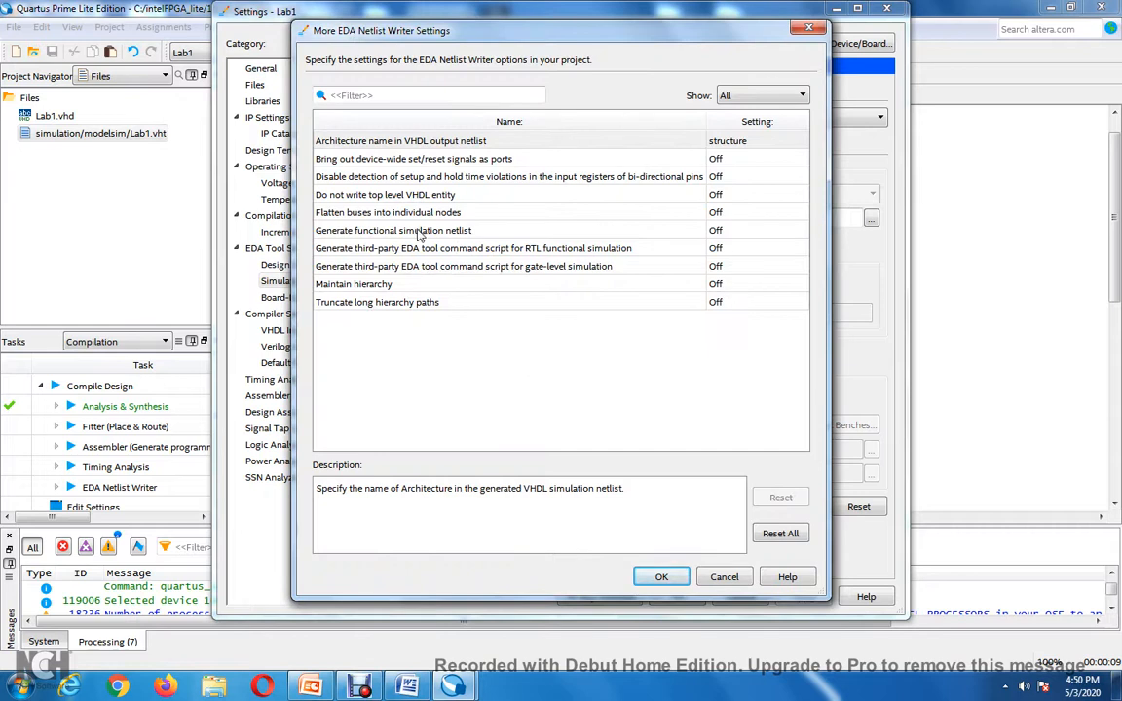
click(751, 232)
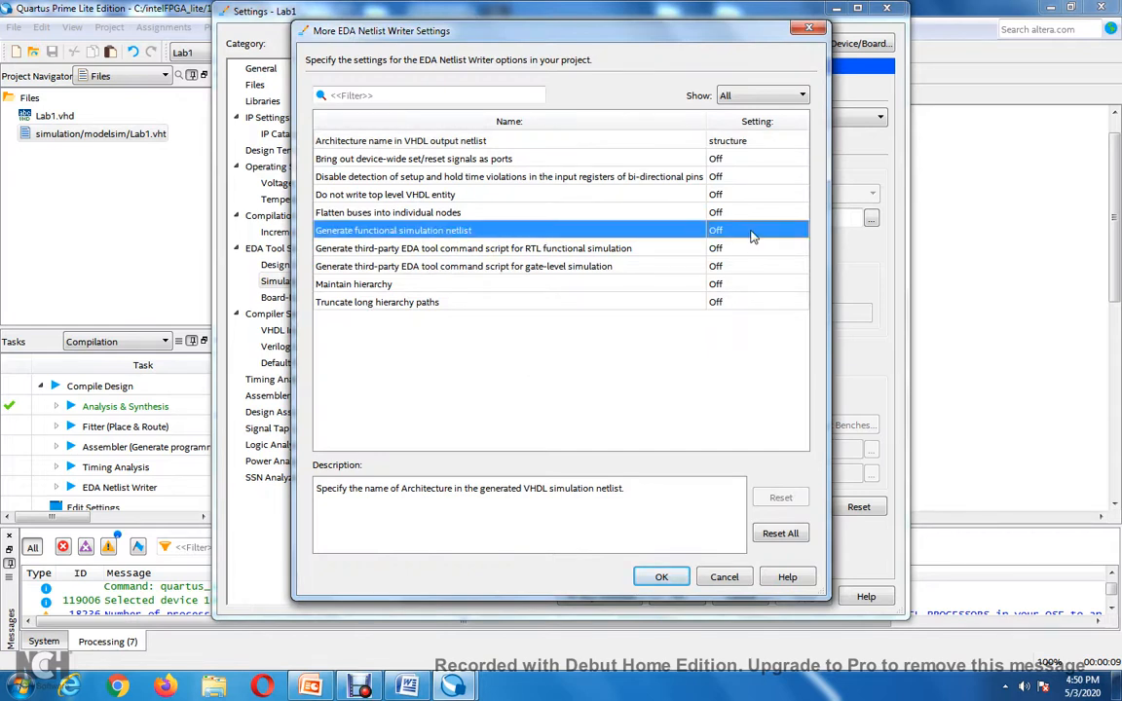
click(800, 231)
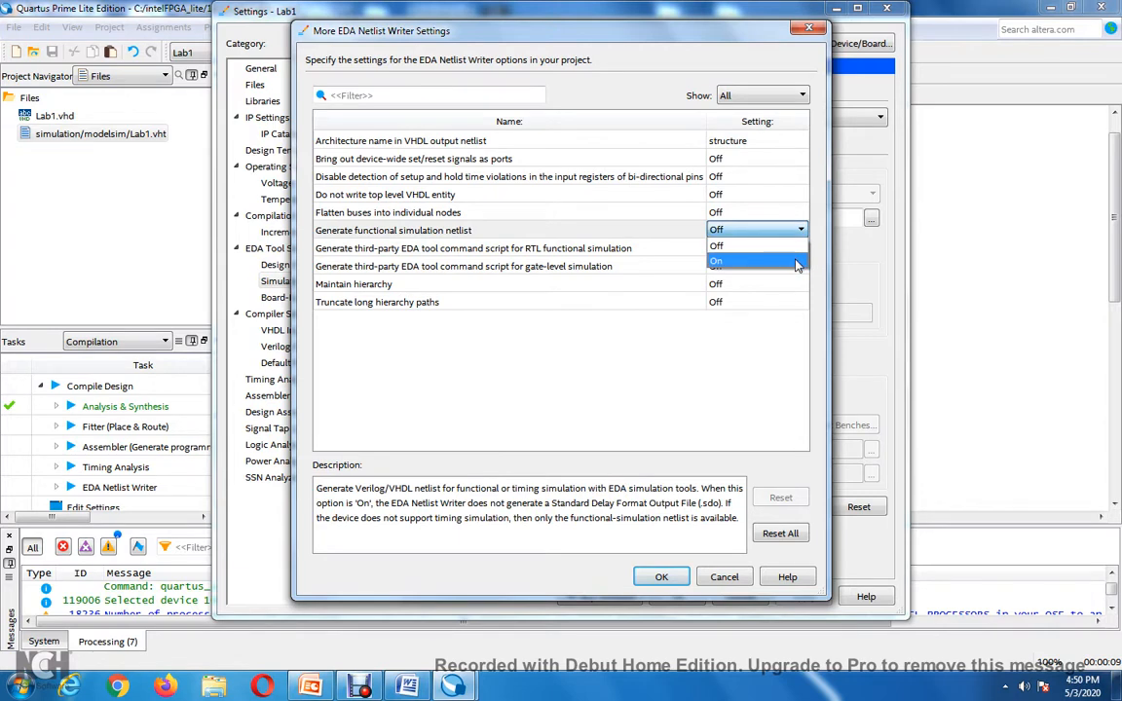
click(796, 263)
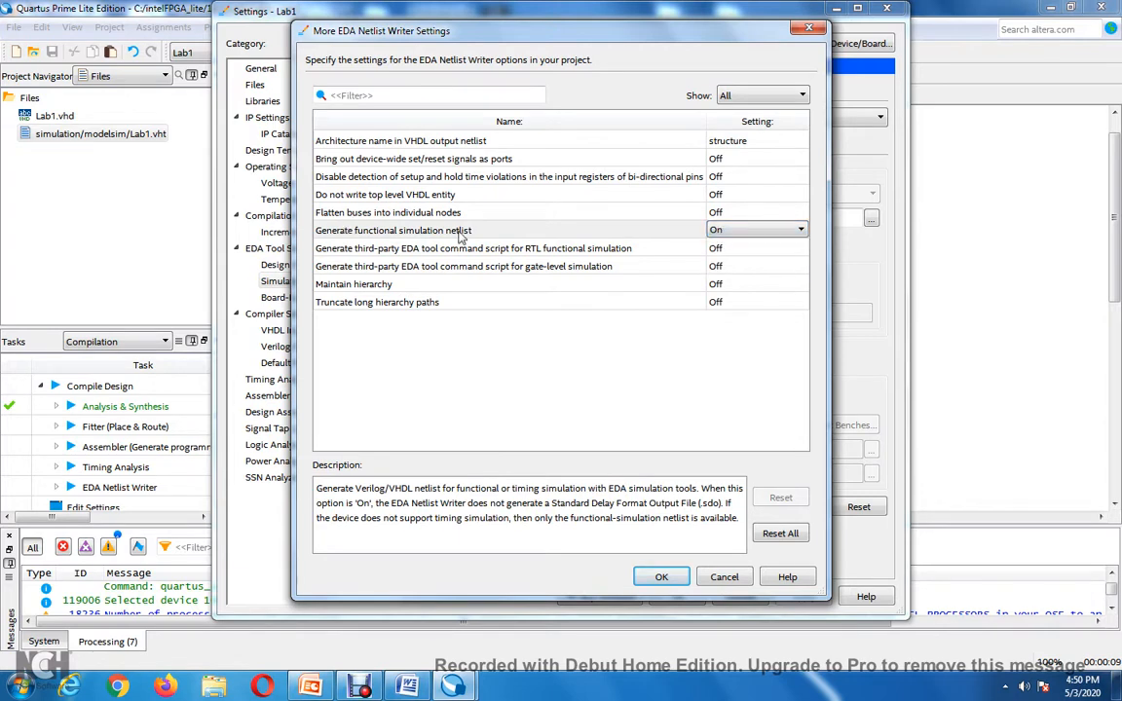
click(664, 578)
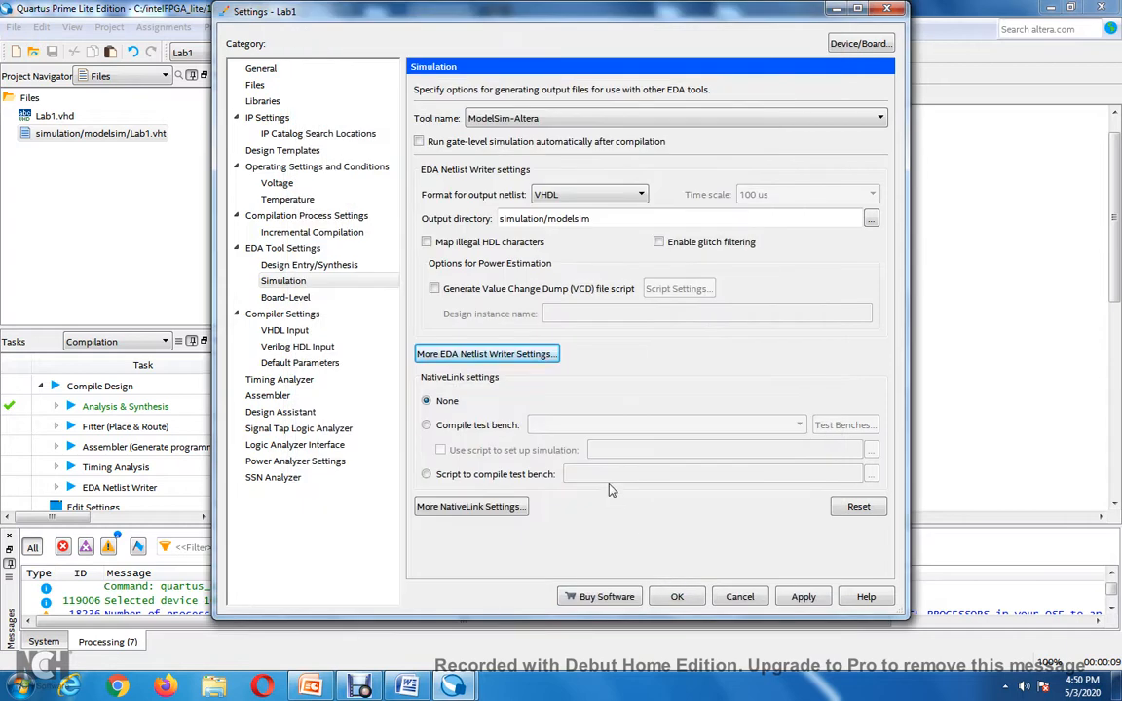
Set NativeLink to compile a test bench and create a new test bench entry named Lab1
click(427, 427)
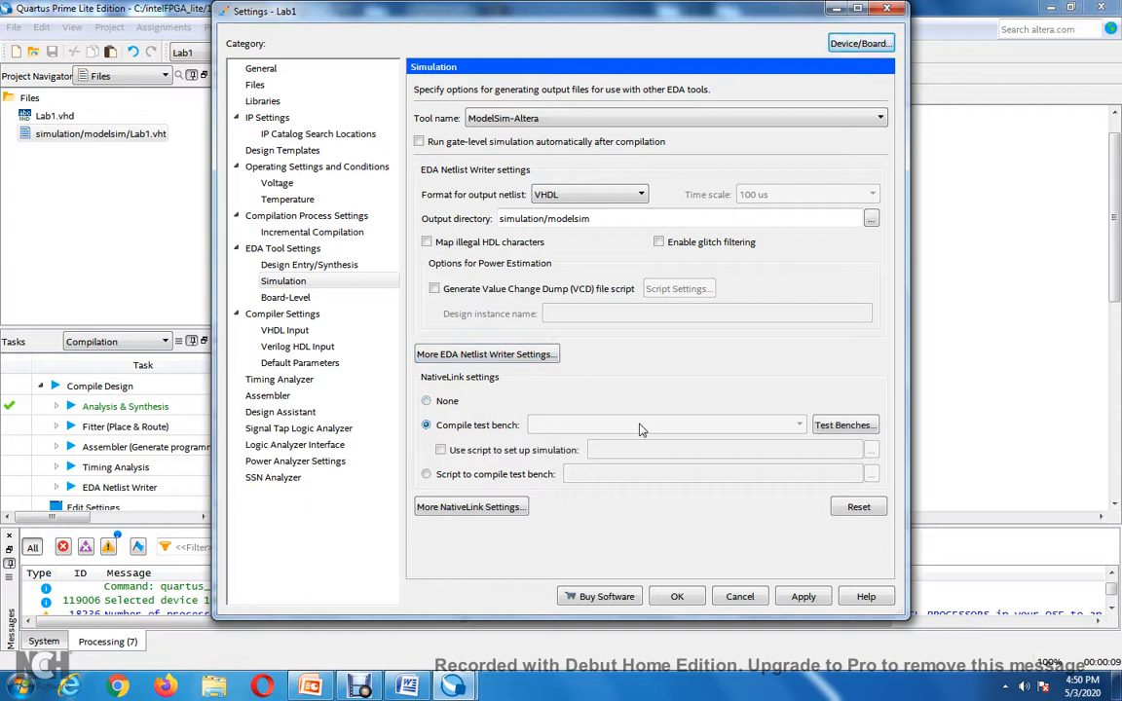
click(845, 426)
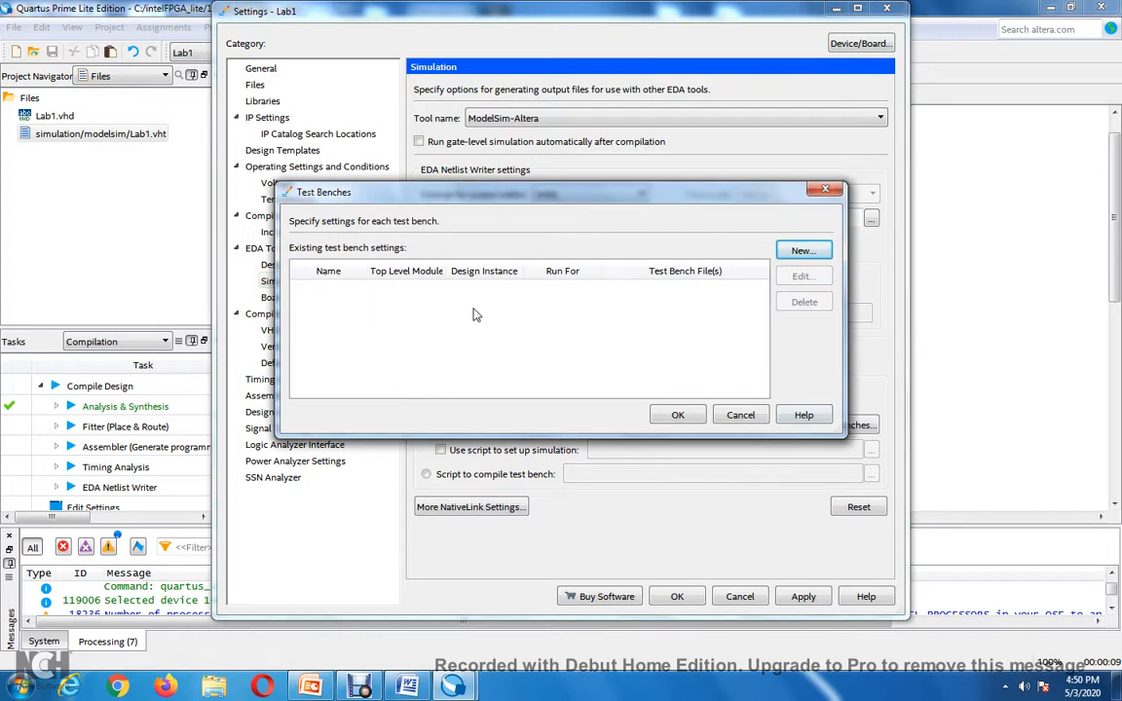
click(802, 252)
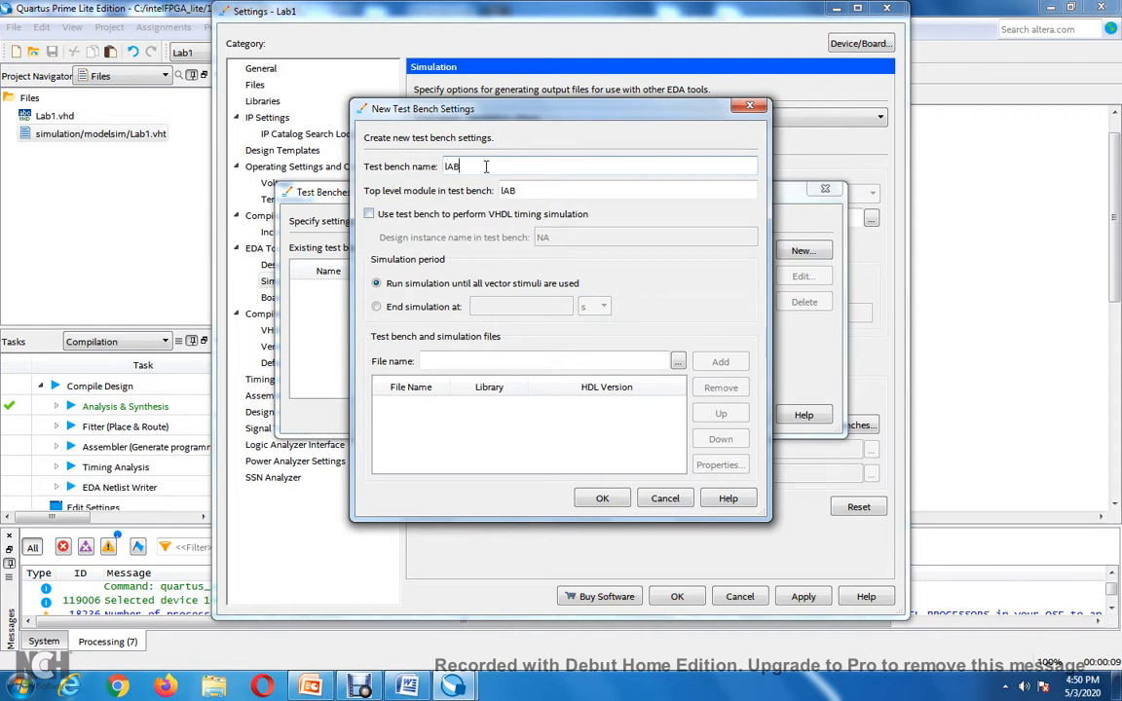
key(BackSpace)
key(BackSpace)
text(lAB1)
key(BackSpace)
key(BackSpace)
key(BackSpace)
key(BackSpace)
text(l)
key(BackSpace)
text(Lab1)
Add simulation/modelsim/Lab1.vht as the file of the Lab1 test bench, then accept the test bench and simulation settings
click(678, 363)
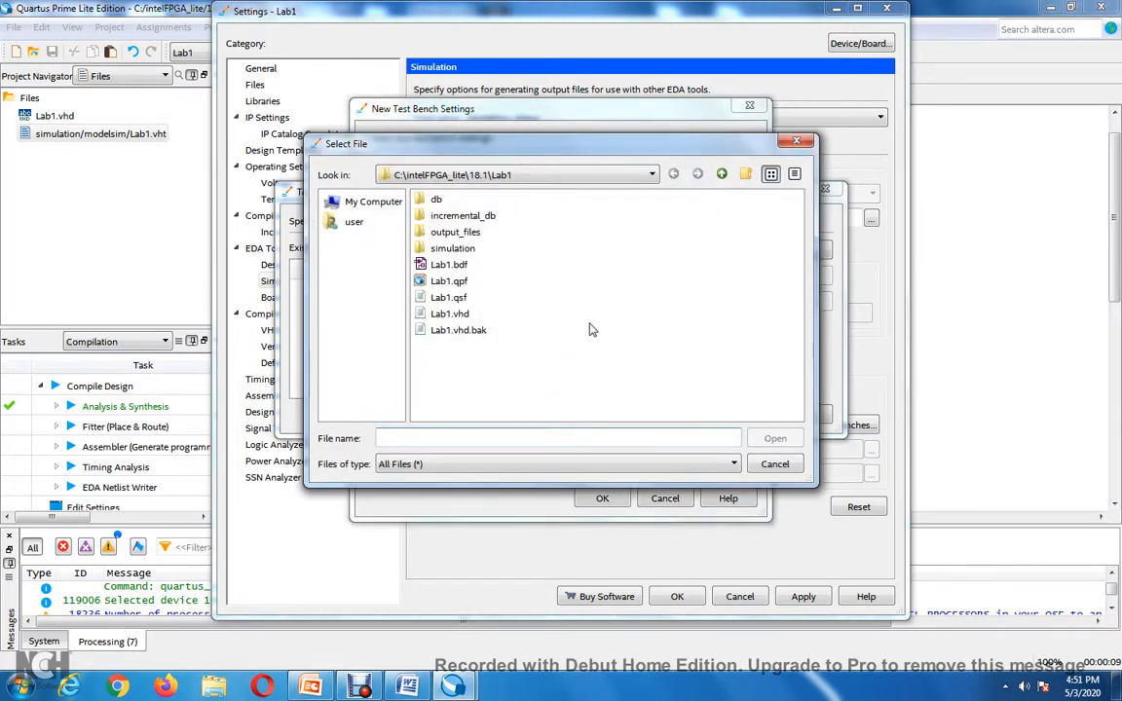
click(464, 249)
double_click(463, 251)
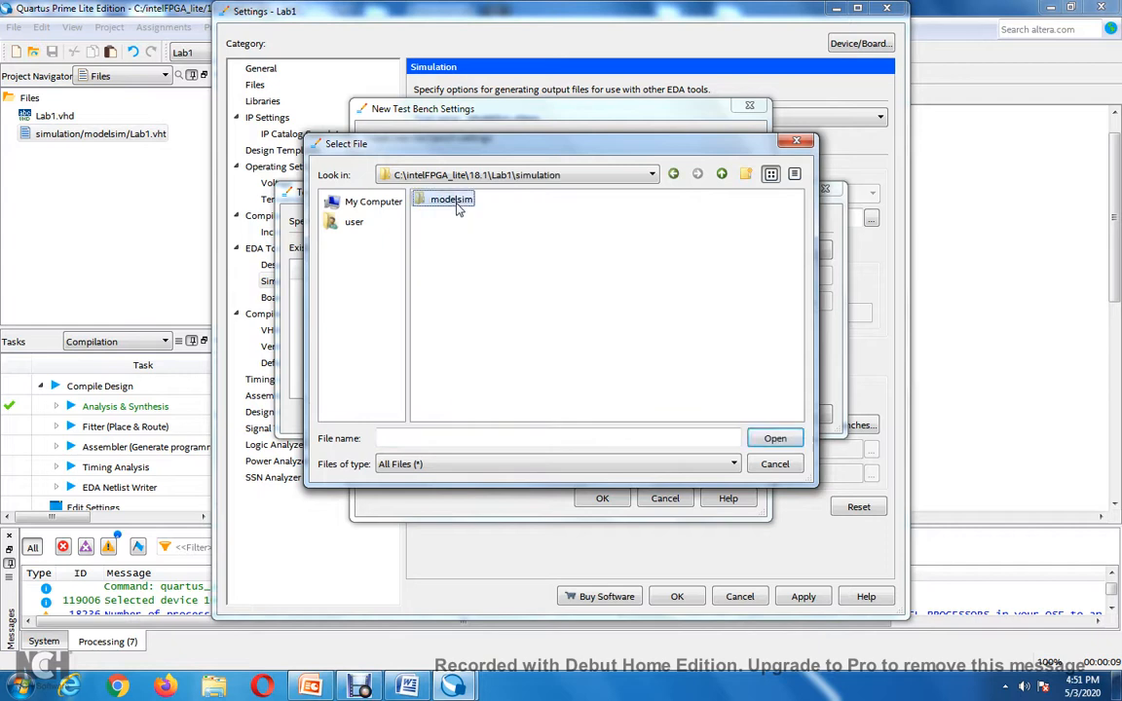
double_click(455, 201)
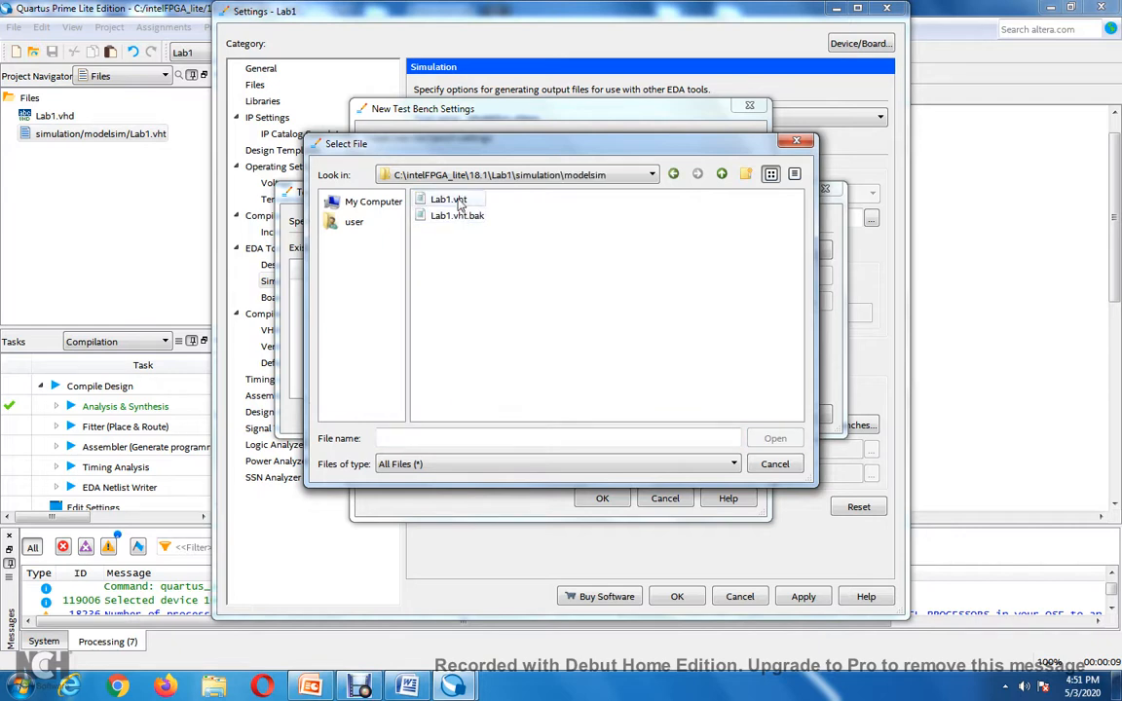
double_click(448, 199)
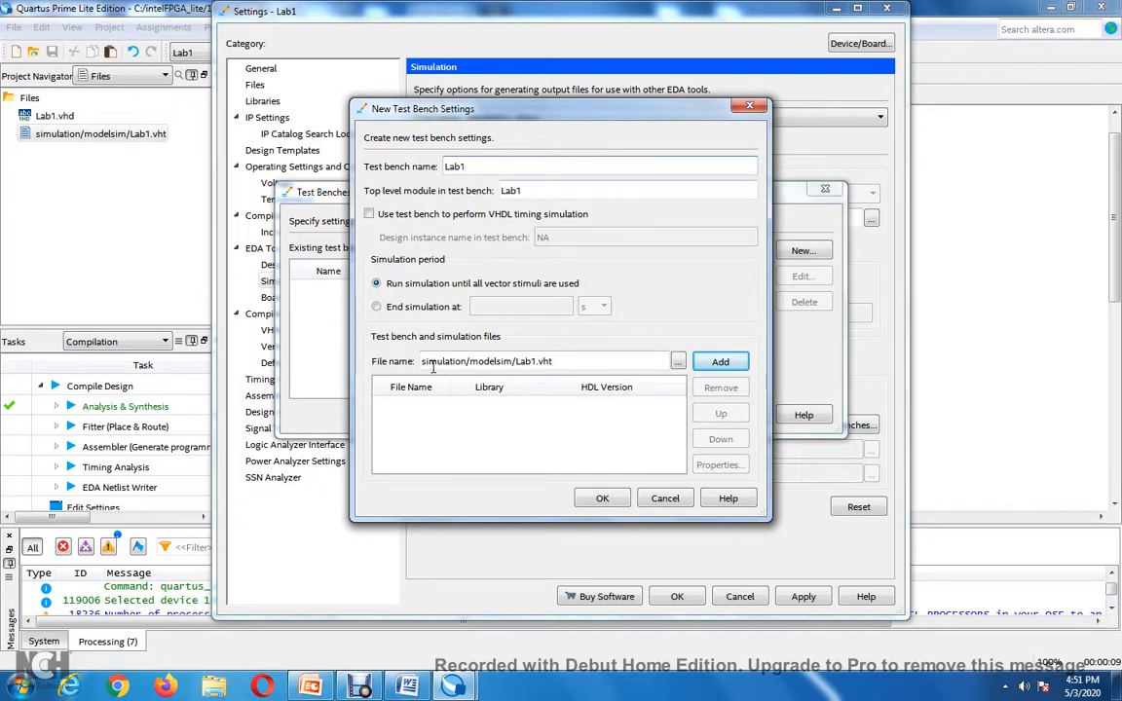
click(554, 361)
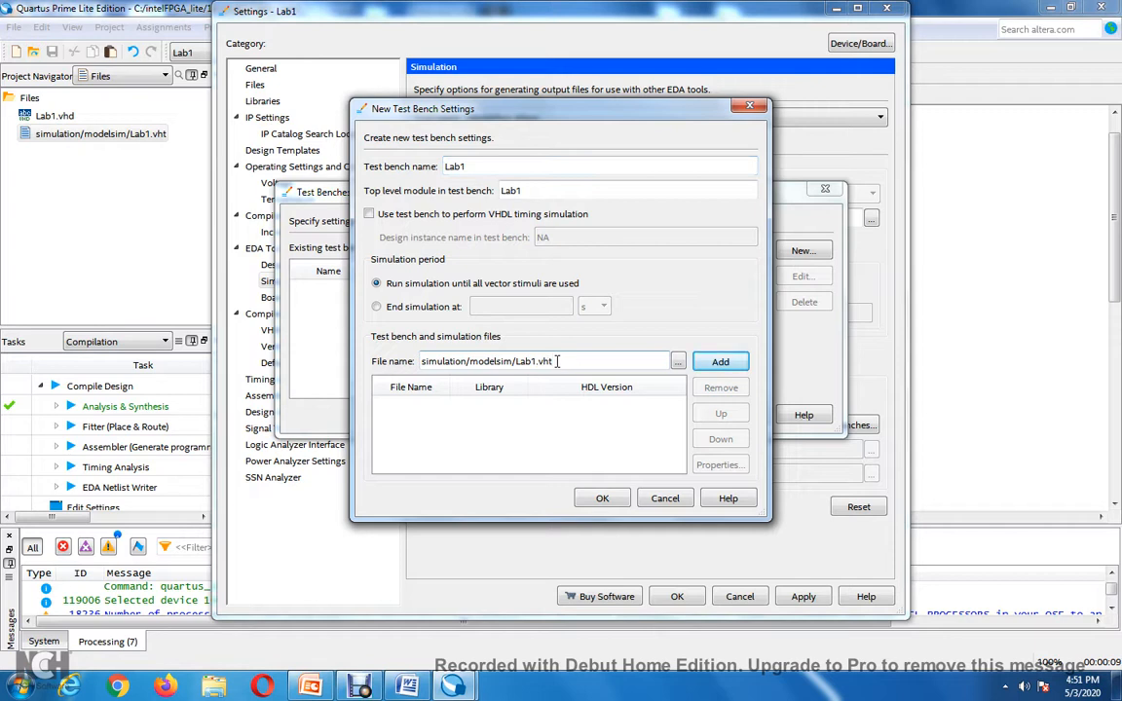
click(721, 362)
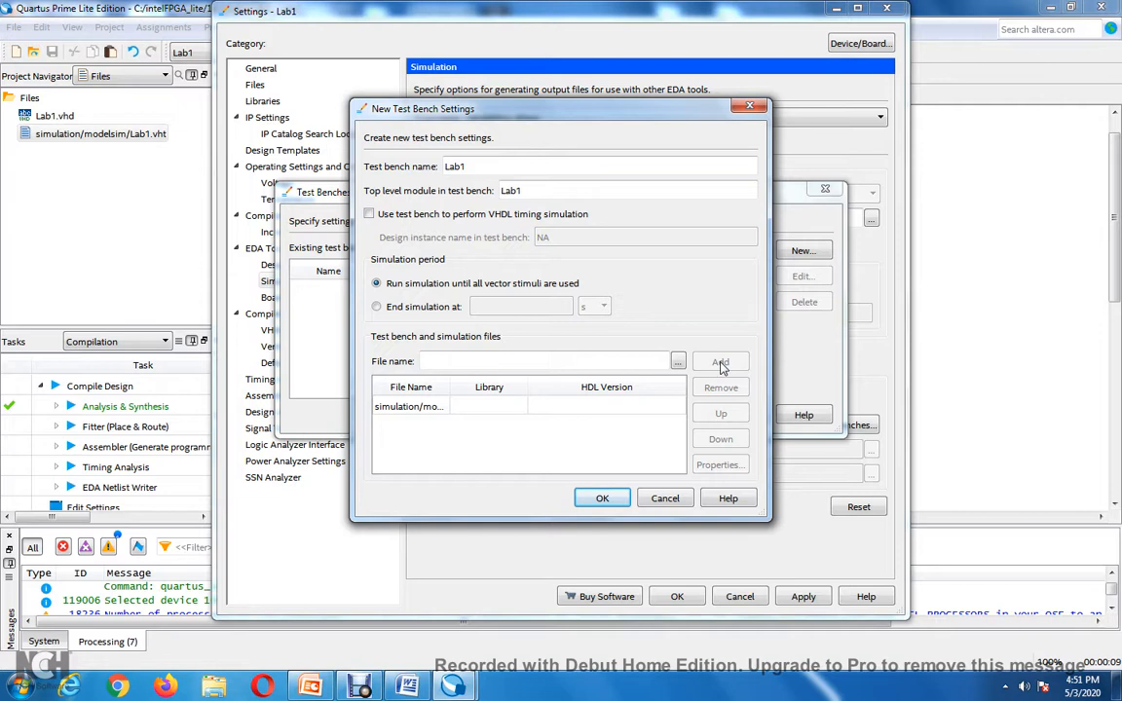
click(603, 497)
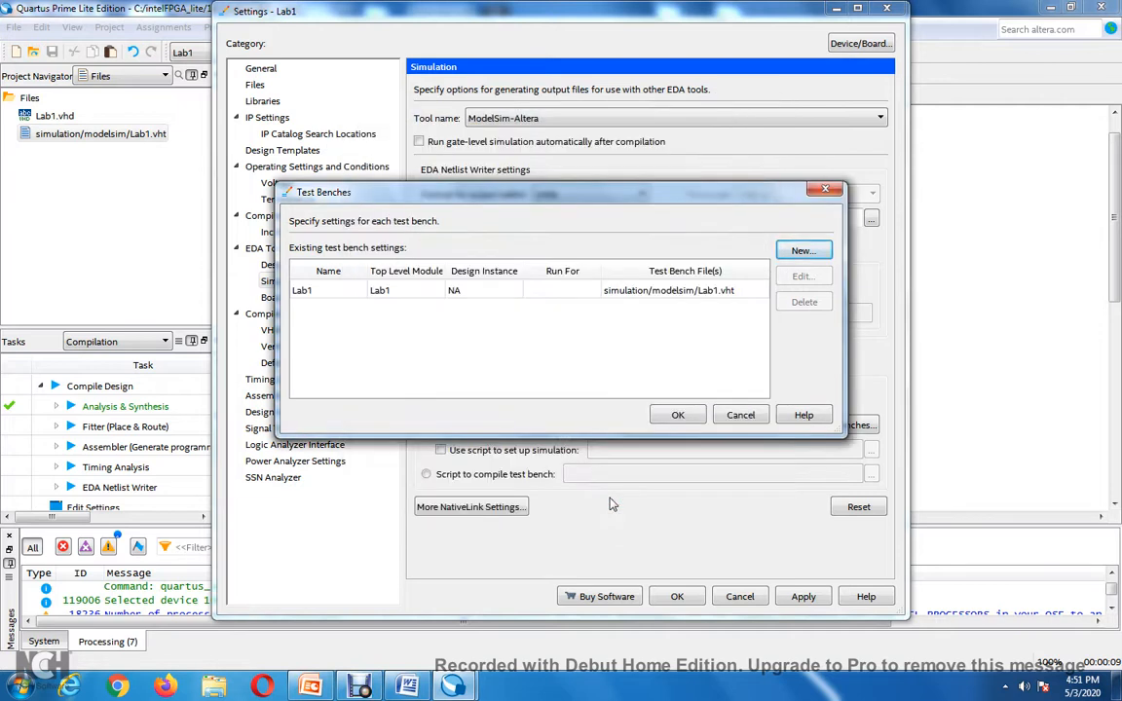
click(677, 416)
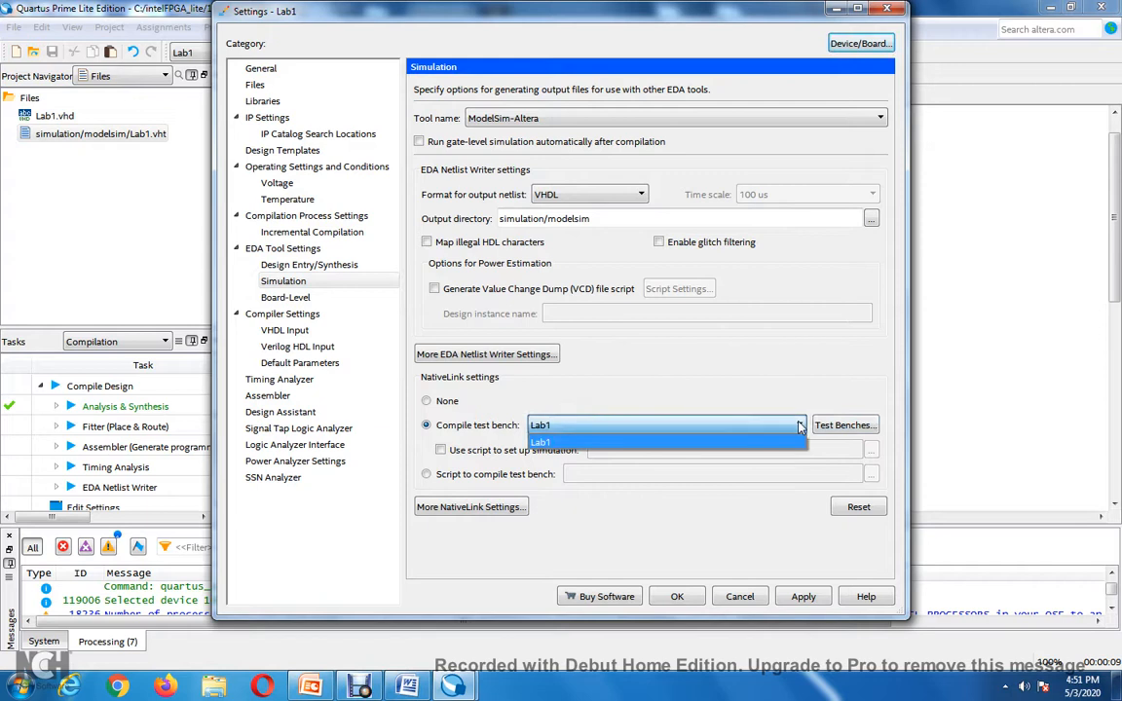
click(679, 597)
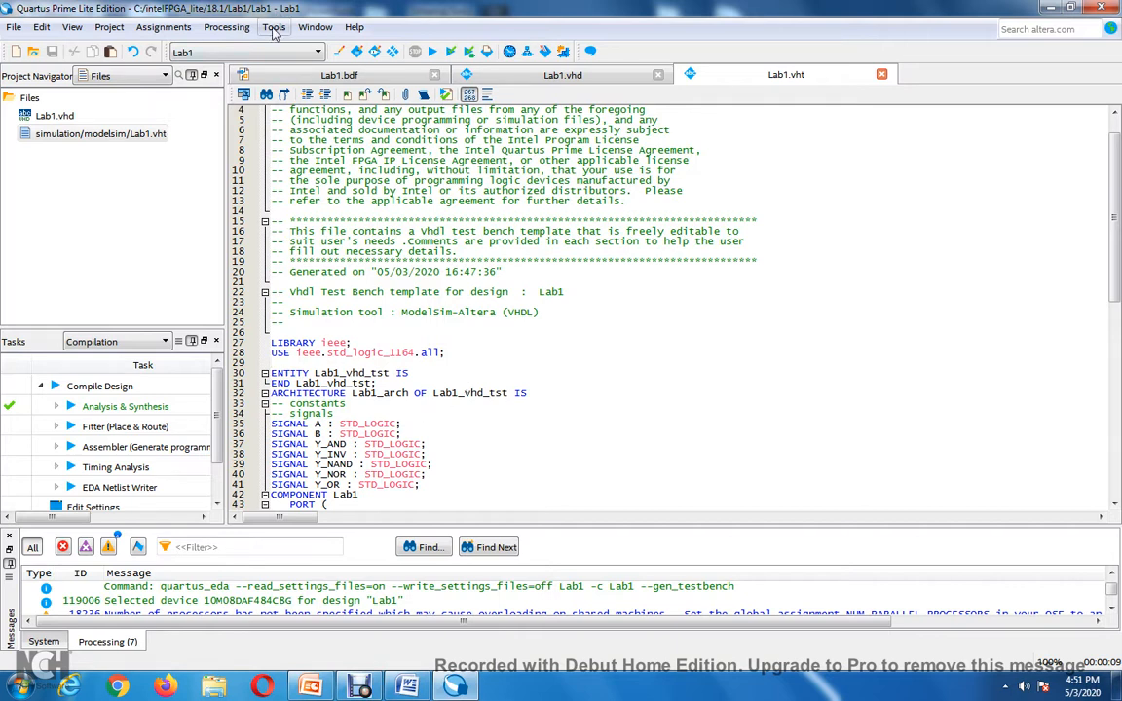
Run the RTL simulation of the Lab1 design
click(371, 200)
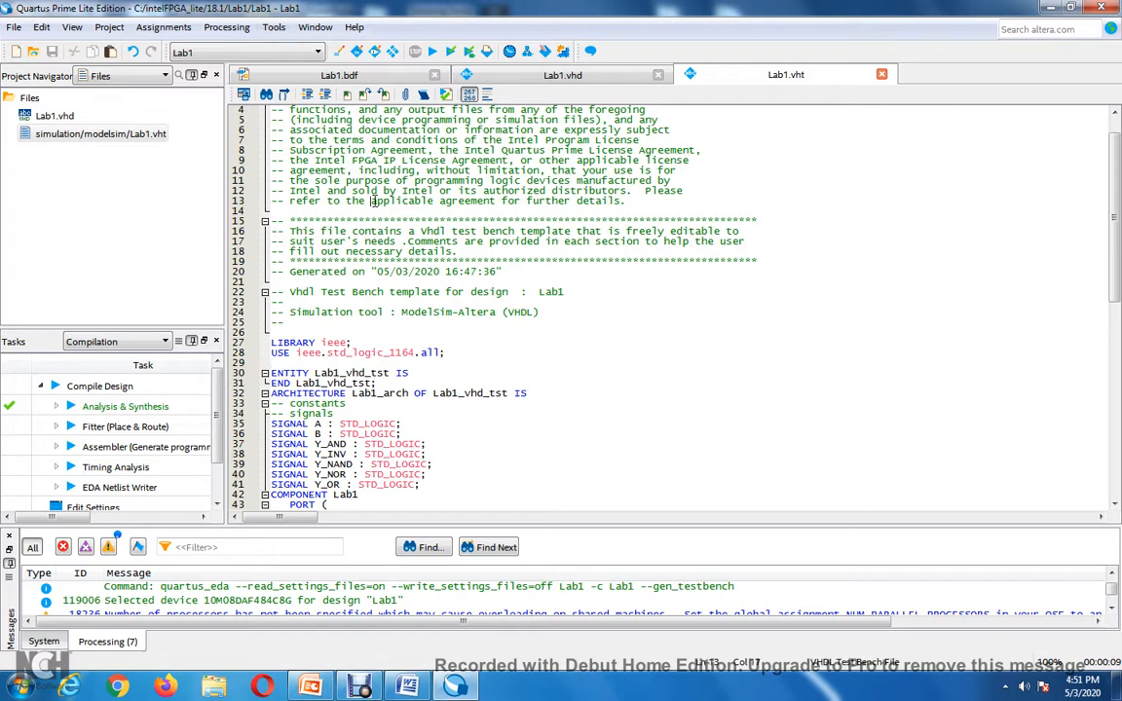
click(55, 117)
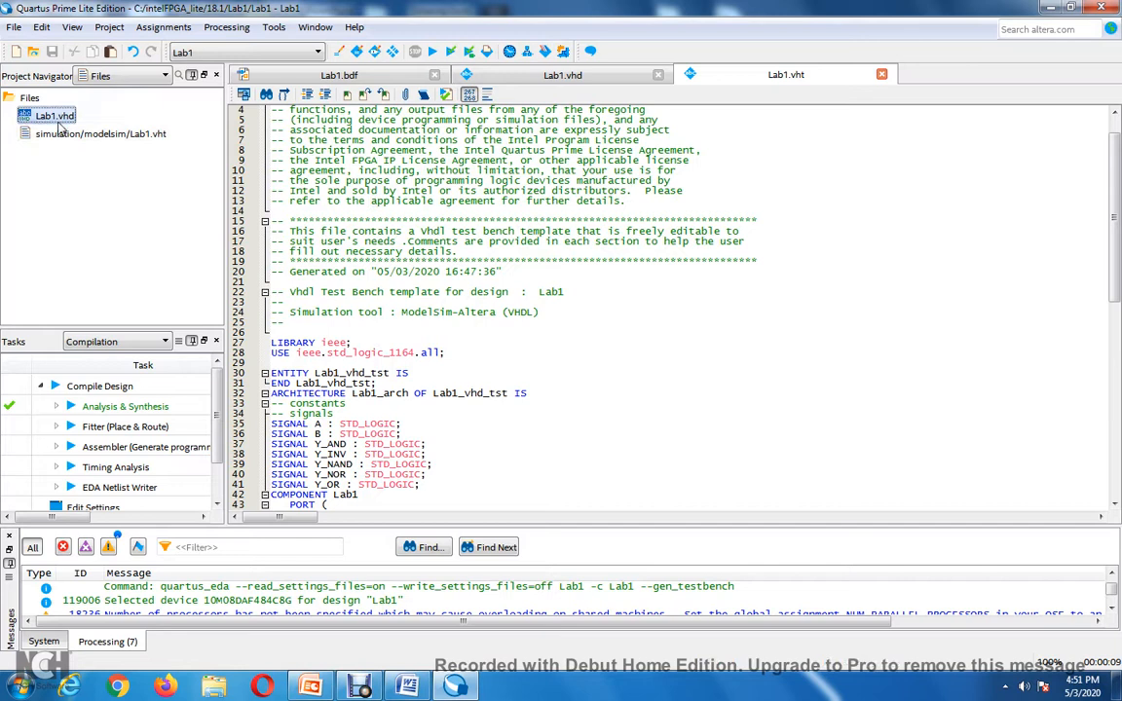
click(68, 133)
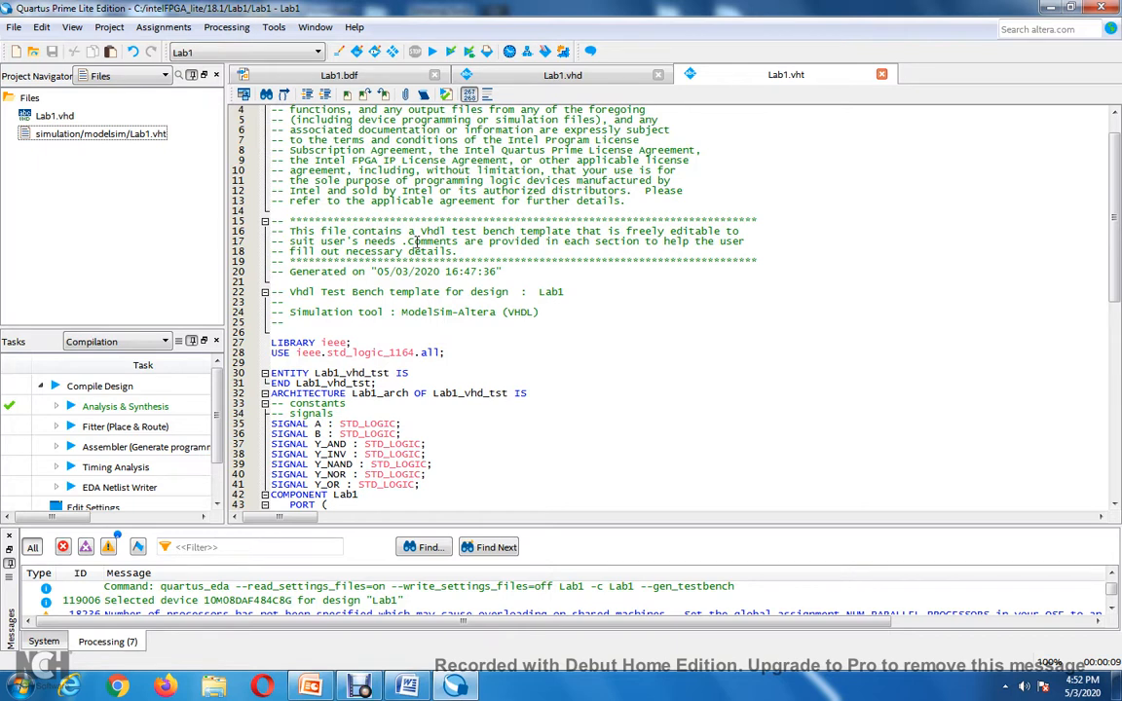
click(275, 27)
mouse_move(321, 47)
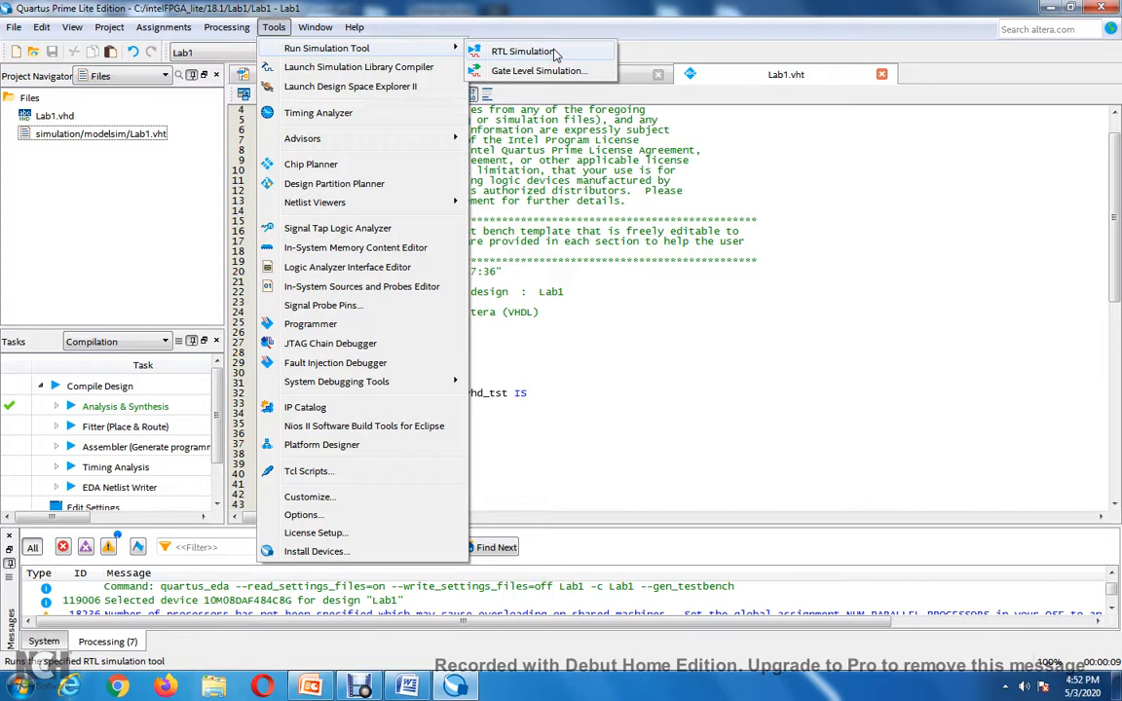
click(523, 52)
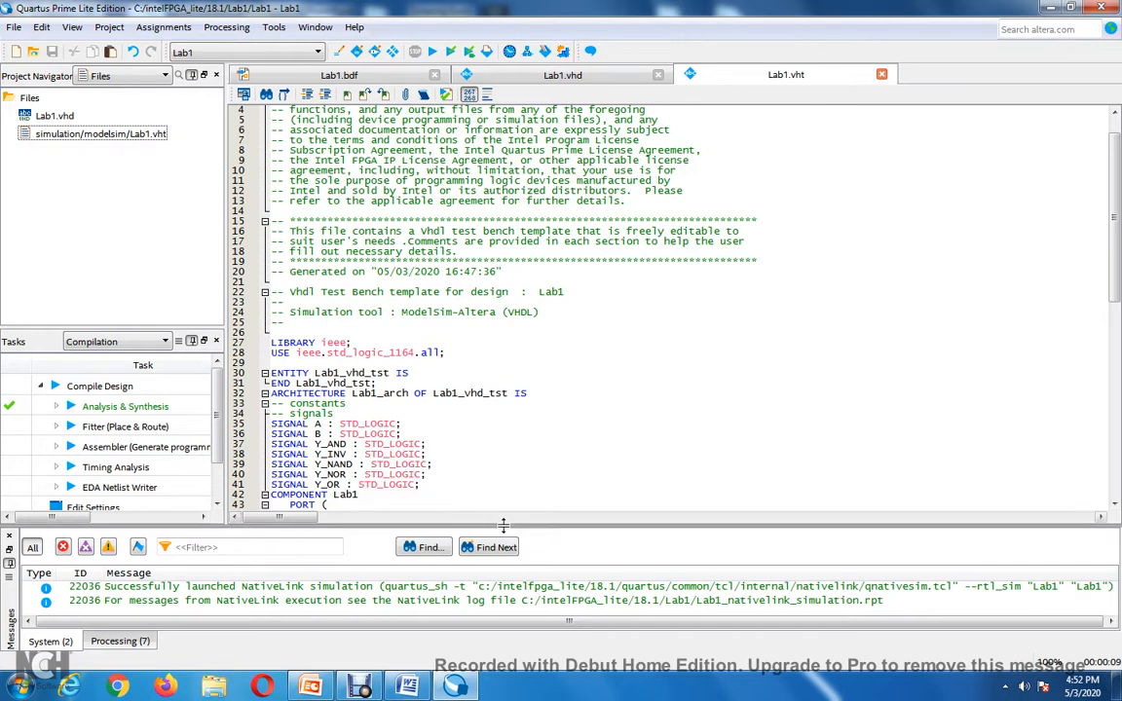
Switch to the ModelSim window launched by the RTL simulation
drag(503, 526, 503, 438)
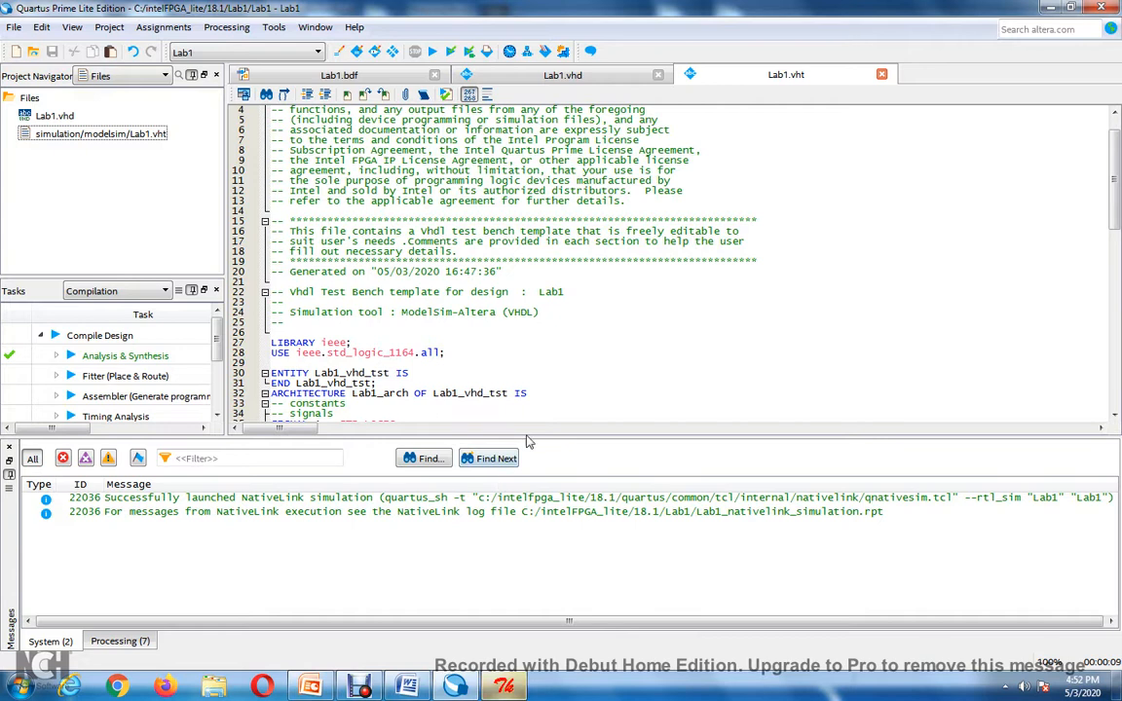
drag(526, 439, 546, 533)
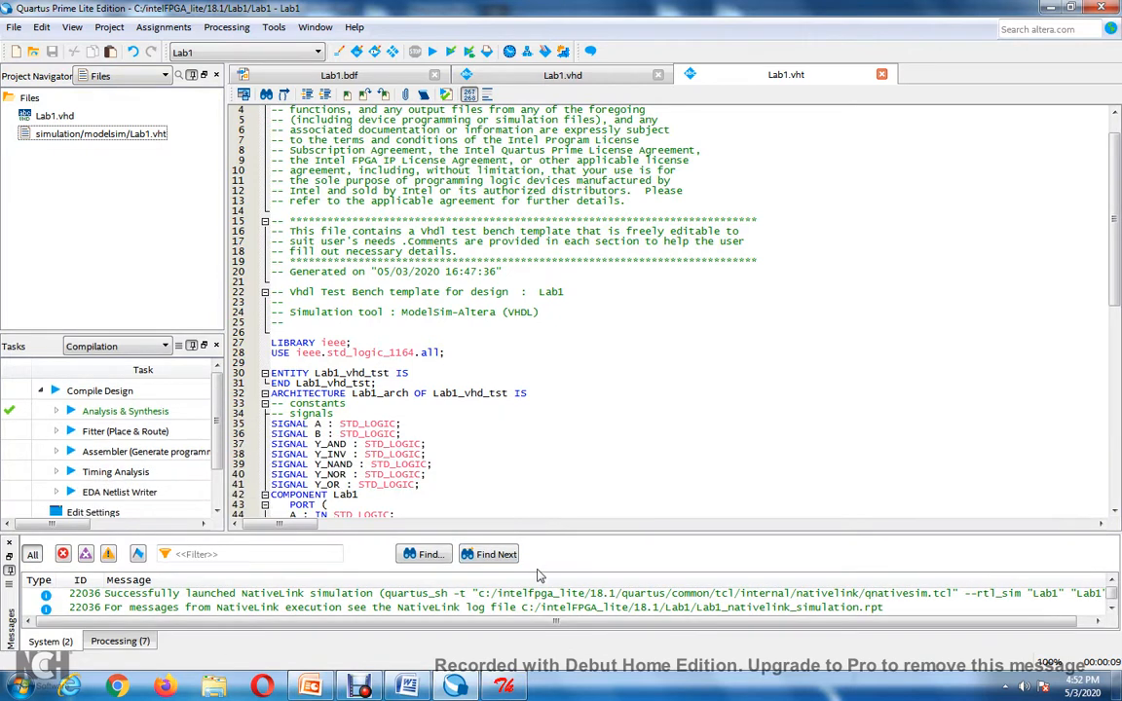
mouse_move(506, 687)
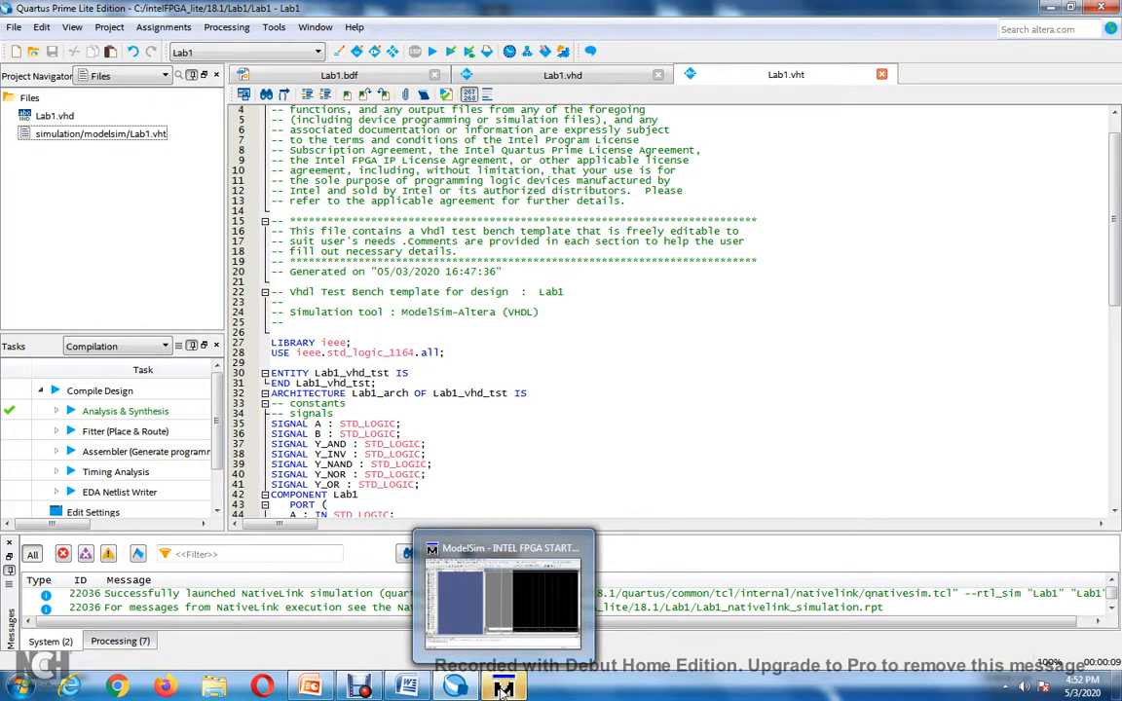
click(504, 689)
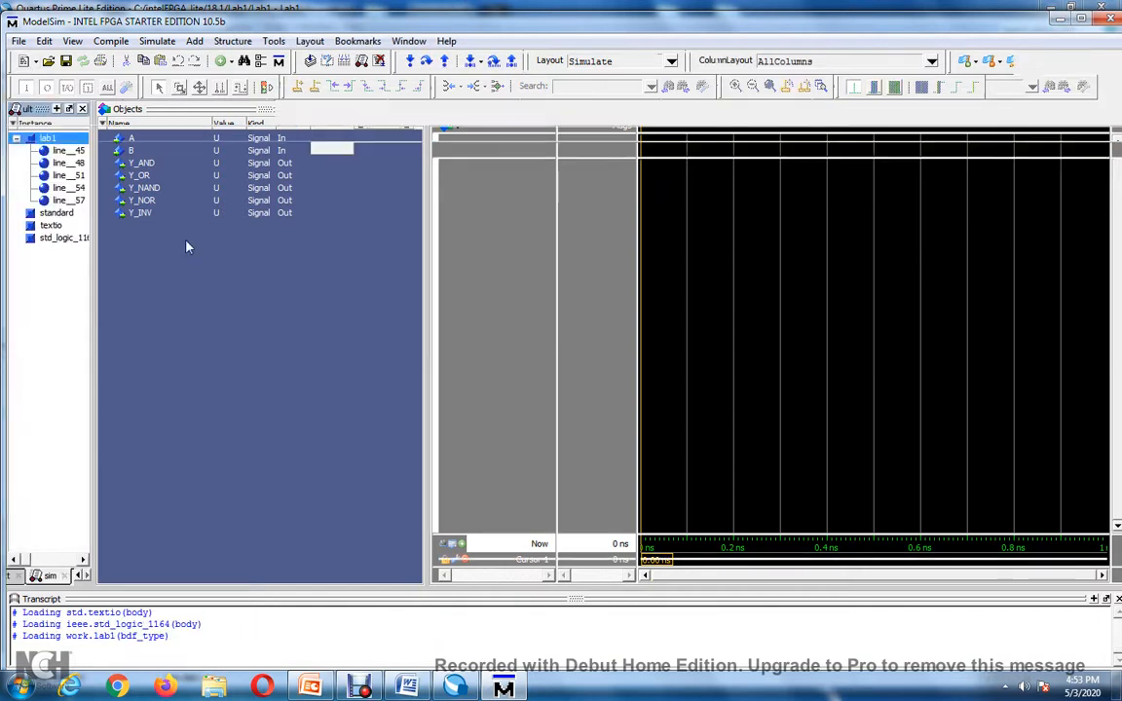
End the current simulation session of lab1 and confirm quitting it
click(157, 40)
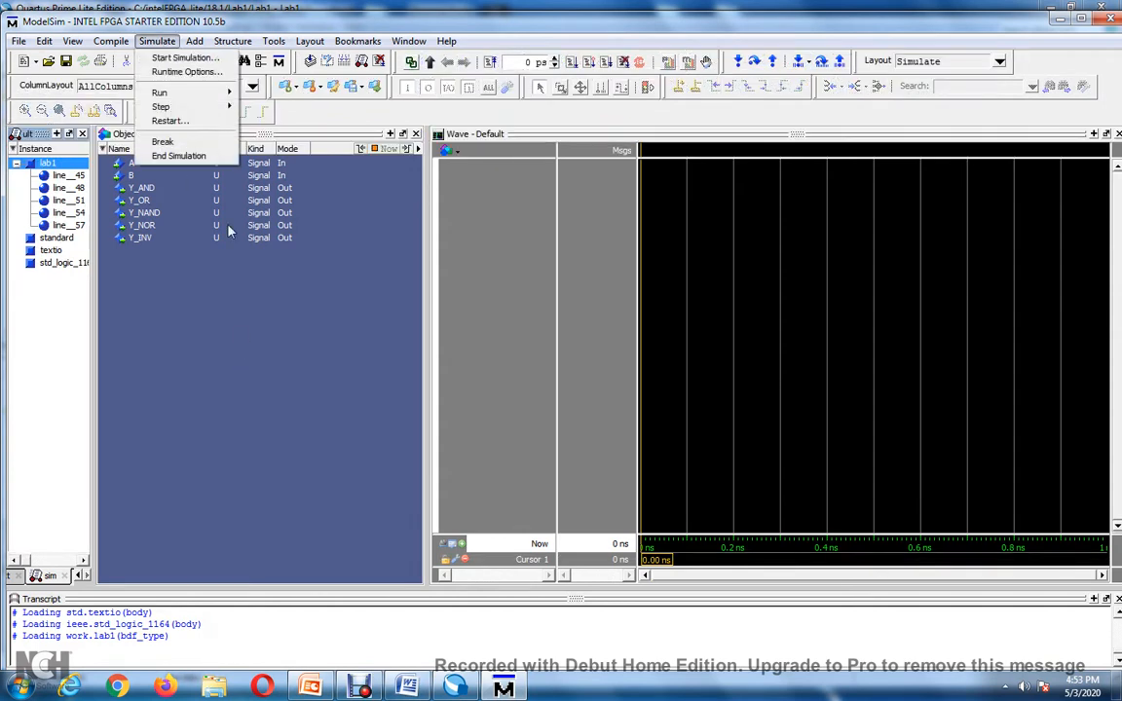
click(250, 27)
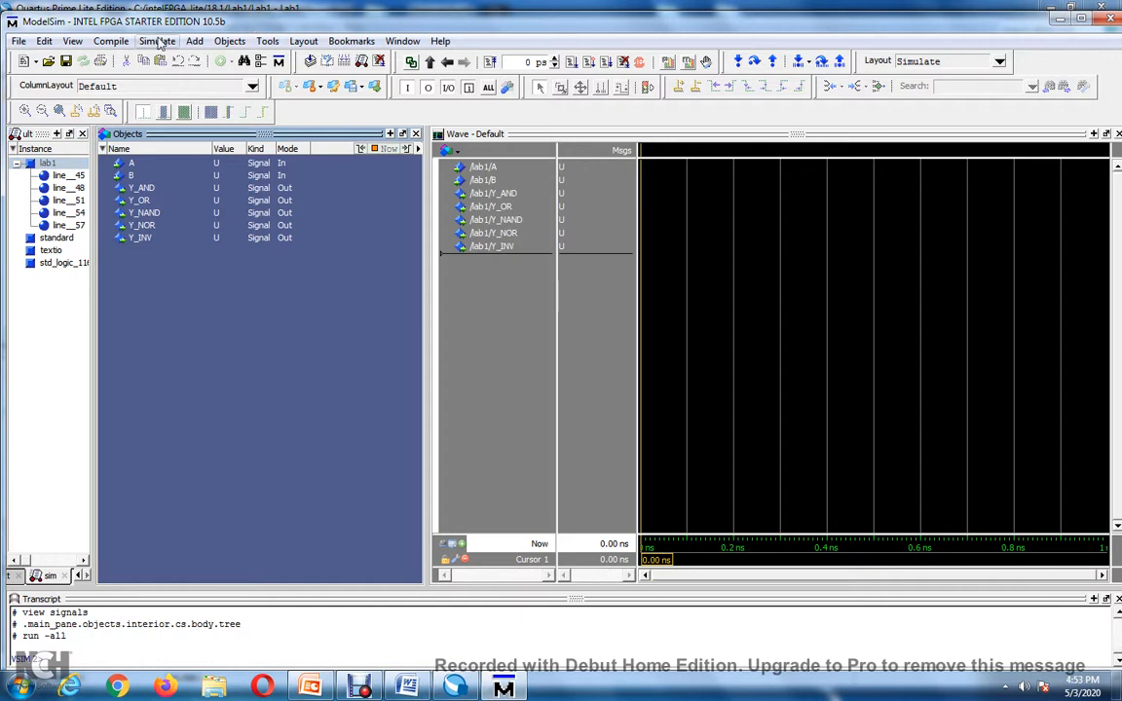
click(157, 42)
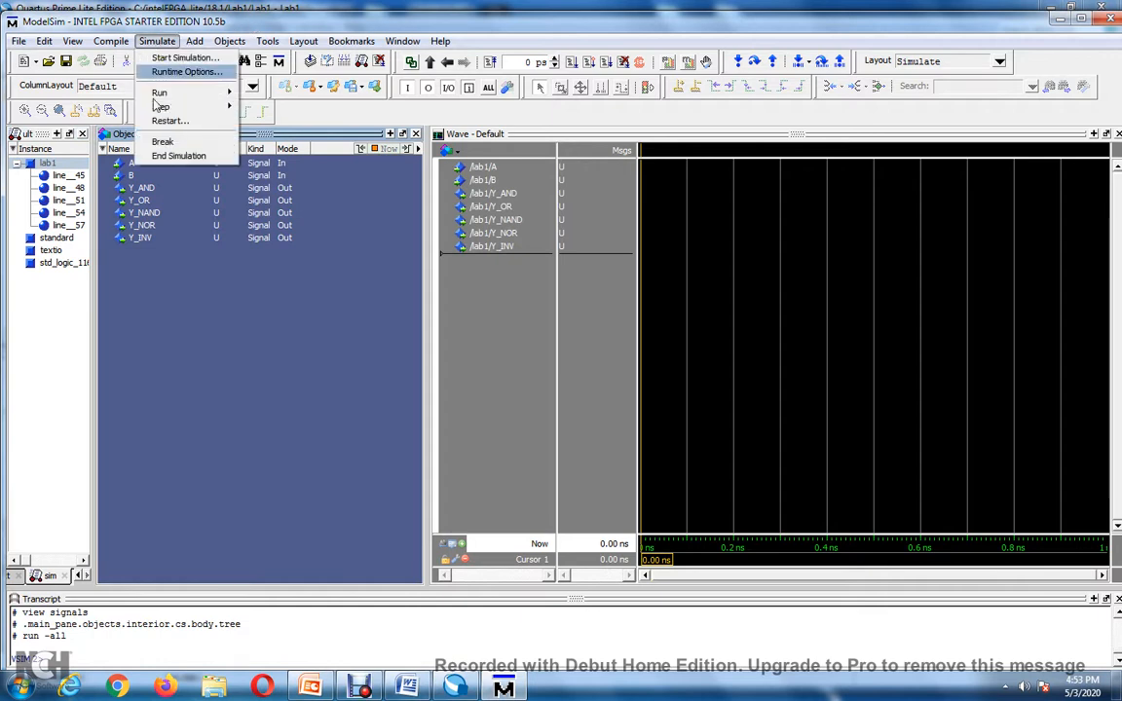
click(193, 157)
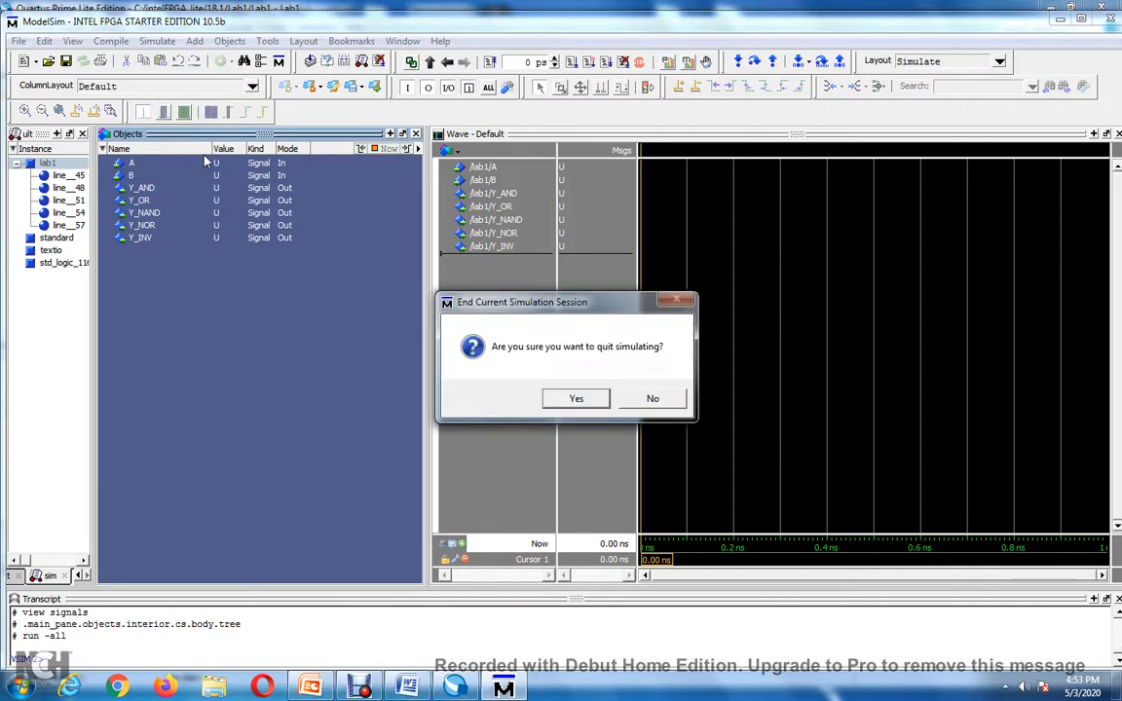
click(551, 396)
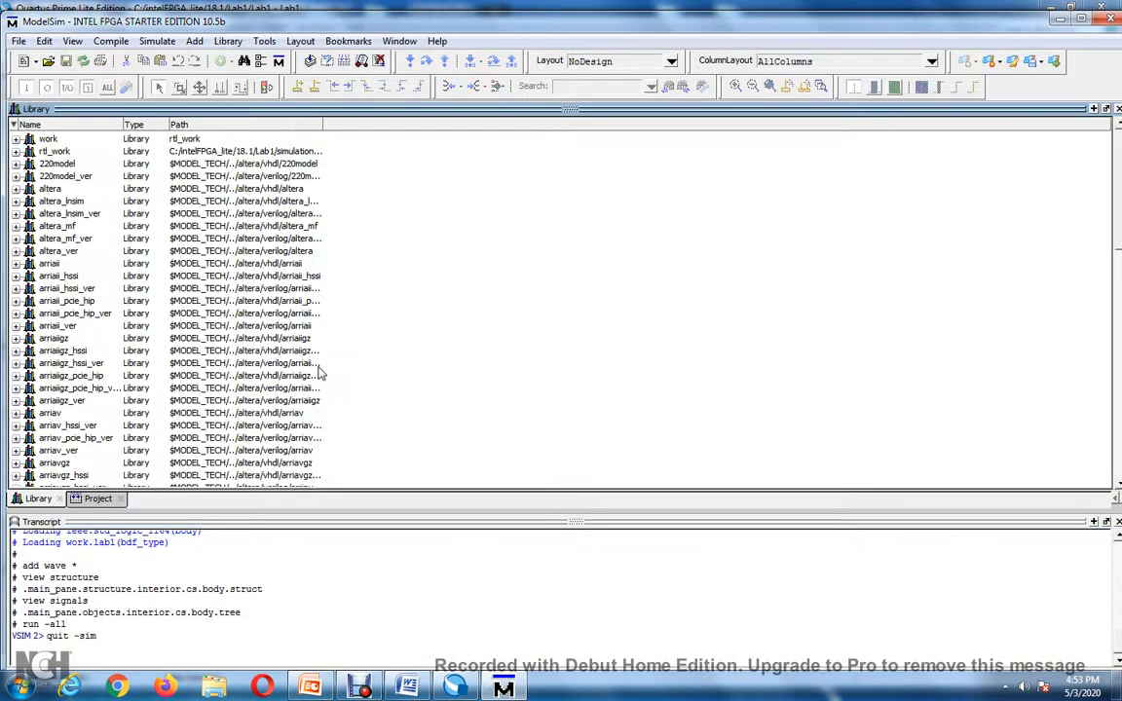
Create a new project named Lab1 in the simulation/modelsim folder with the default library work
click(18, 41)
mouse_move(32, 58)
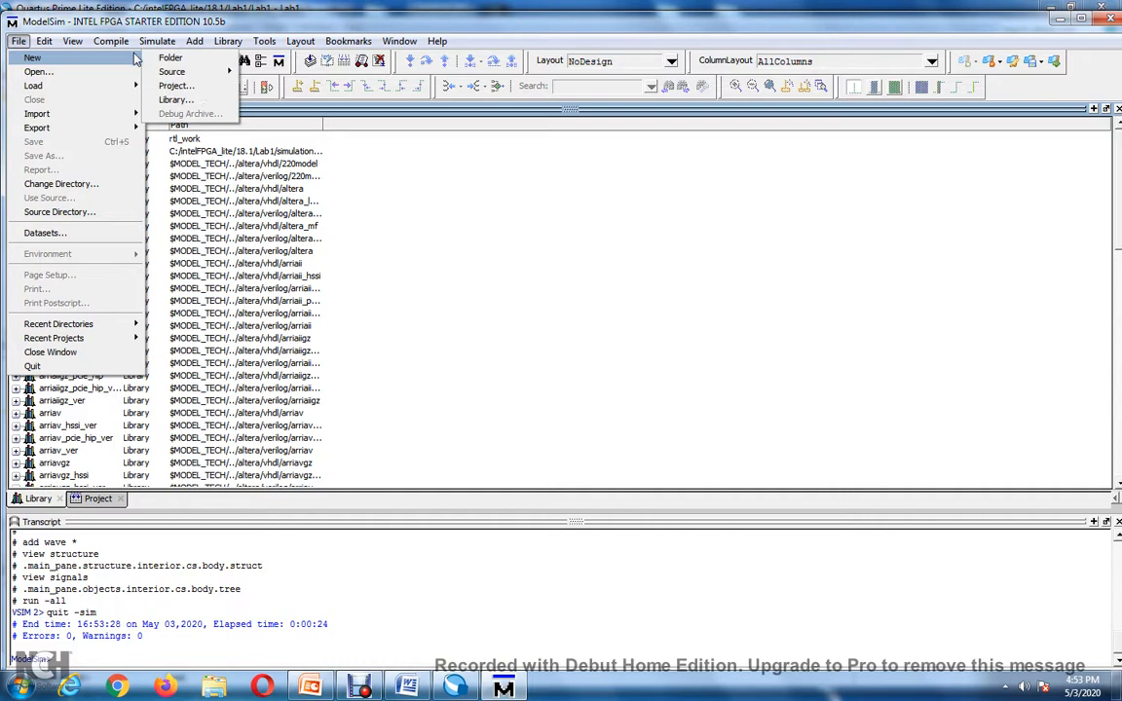
click(176, 86)
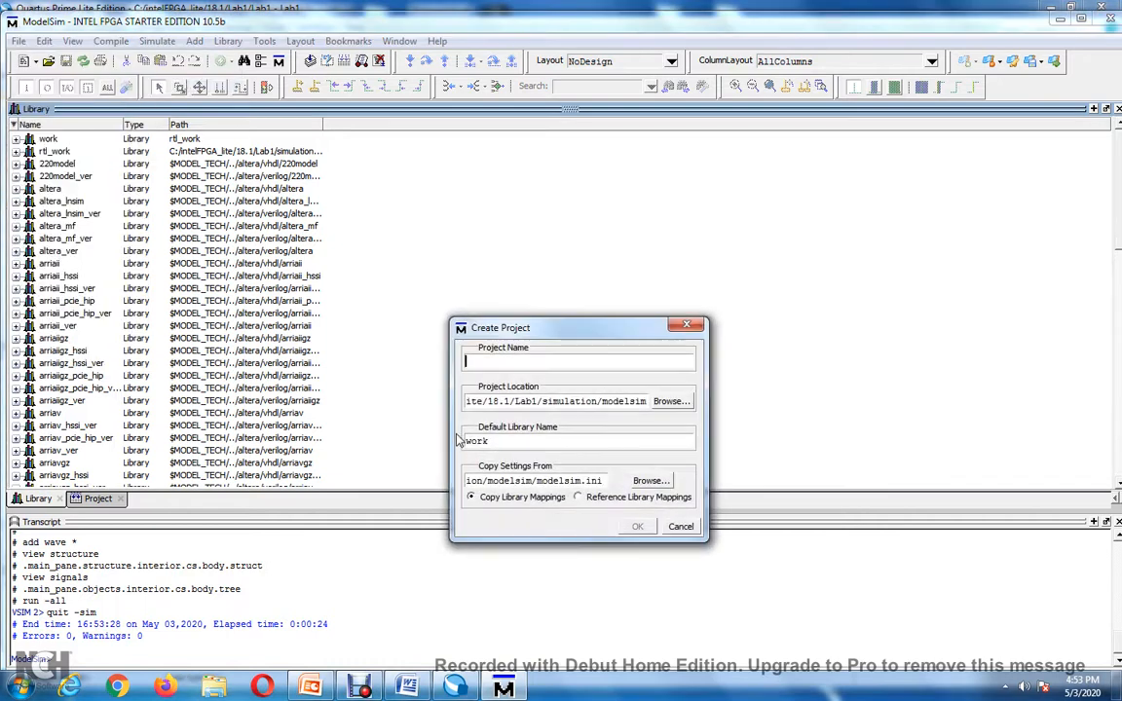
text(Lab1)
click(638, 527)
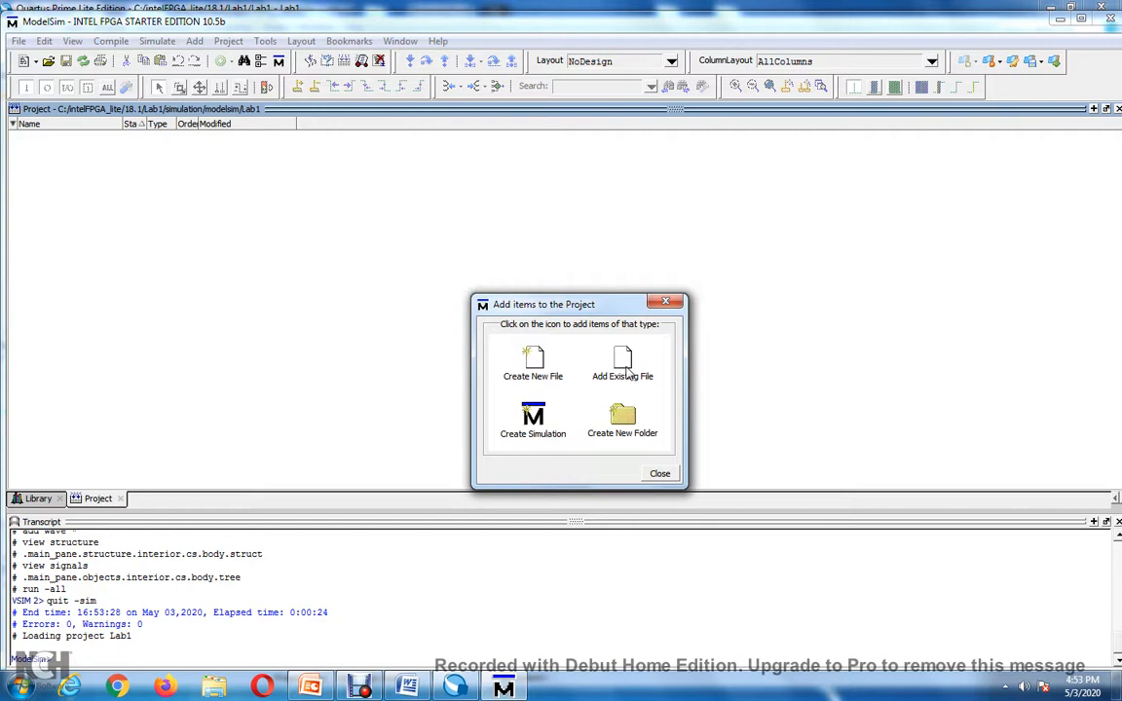
Add the existing test bench file Lab1.vht to the project, referenced from its current location
click(625, 368)
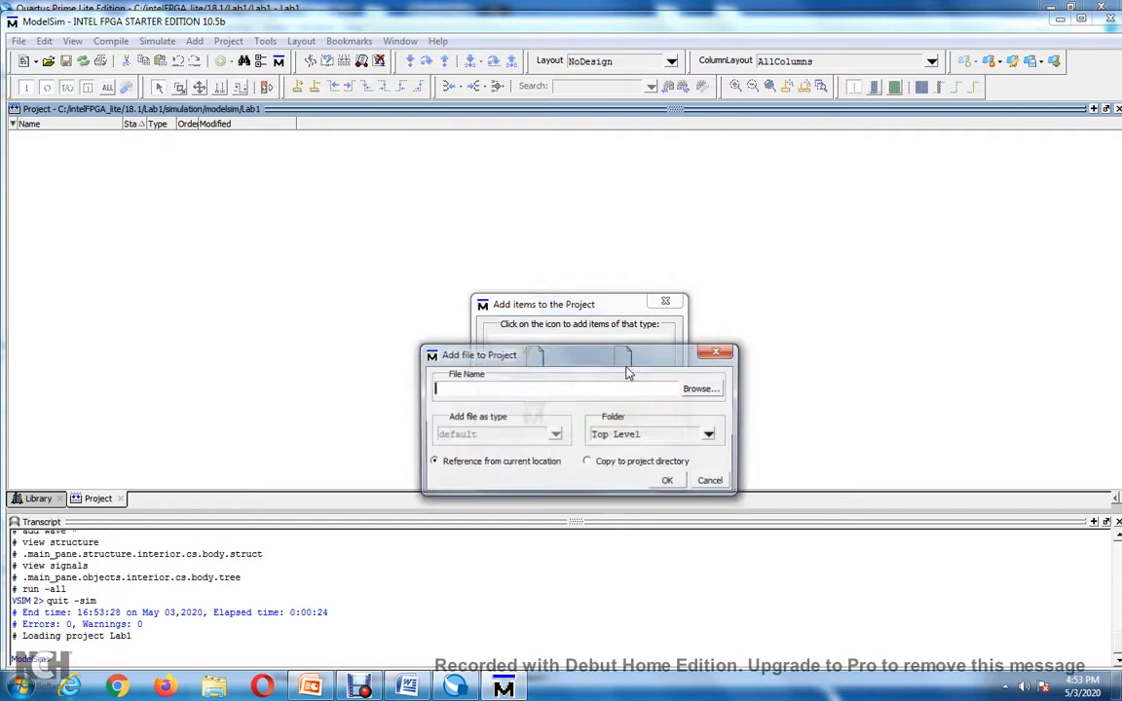
click(712, 390)
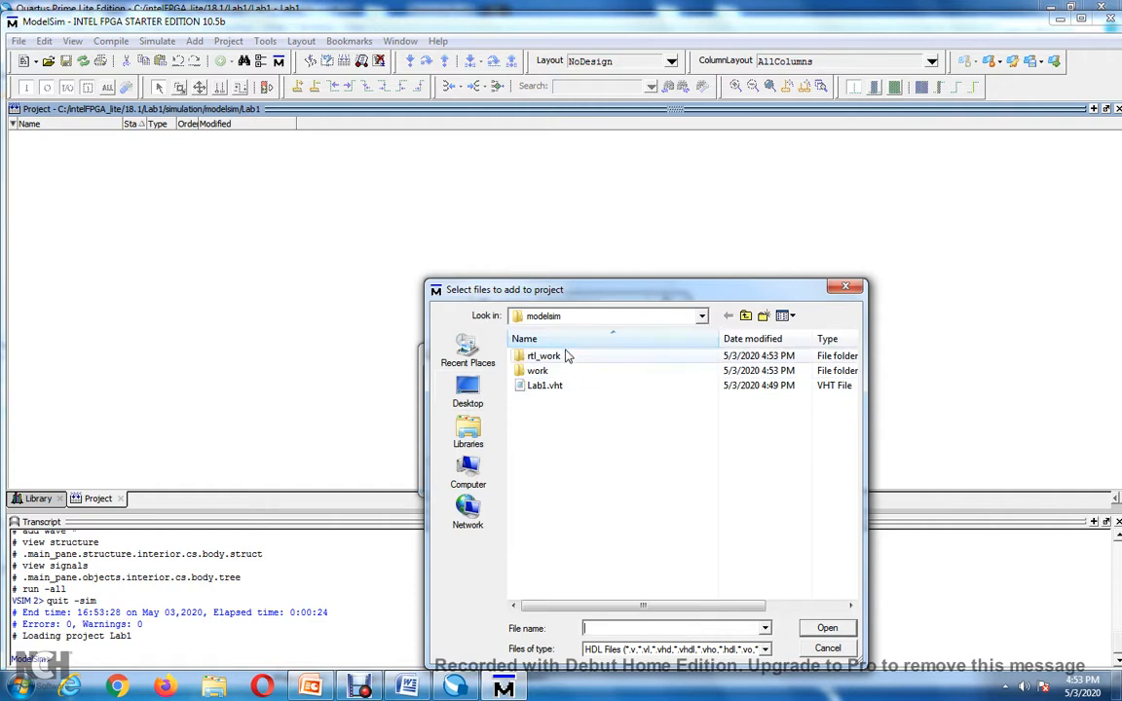
click(550, 390)
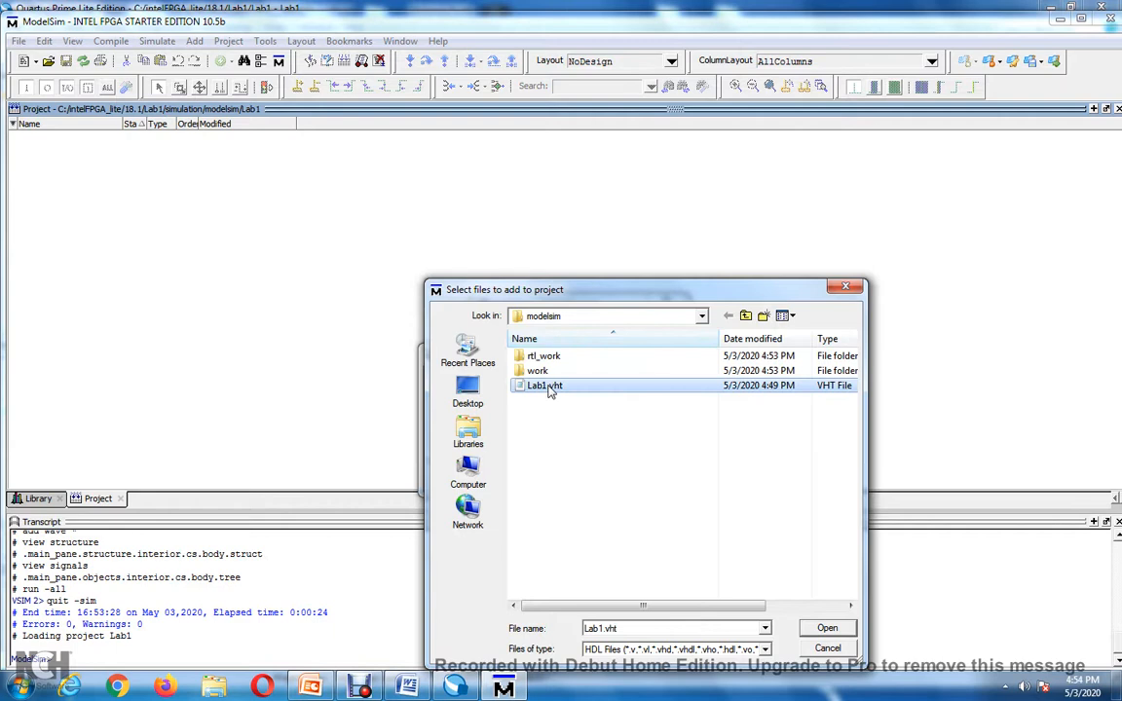
click(814, 628)
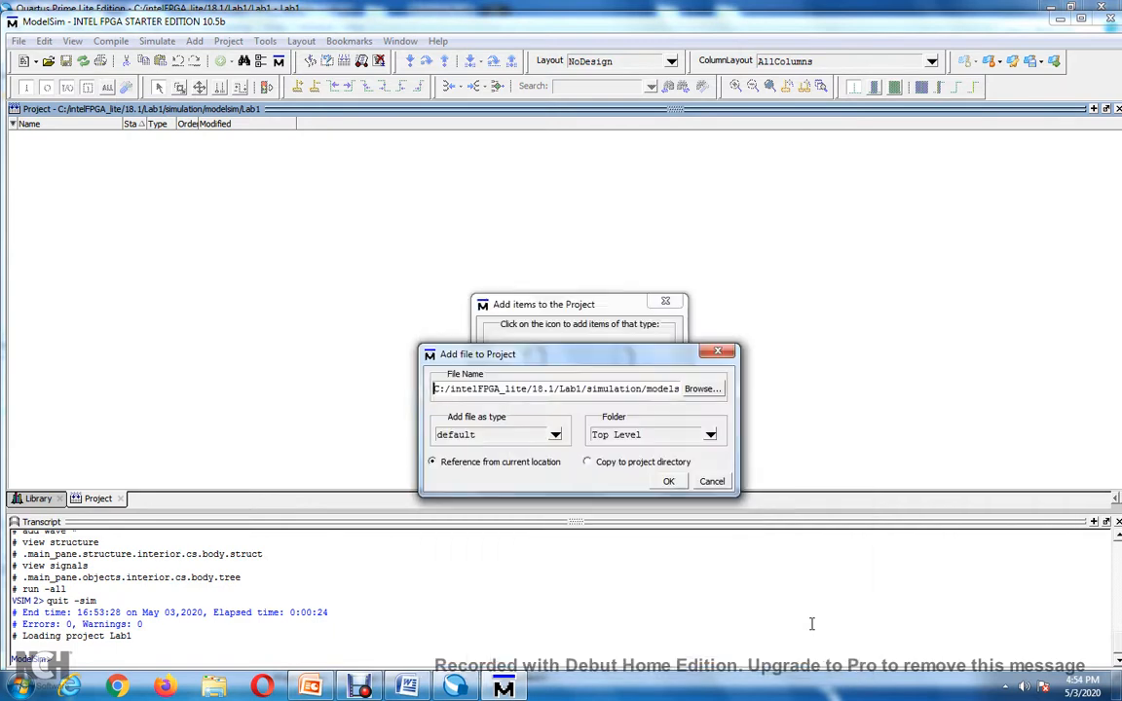
click(668, 482)
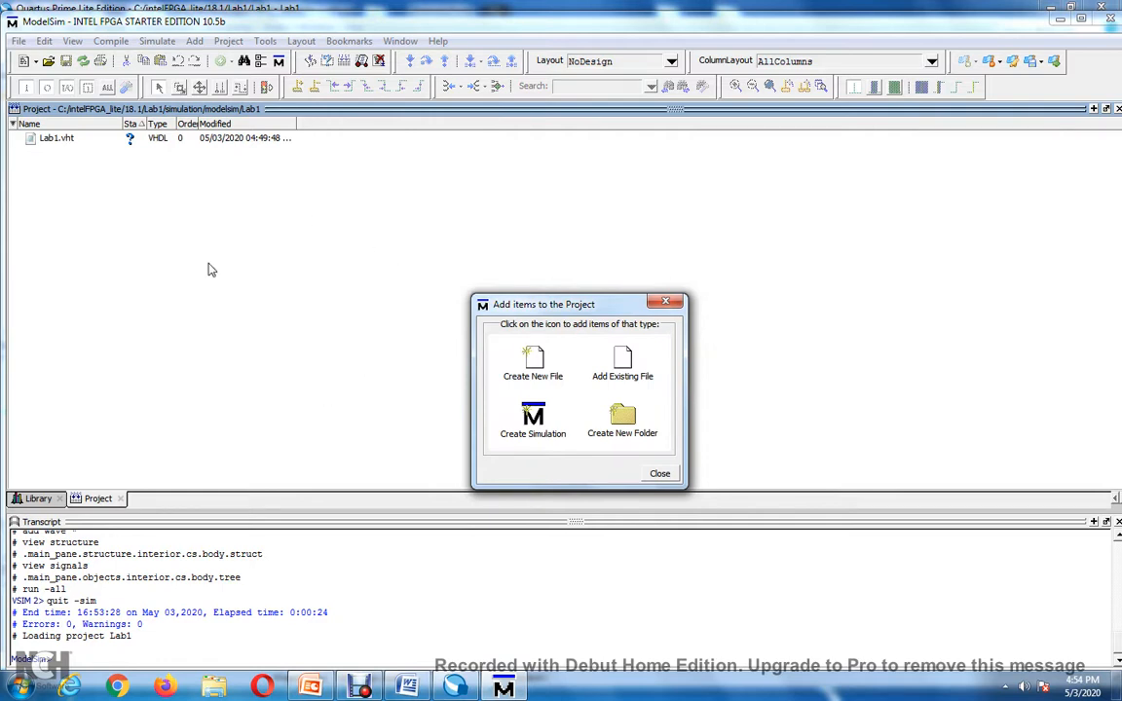
Add the existing design file Lab1.vhd from the parent Lab1 folder to the project and finish adding items
click(622, 362)
click(699, 389)
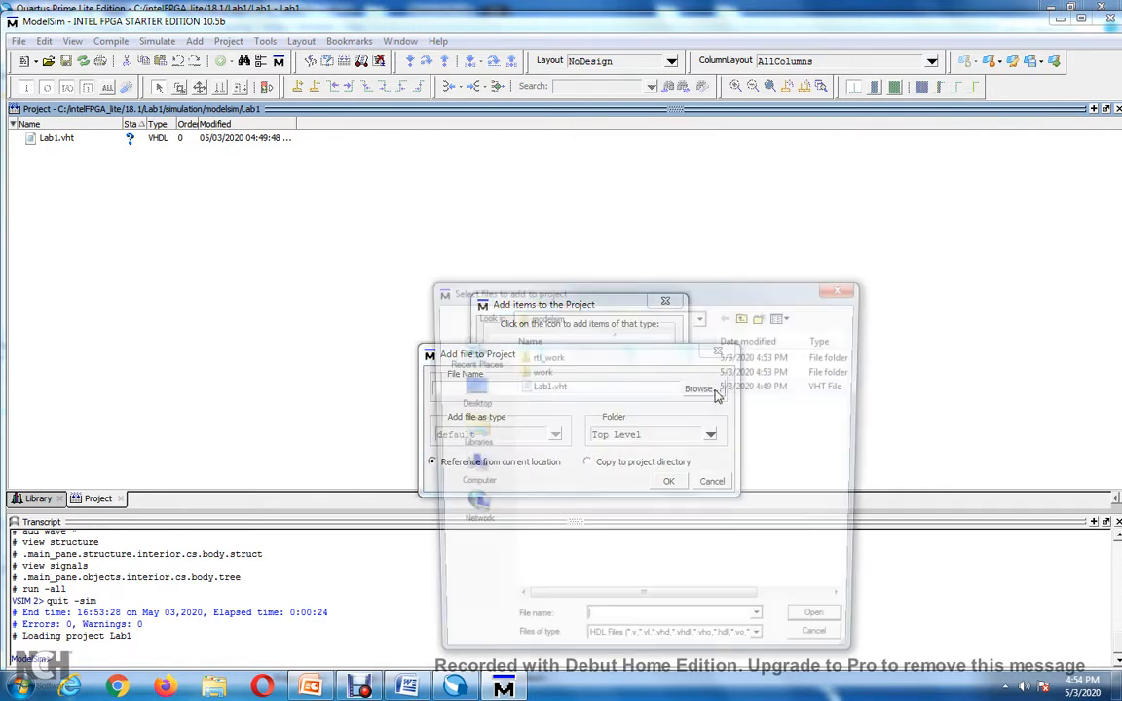
click(746, 317)
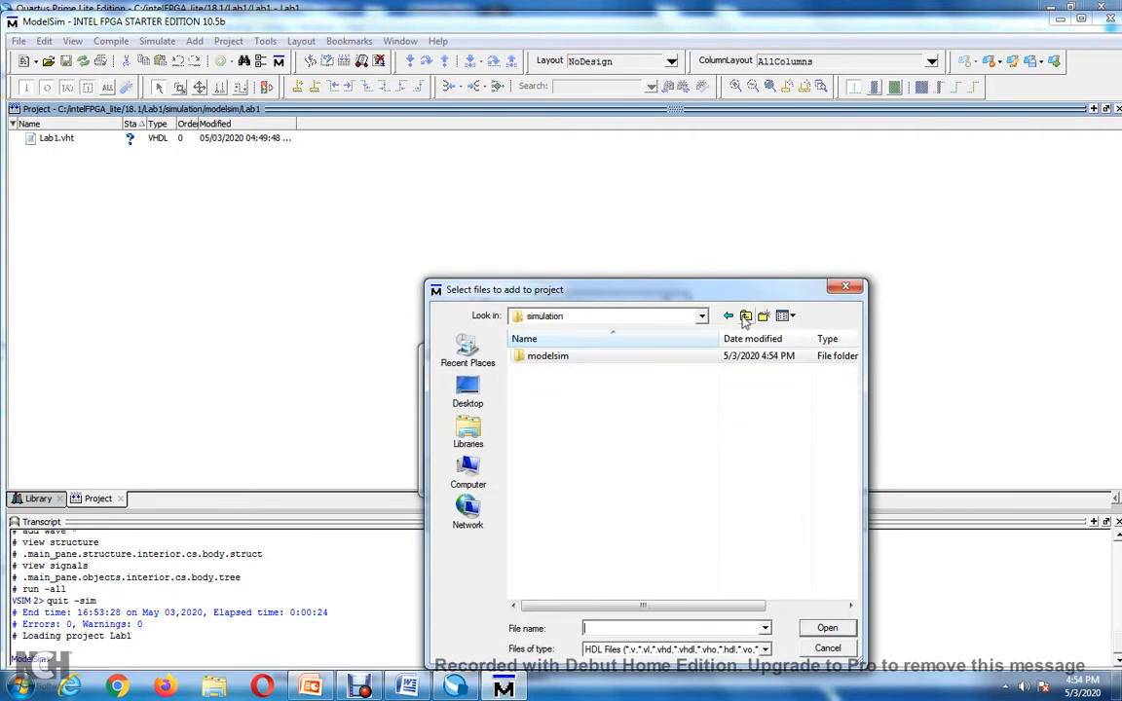
click(746, 316)
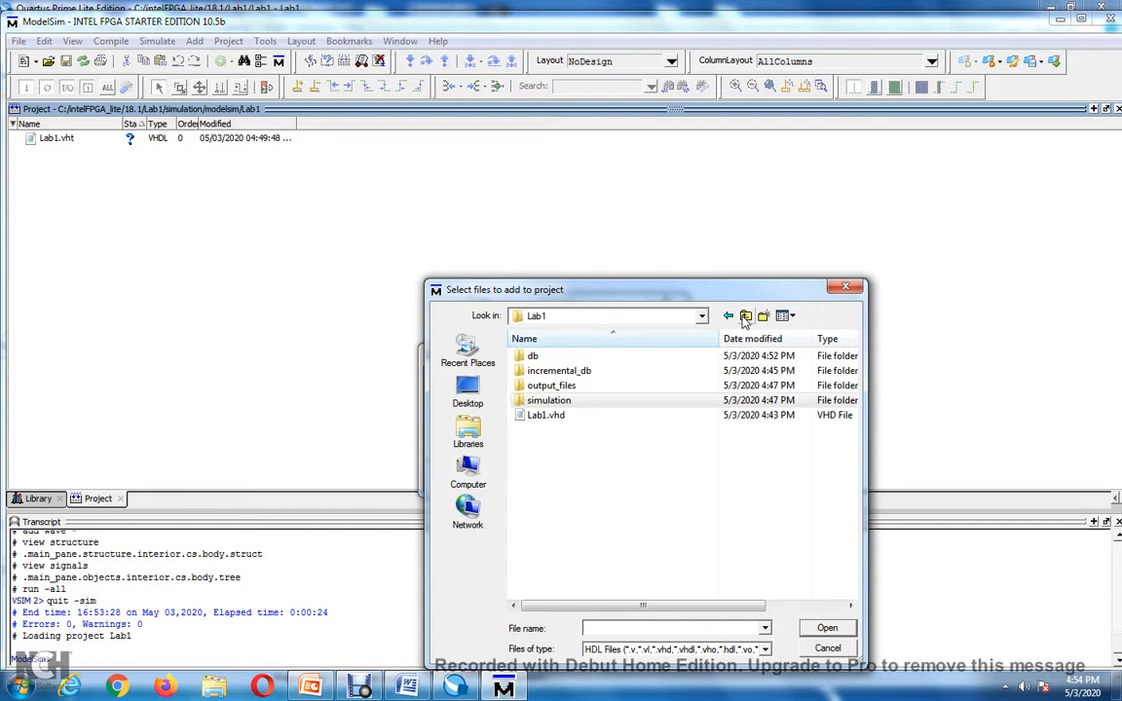
click(544, 416)
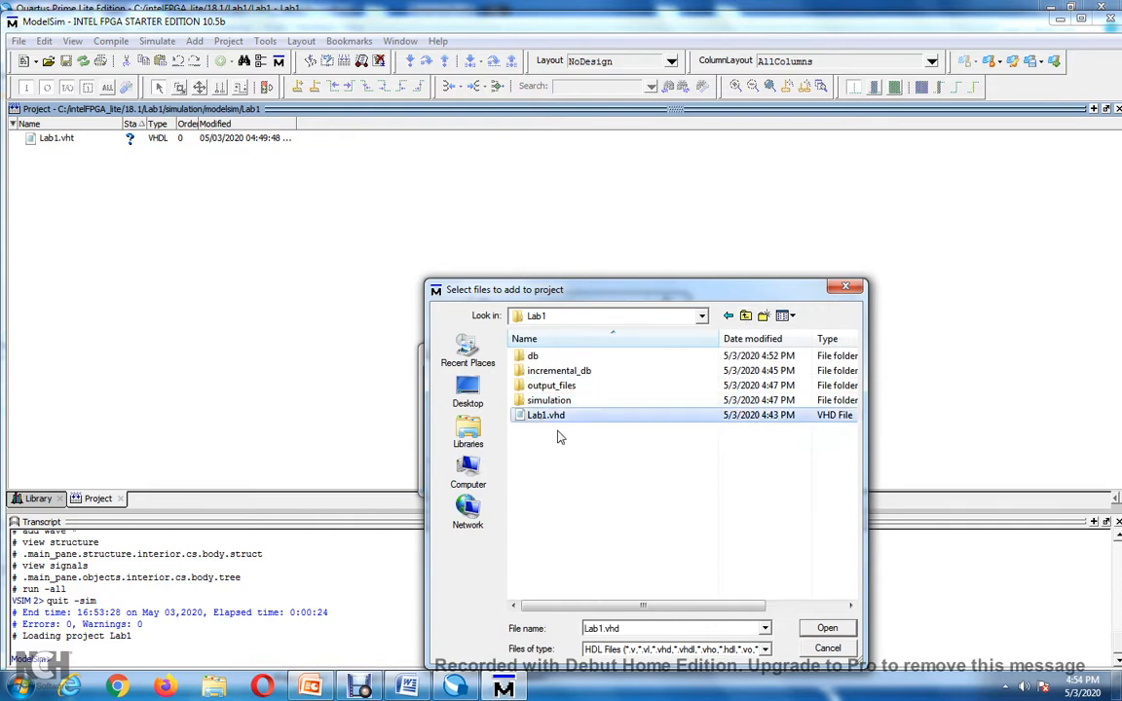
click(827, 629)
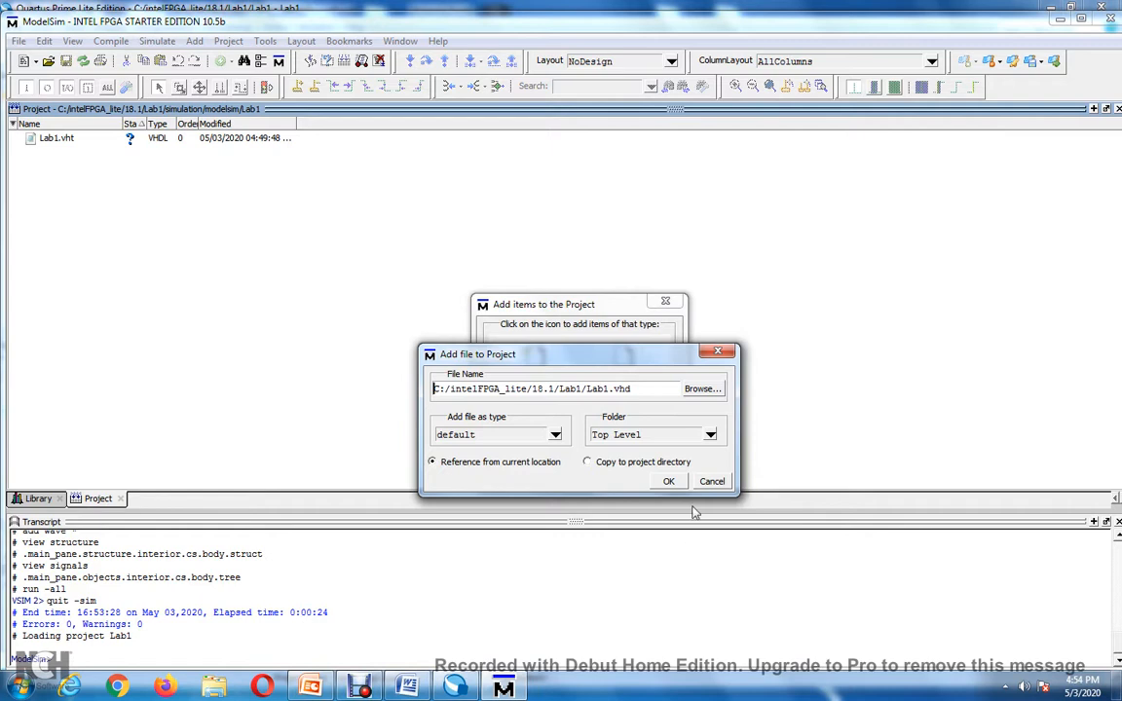
click(672, 482)
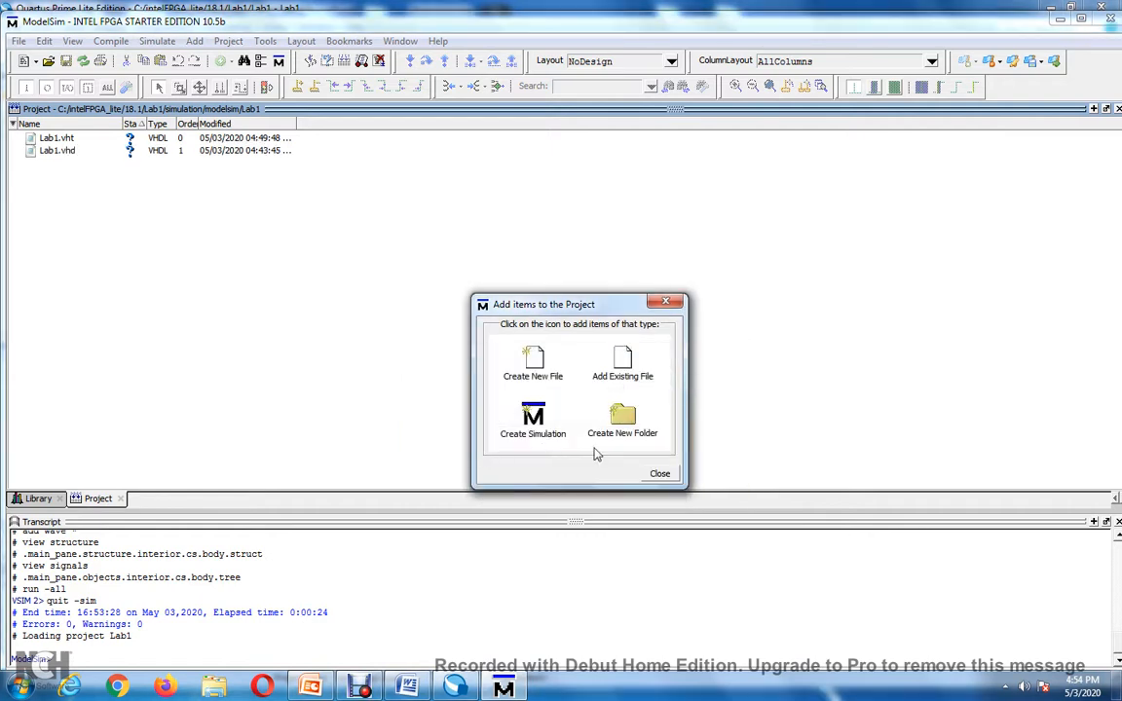
click(659, 475)
Open Lab1.vht and Lab1.vhd from the project and examine the test bench stimuli and the gate assignments
click(55, 138)
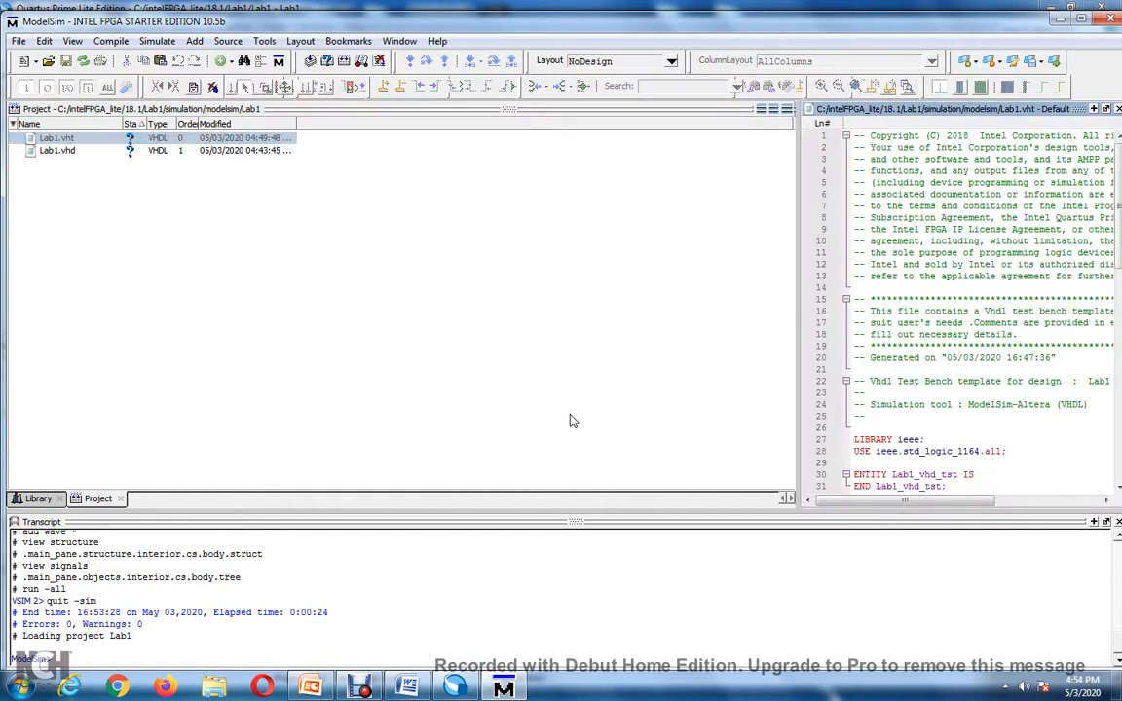
drag(795, 192, 508, 195)
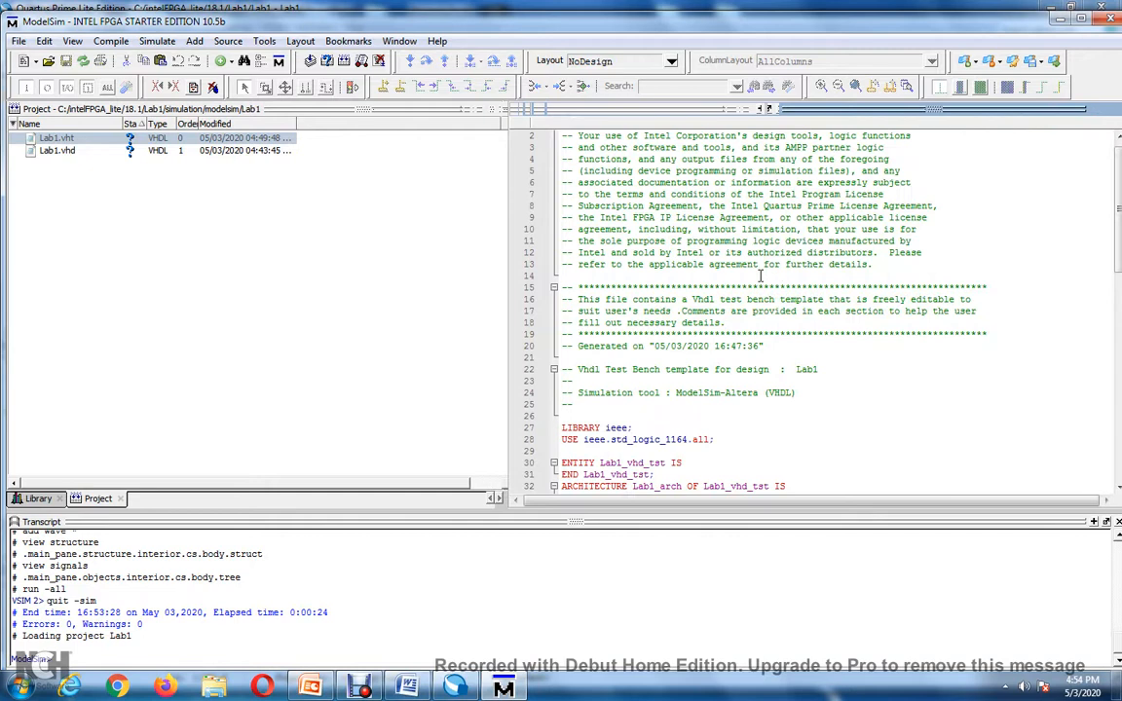
scroll(751, 312, down, 19)
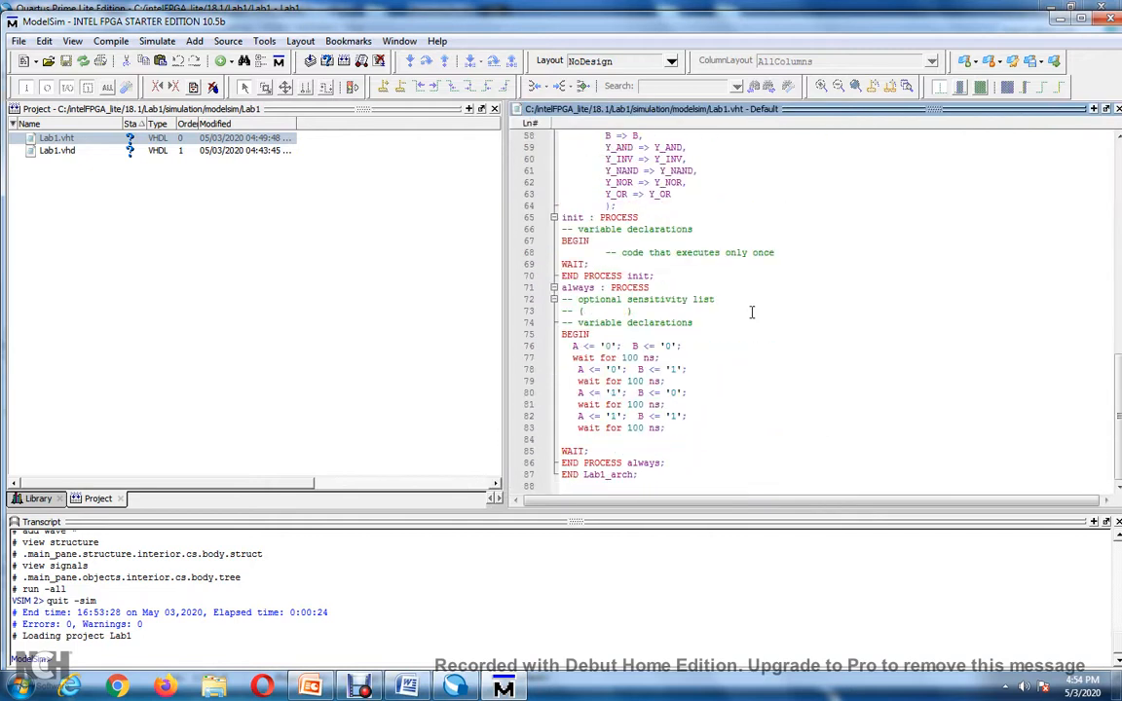
scroll(751, 312, up, 8)
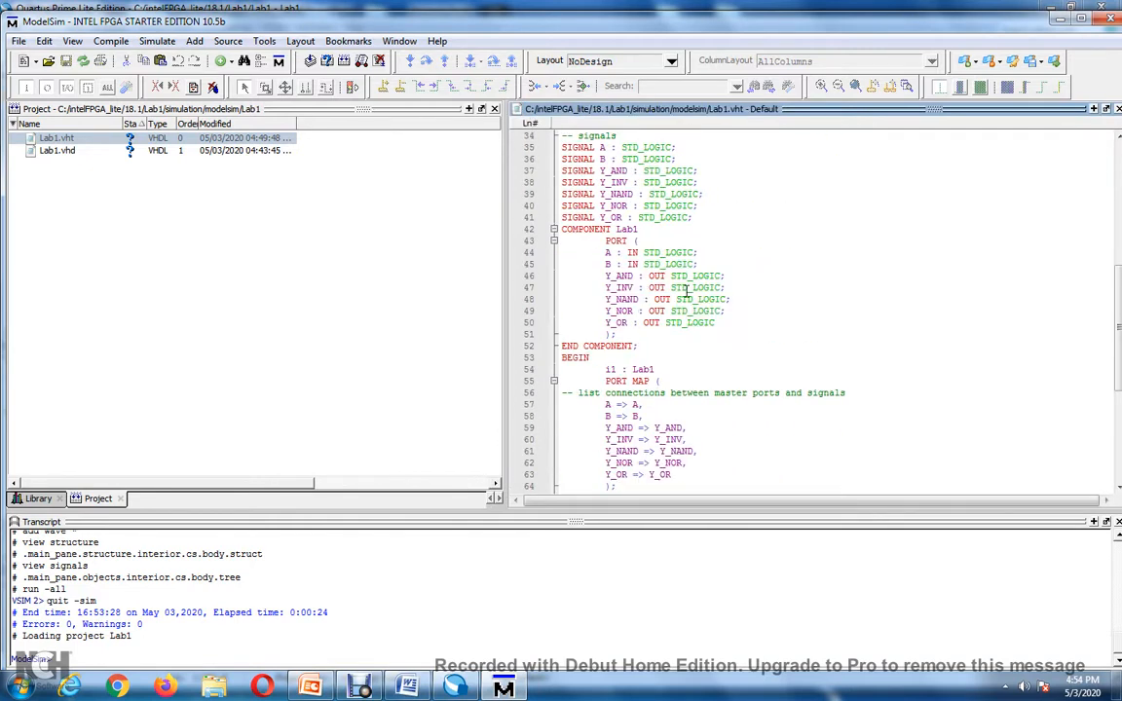
double_click(56, 150)
scroll(669, 284, down, 11)
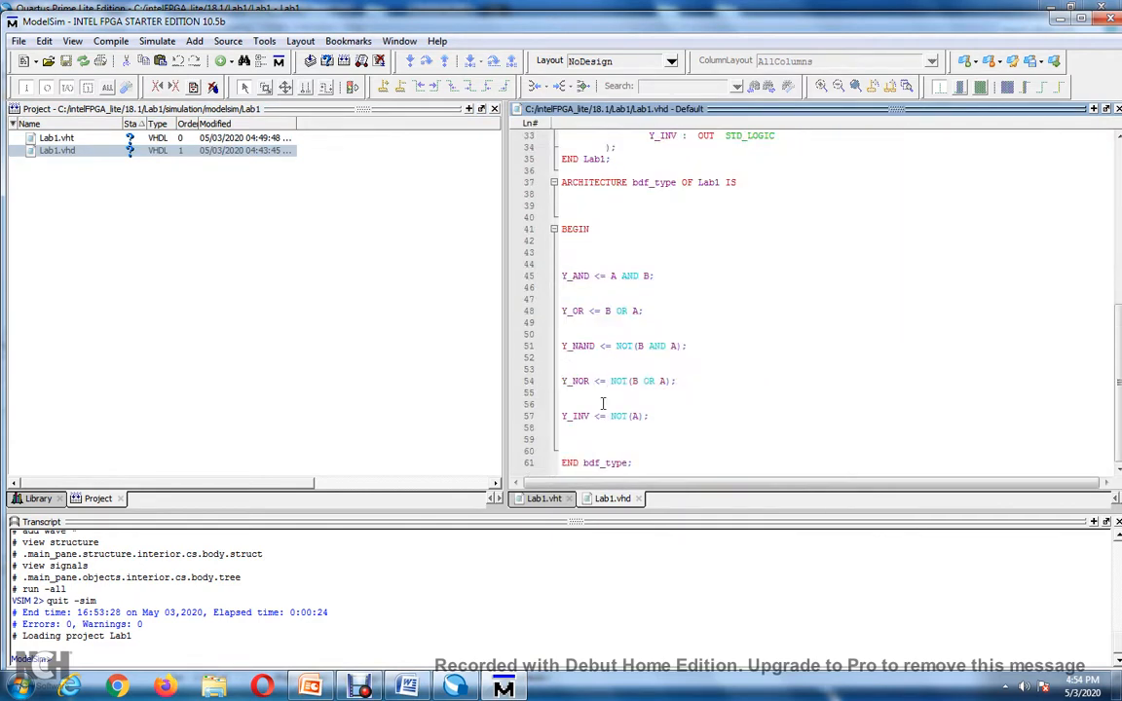
double_click(73, 137)
Compile all files in the Lab1 project
click(355, 281)
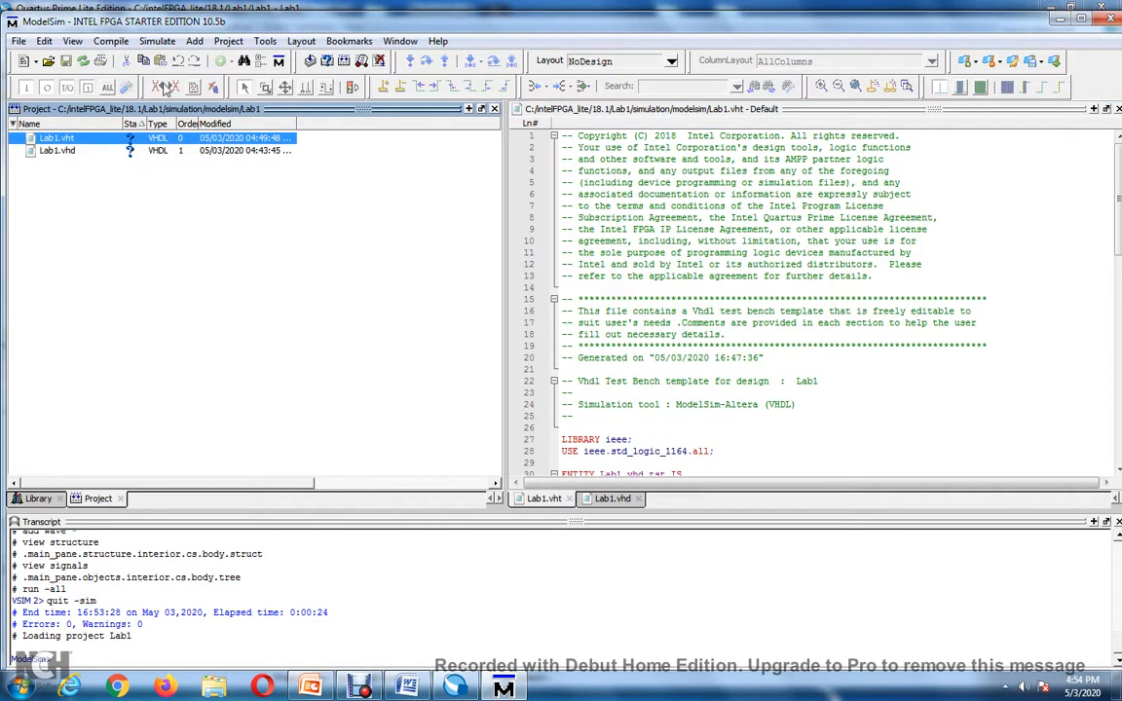
click(112, 42)
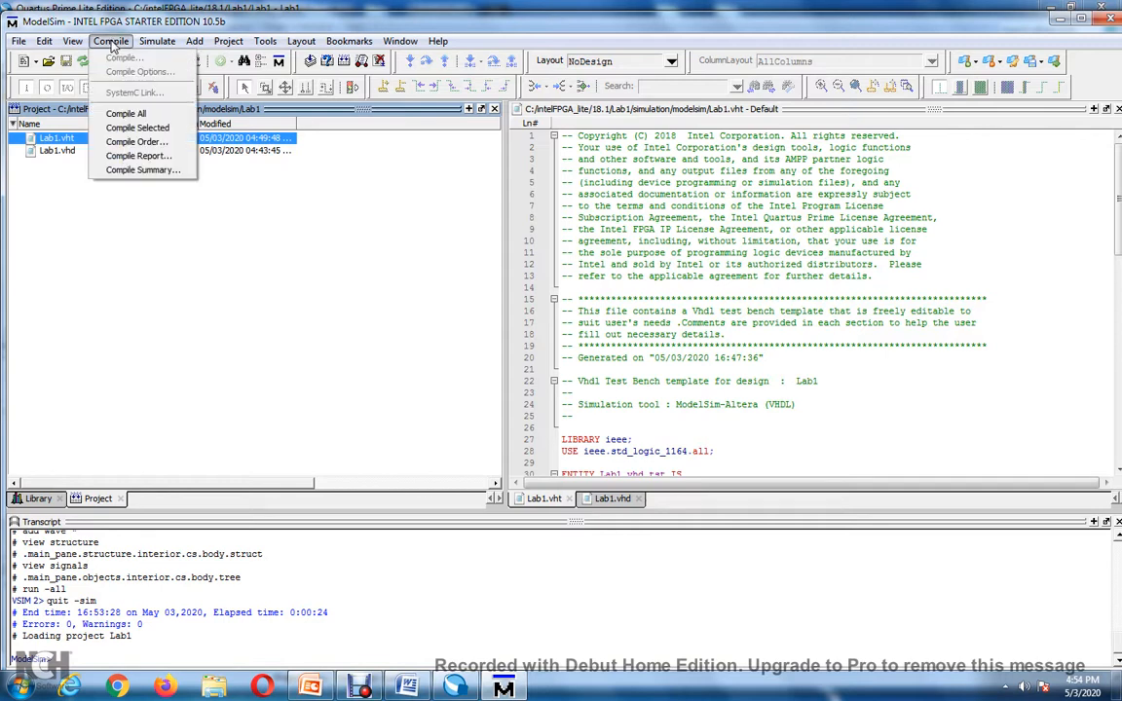
click(137, 117)
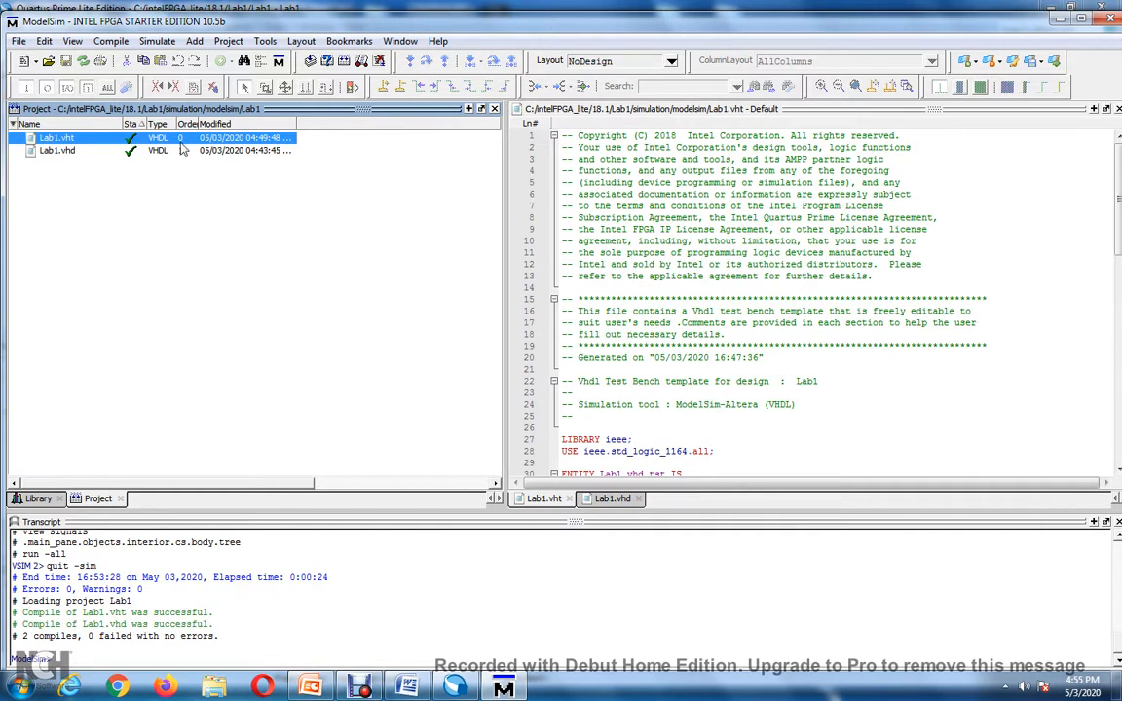
Start a simulation of lab1_vhd_tst from the work library with the resolution set to ns
click(159, 43)
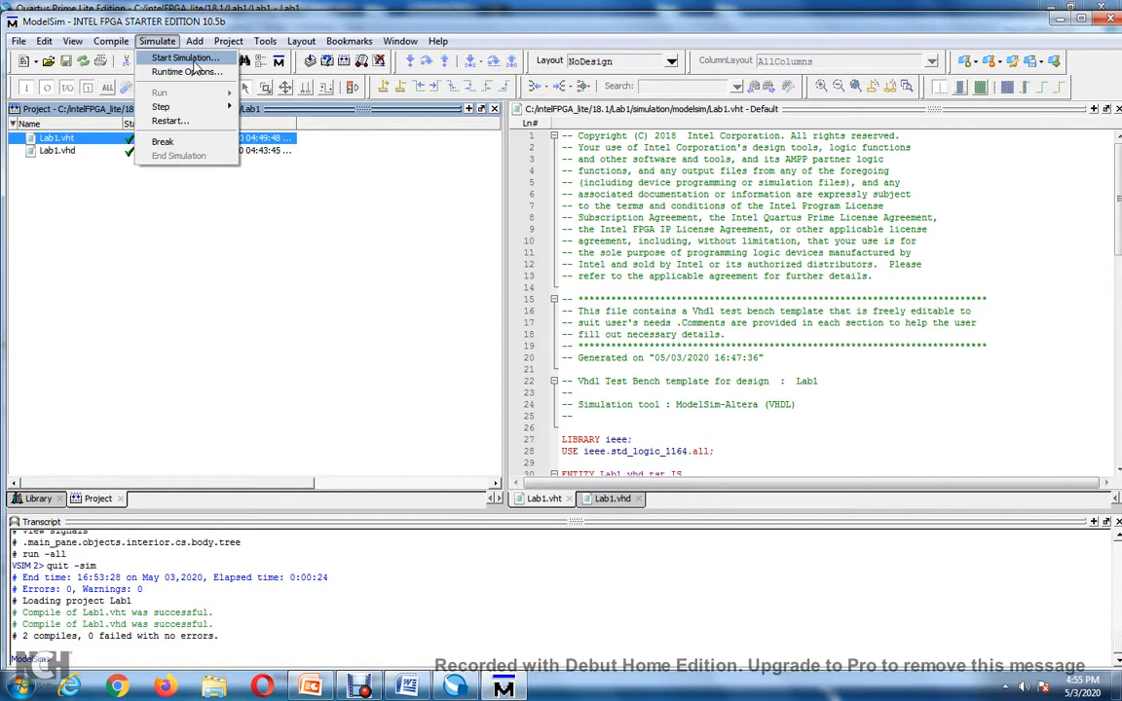
click(194, 60)
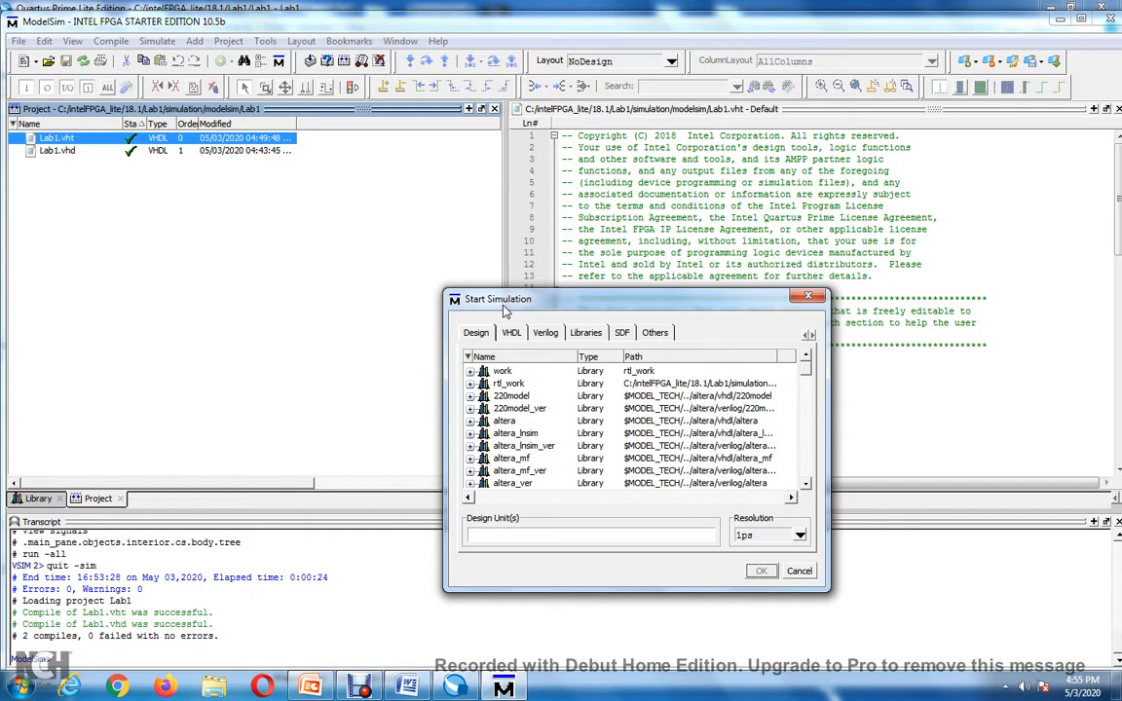
click(471, 372)
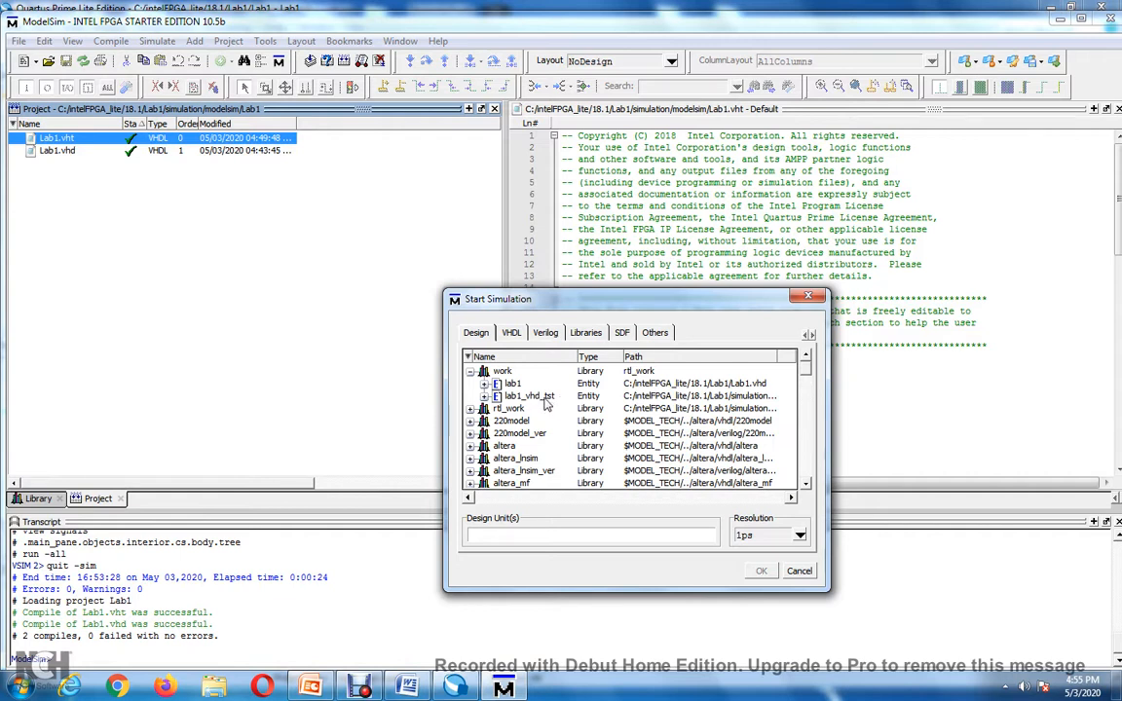
click(531, 397)
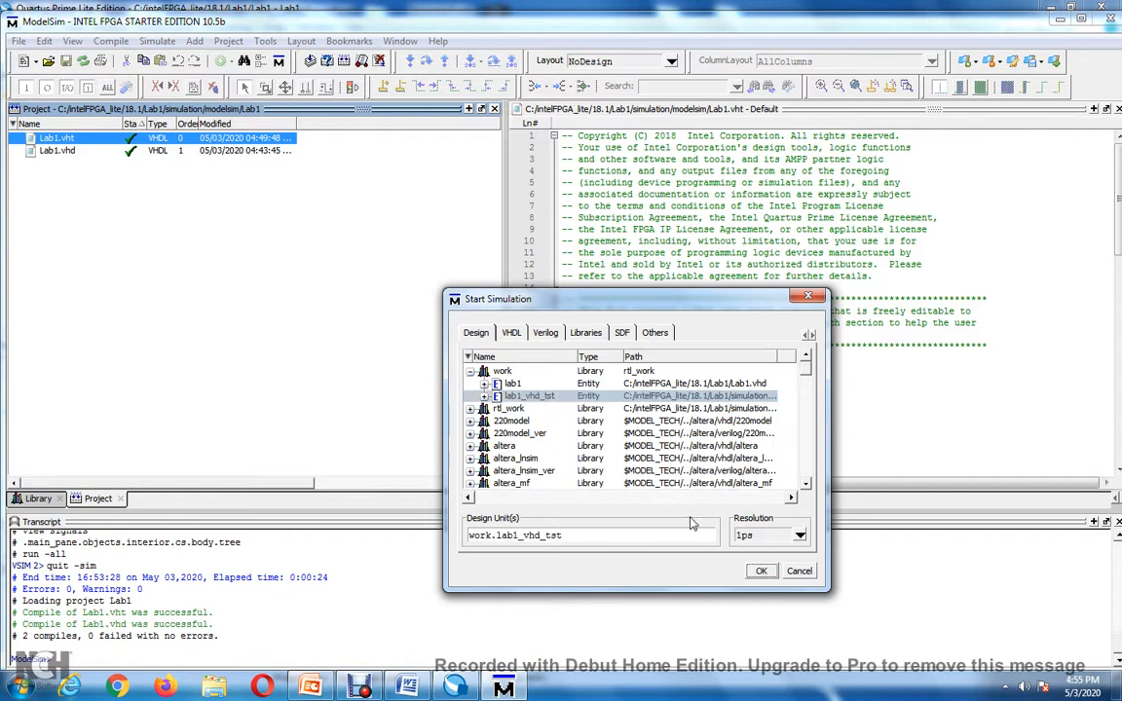
click(792, 539)
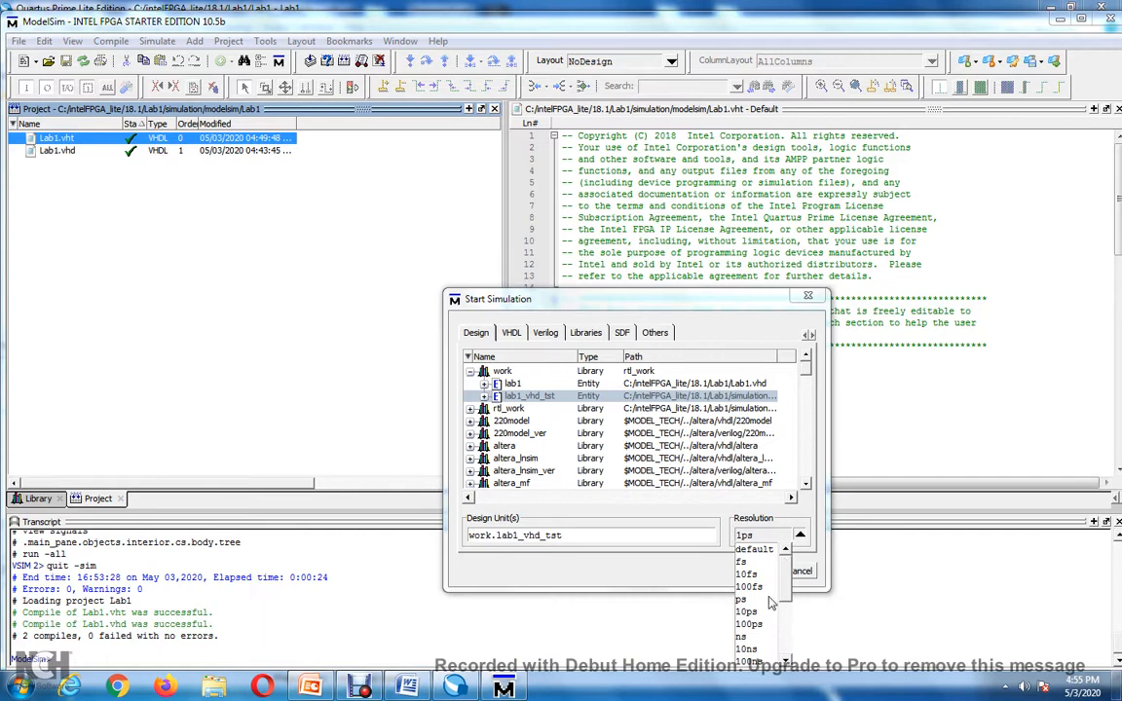
click(742, 636)
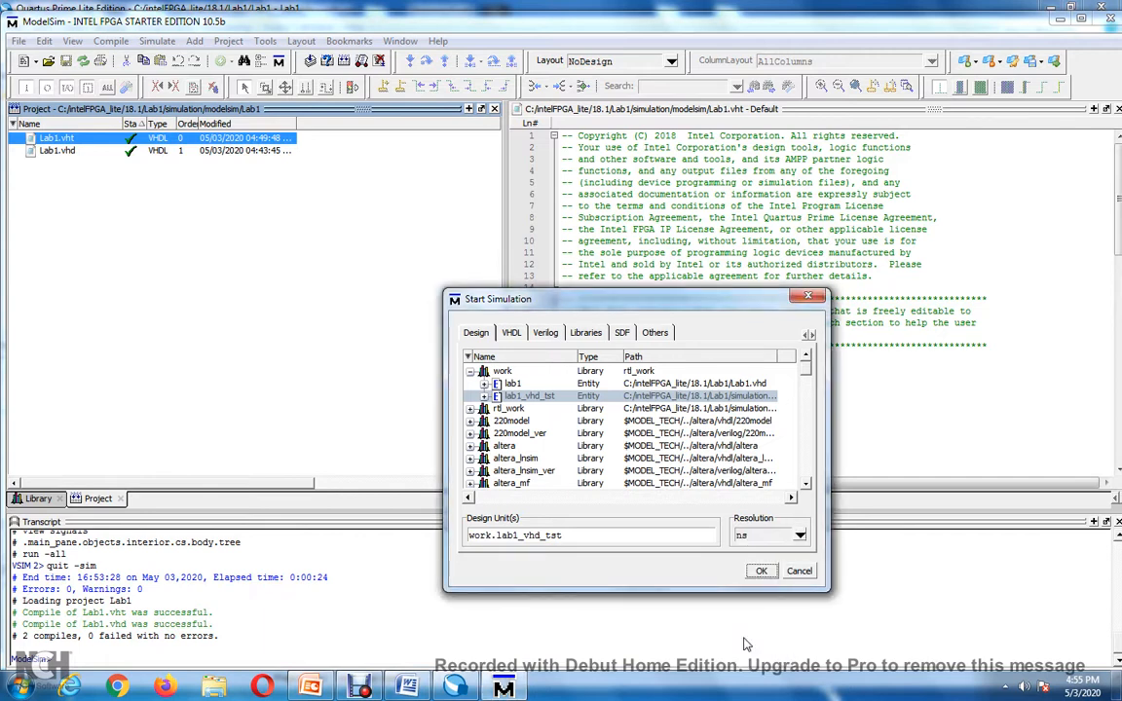
click(761, 571)
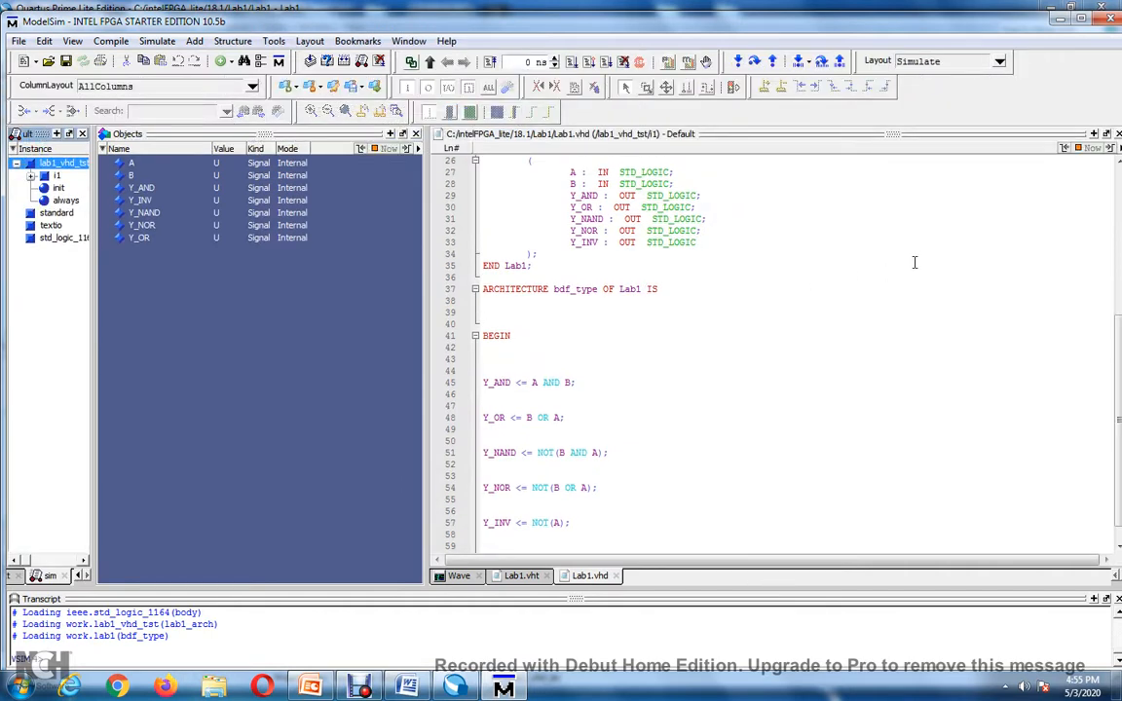
Add all signals in the lab1_vhd_tst region to the waveform view
click(305, 336)
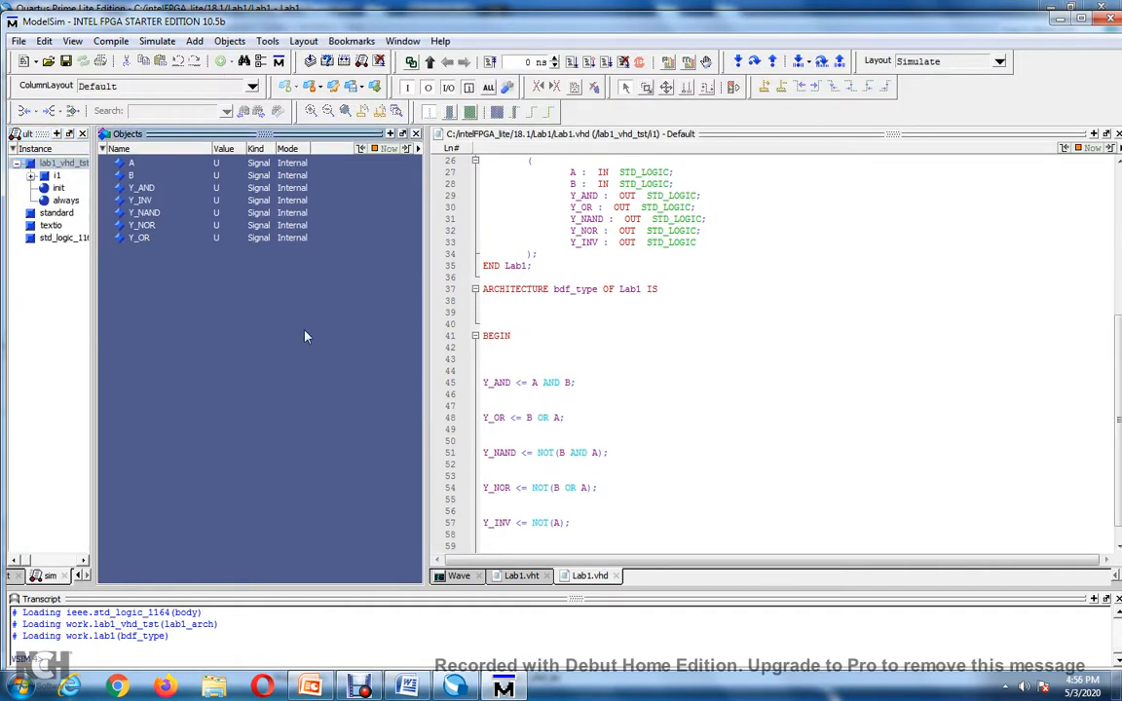
click(143, 239)
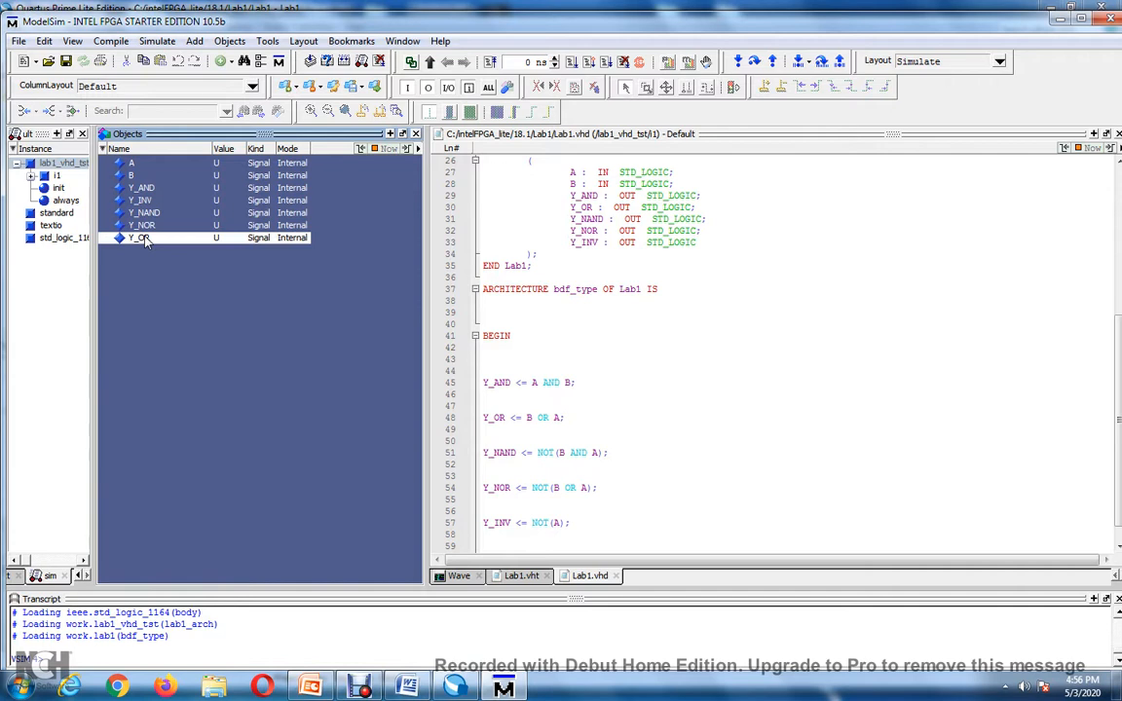
click(194, 43)
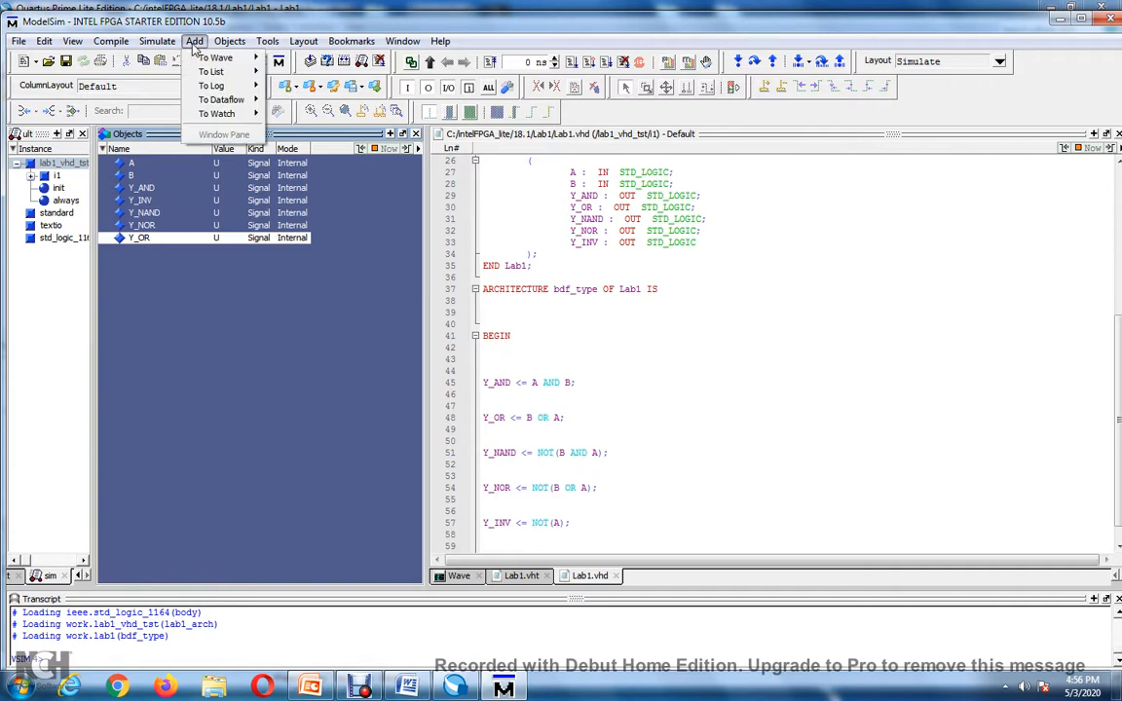
mouse_move(243, 64)
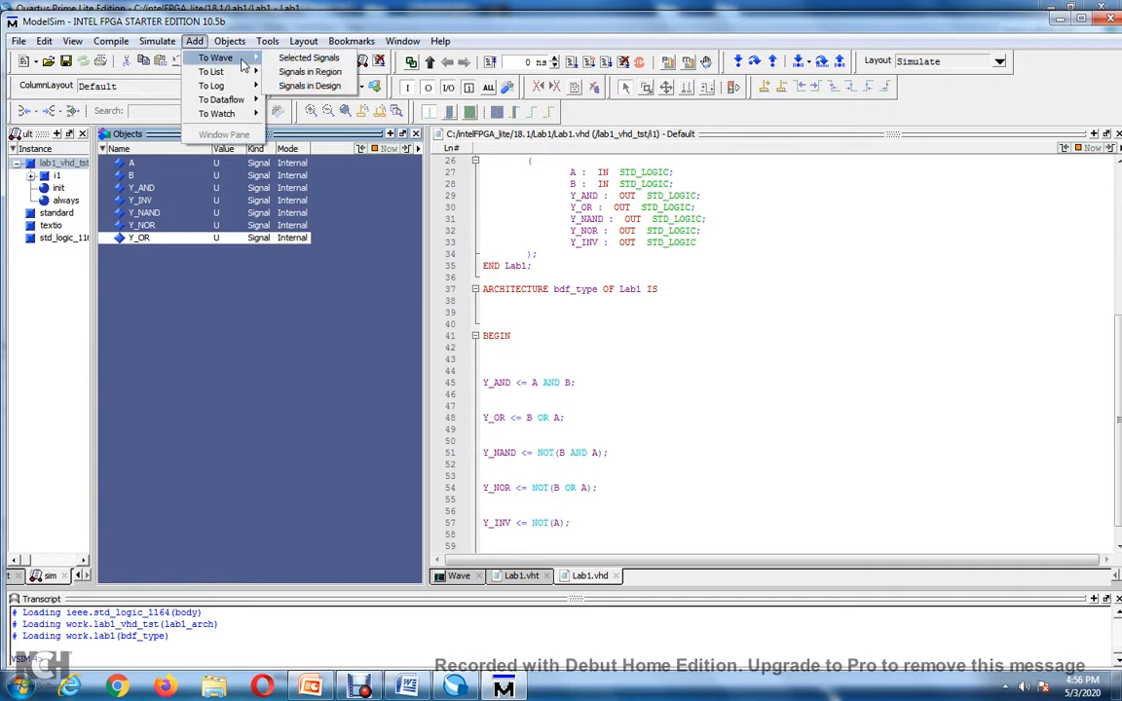
click(339, 75)
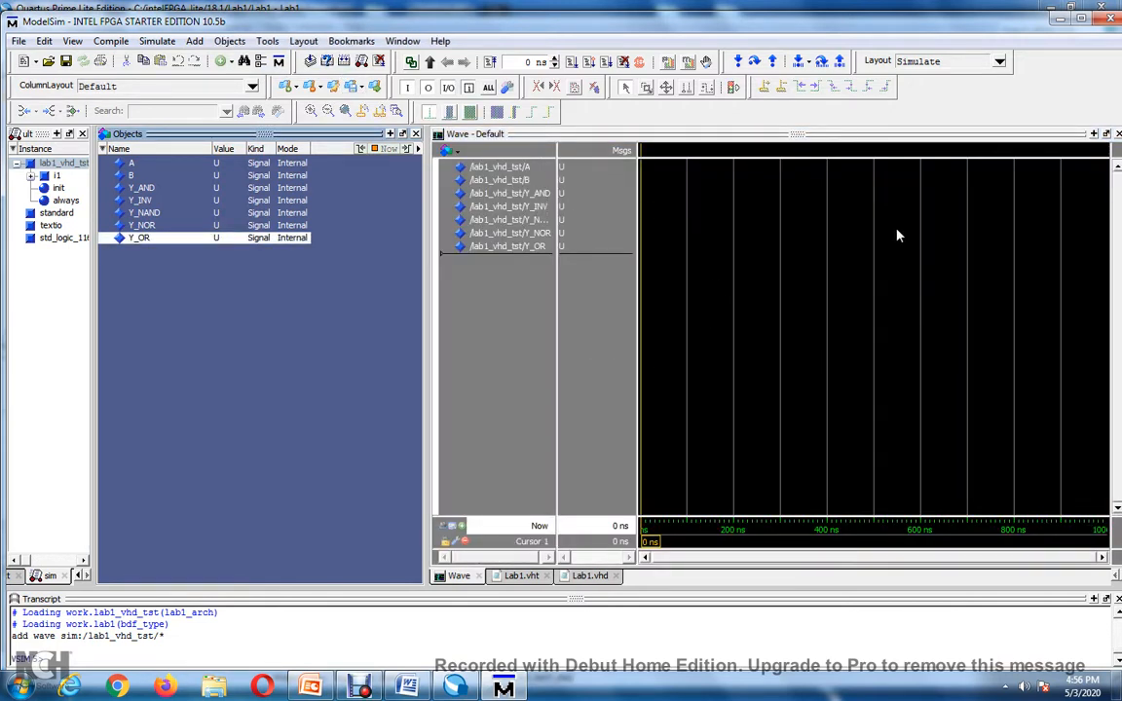
Switch to the PowerPoint slide on timing diagrams, check the test bench wait times, and return to ModelSim
mouse_move(900, 235)
click(310, 686)
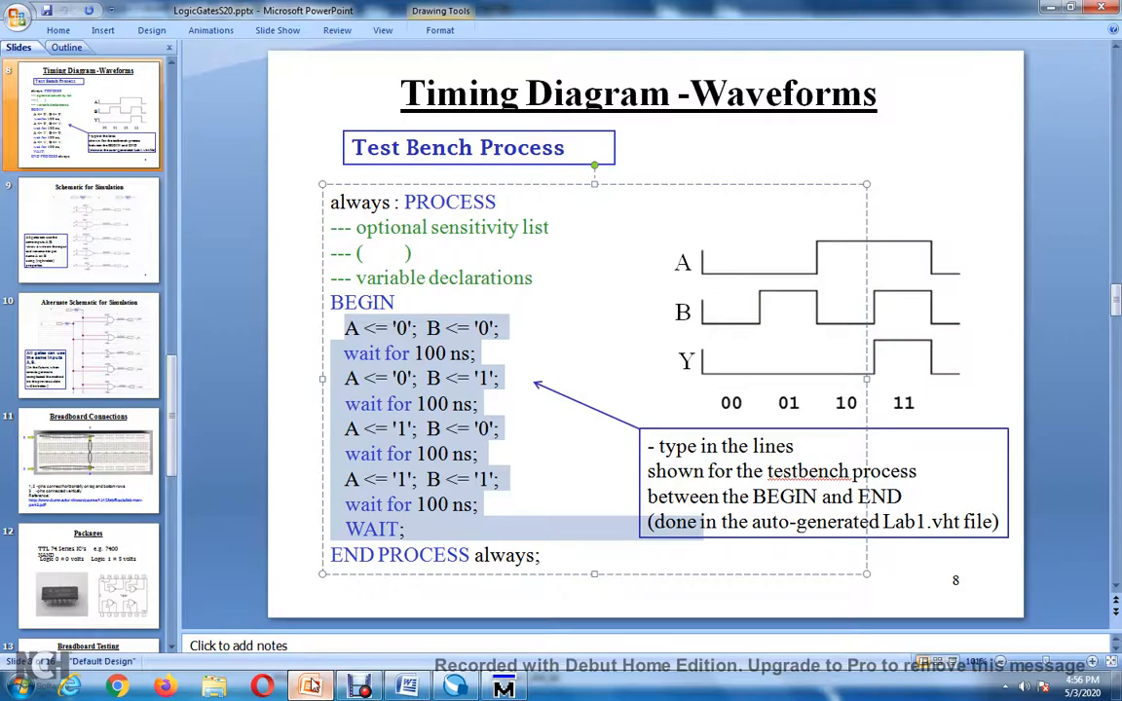
click(329, 629)
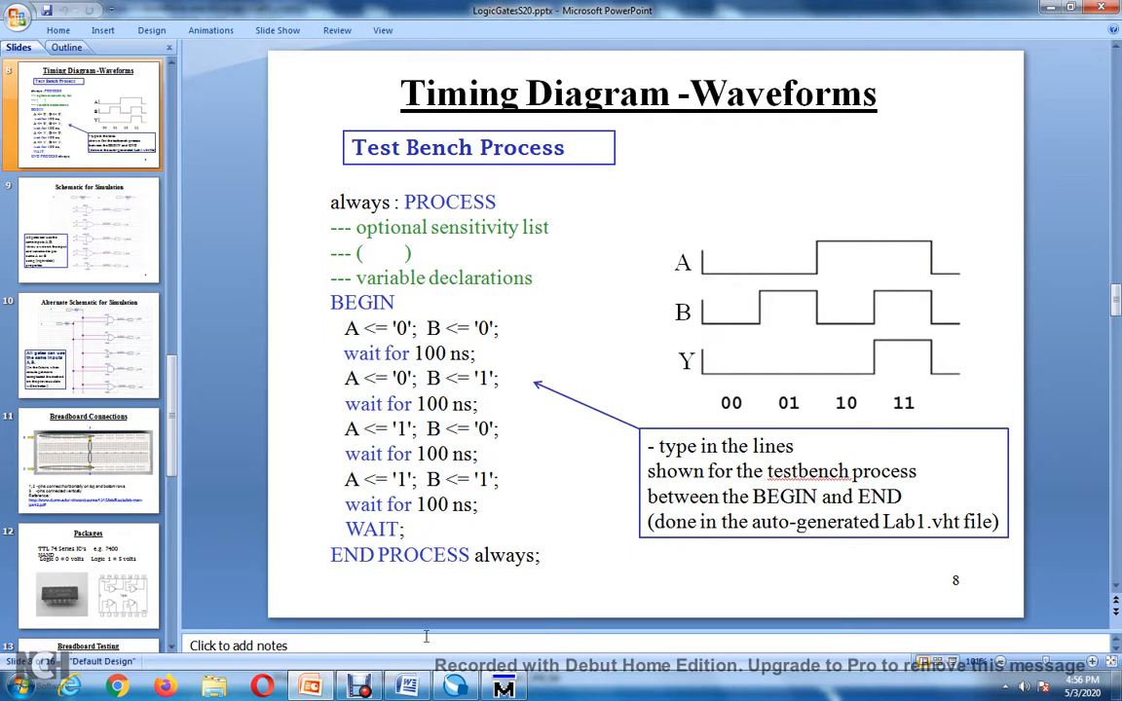
click(505, 689)
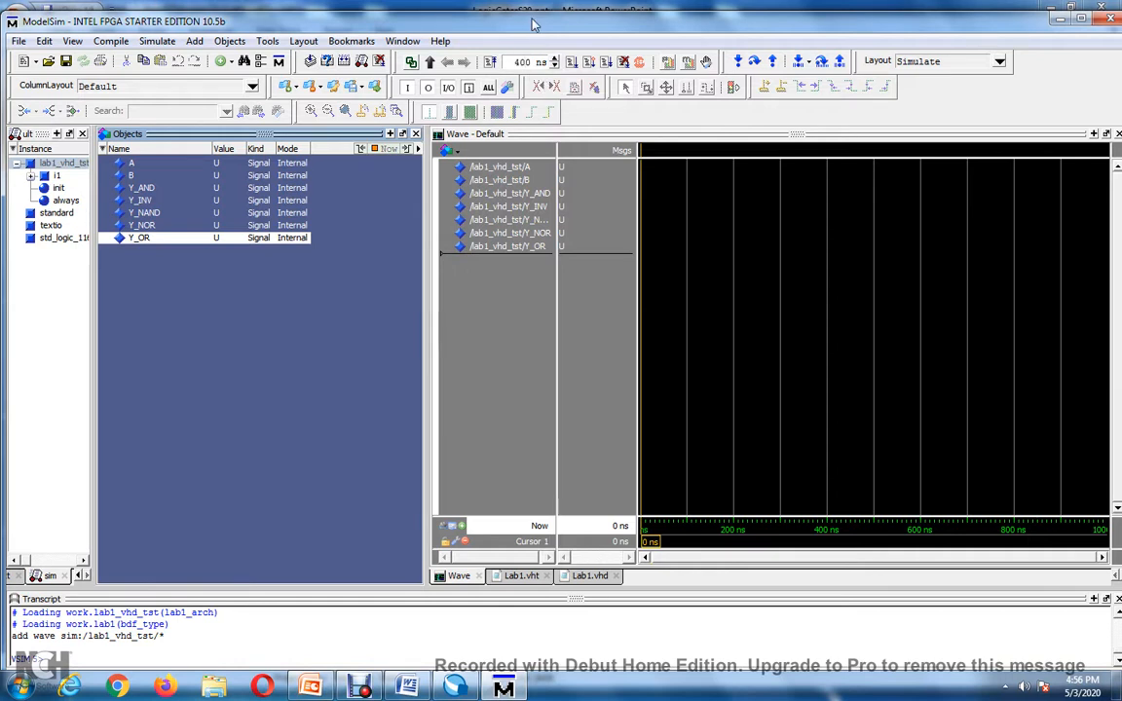
Restart the simulation with all Keep options enabled and run it for 400 ns
click(491, 62)
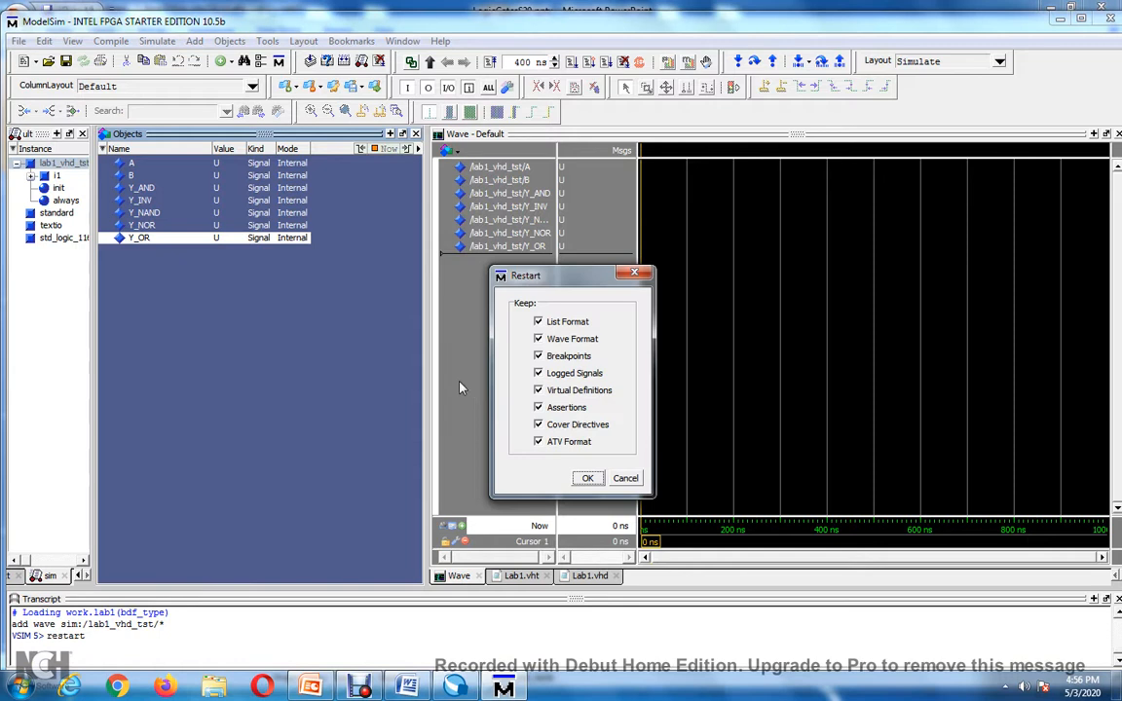
click(584, 478)
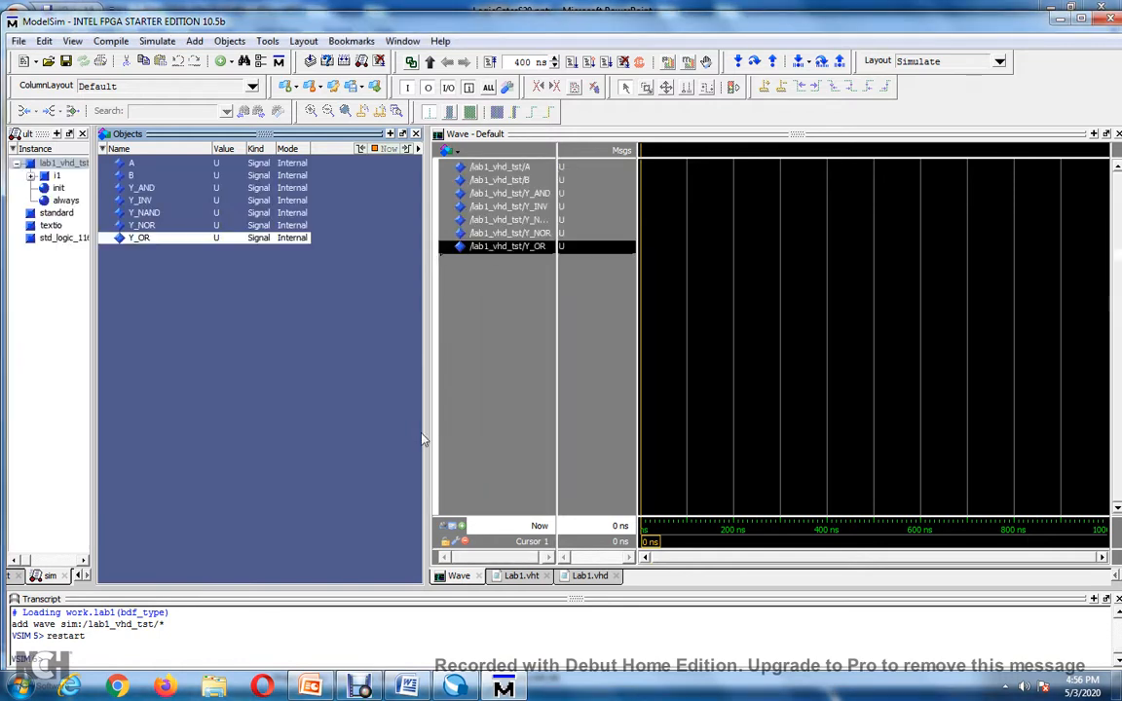
click(573, 61)
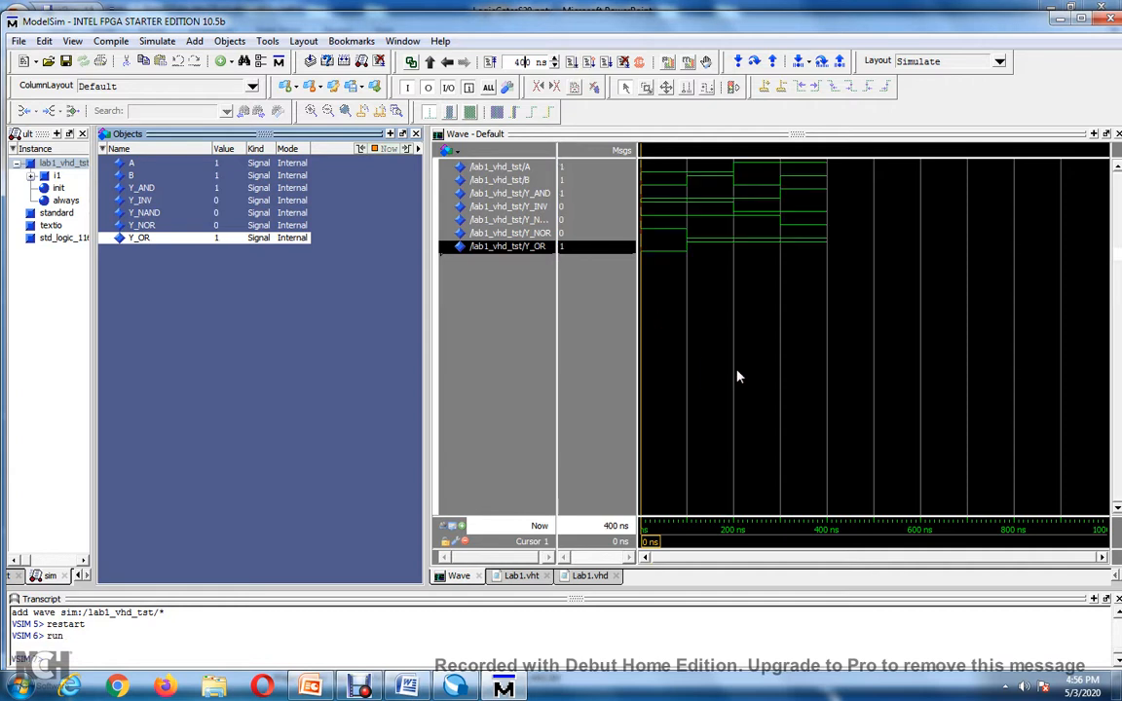
Fit the full simulation time in the waveform view and narrow the signal values column
right_click(726, 308)
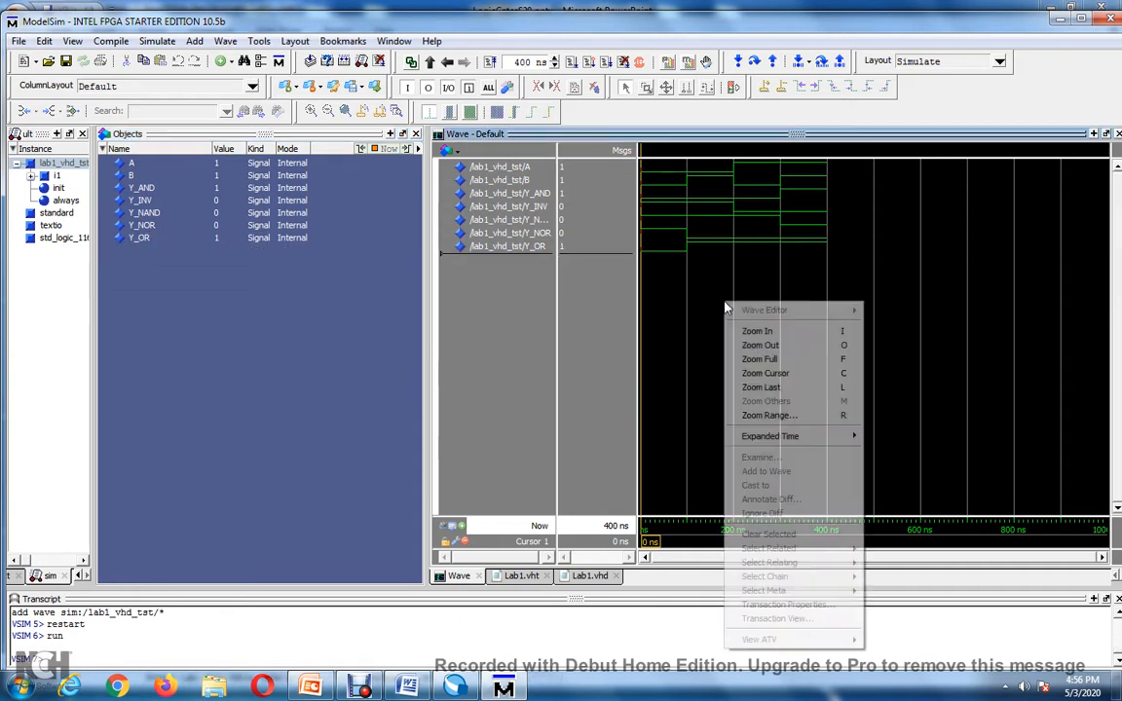
click(757, 359)
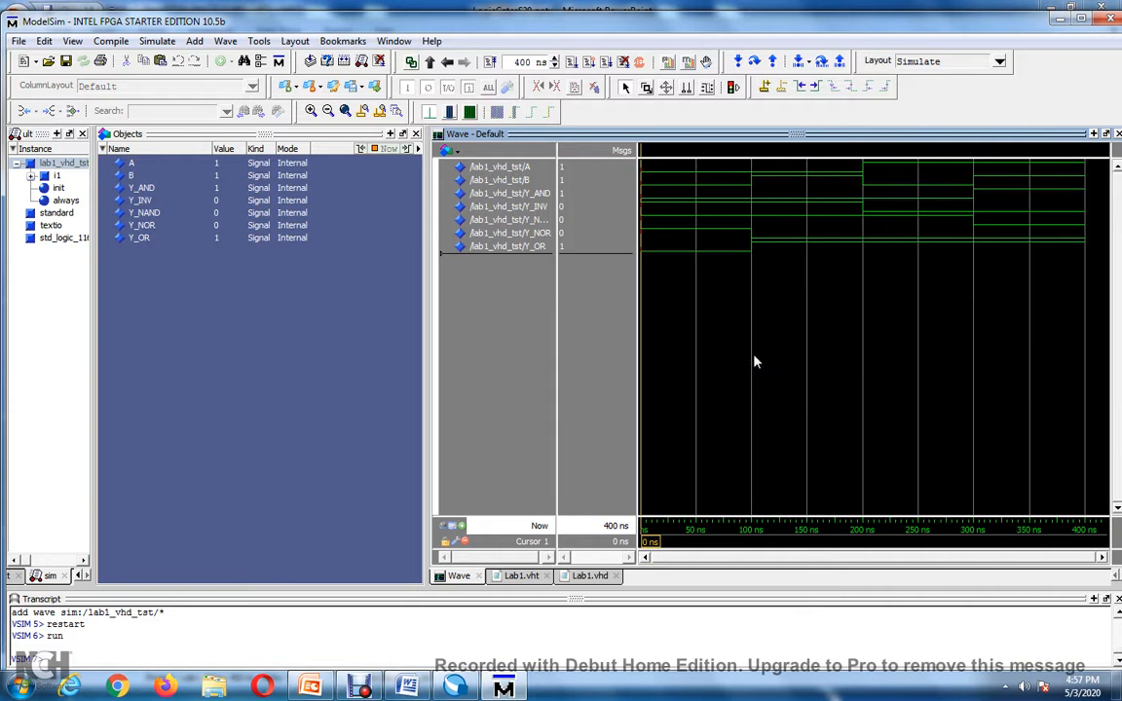
drag(634, 331, 583, 324)
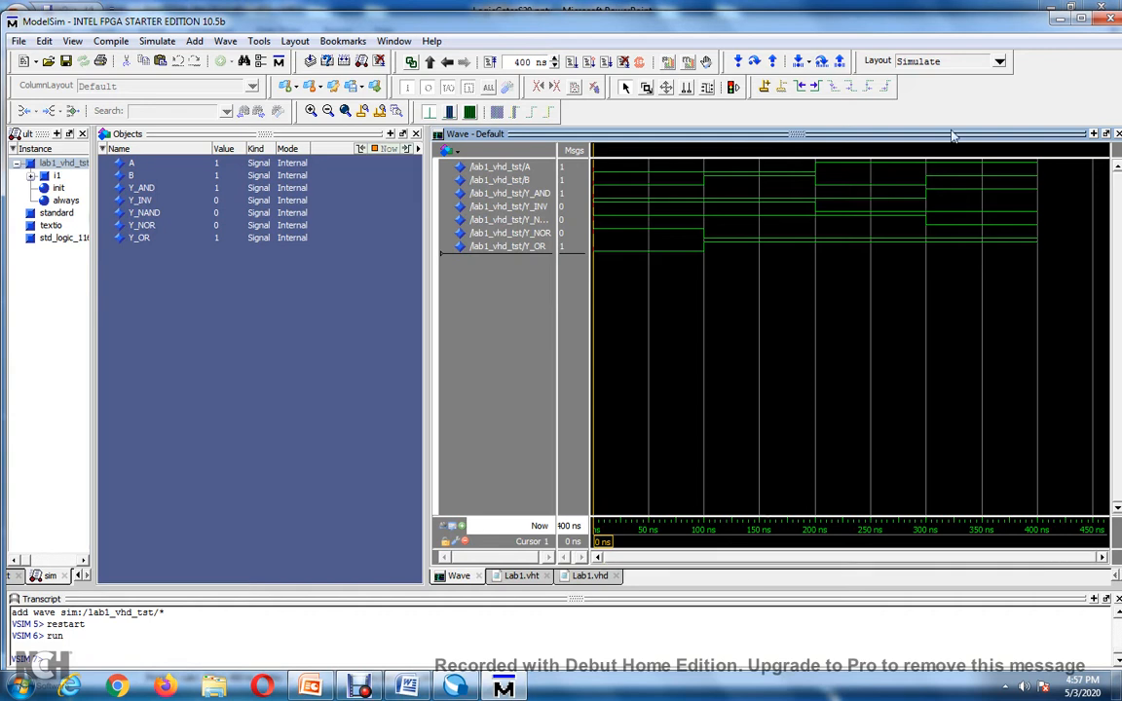
Undock the Wave pane into its own window, move it over the main window and reduce its height
click(1106, 134)
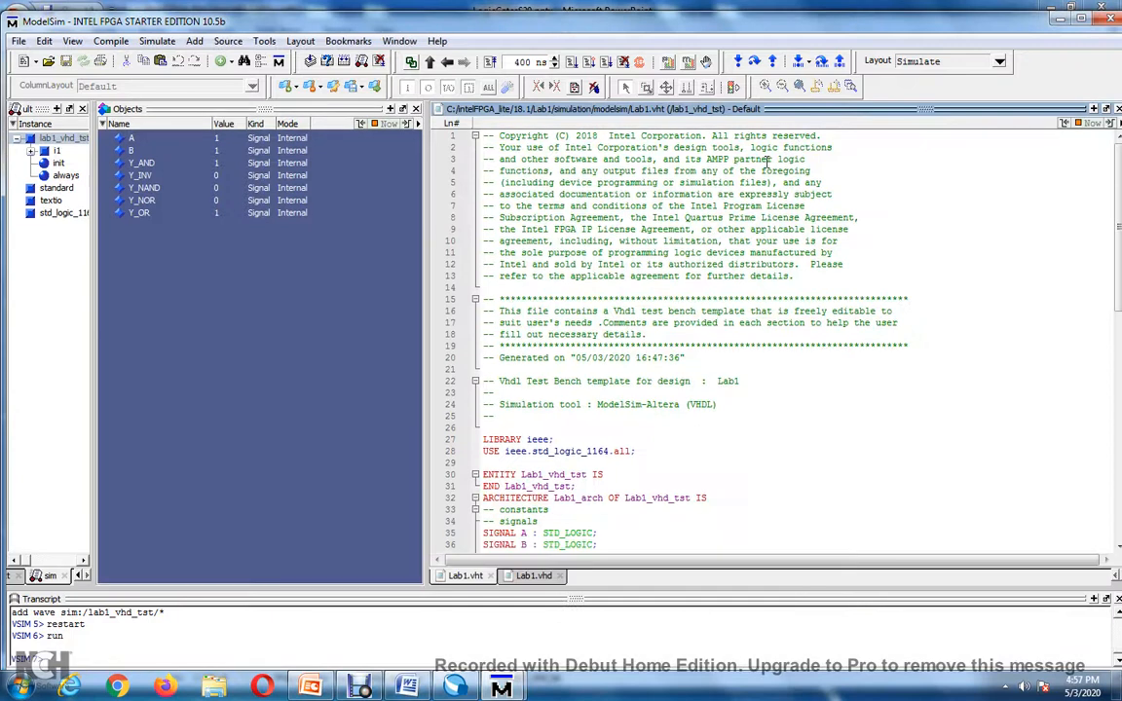
mouse_move(501, 685)
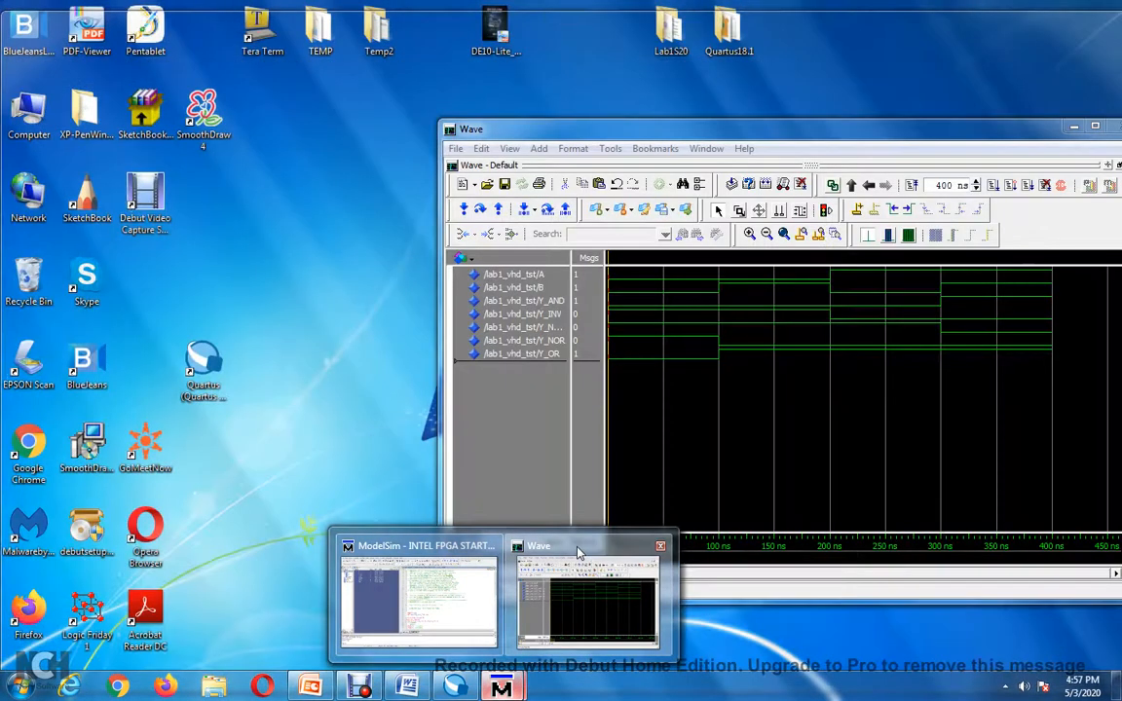
click(574, 599)
drag(797, 129, 549, 127)
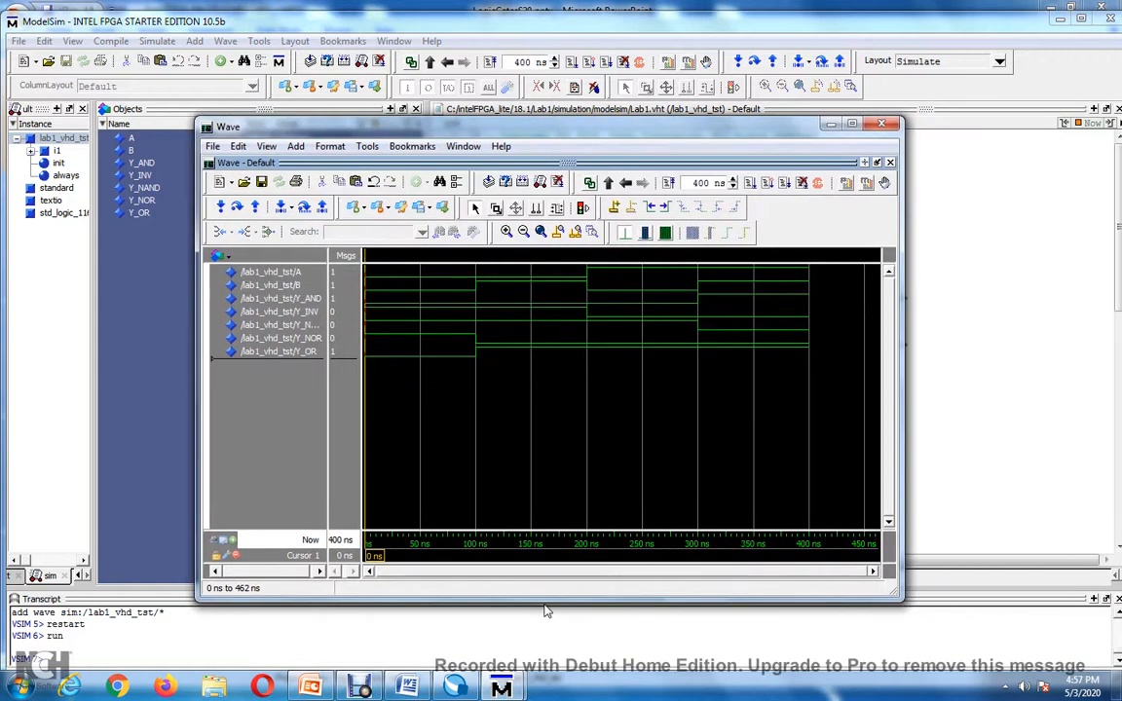
drag(543, 597, 545, 463)
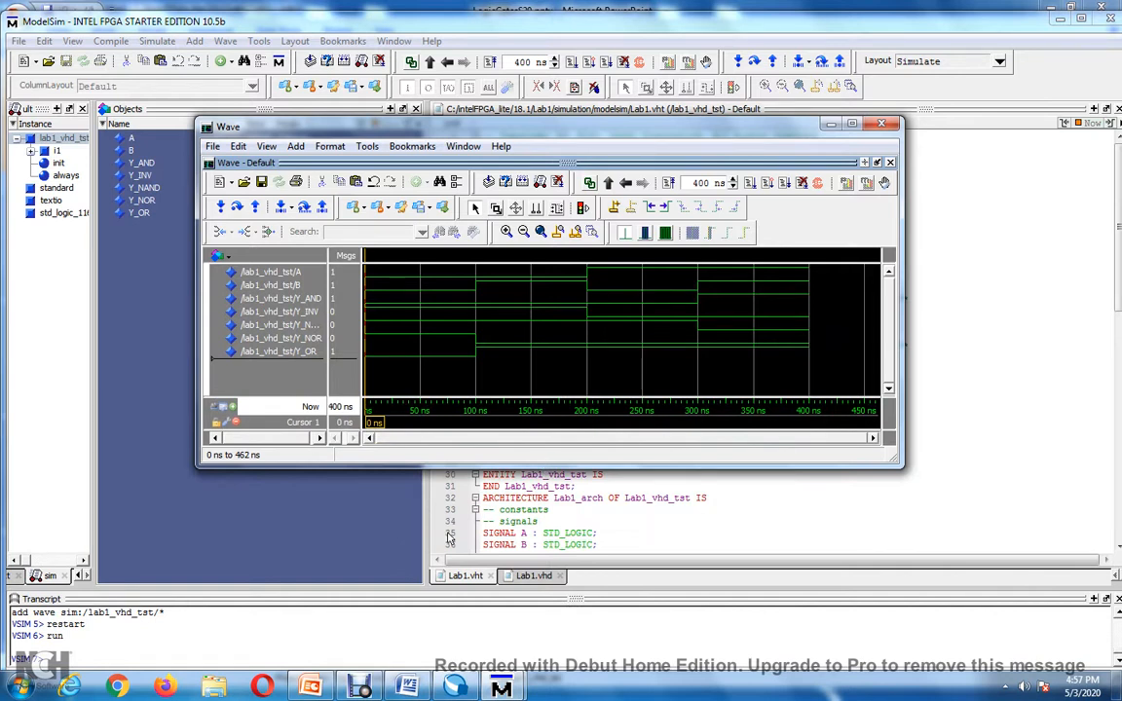
Switch to the main ModelSim window and bring the separate Wave window back to the front
click(404, 540)
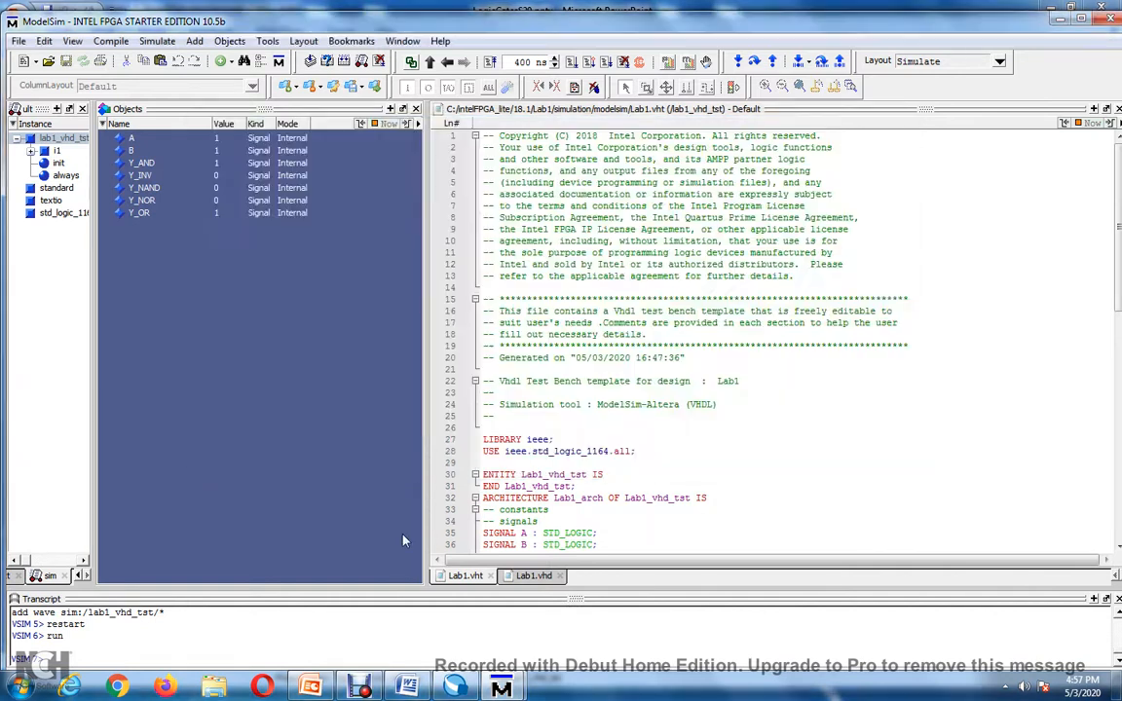
mouse_move(501, 688)
mouse_move(511, 498)
click(560, 550)
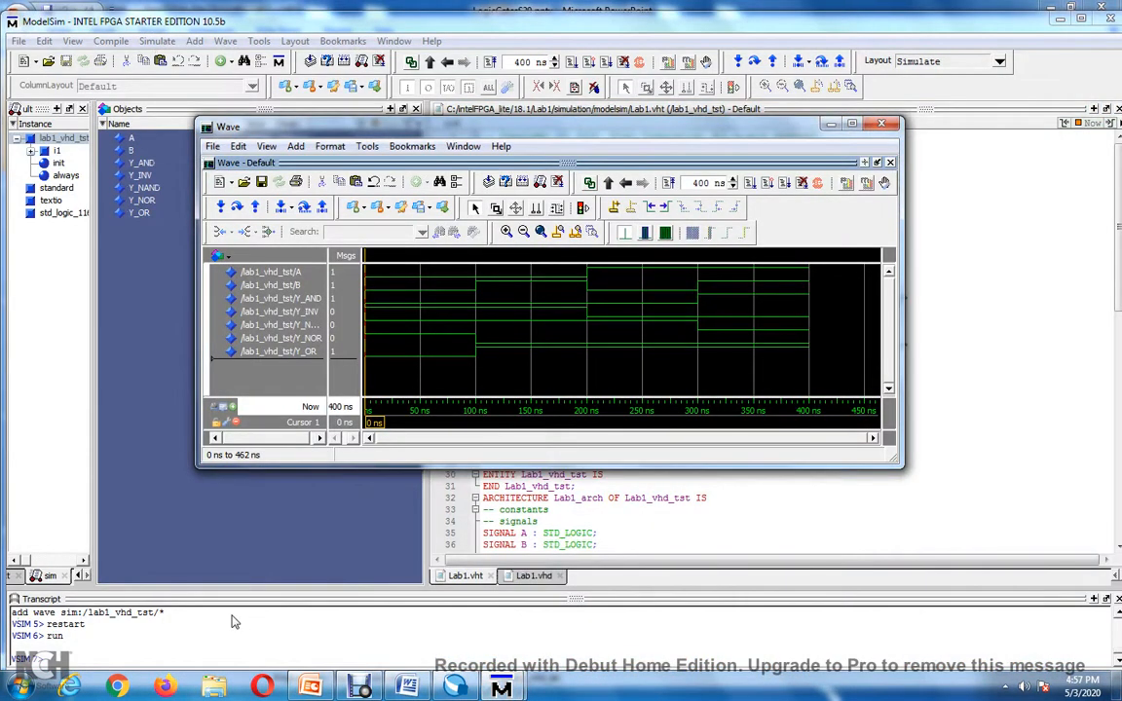
Launch the Windows Snipping Tool with the Wave window on screen for a capture
key(super)
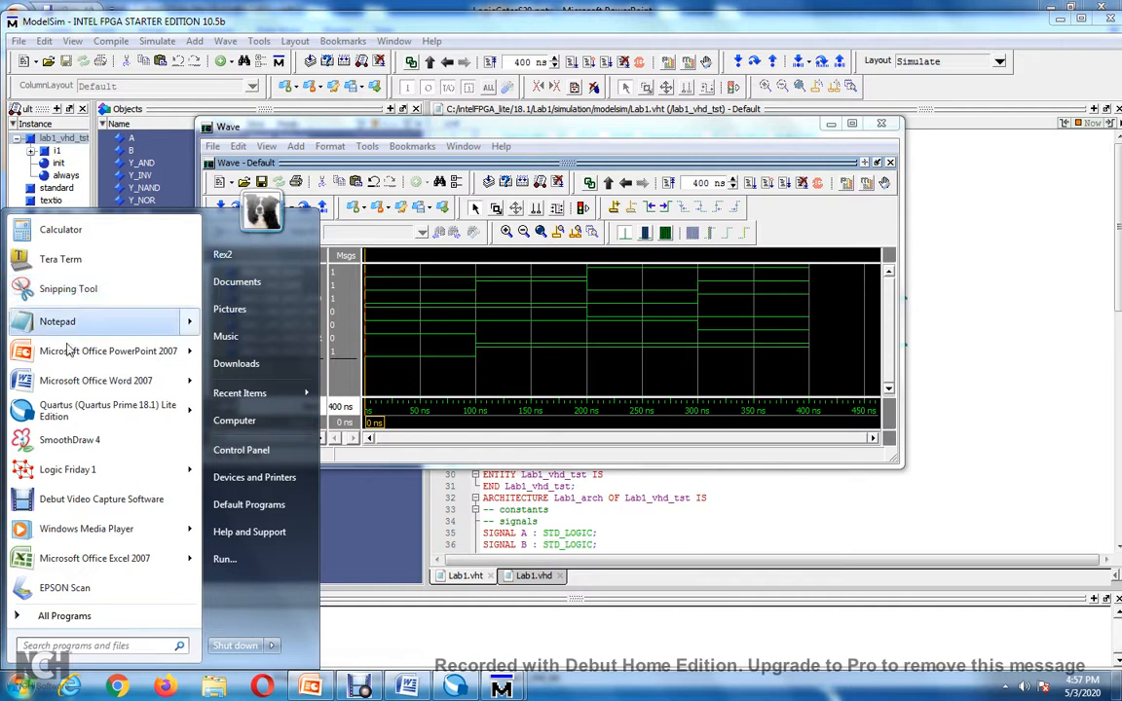
click(64, 615)
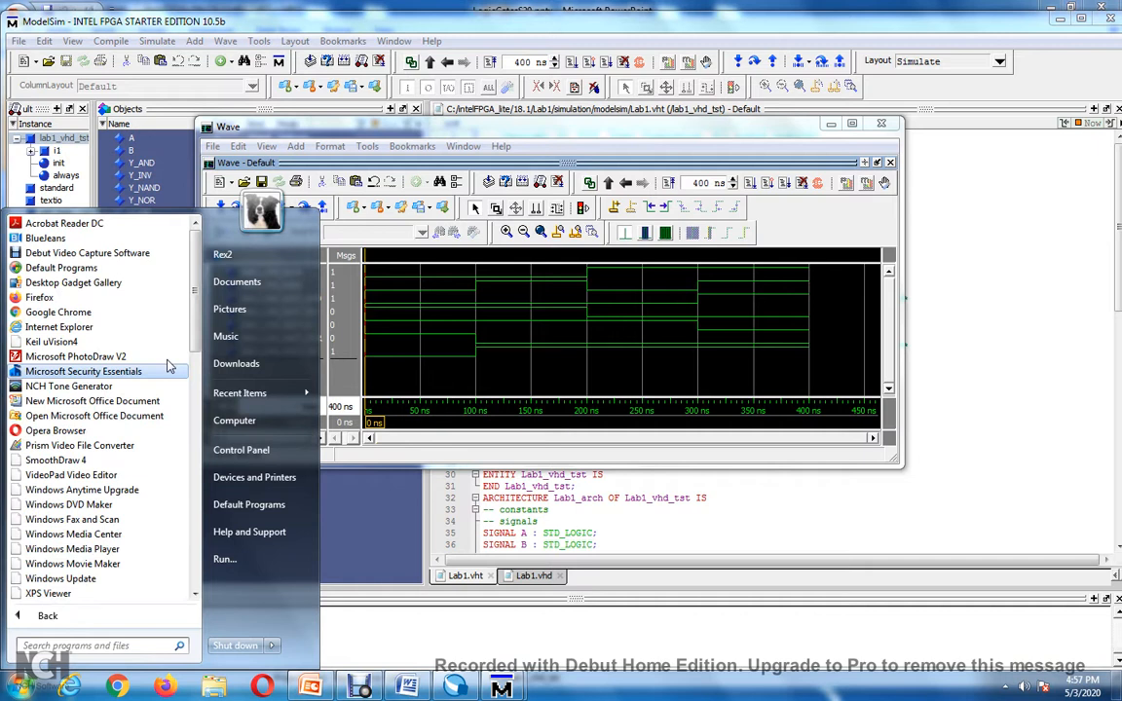
scroll(193, 380, down, 4)
drag(192, 380, 193, 400)
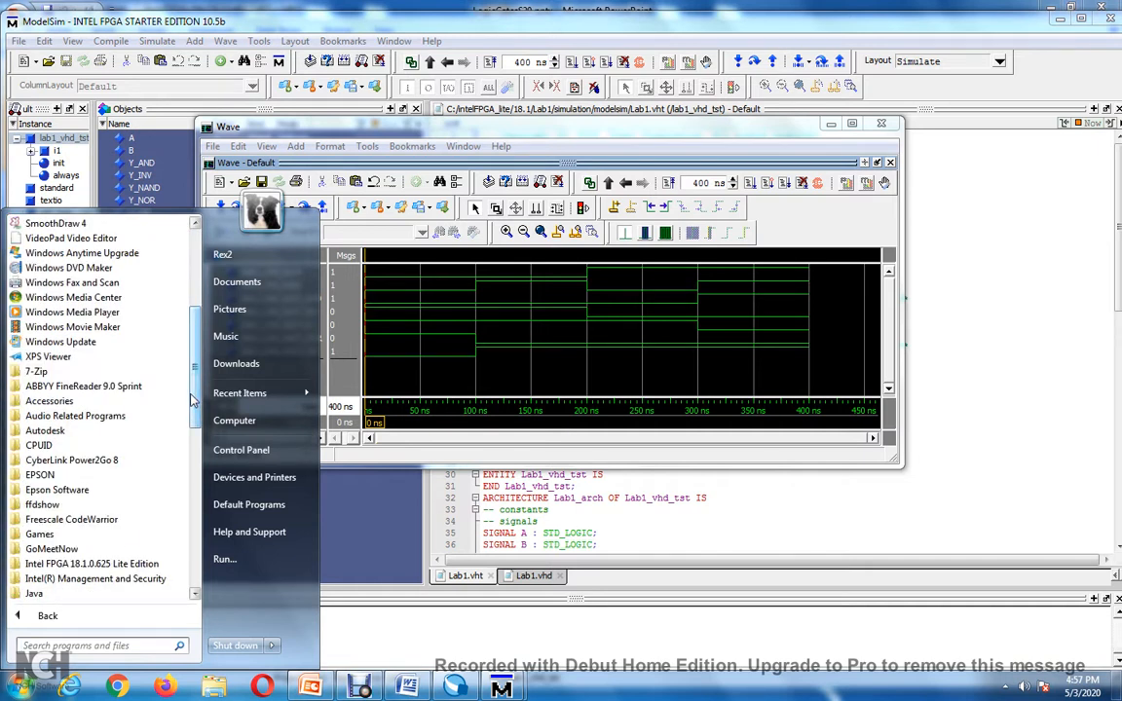
click(75, 400)
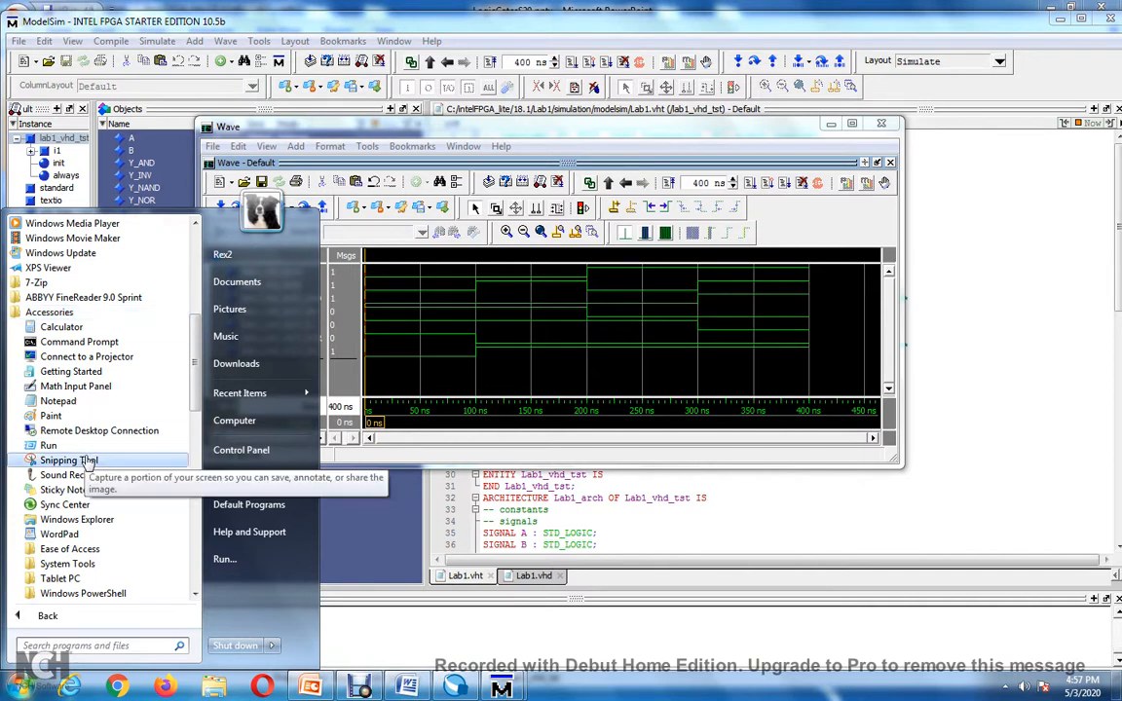
click(68, 461)
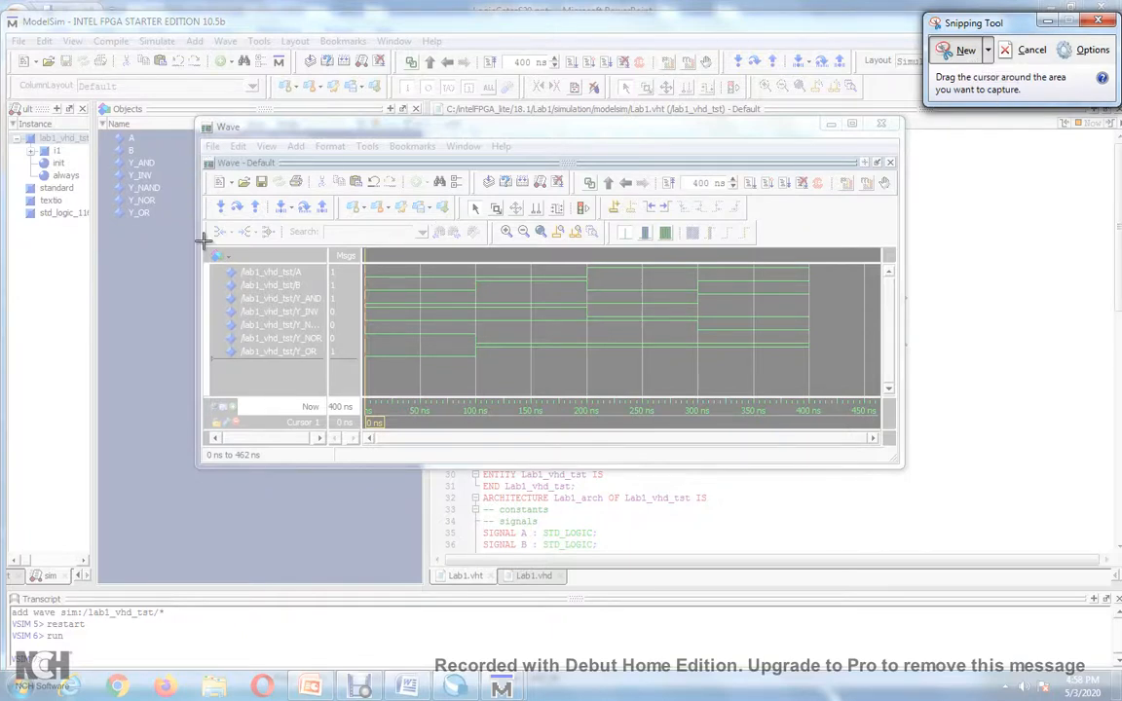
Snip the signal names and waveforms up to 400 ns and save the capture to the Desktop as L1wave.PNG
drag(203, 246, 209, 245)
drag(222, 251, 833, 451)
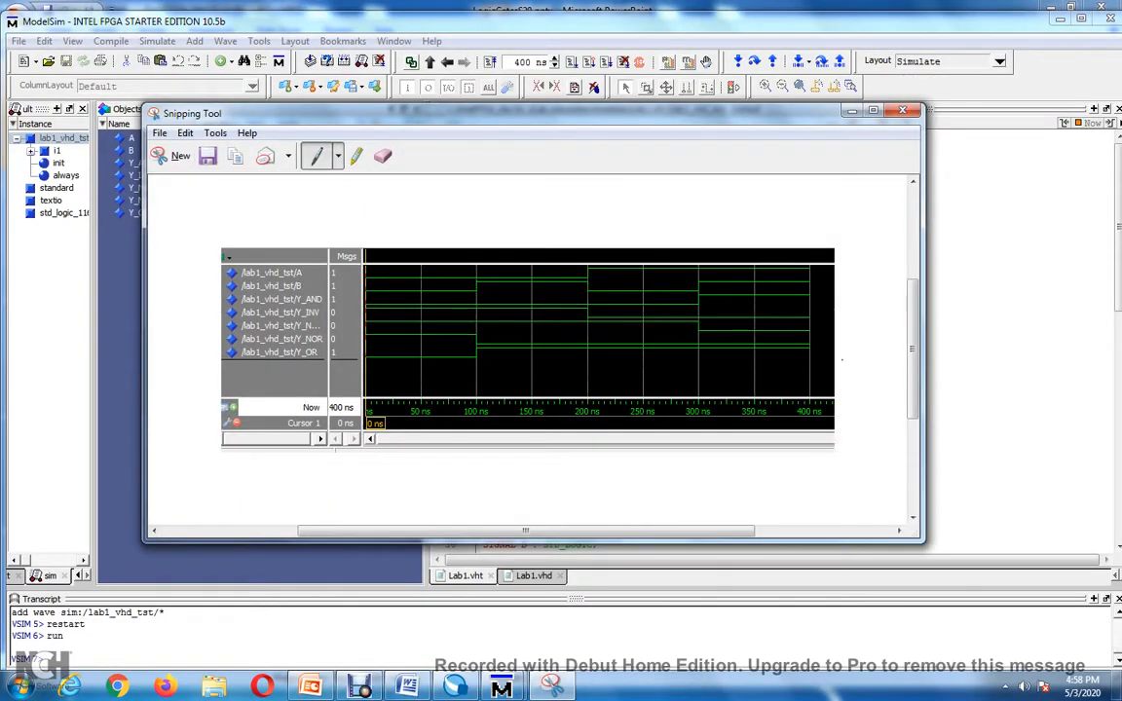
click(158, 133)
click(180, 174)
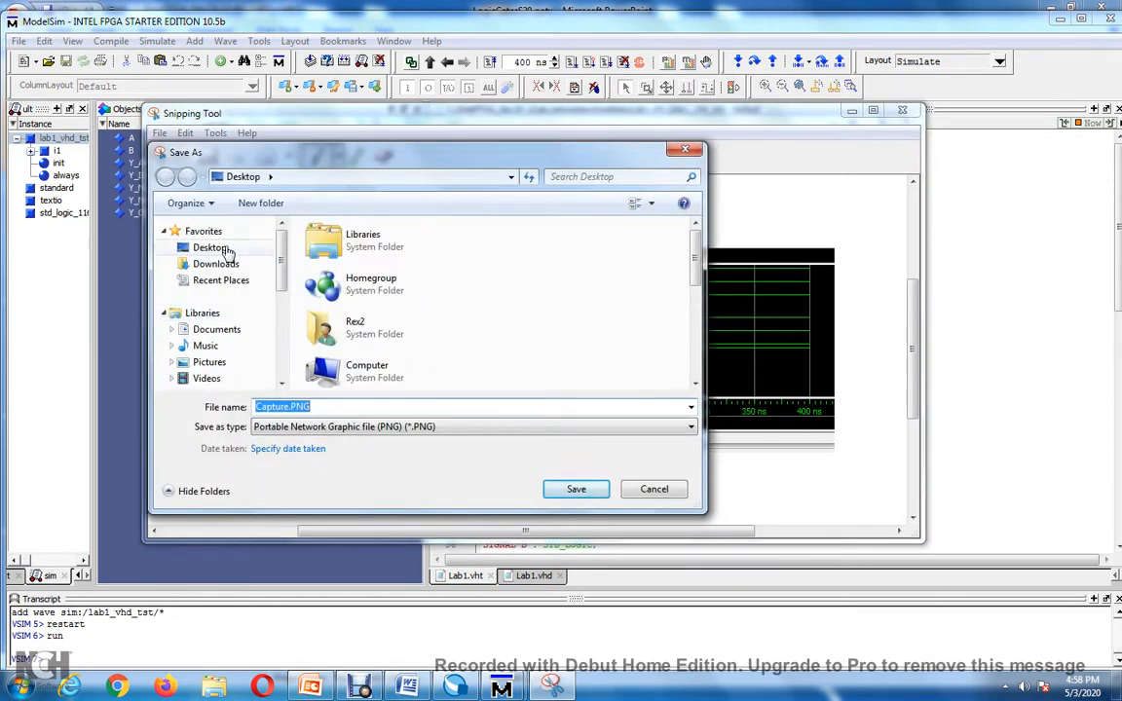
click(209, 247)
double_click(301, 407)
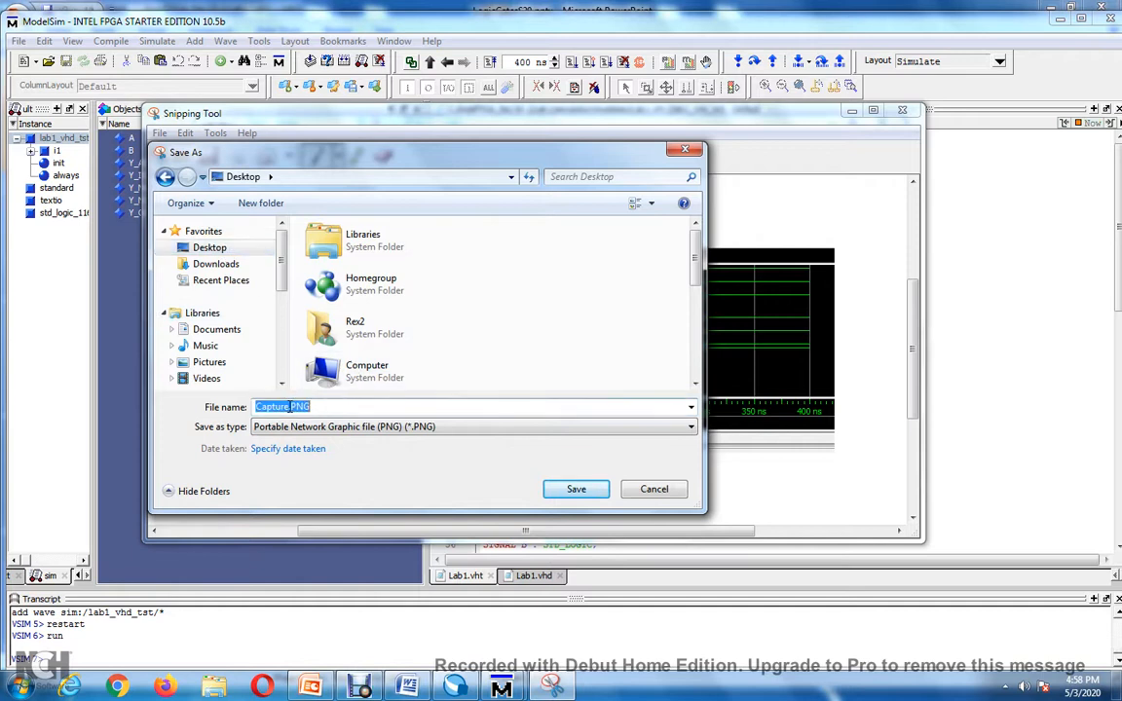
click(287, 407)
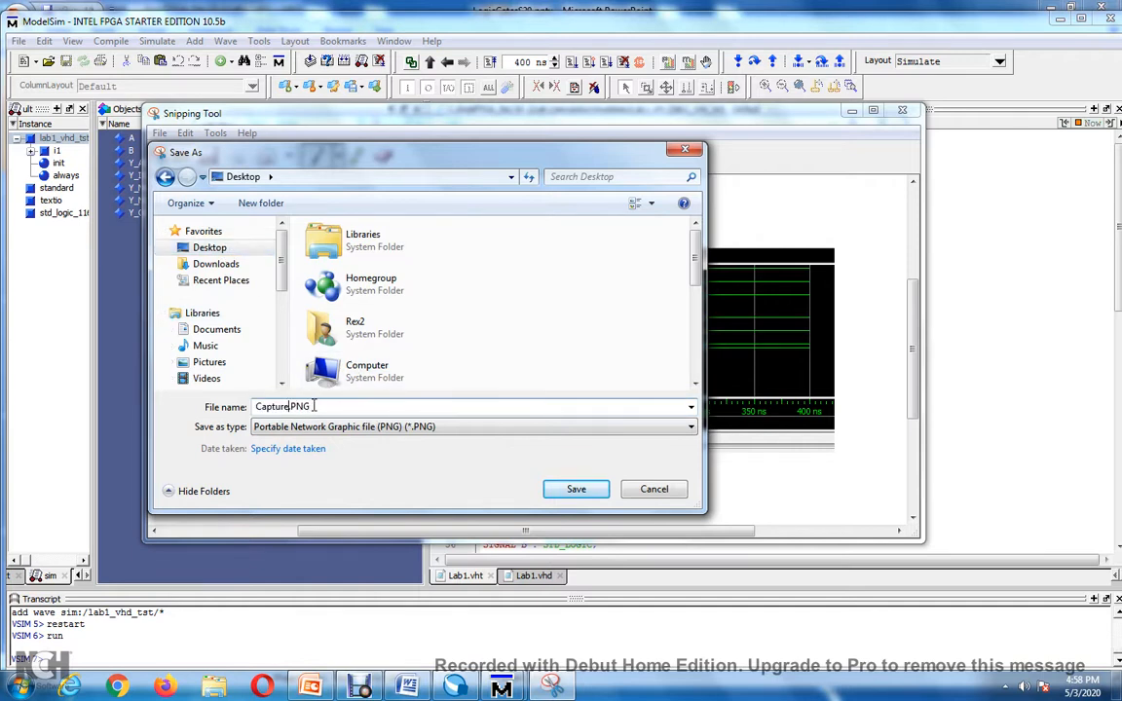
key(BackSpace)
key(BackSpace)
key(BackSpace)
key(BackSpace)
key(BackSpace)
key(BackSpace)
key(BackSpace)
text(L1wave)
click(580, 490)
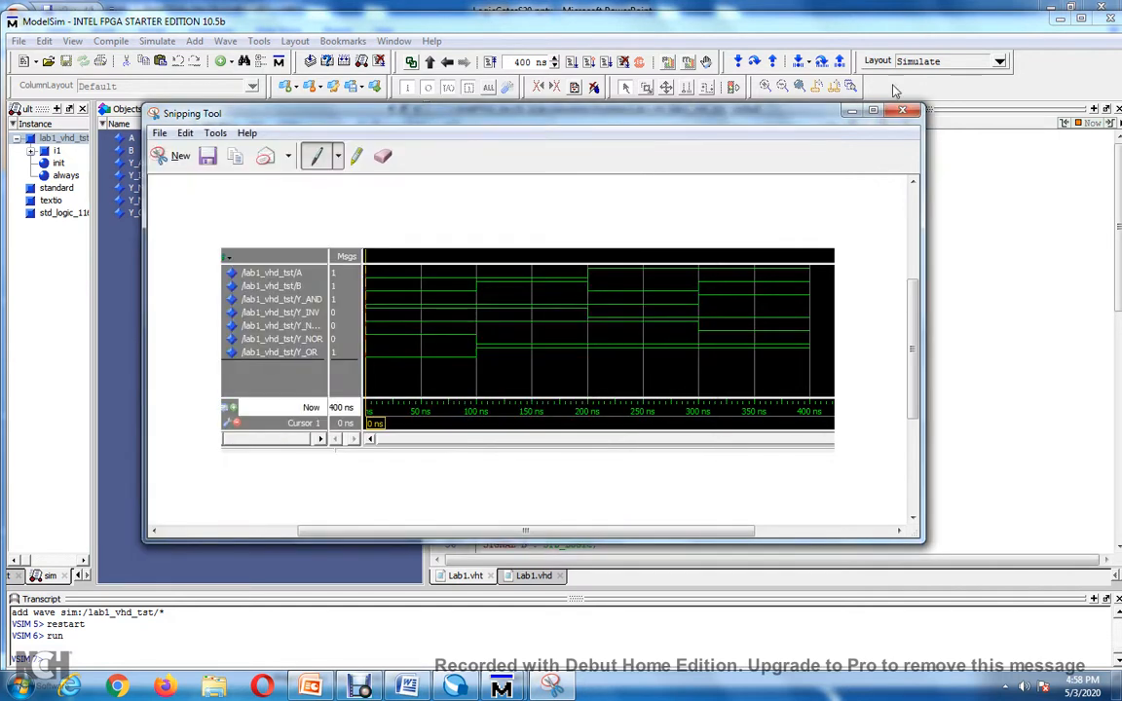
click(906, 112)
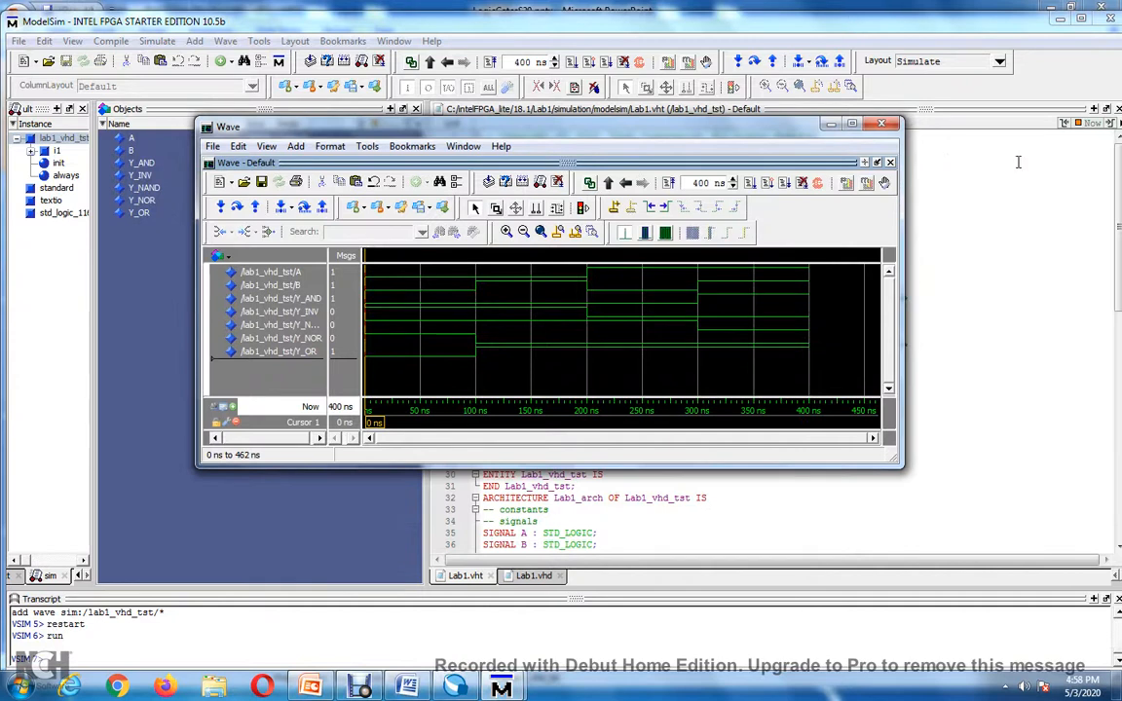
Dock the Wave window back into the main ModelSim window and quit ModelSim
click(878, 164)
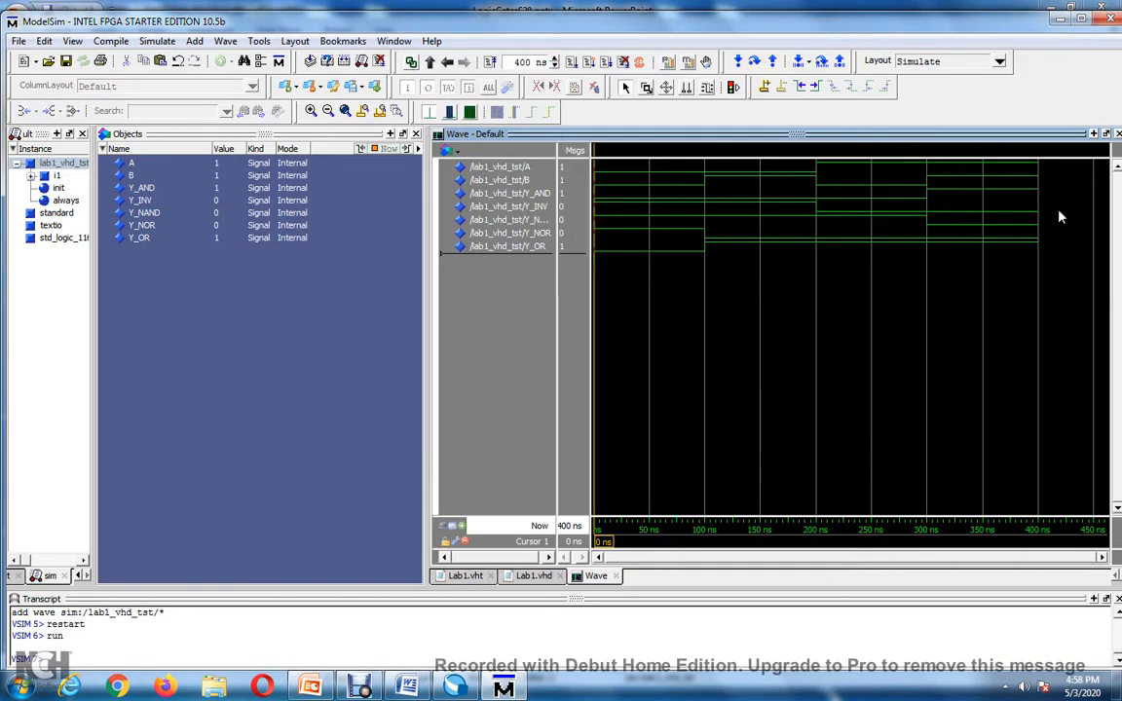
click(1110, 20)
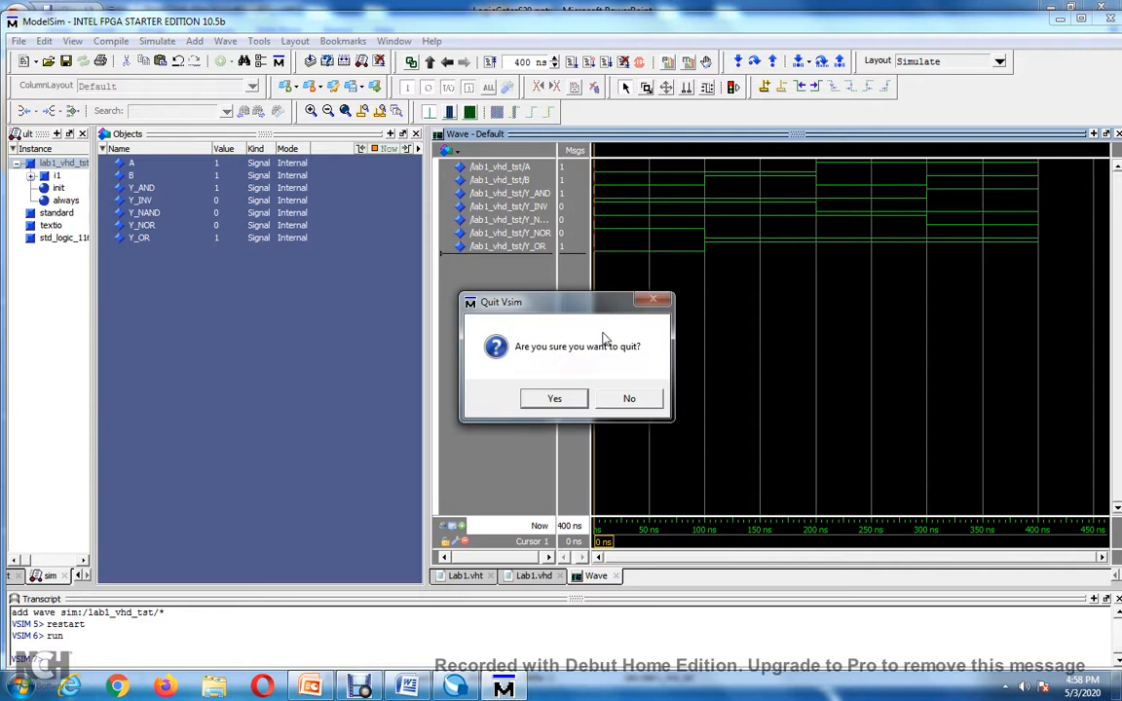
click(553, 399)
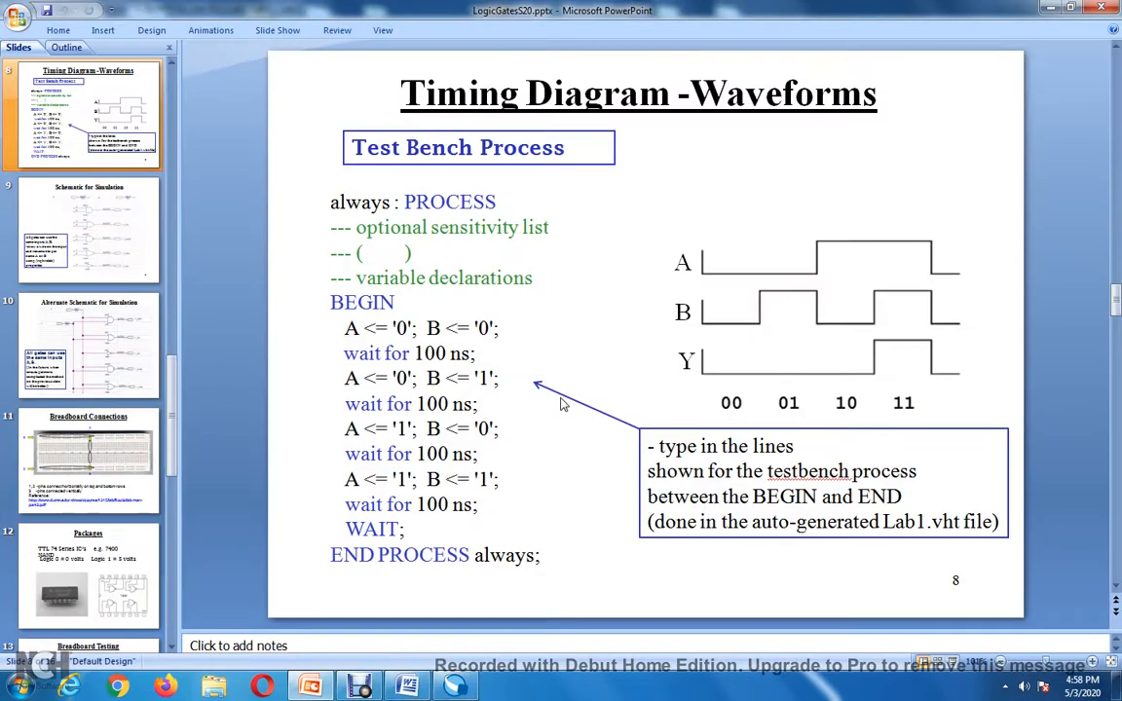
Minimize PowerPoint, switch to Quartus Prime and show the Lab1.bdf schematic with nothing selected
click(1052, 9)
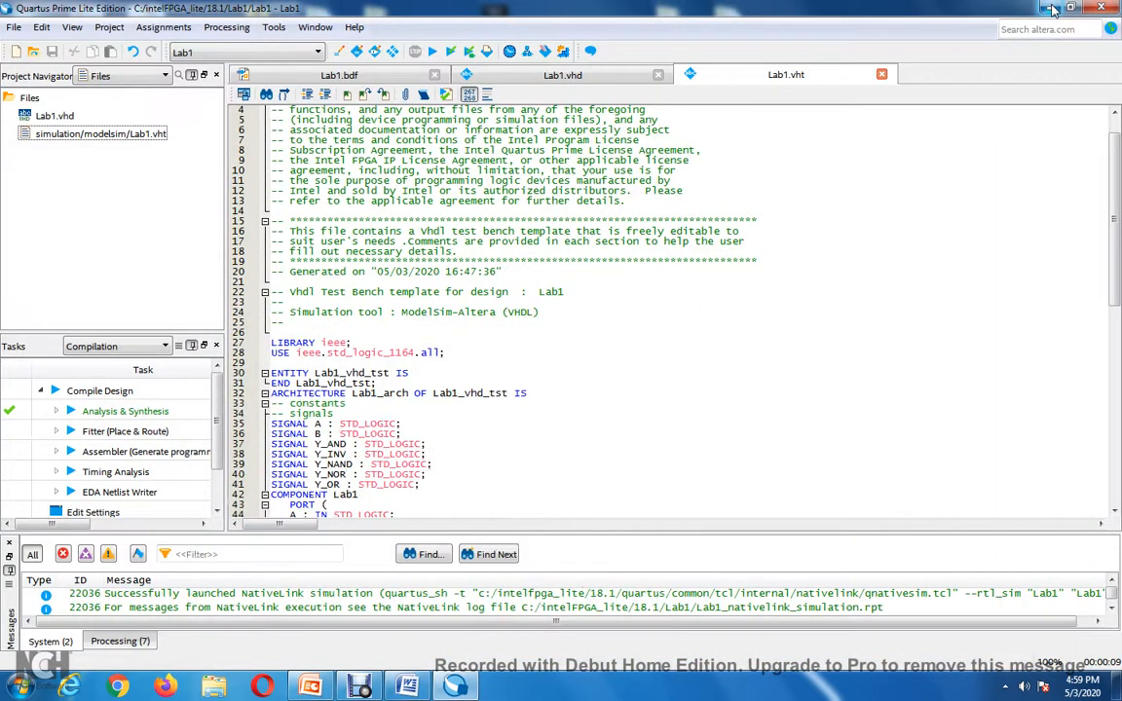
click(1052, 9)
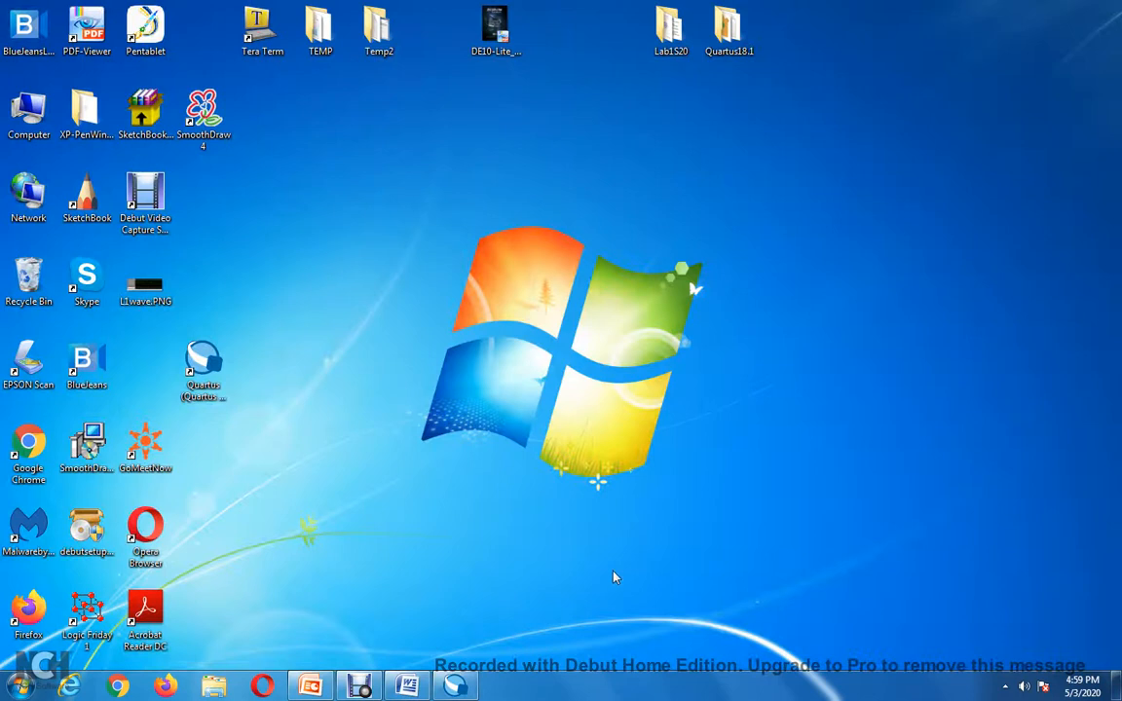
click(455, 686)
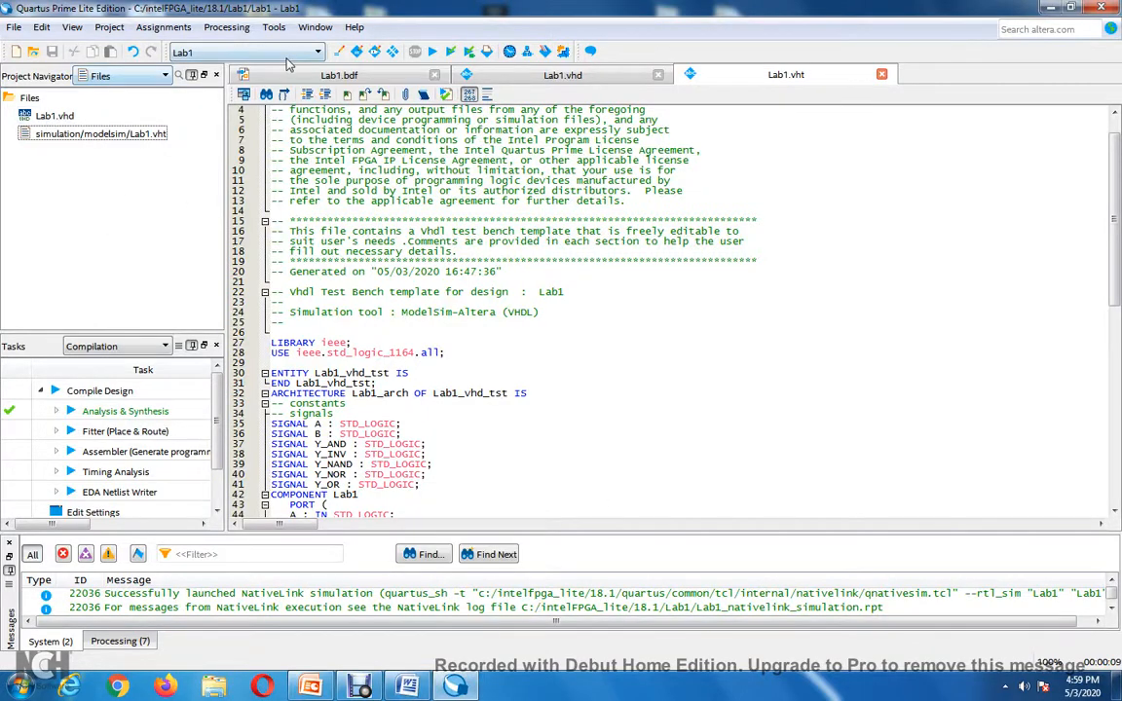
click(322, 76)
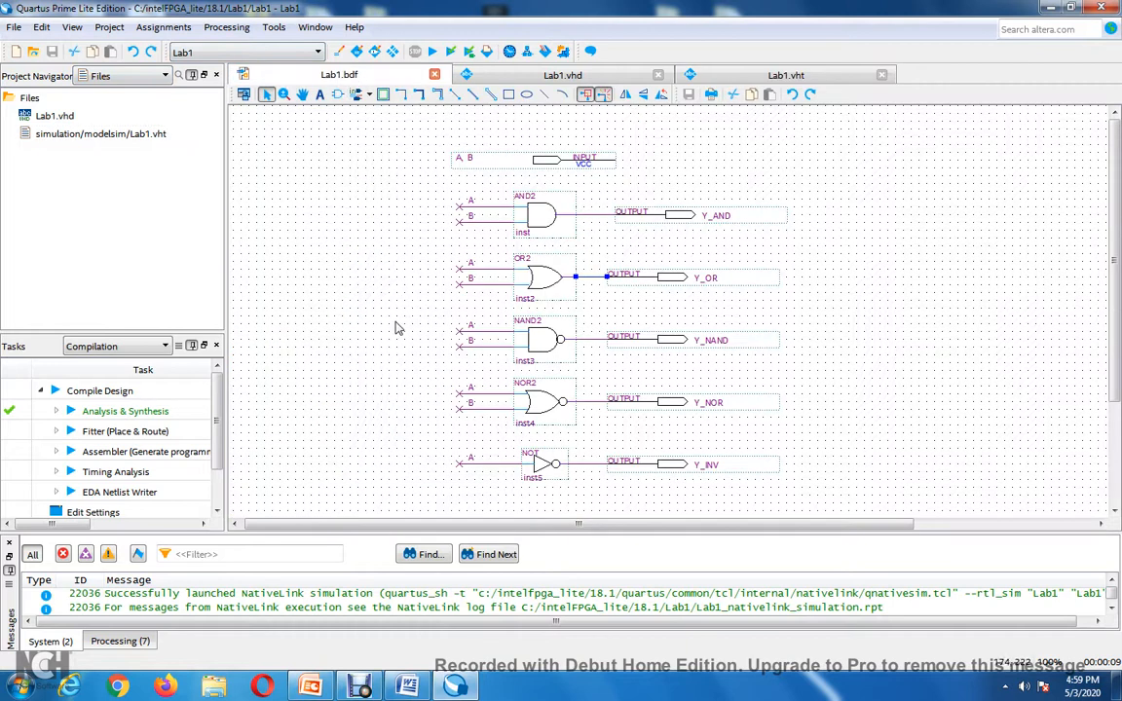
click(940, 354)
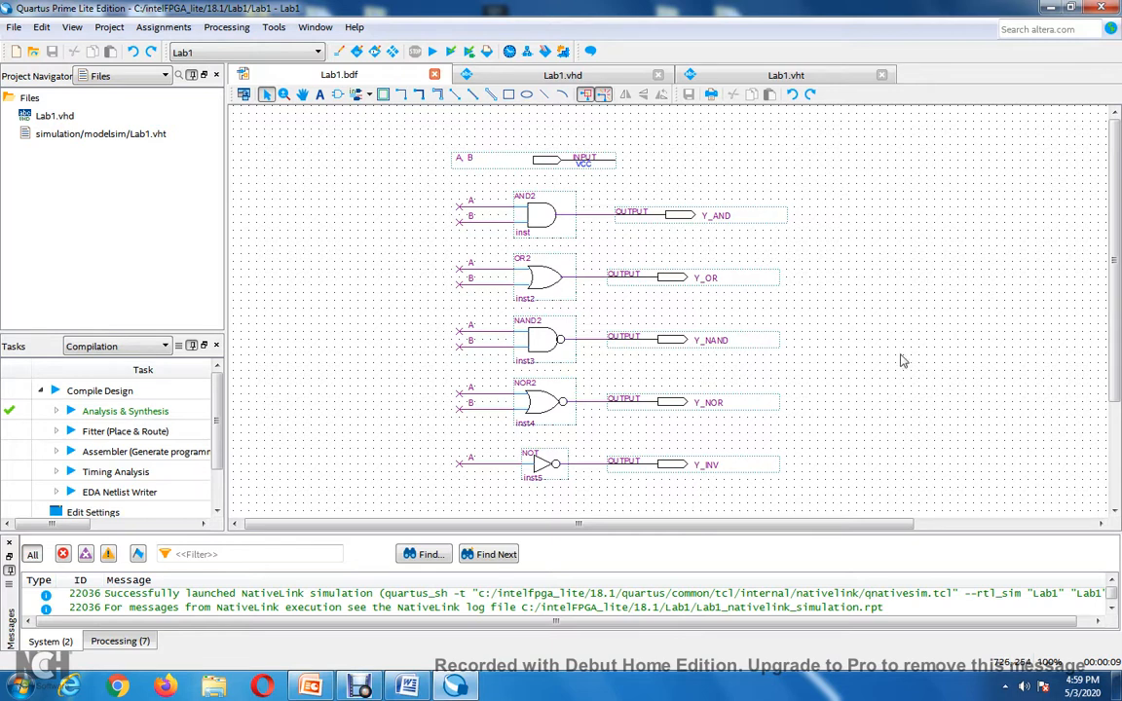
Launch the Snipping Tool and capture the five-gate schematic including its inputs and outputs
click(39, 688)
click(87, 289)
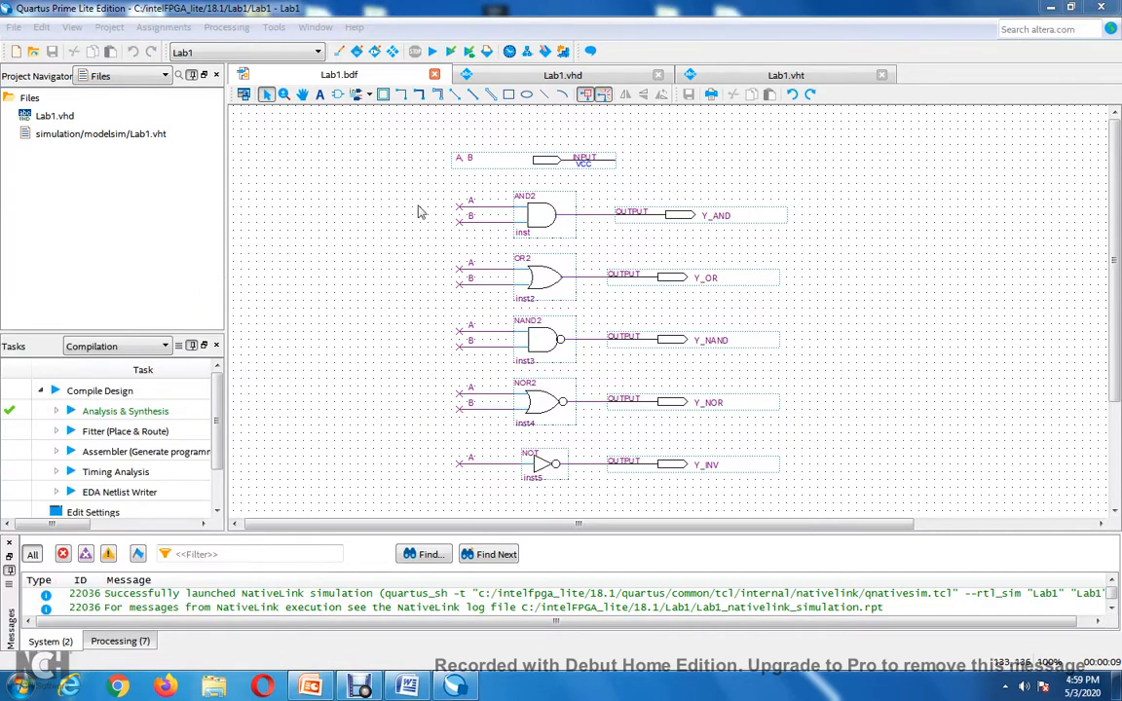
drag(434, 139, 802, 493)
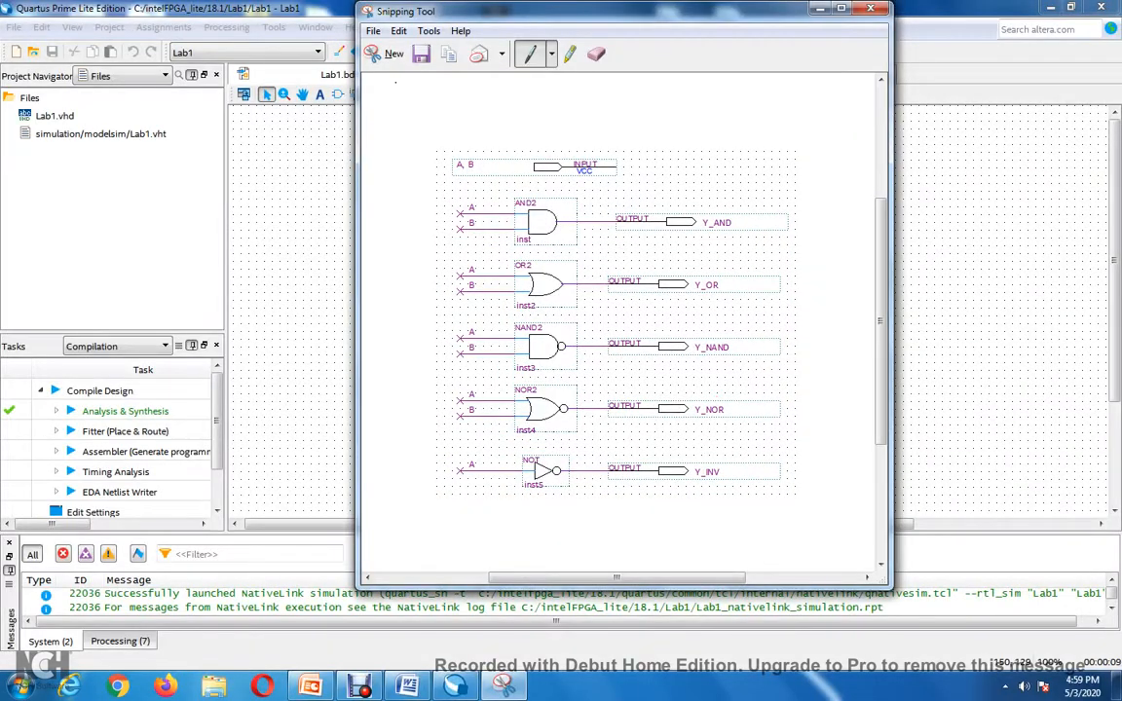
Save the schematic capture to the Desktop as L1SCH.PNG and close the Snipping Tool
click(373, 31)
click(405, 72)
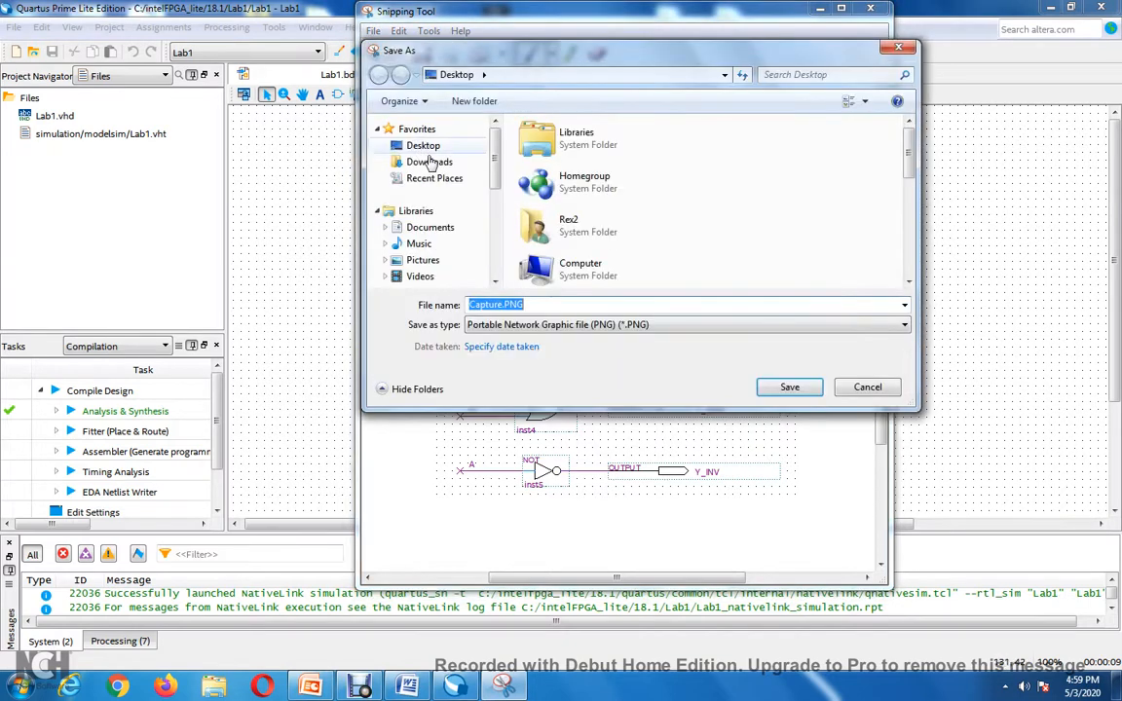
click(428, 146)
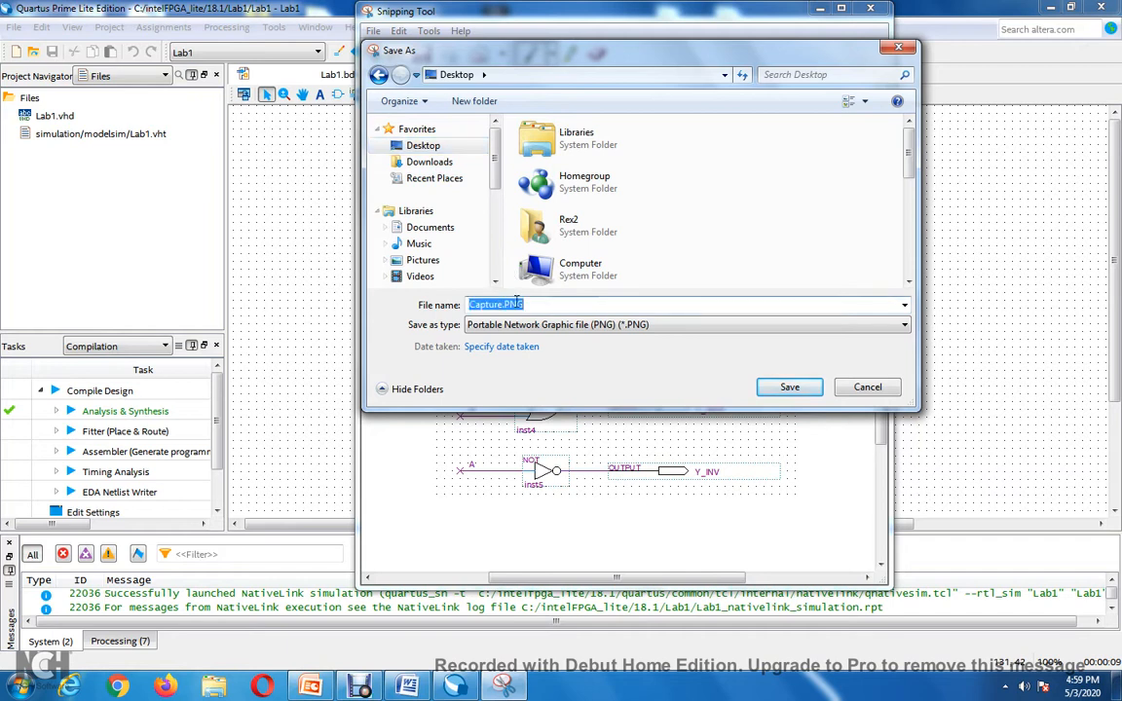
click(506, 302)
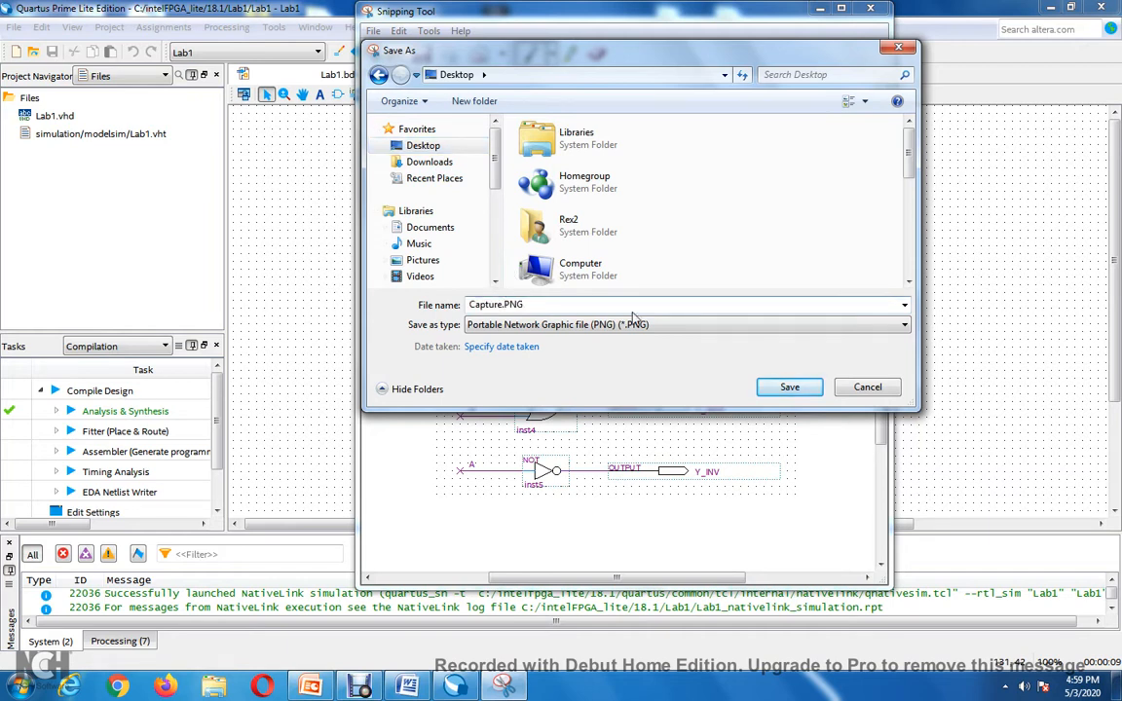
key(BackSpace)
key(BackSpace)
key(BackSpace)
key(BackSpace)
key(BackSpace)
key(BackSpace)
key(BackSpace)
text(L1SCH)
click(790, 388)
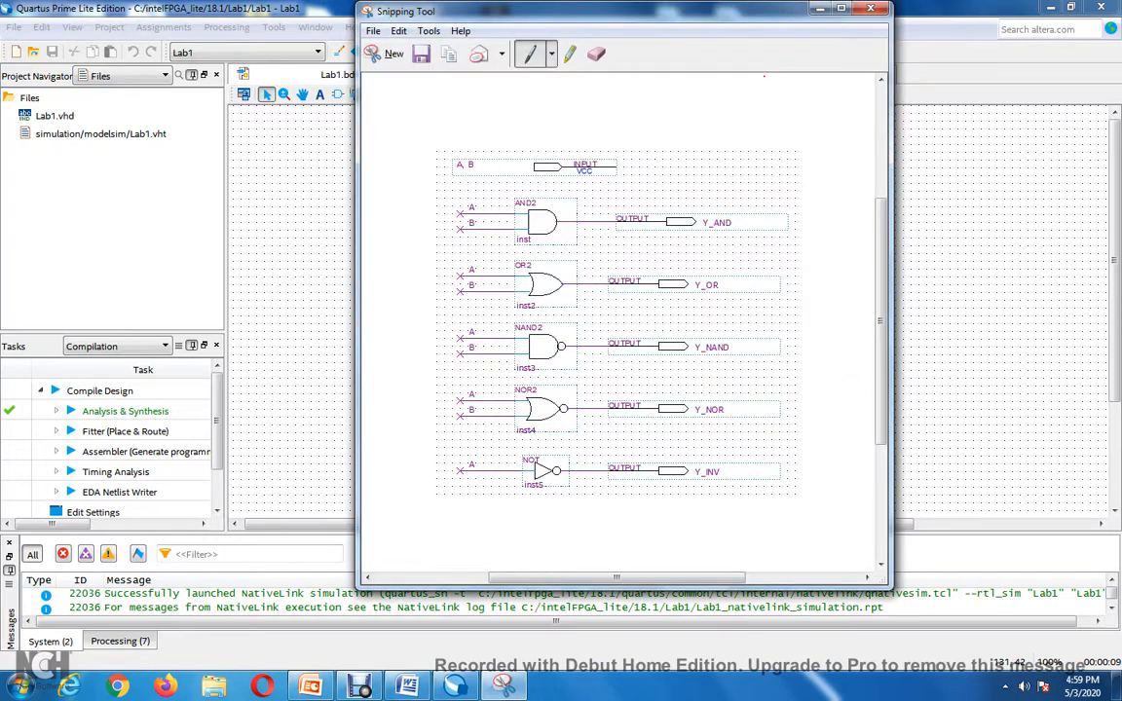
click(873, 9)
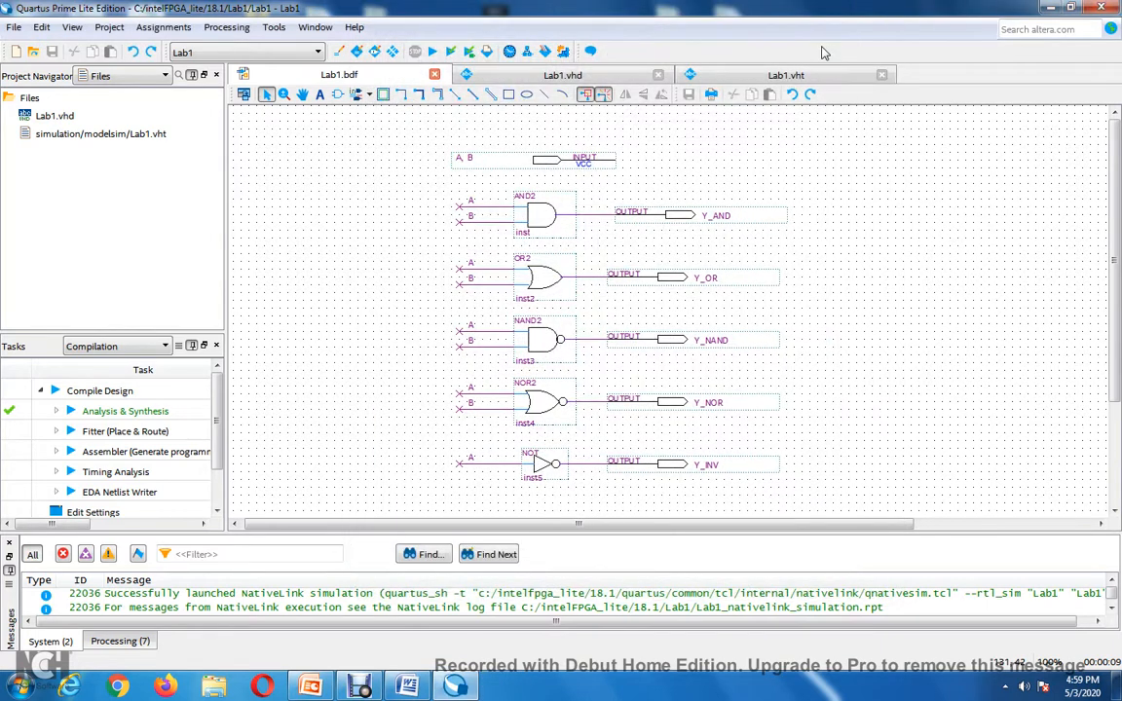
Minimize Quartus, move L1wave.PNG to an empty area of the desktop and view the image
click(1049, 10)
drag(146, 287, 619, 130)
click(653, 182)
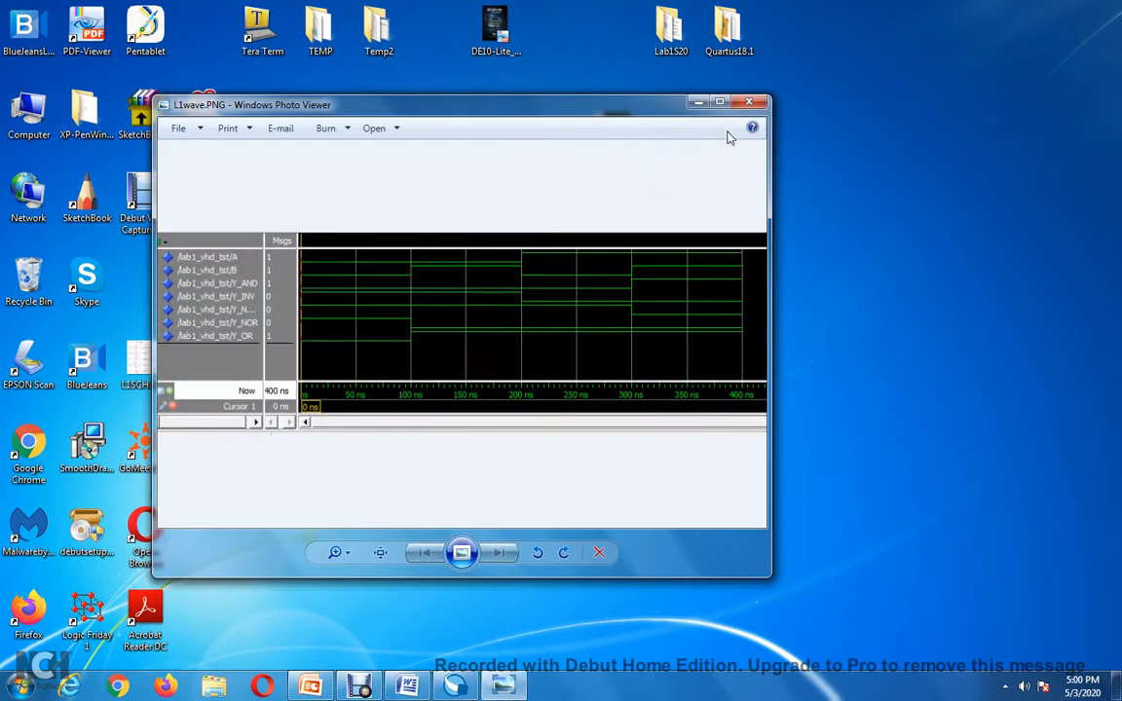
click(755, 106)
Move L1SCH.PNG just below L1wave.PNG on the desktop and view the schematic image
drag(146, 362, 626, 206)
double_click(623, 205)
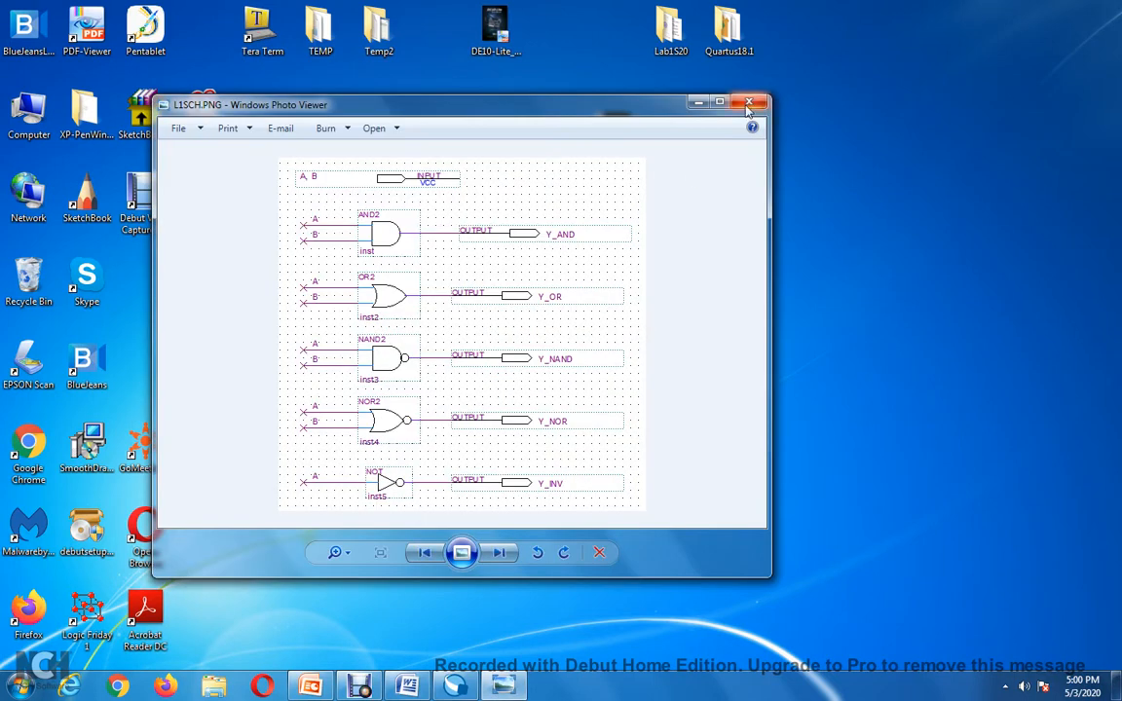
click(748, 103)
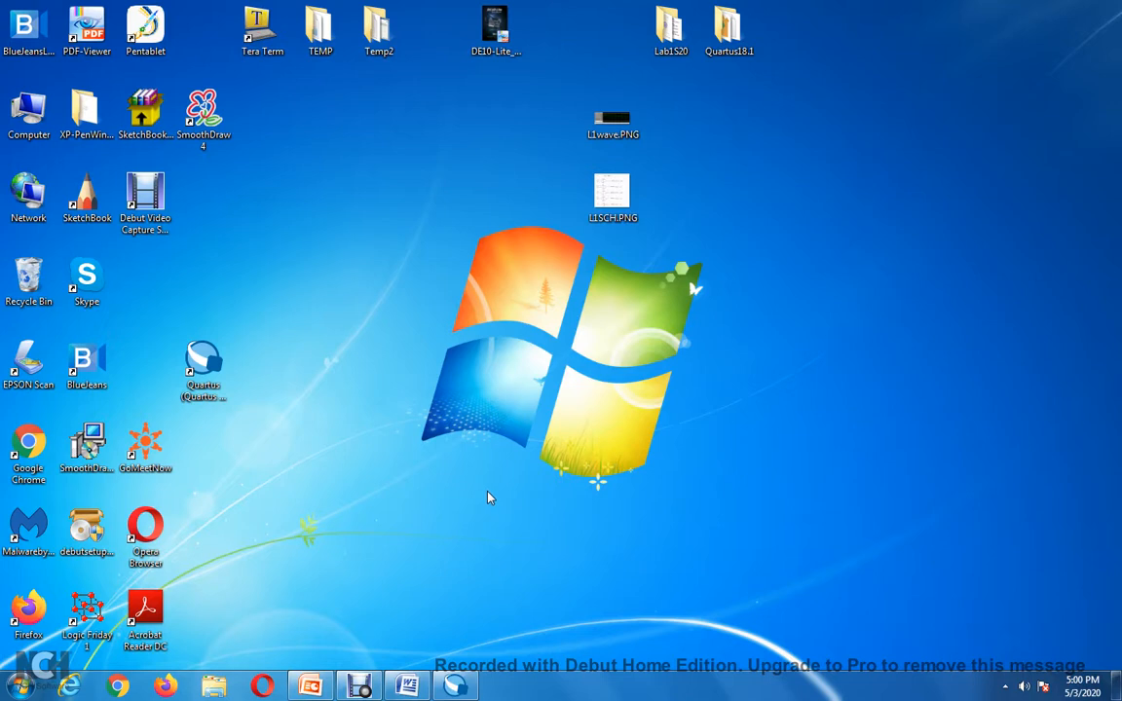
Switch to Quartus Prime, set Lab1.vhd as the top-level entity and minimize the window
click(455, 685)
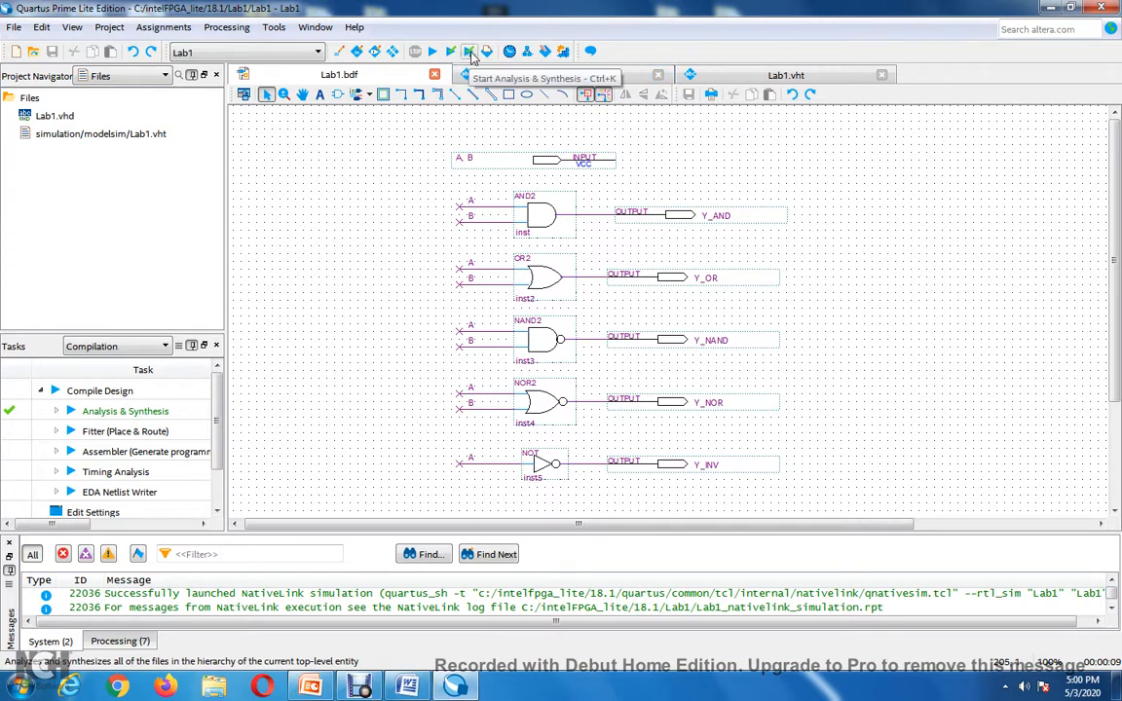
right_click(45, 122)
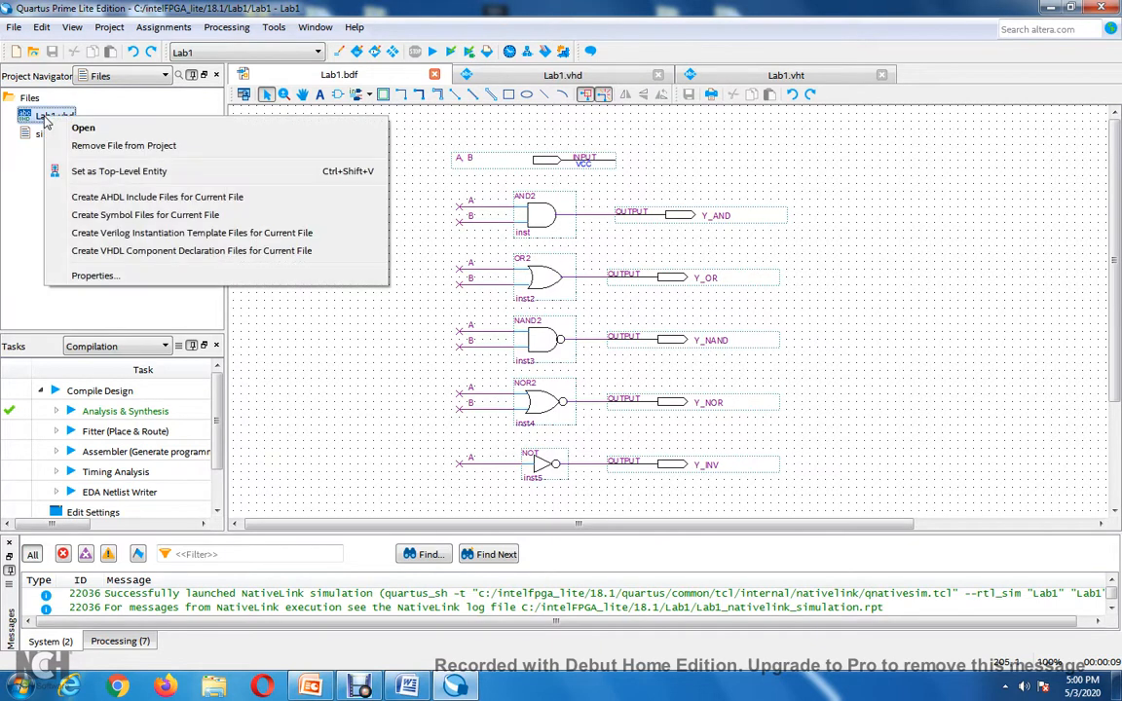
click(143, 172)
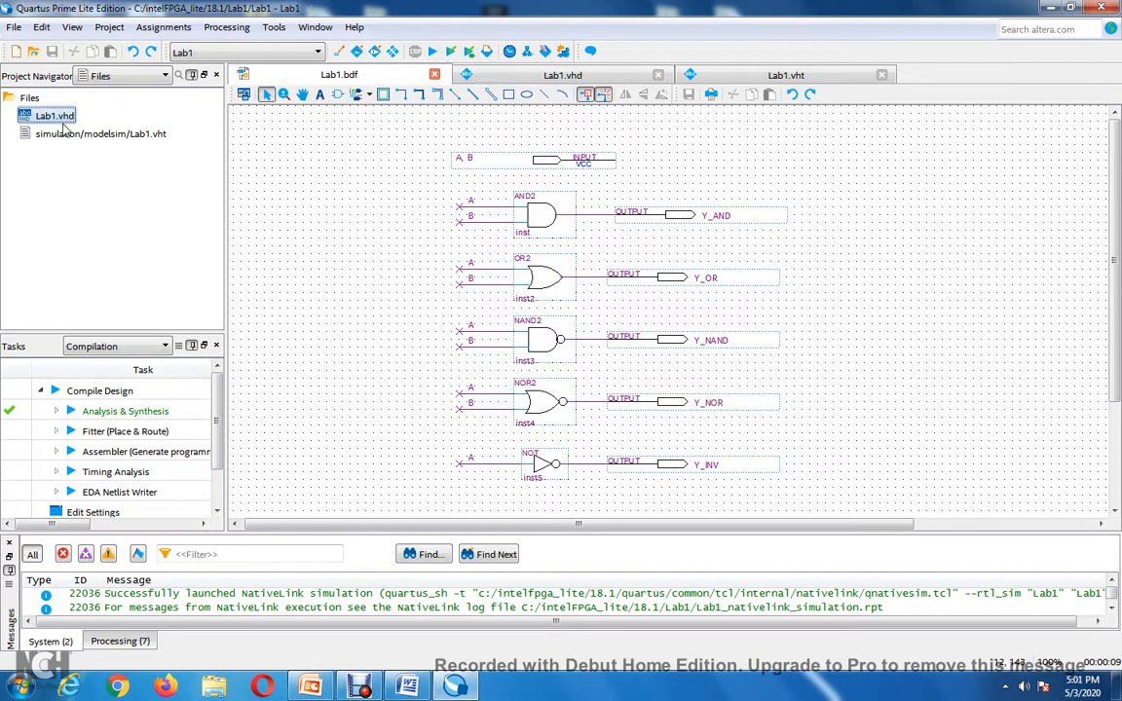
click(253, 255)
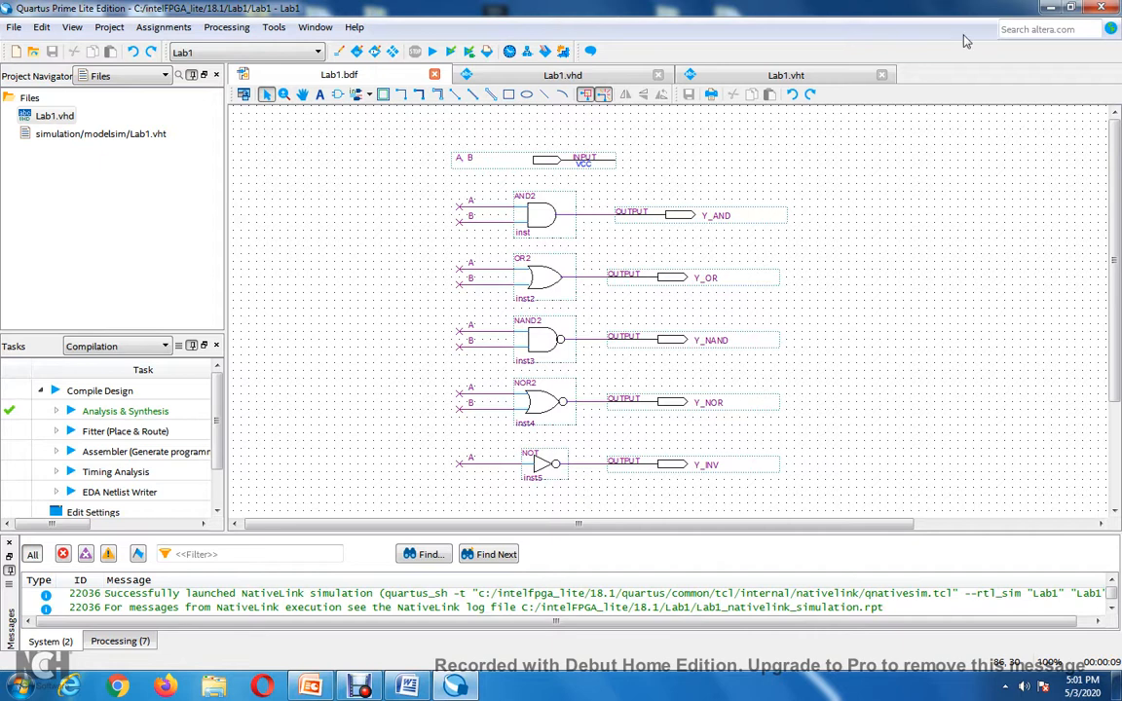
click(1051, 8)
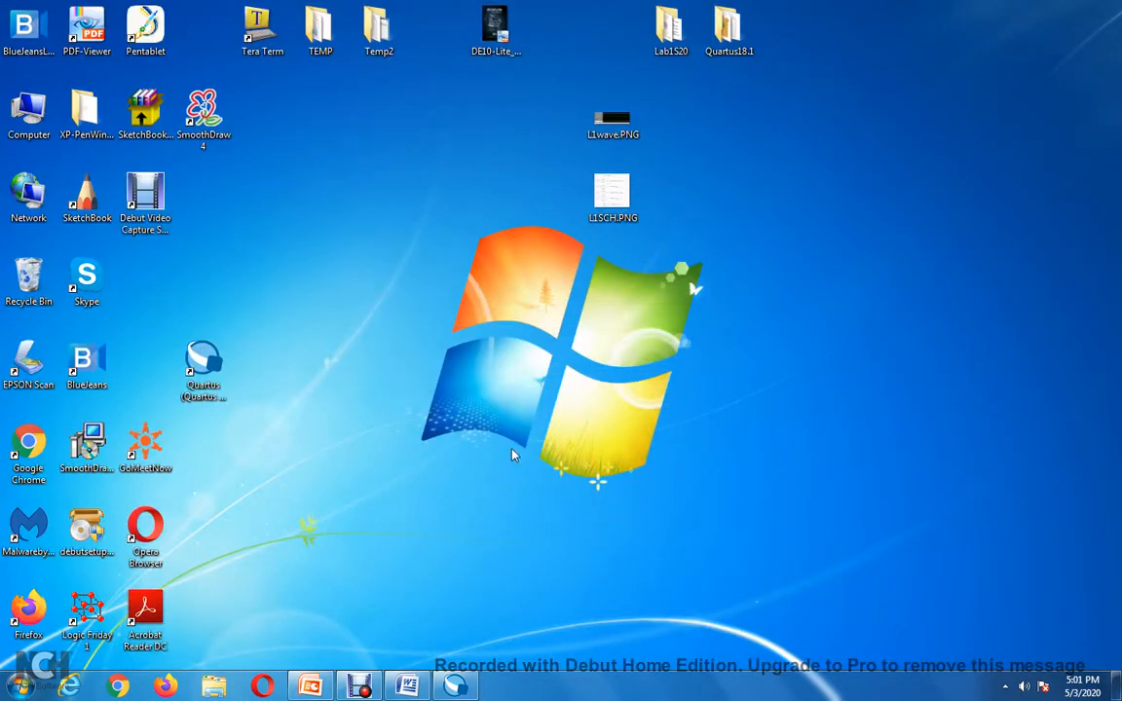
click(601, 190)
click(609, 131)
click(604, 193)
click(604, 133)
click(373, 256)
click(378, 684)
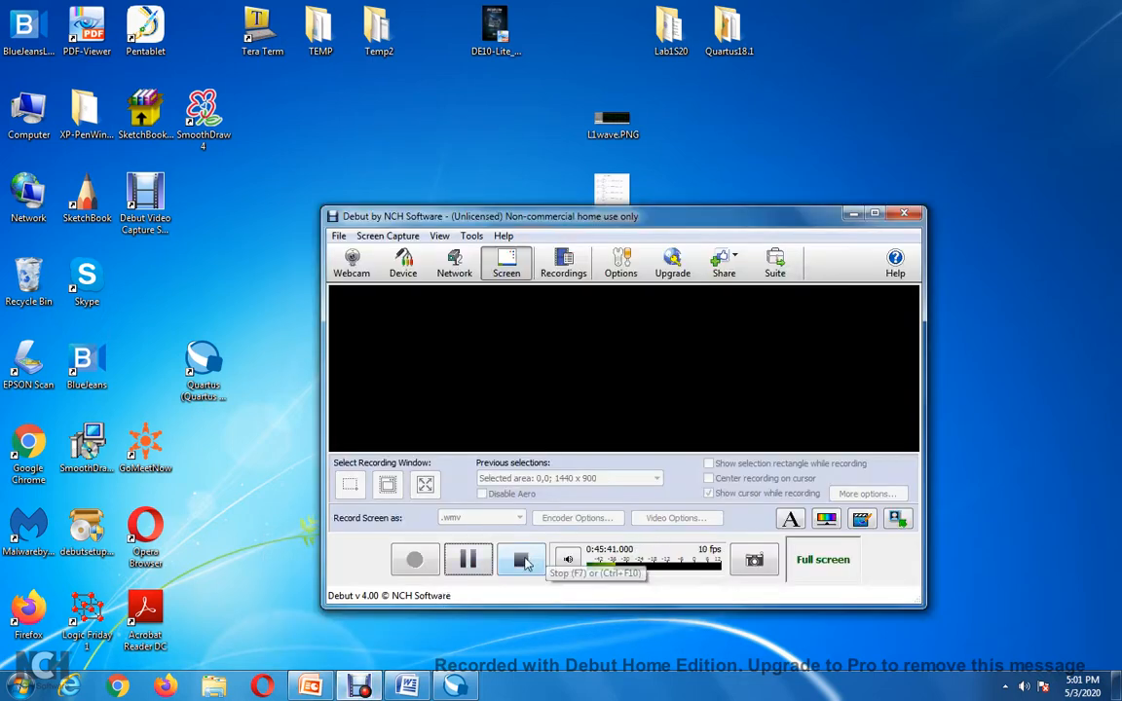